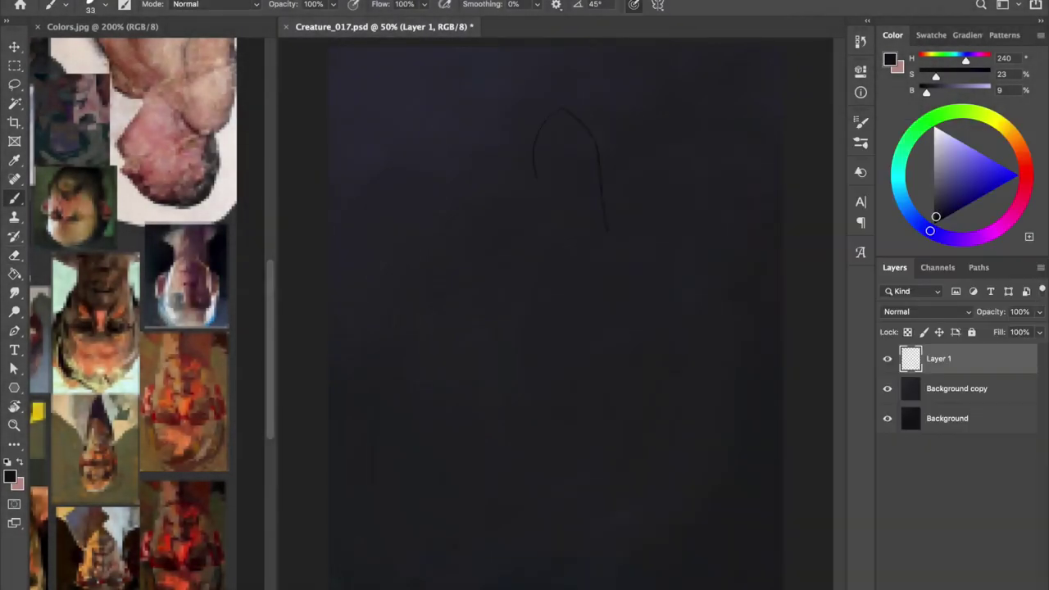
Set a sketching brush size and draw the helmet outline with a lower, wider inner arch
right_click(545, 121)
click(533, 175)
drag(535, 177, 541, 230)
key(e)
key(b)
drag(608, 238, 542, 243)
mouse_move(573, 228)
mouse_down()
mouse_move(585, 232)
mouse_move(574, 231)
mouse_up()
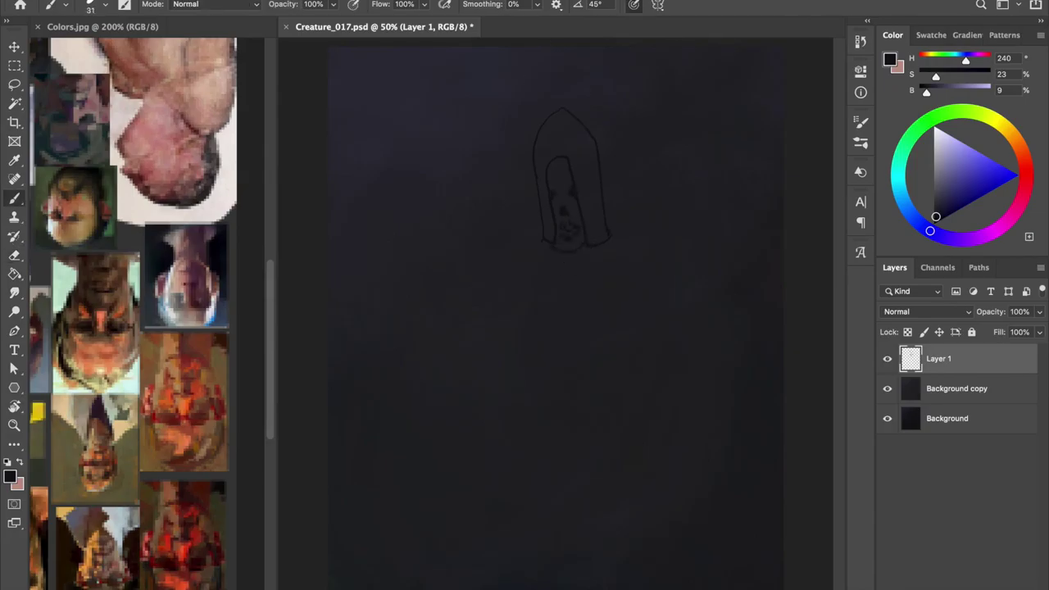
key(e)
mouse_move(549, 176)
mouse_down()
mouse_move(572, 168)
mouse_move(585, 197)
mouse_move(574, 239)
mouse_up()
key(b)
key(e)
key(b)
Sketch the torso outline and the arm's edges down the right side, then save
mouse_move(562, 289)
mouse_down()
mouse_move(608, 322)
mouse_move(566, 496)
mouse_move(660, 332)
mouse_up()
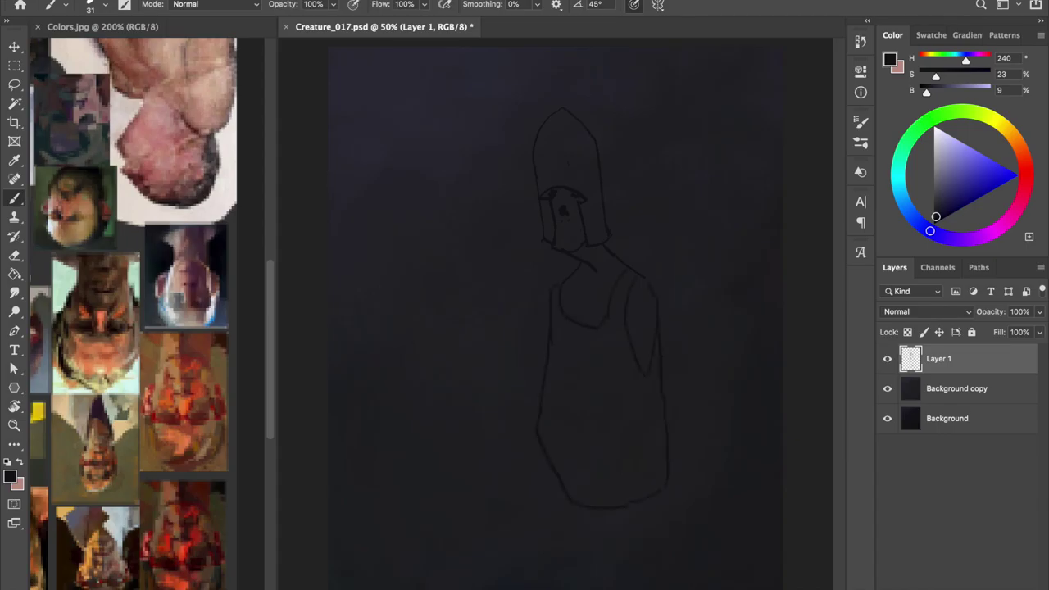
key(e)
drag(660, 282, 648, 323)
key(b)
drag(645, 377, 664, 445)
drag(677, 353, 667, 437)
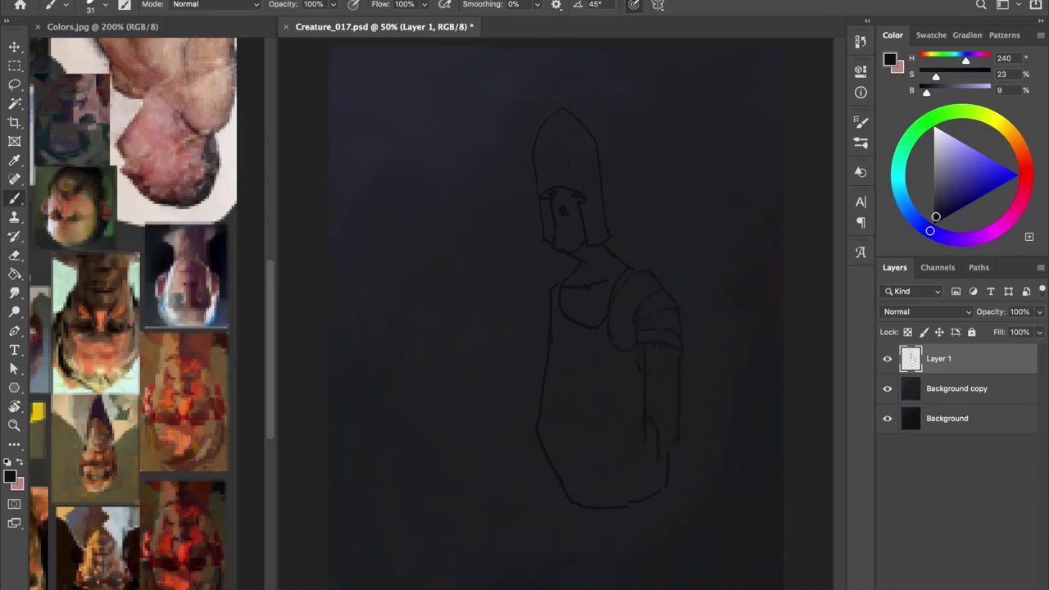
key(ctrl+s)
Discard two left-reaching arm strokes and shift the whole sketch to the right
drag(540, 397, 470, 422)
drag(537, 439, 461, 454)
key(ctrl+z)
key(ctrl+z)
drag(600, 347, 644, 347)
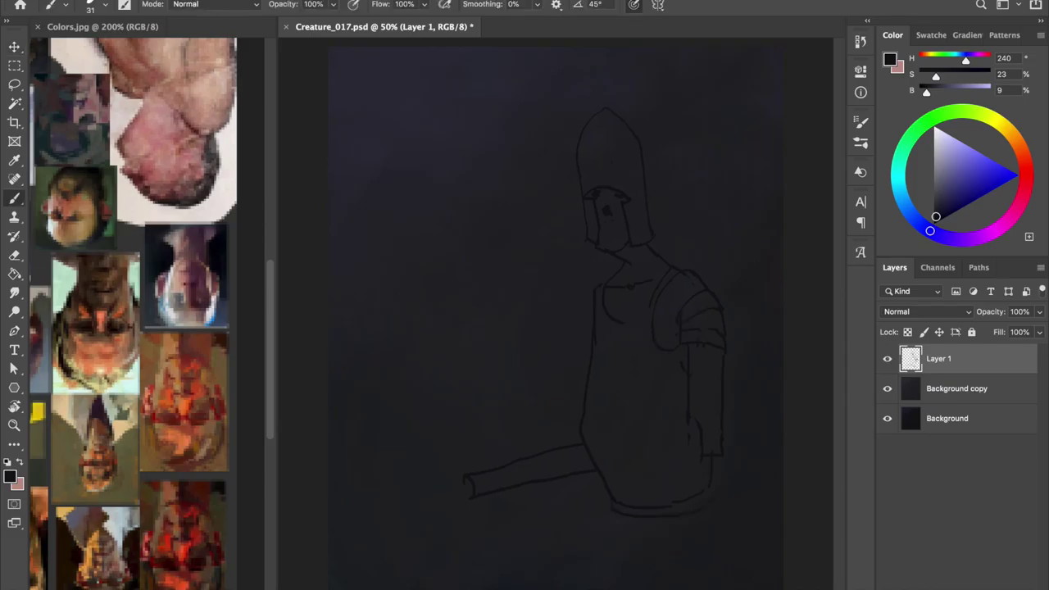
Add a rounded base under the figure and outline the gripping hand with finger detail
drag(611, 510, 719, 501)
drag(430, 472, 432, 491)
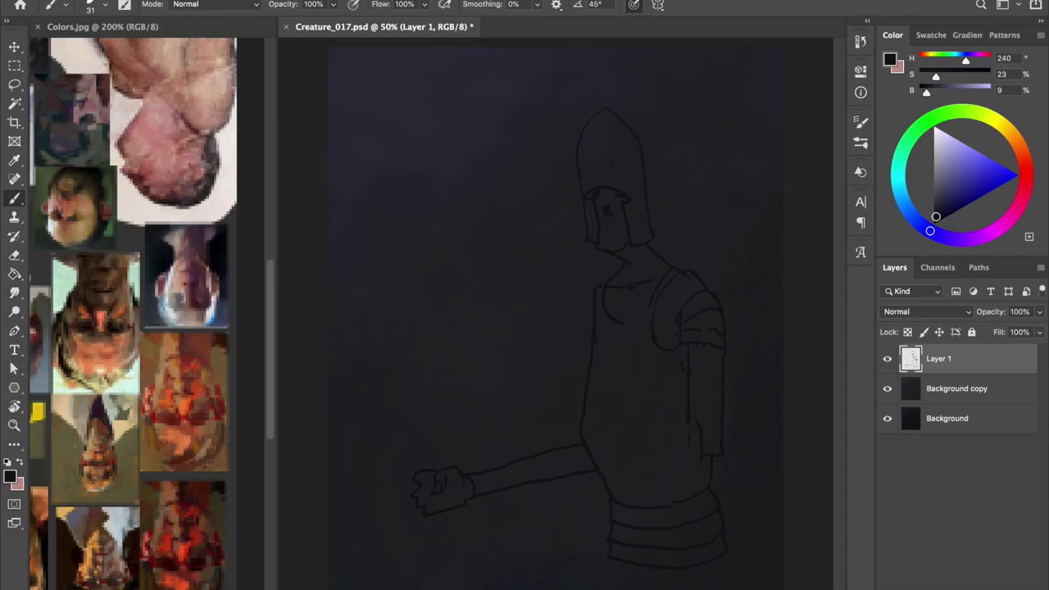
drag(441, 478, 442, 492)
Draw a tall pole through the hand, then scale the sketch down to about 92%
mouse_move(431, 483)
mouse_down()
mouse_move(425, 154)
mouse_move(439, 464)
mouse_up()
key(ctrl+z)
drag(441, 154, 443, 463)
mouse_move(436, 525)
mouse_down()
mouse_move(436, 589)
mouse_move(448, 589)
mouse_up()
drag(425, 154, 431, 47)
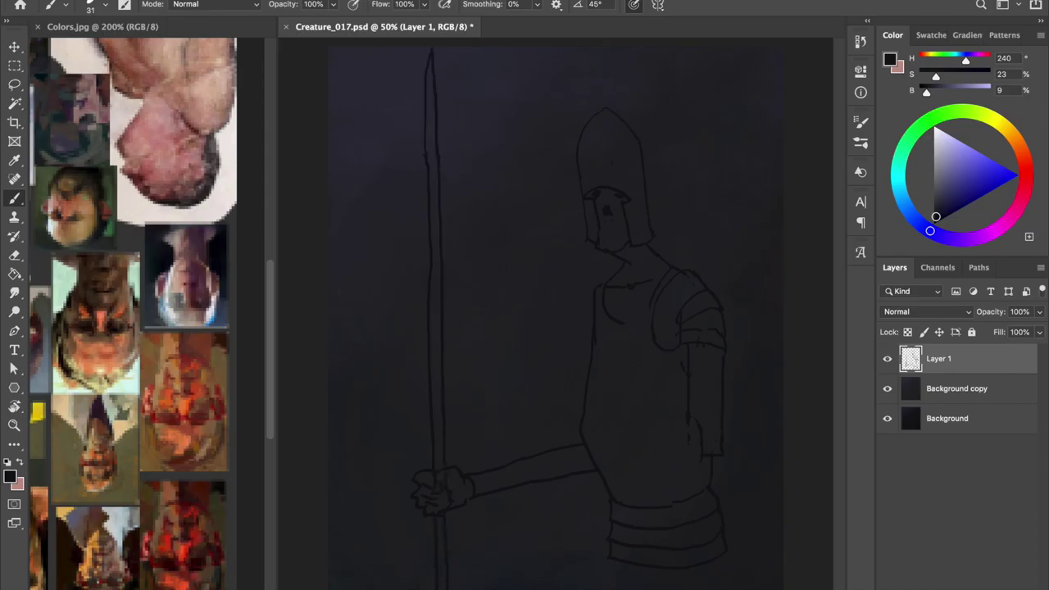
key(ctrl+t)
drag(726, 43, 702, 90)
Confirm the resize and add a spearhead and a curved axe blade to the pole
key(Return)
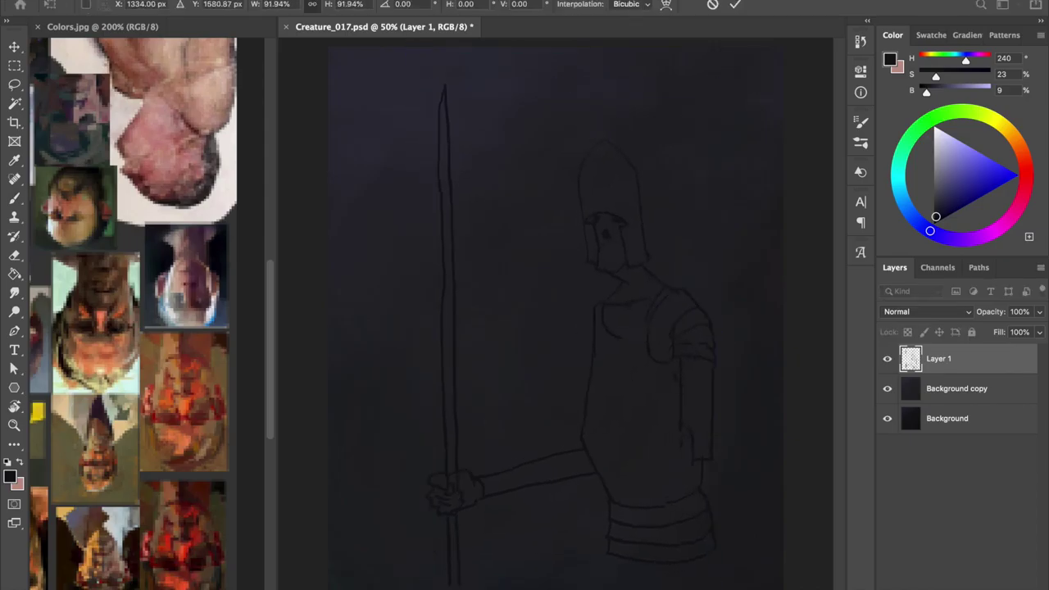
key(b)
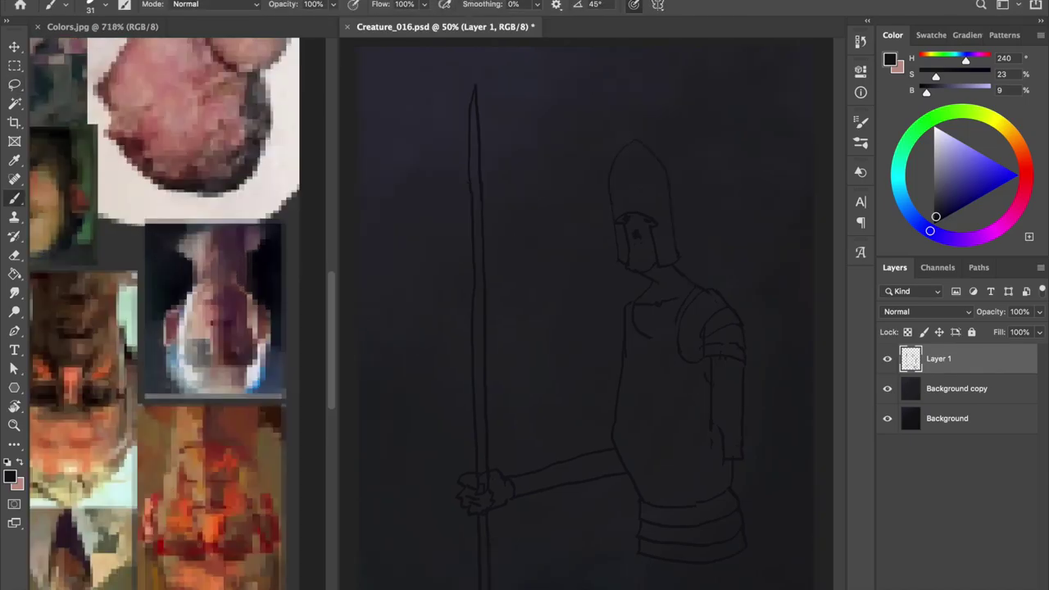
mouse_move(482, 128)
mouse_down()
mouse_move(484, 174)
mouse_move(467, 160)
mouse_move(481, 175)
mouse_up()
key(e)
key(b)
mouse_move(443, 127)
mouse_down()
mouse_move(392, 164)
mouse_move(405, 335)
mouse_up()
drag(468, 176, 406, 334)
key(e)
key(b)
drag(449, 132, 467, 129)
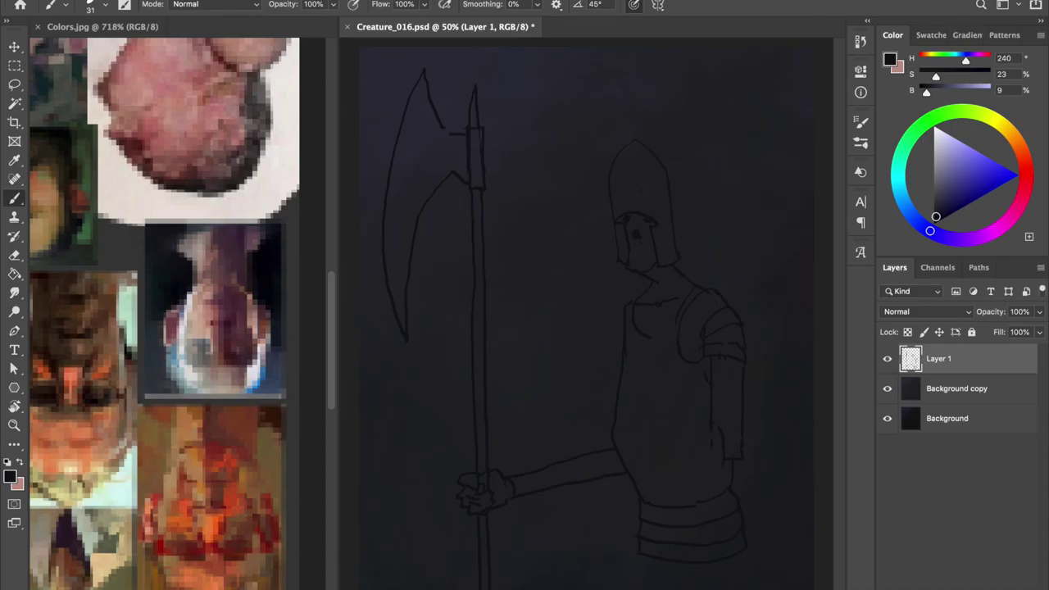
key(ctrl+s)
Redraw both lower arm edges down to the belt
key(e)
key(b)
mouse_move(721, 422)
mouse_down()
mouse_move(731, 463)
mouse_move(721, 509)
mouse_up()
drag(737, 451, 738, 491)
key(e)
key(b)
drag(705, 362, 707, 377)
Add shoulder and upper-arm lines, and trim and redraw the torso edge beside the arm
drag(714, 275, 670, 341)
key(e)
key(b)
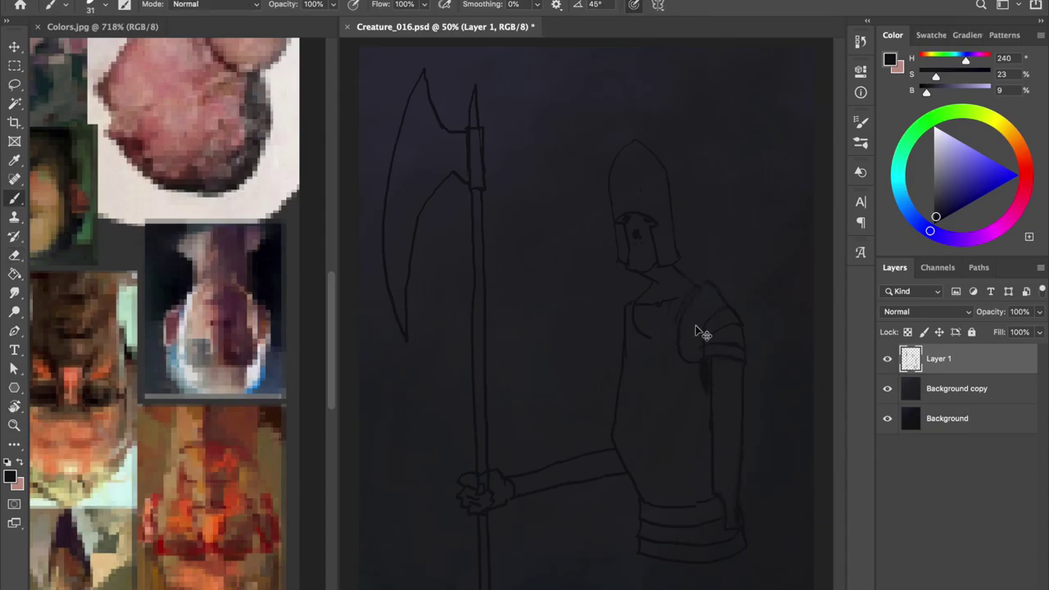
key(e)
drag(632, 463, 632, 500)
key(b)
drag(626, 341, 626, 470)
key(ctrl+s)
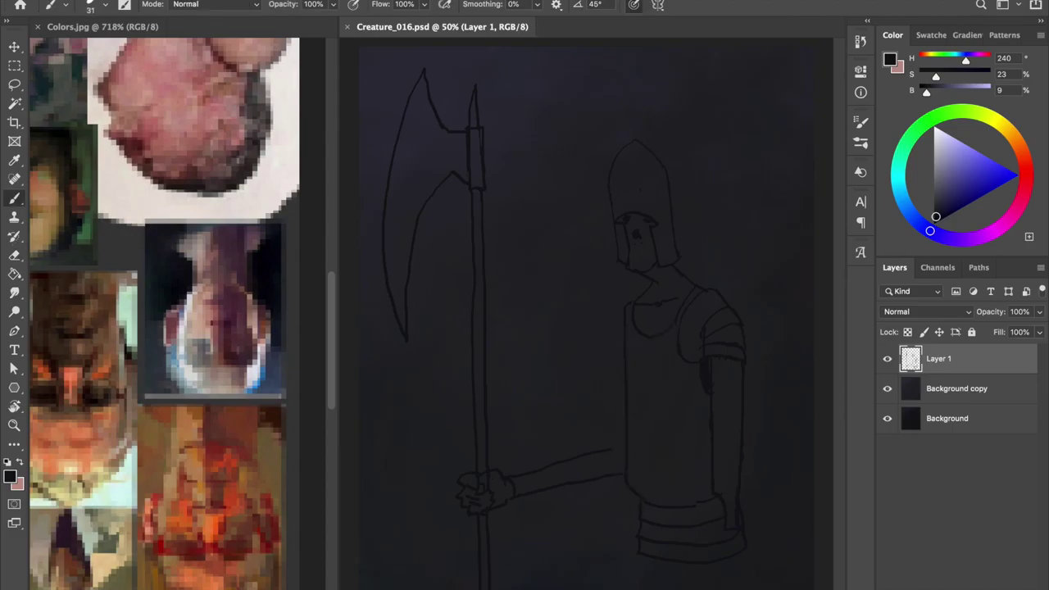
Sketch a sword hilt at the lower right hip and save
drag(742, 512, 747, 572)
drag(737, 488, 749, 514)
key(ctrl+s)
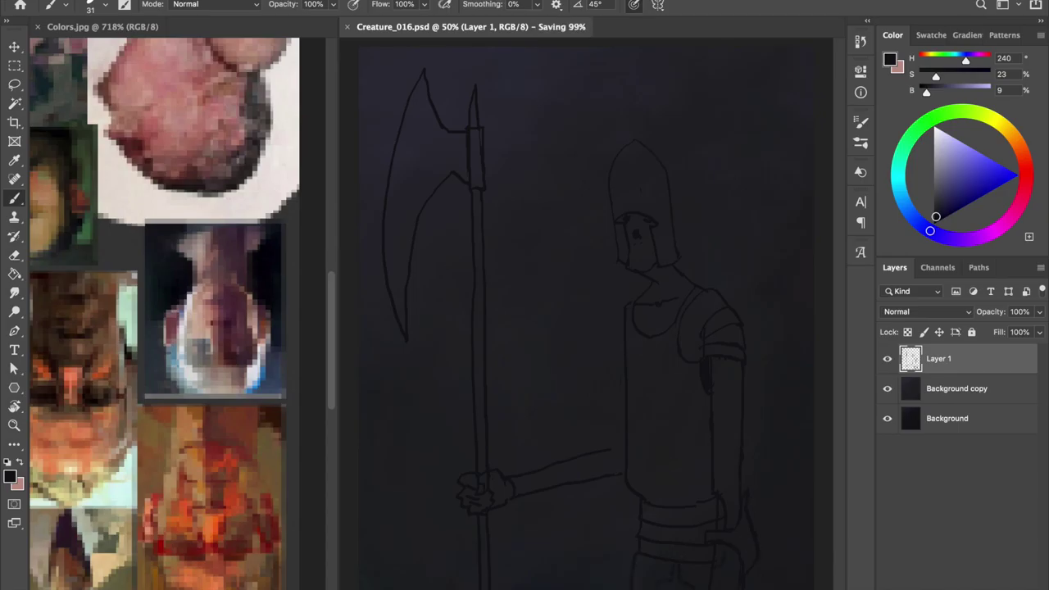
Lasso the axe and hand and move them slightly right
key(e)
key(l)
key(v)
mouse_move(603, 488)
mouse_down()
mouse_move(581, 480)
mouse_move(601, 482)
mouse_up()
key(ctrl+s)
key(ctrl+d)
key(e)
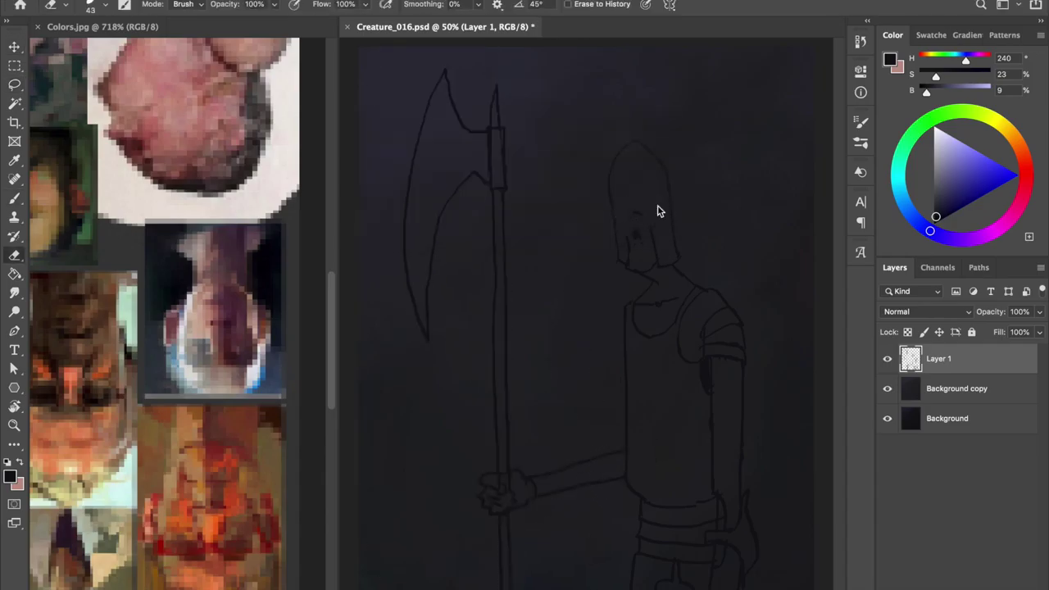
Erase the helmet's face marks and add two vertical strokes inside the mouth
drag(636, 203, 664, 263)
key(b)
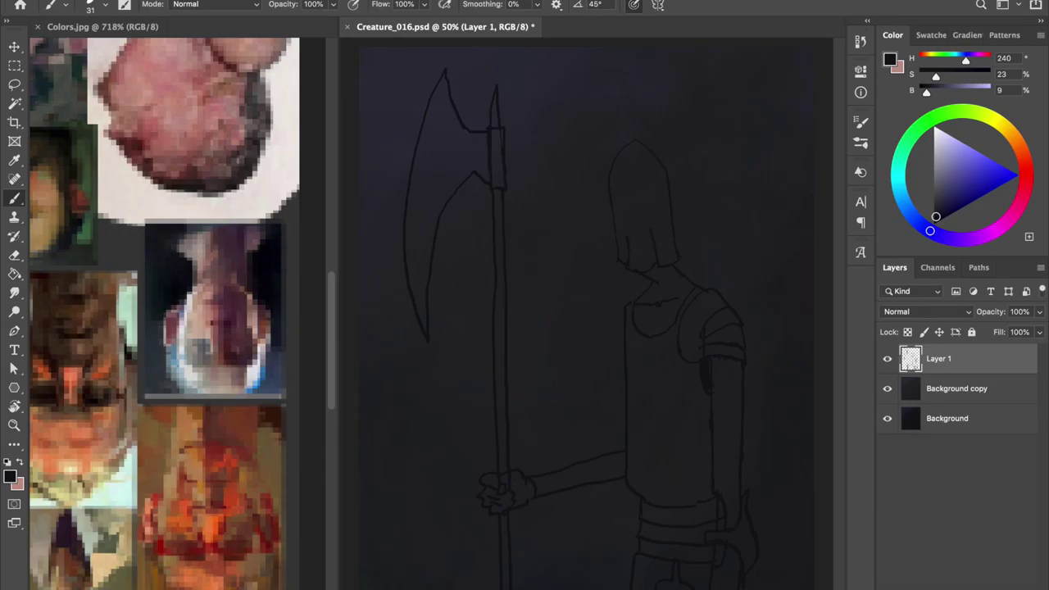
drag(633, 231, 639, 241)
Close the Colors.jpg reference and draw a vertical line down the torso
key(ctrl+w)
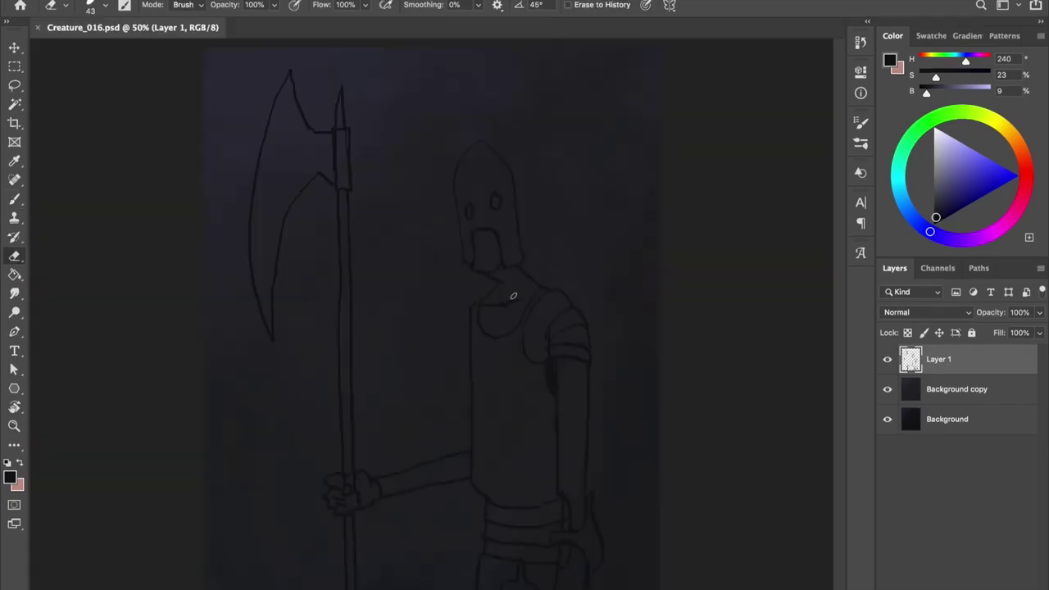
drag(470, 332, 466, 446)
key(e)
key(b)
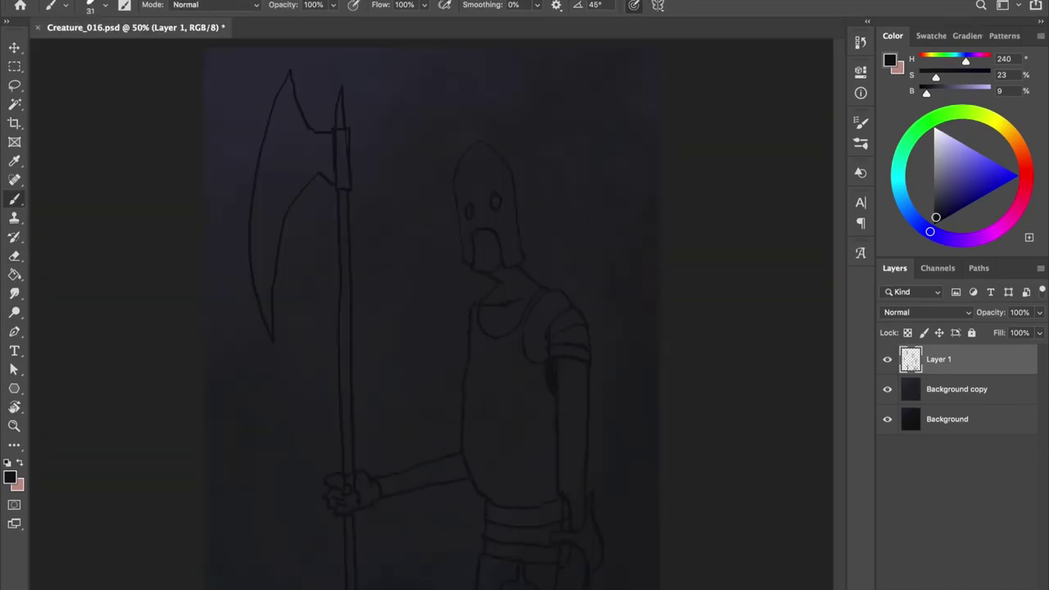
Erase the dark mark on the right arm and the tunic neckline curve, then save
key(e)
drag(560, 347, 550, 361)
key(b)
key(e)
key(b)
key(e)
key(b)
key(e)
drag(495, 305, 479, 361)
key(b)
key(e)
key(b)
key(ctrl+s)
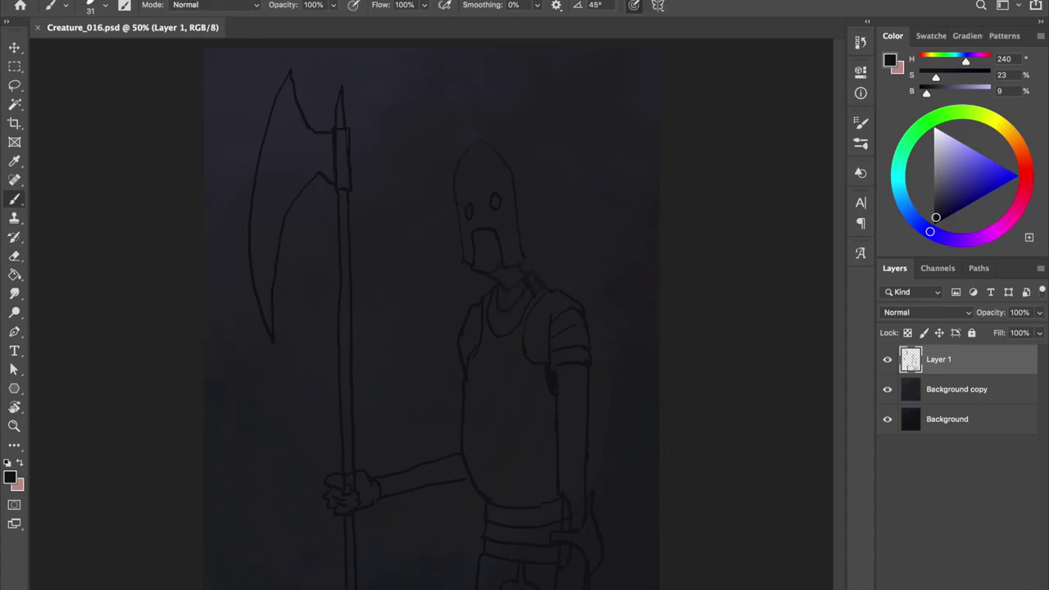
Try erasing part of the torso's left outline, undo it, and save
key(e)
drag(462, 344, 471, 339)
key(b)
key(ctrl+z)
key(e)
key(b)
key(ctrl+s)
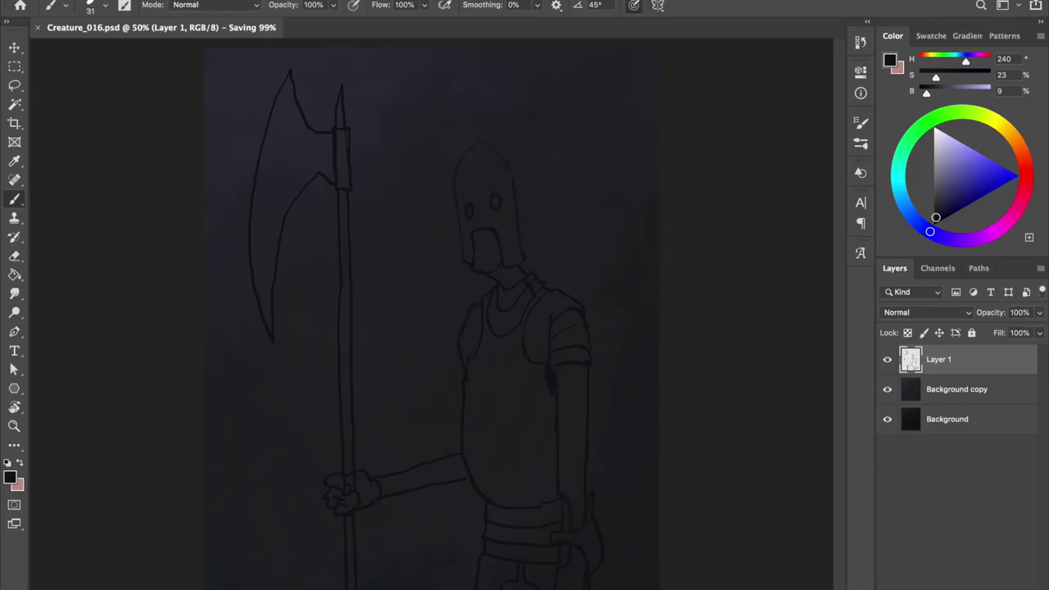
Darken the helmet's mouth, then lasso the helmet and nudge it up and right
click(483, 241)
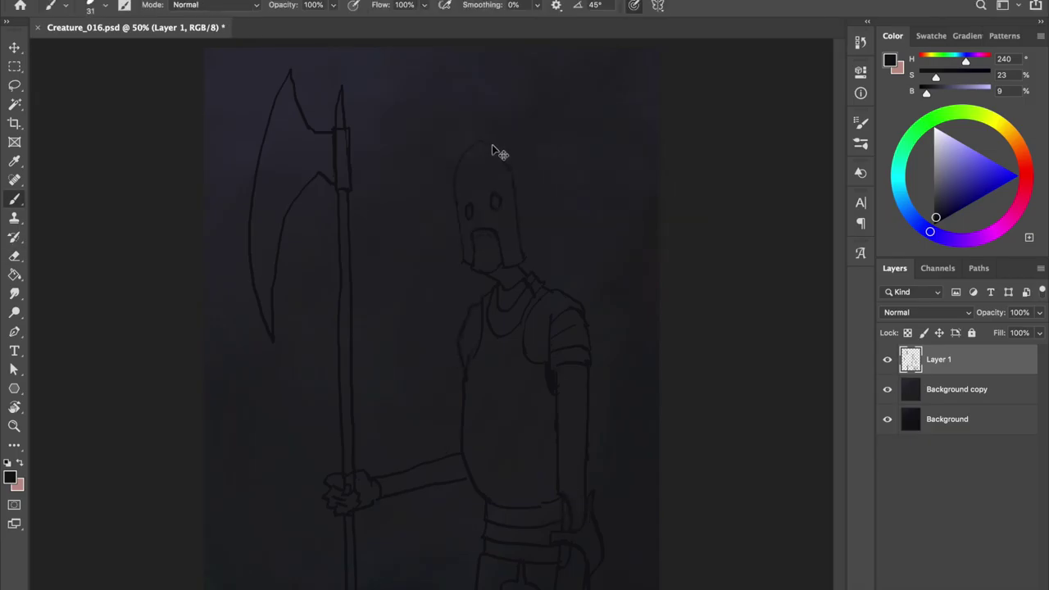
key(l)
mouse_move(492, 153)
mouse_down()
mouse_move(532, 222)
mouse_move(541, 197)
mouse_up()
key(v)
key(ctrl+d)
key(b)
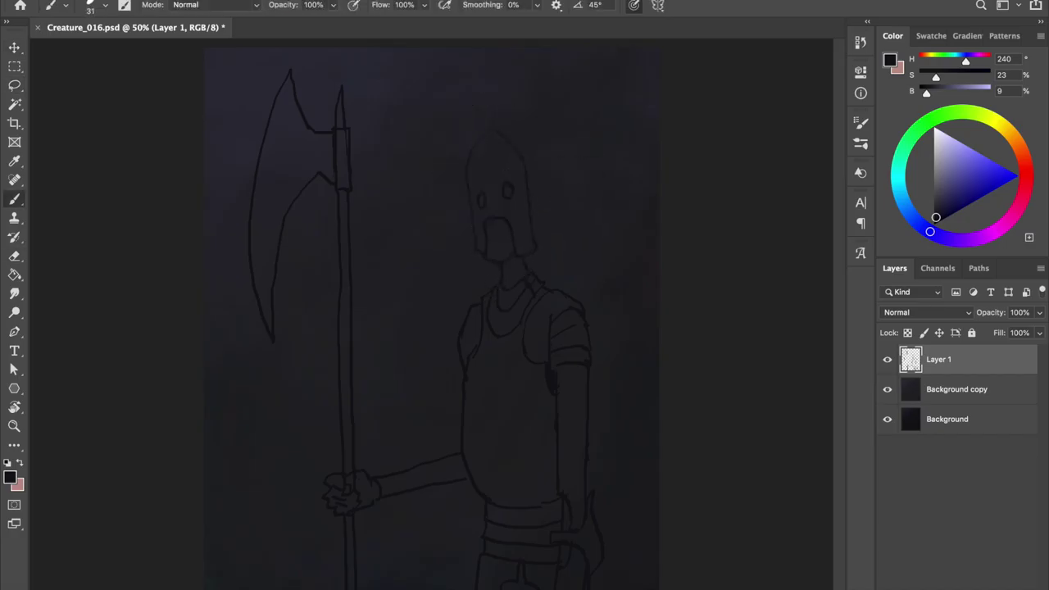
key(ctrl+s)
key(ctrl+s)
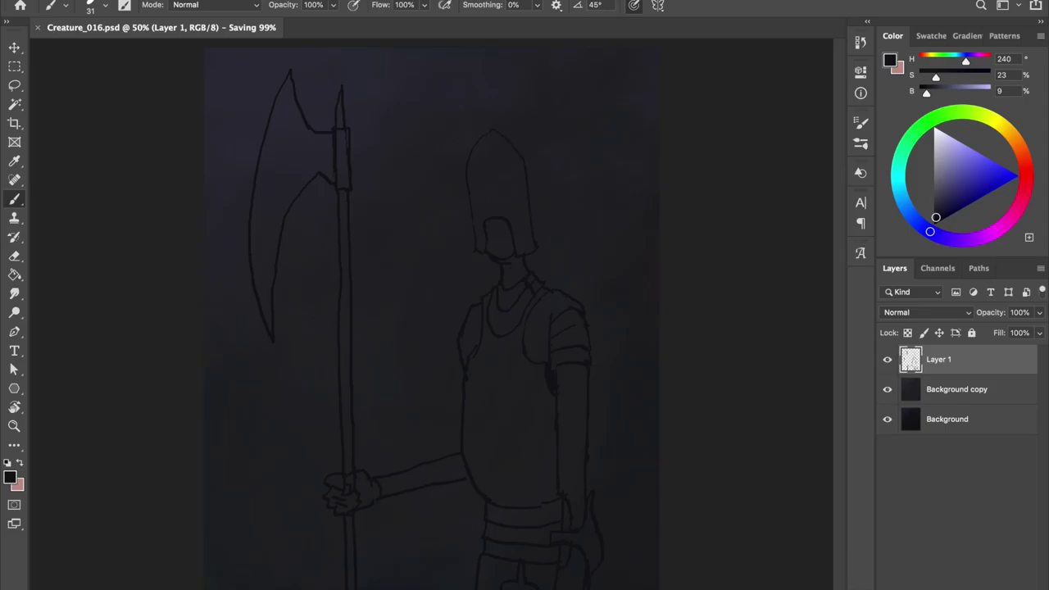
click(490, 333)
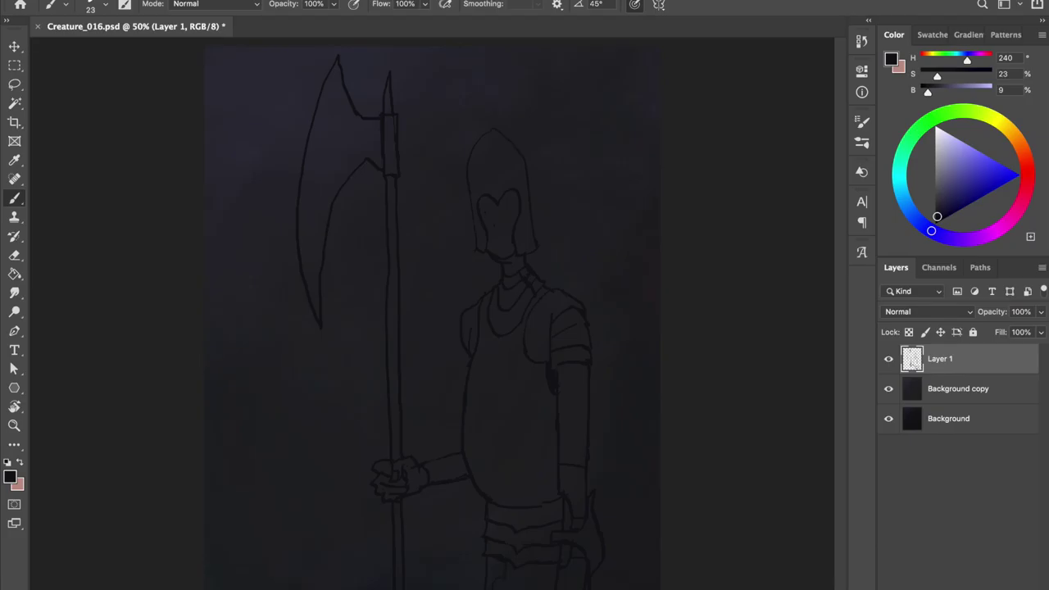
Try drawing a new face line and an eye on the helmet, undoing both attempts
key(ctrl+s)
key(e)
key(b)
key(ctrl+s)
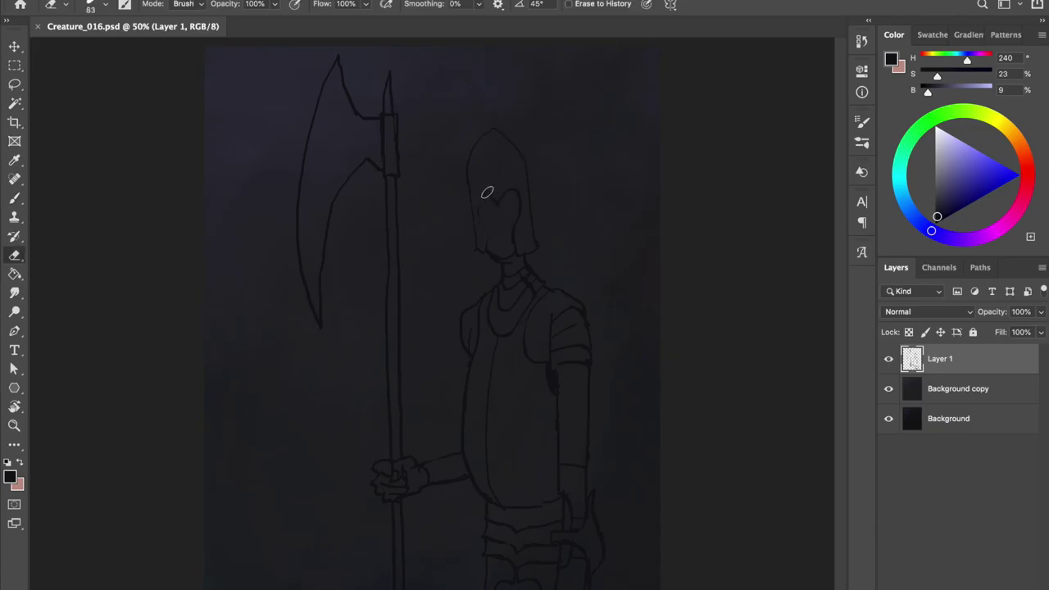
mouse_move(482, 187)
mouse_down()
mouse_move(493, 199)
mouse_move(487, 243)
mouse_up()
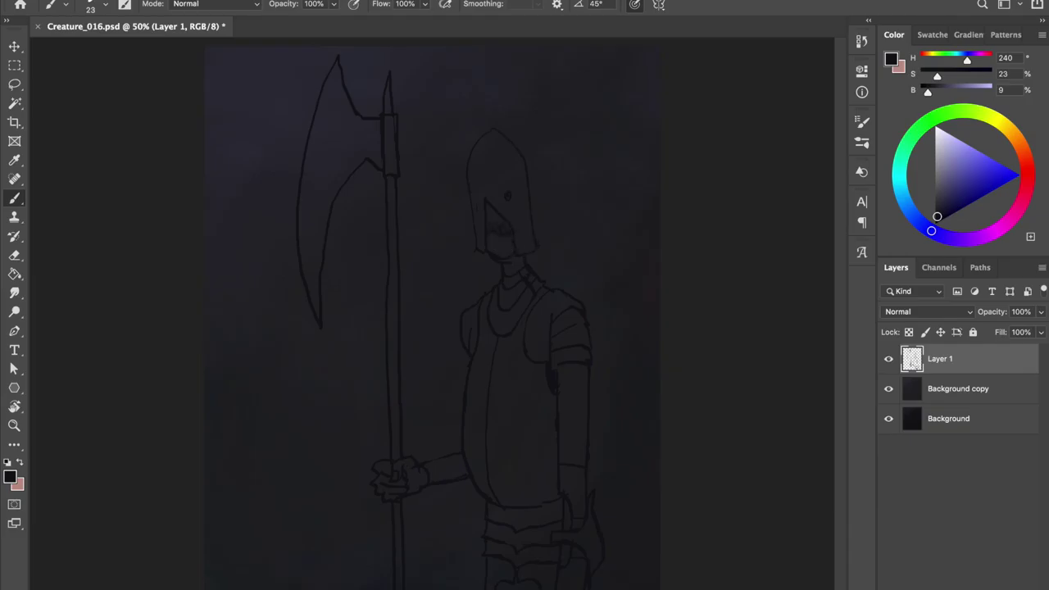
key(ctrl+z)
key(ctrl+z)
key(ctrl+z)
key(ctrl+z)
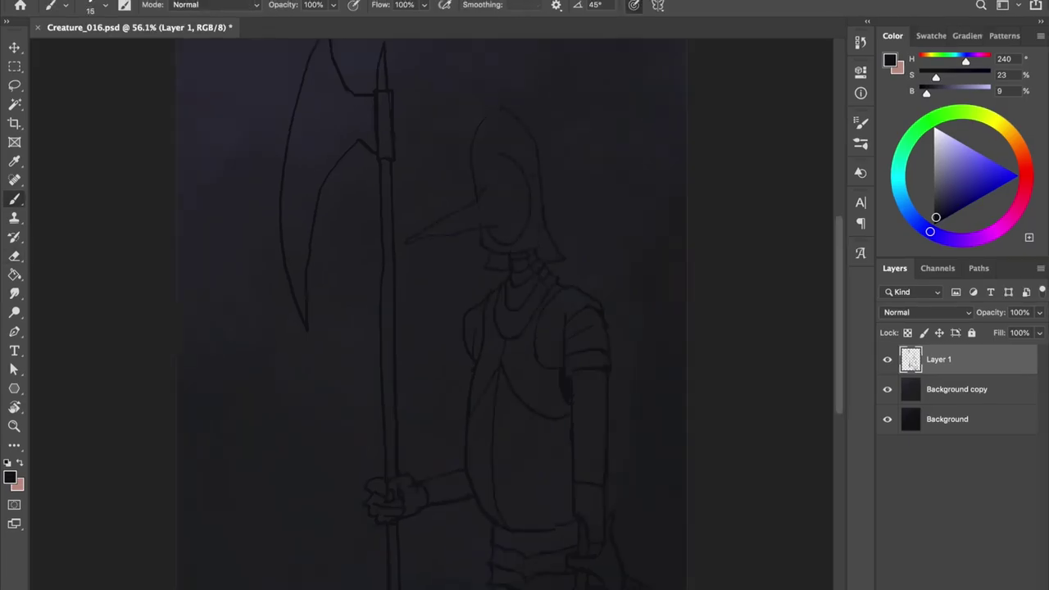
drag(507, 183, 506, 193)
key(ctrl+z)
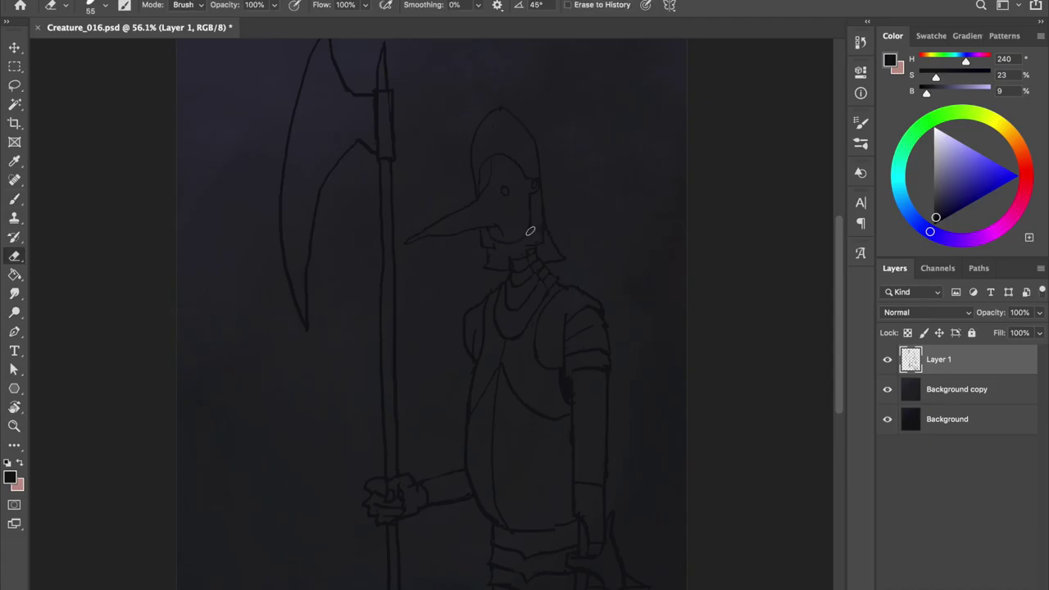
Add a stroke near the mouth, save, and erase a small bit near the chin
drag(488, 244, 501, 251)
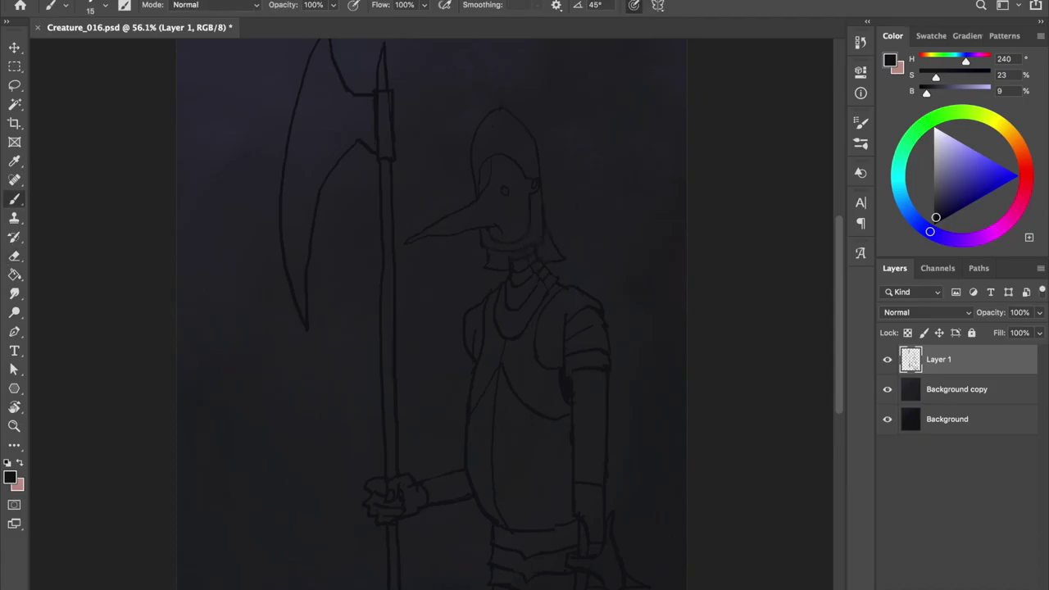
key(e)
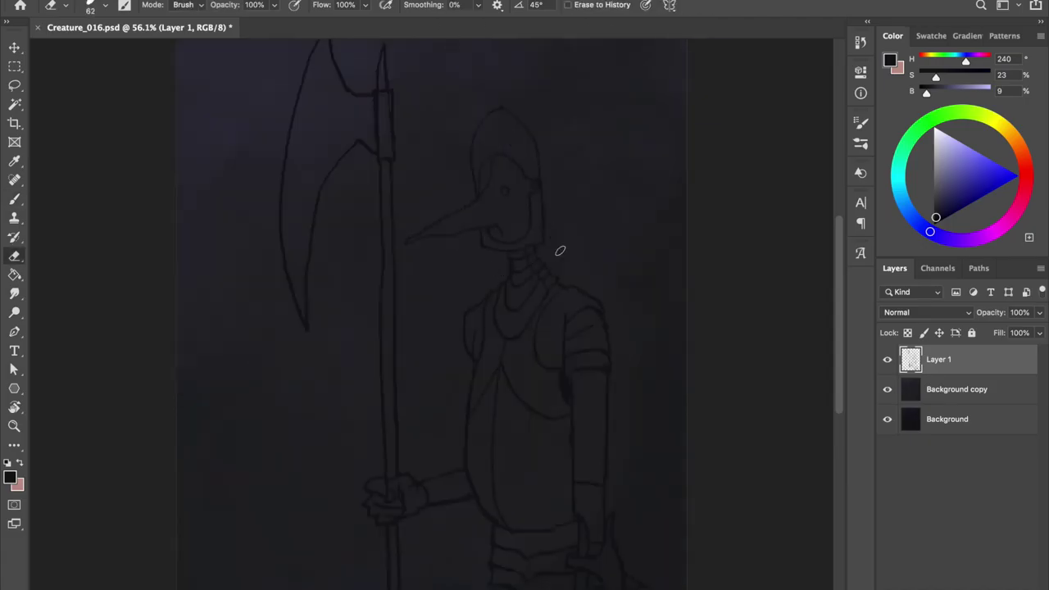
key(b)
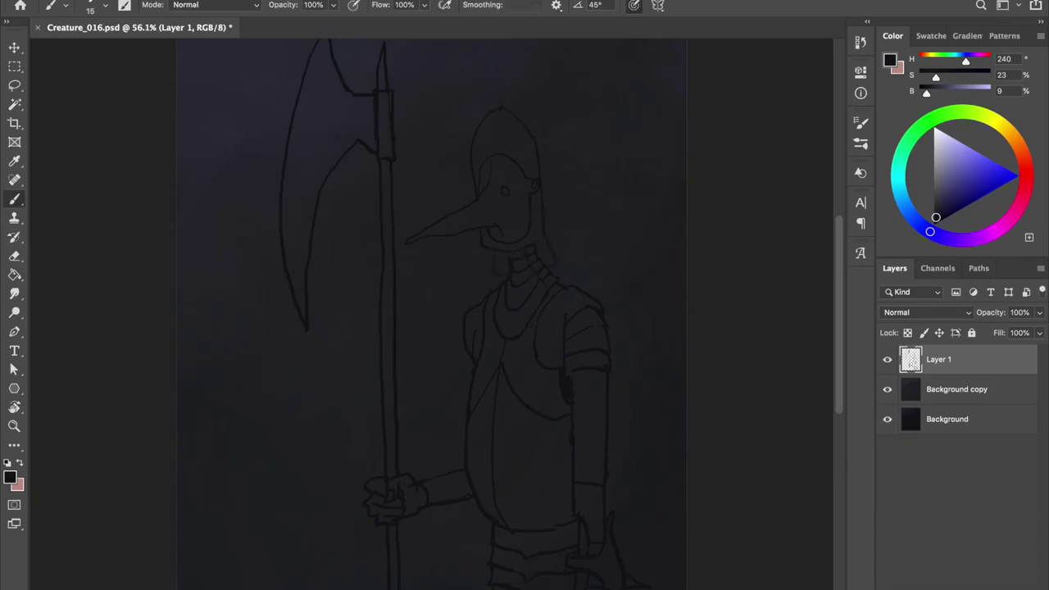
key(ctrl+s)
key(e)
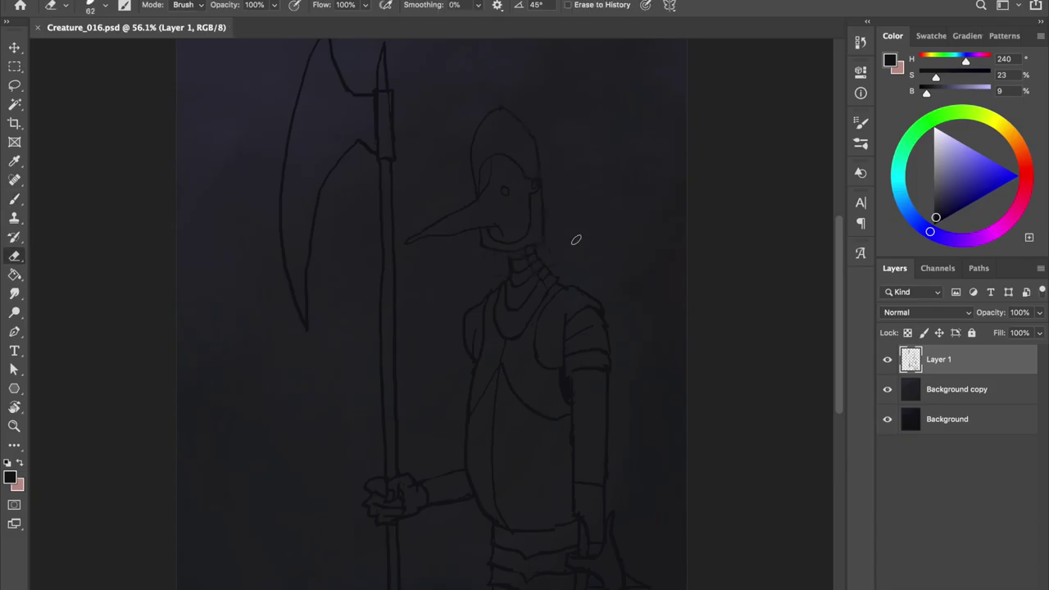
drag(509, 249, 540, 229)
Lasso the head and copy it onto a new layer with Ctrl+J
key(l)
mouse_move(567, 104)
mouse_down()
mouse_move(504, 262)
mouse_move(567, 117)
mouse_up()
key(ctrl+j)
Resume drawing on the layer above and mirror the view to check the drawing
key(b)
key(e)
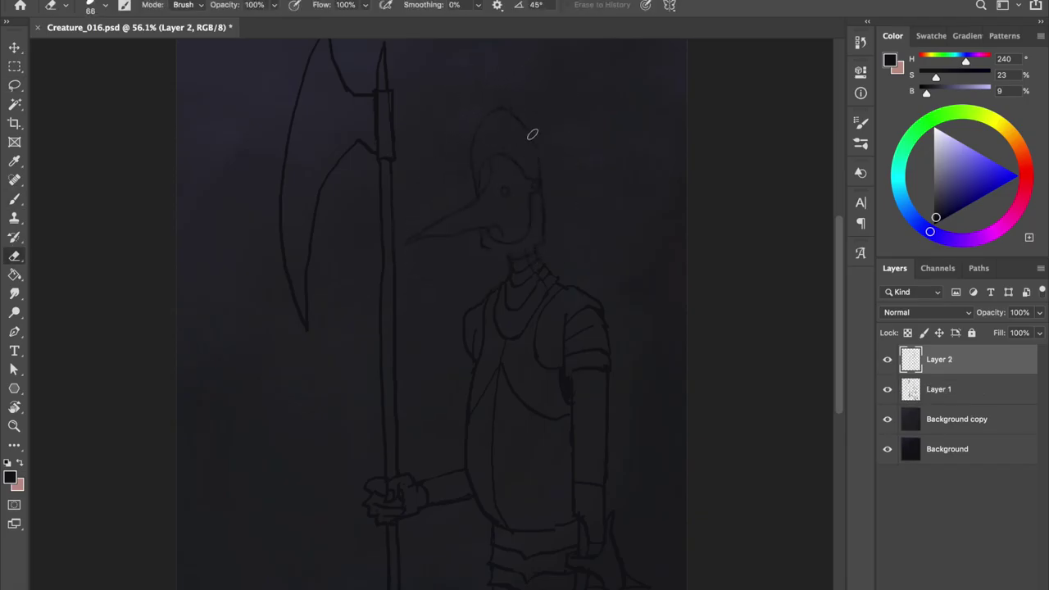
key(b)
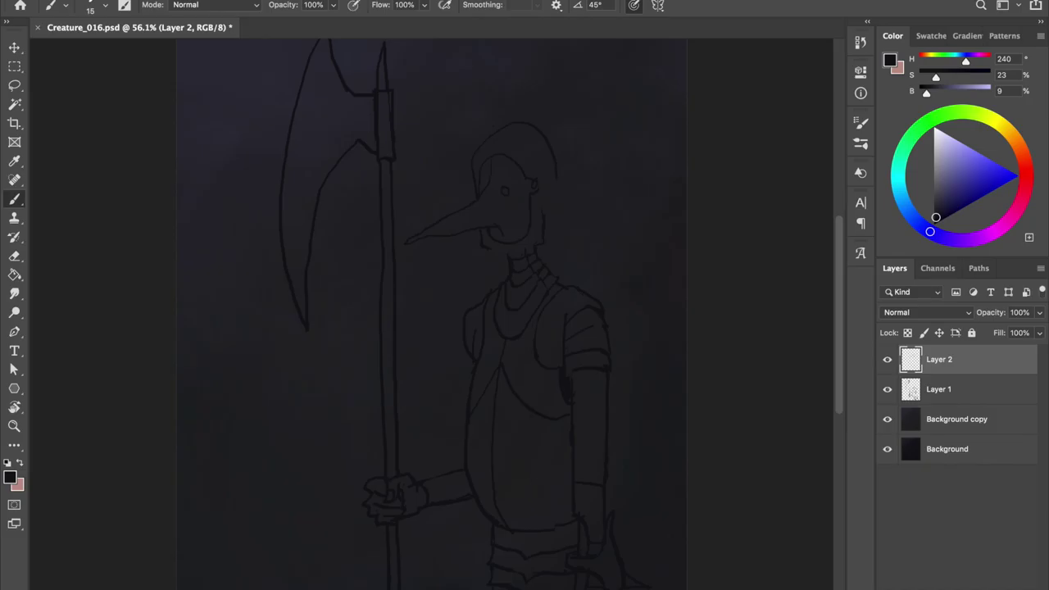
key(e)
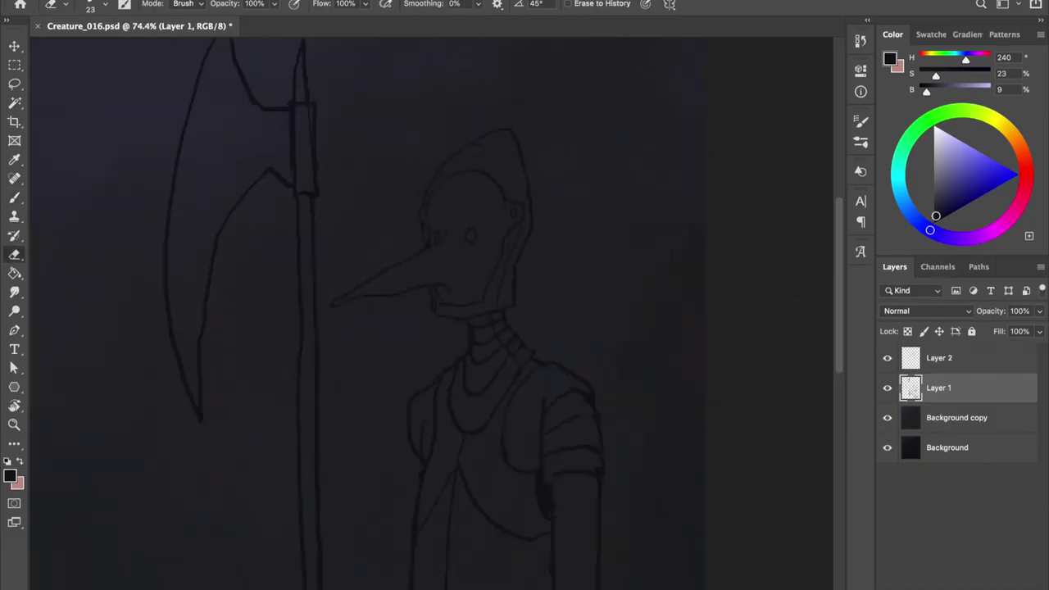
key(b)
key(alt+bracketright)
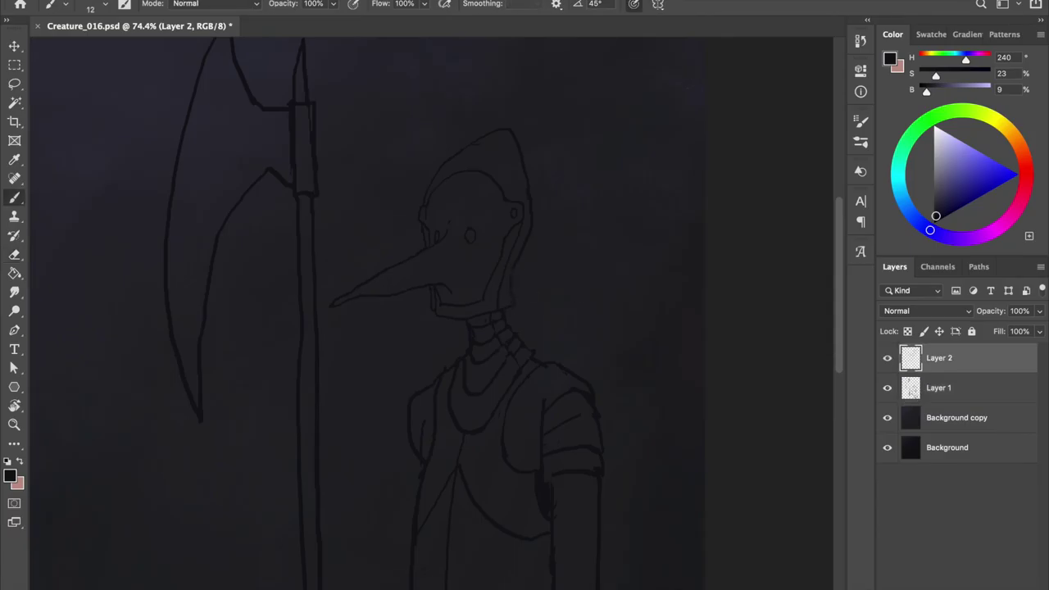
key(e)
key(b)
key(h)
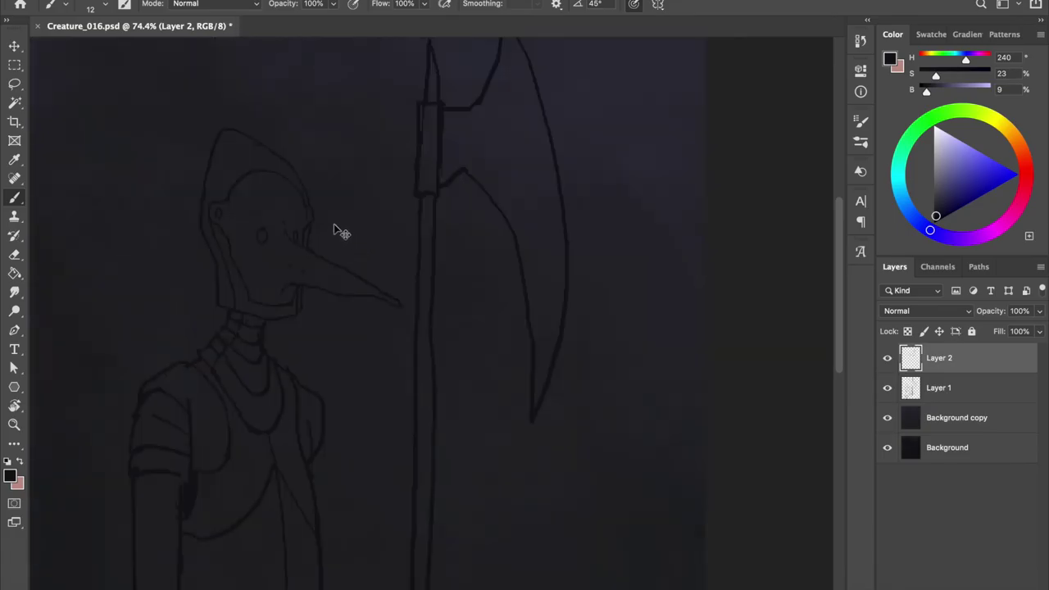
key(h)
Draw a small eye on the creature's face, save, and switch to Layer 1
drag(467, 231, 471, 238)
key(ctrl+s)
key(e)
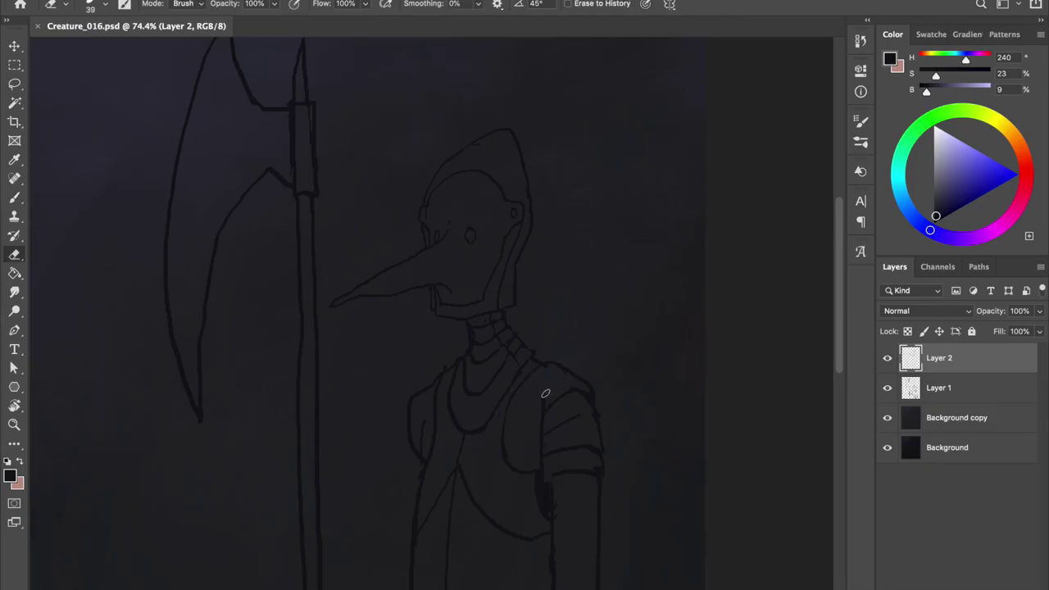
key(alt+bracketleft)
key(b)
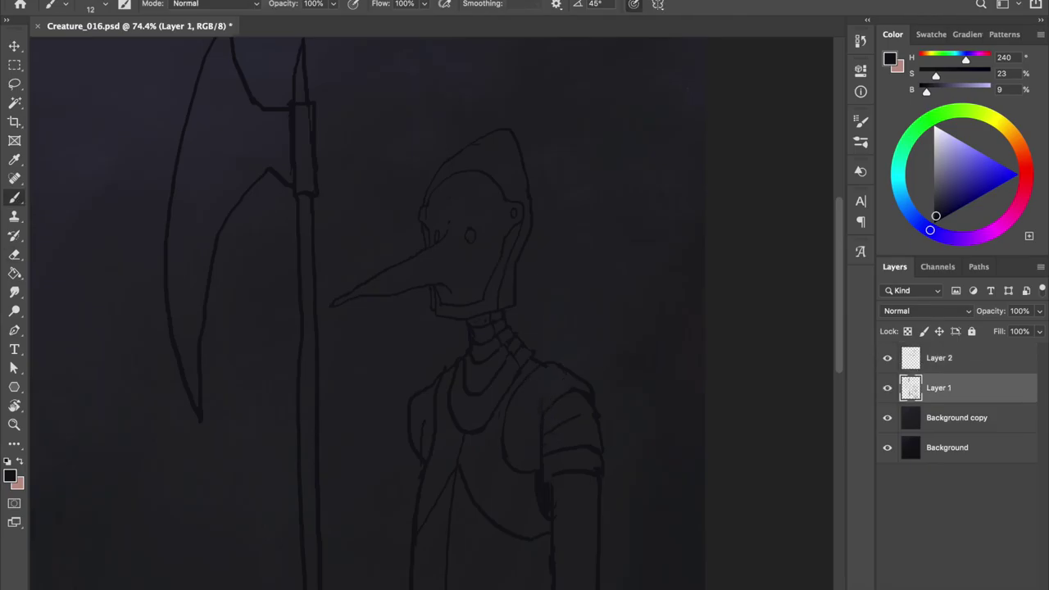
scroll(534, 351, up, 2)
scroll(480, 316, down, 5)
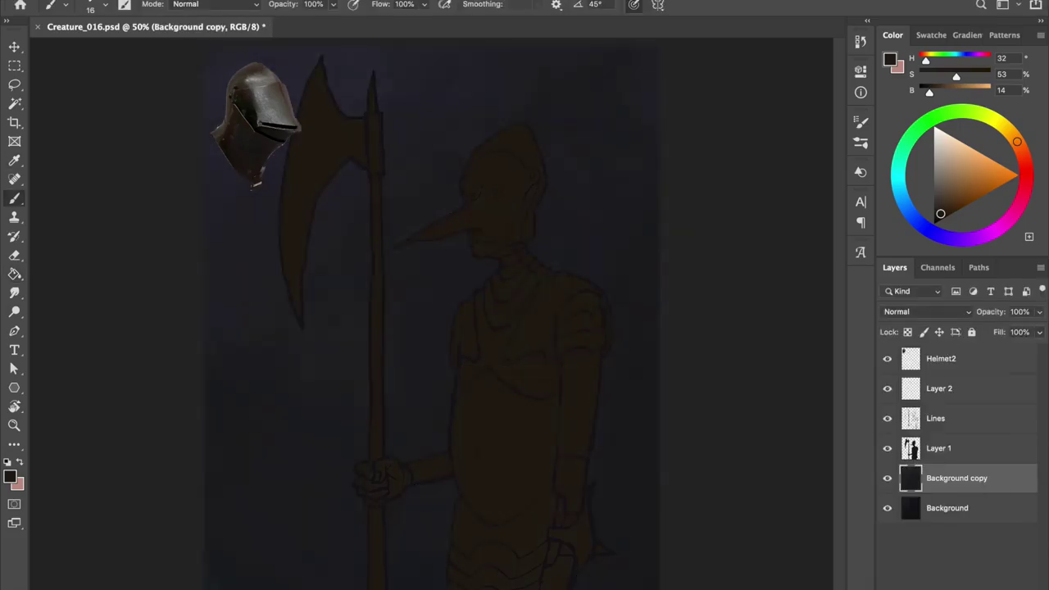
Pick a large brush on Layer 1, then move Layer 2 below Lines and clip it to the silhouette
right_click(508, 119)
click(803, 498)
click(913, 447)
drag(935, 418, 935, 379)
click(951, 419)
key(ctrl+alt+g)
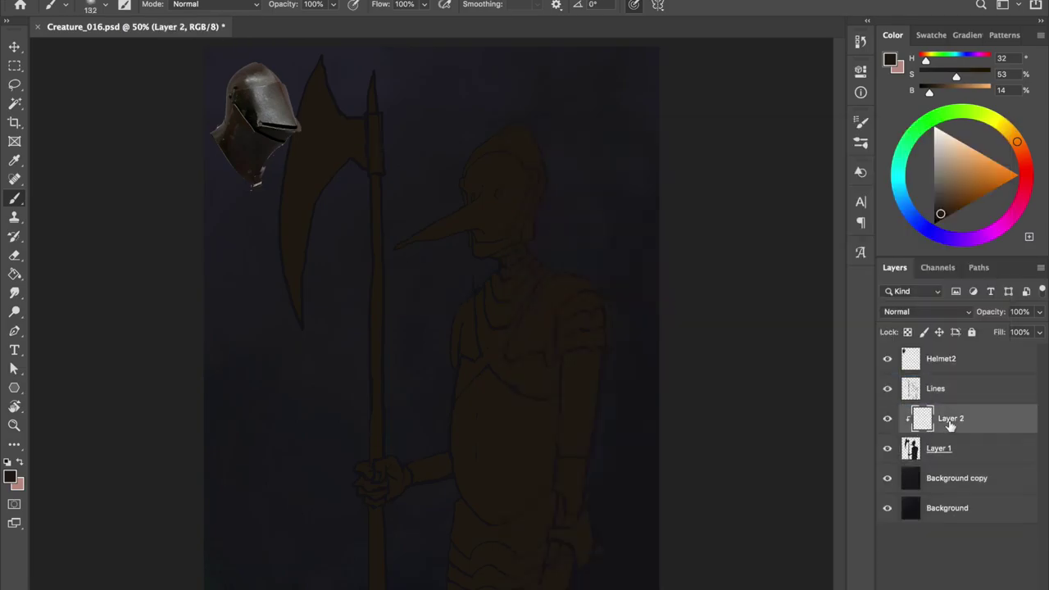
Shade the torso's left side with a soft brush of about 96 pixels, then save
right_click(519, 123)
click(504, 253)
drag(524, 218, 480, 218)
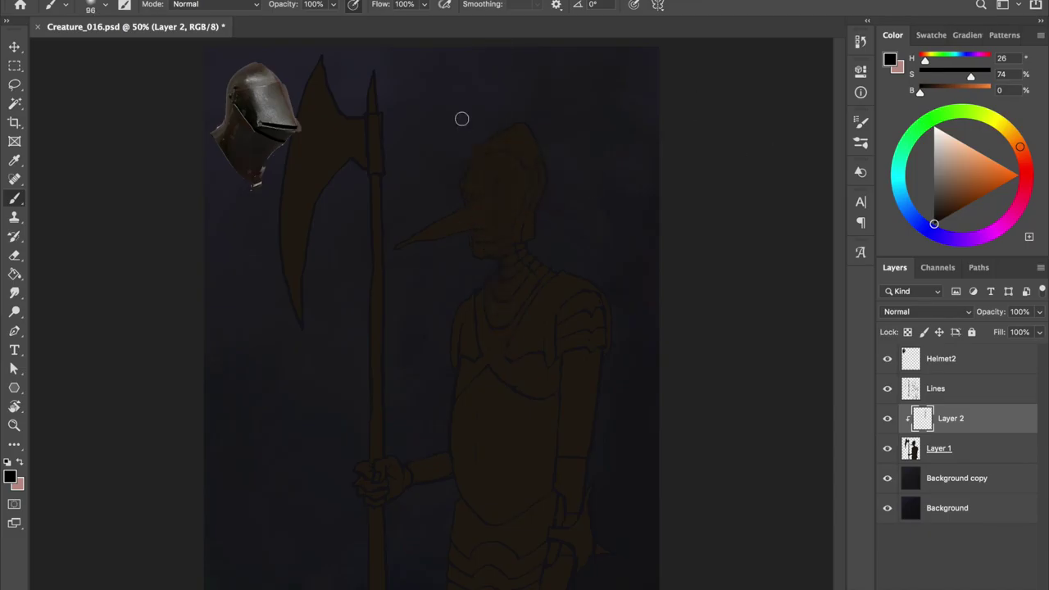
drag(487, 307, 470, 419)
alt+click(527, 182)
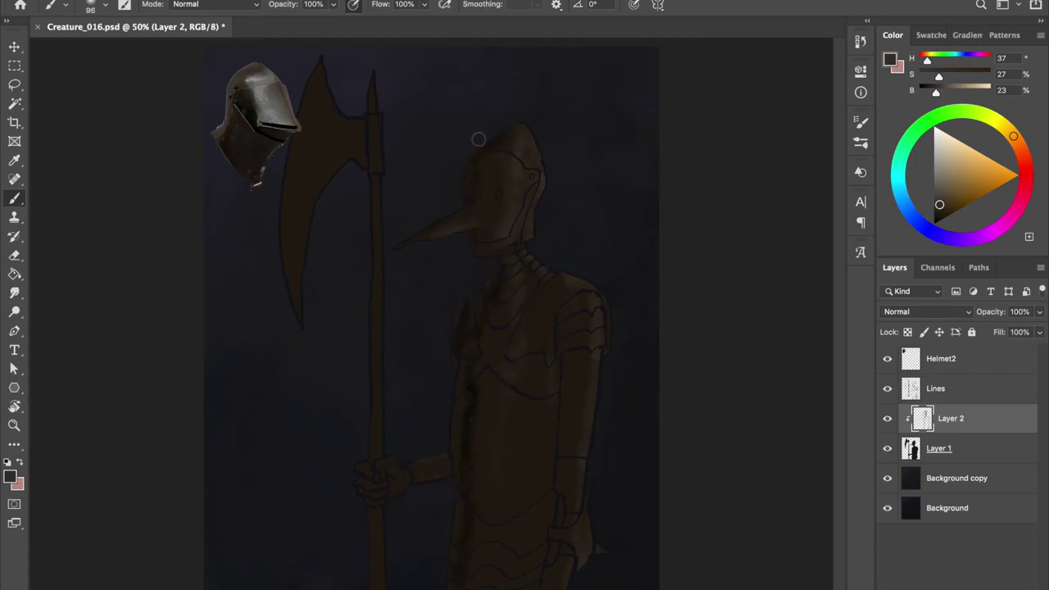
key(ctrl+s)
Darken the torso below the shoulder and highlight the right edge of the arm
alt+click(256, 115)
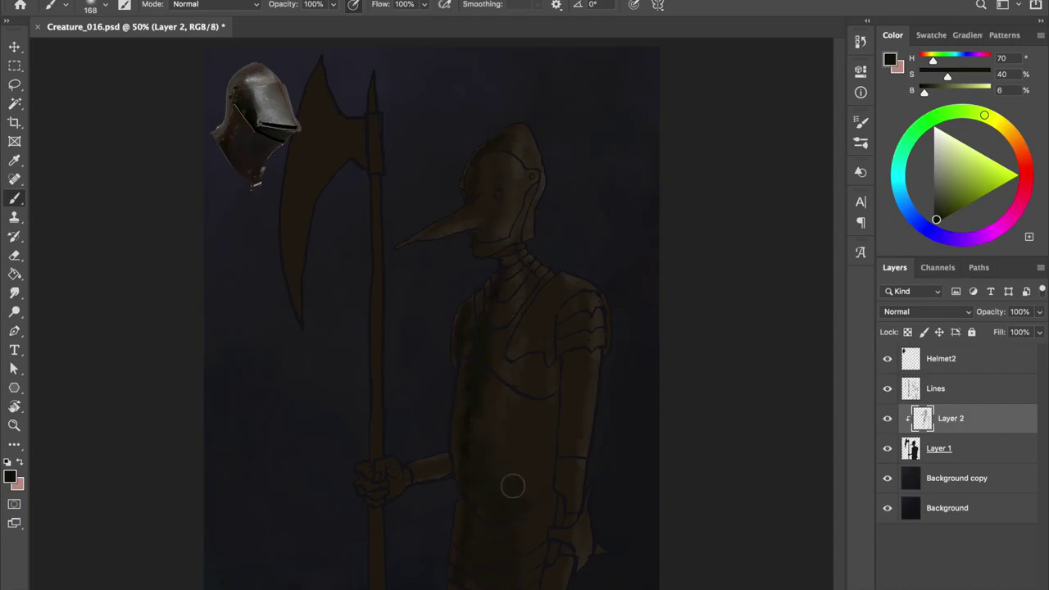
mouse_move(429, 479)
mouse_down()
mouse_move(442, 479)
mouse_move(418, 484)
mouse_up()
drag(551, 290, 536, 391)
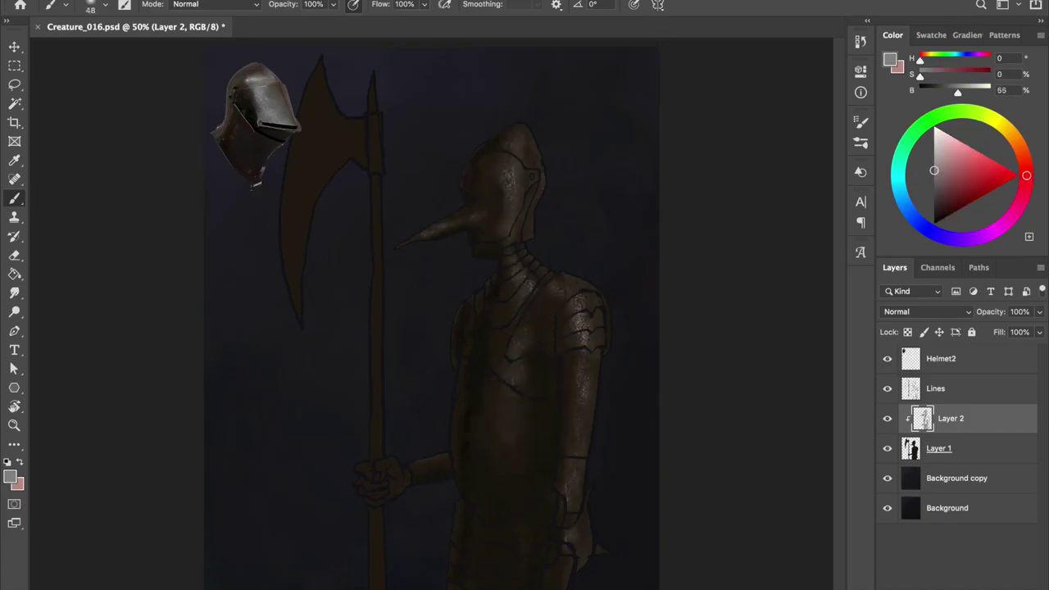
drag(514, 205, 510, 197)
drag(518, 274, 513, 267)
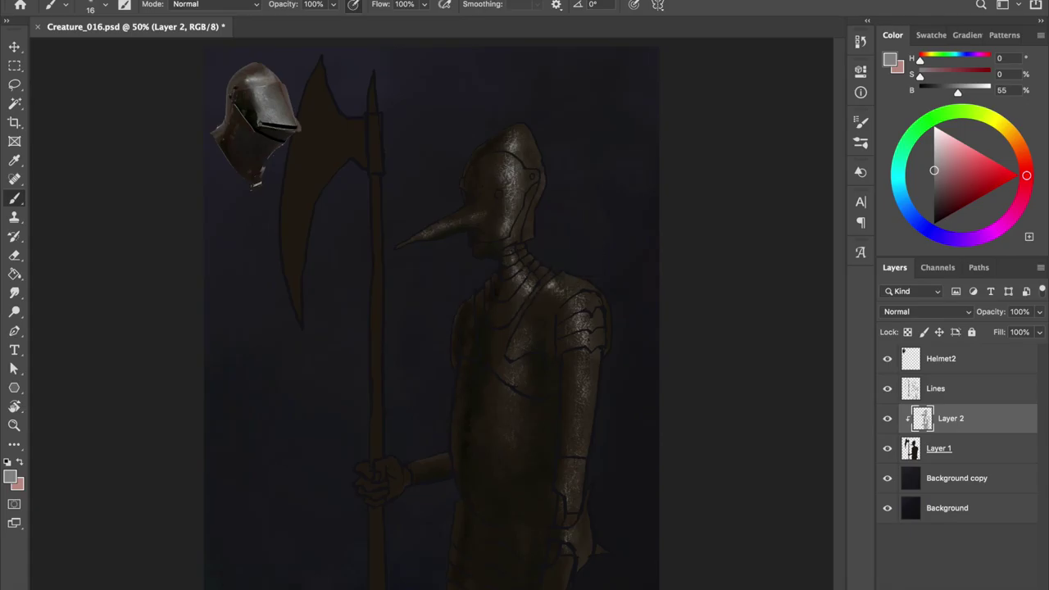
key(])
drag(572, 503, 581, 392)
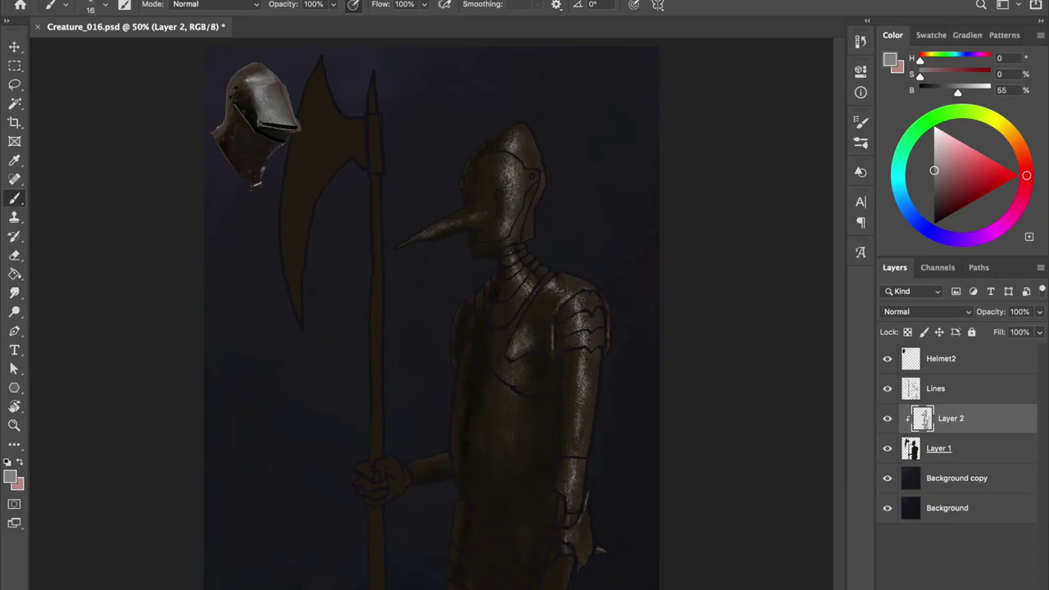
Sample greys and browns from the helmet and armour, save, and enlarge the brush
alt+click(248, 102)
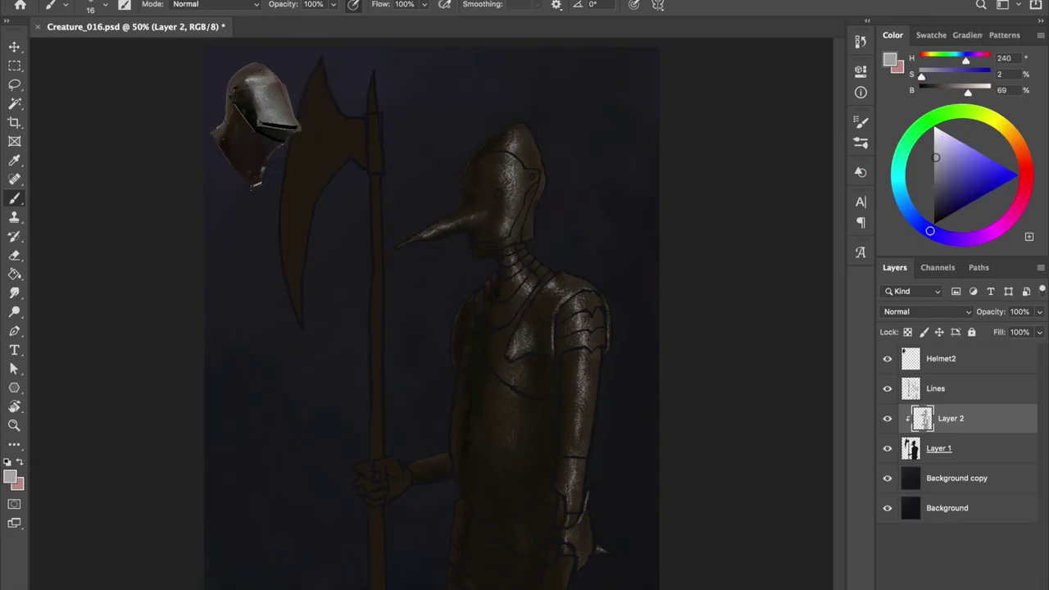
alt+click(490, 335)
alt+click(523, 146)
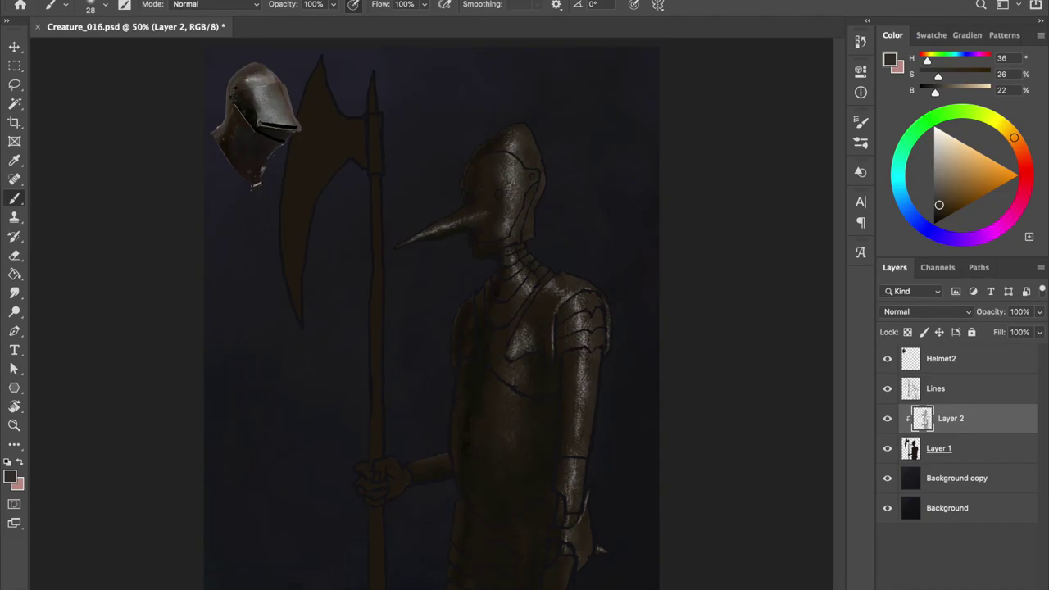
alt+click(259, 109)
alt+click(544, 300)
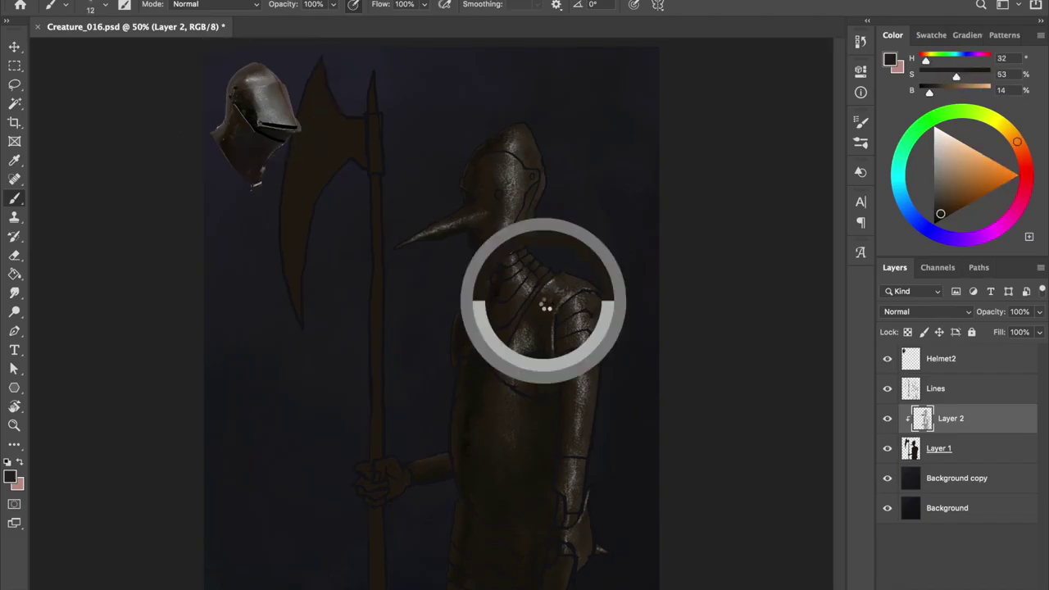
alt+click(571, 294)
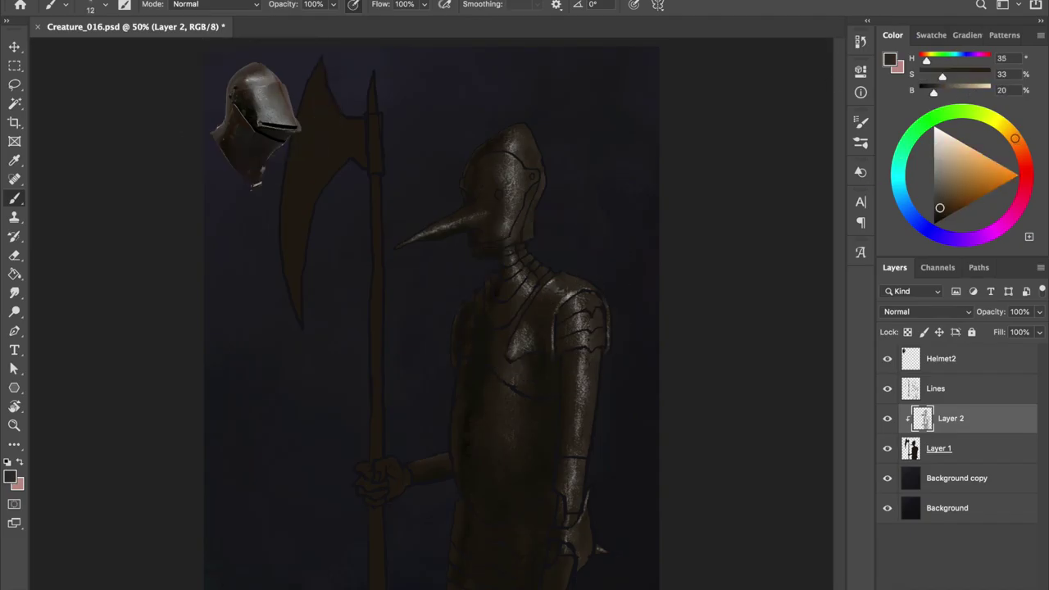
alt+click(594, 412)
key(ctrl+s)
drag(328, 152, 321, 81)
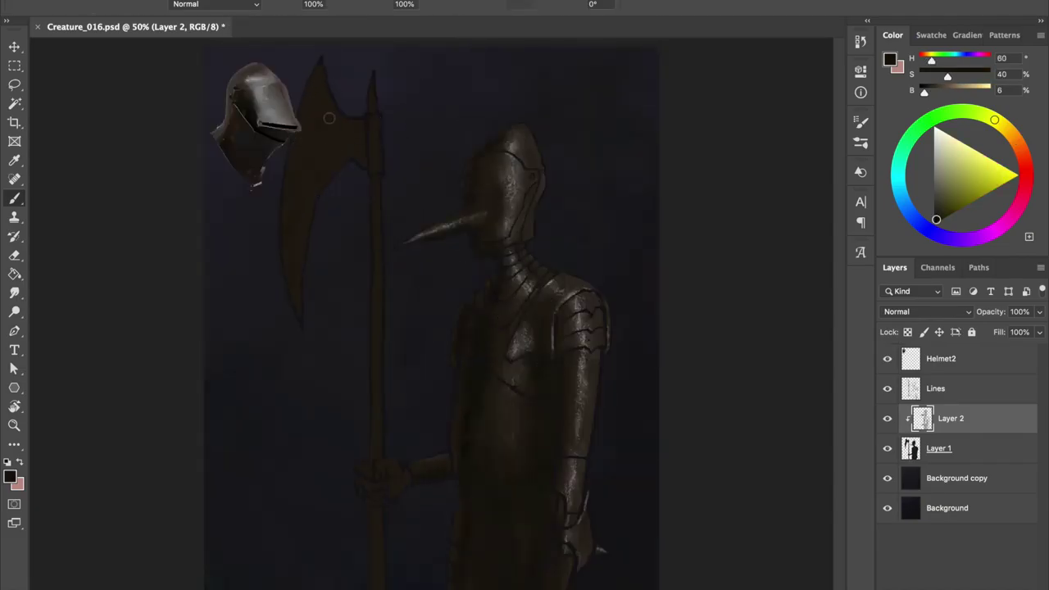
alt+click(250, 100)
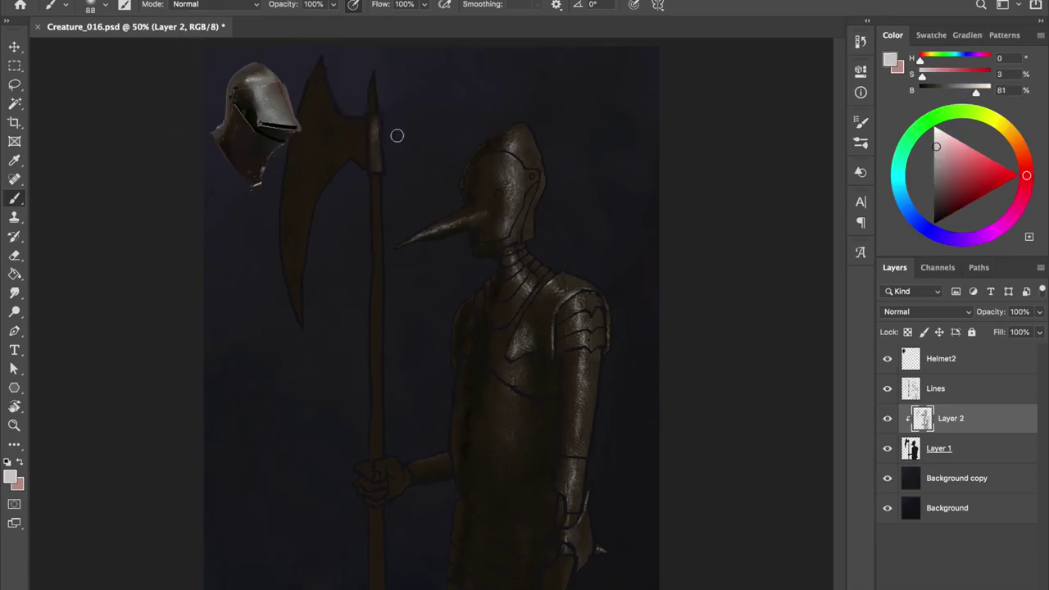
Paint highlights along the poleaxe blade's edges, then sample dark browns from the chest and helmet
drag(399, 134, 380, 151)
mouse_move(340, 71)
mouse_down()
mouse_move(359, 119)
mouse_move(316, 82)
mouse_move(318, 156)
mouse_move(302, 204)
mouse_up()
mouse_move(337, 71)
mouse_down()
mouse_move(326, 88)
mouse_move(331, 139)
mouse_up()
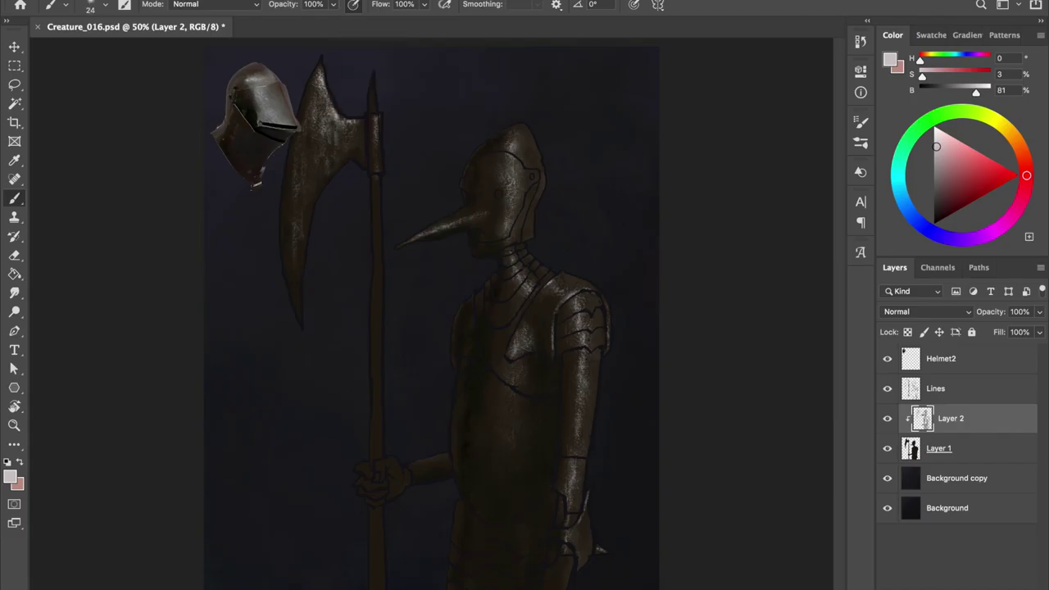
alt+click(288, 233)
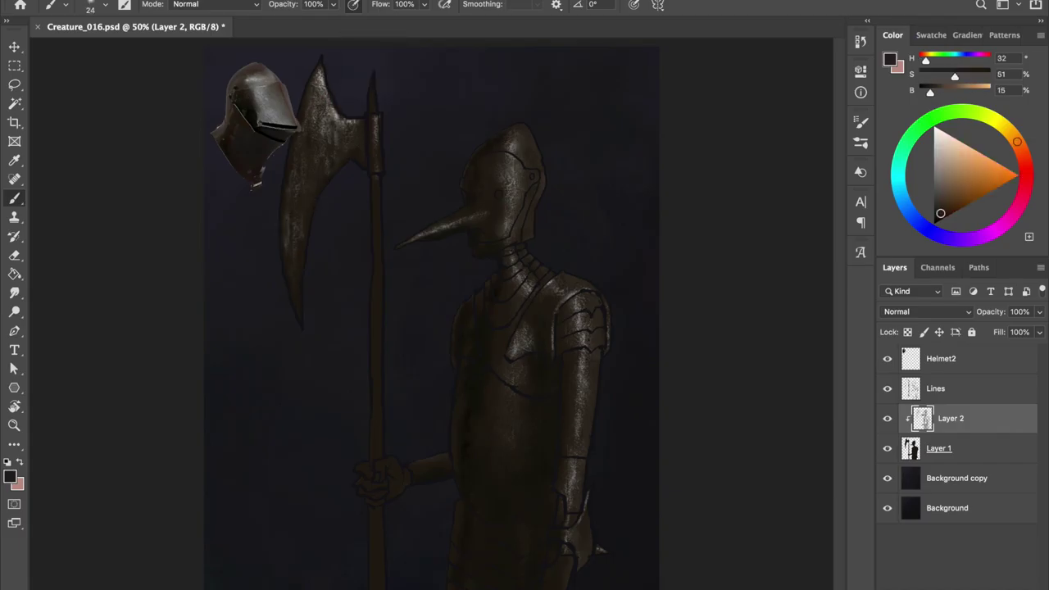
alt+click(492, 333)
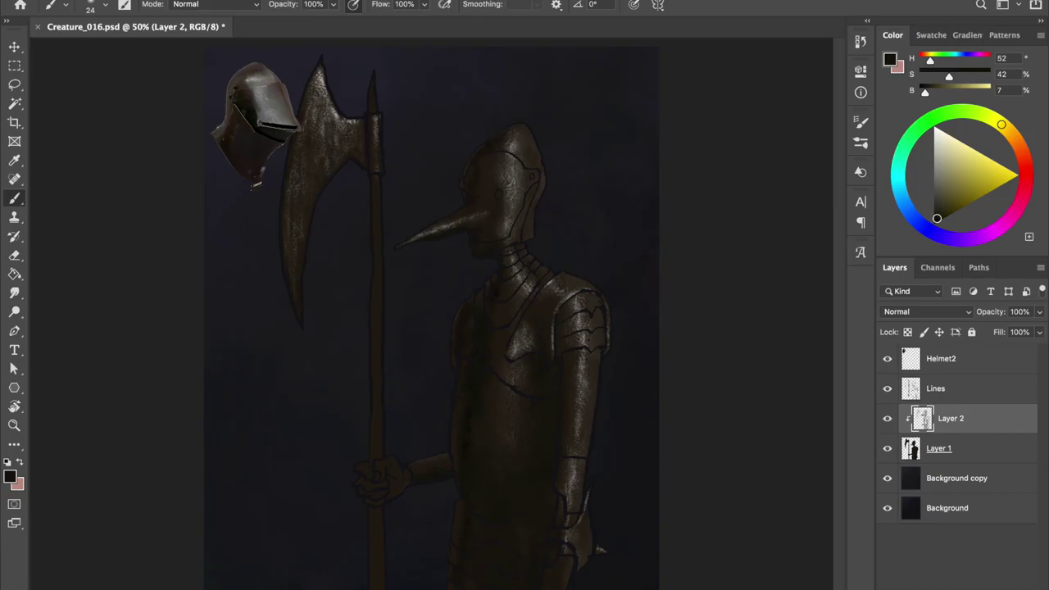
alt+click(495, 153)
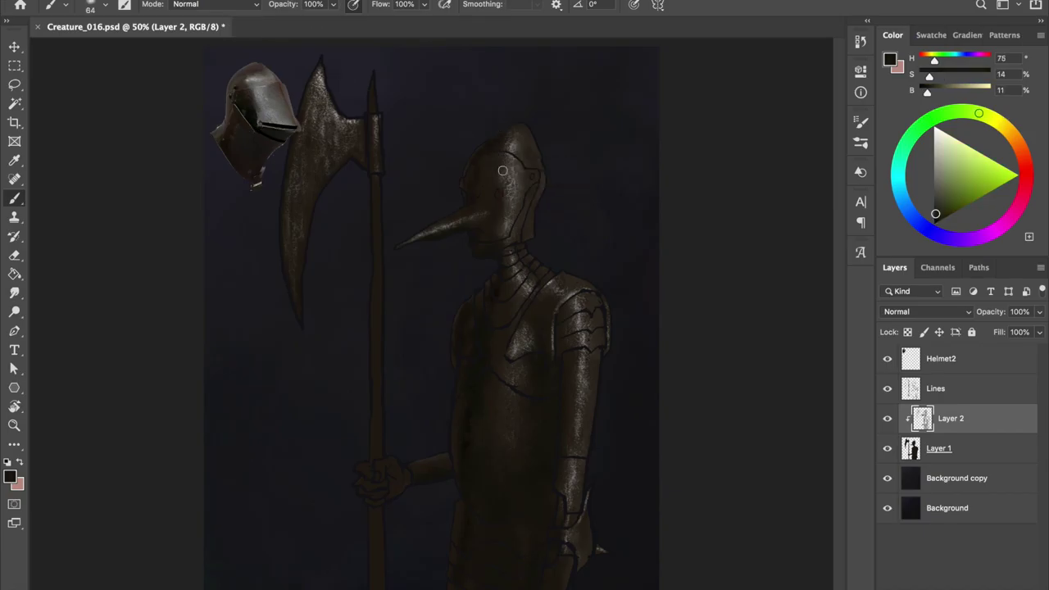
Paint light highlights on the torso using sampled grey-brown and highlight tones
key(bracketright)
key(bracketright)
alt+click(539, 302)
alt+click(554, 381)
alt+click(537, 377)
key(bracketleft)
key(bracketleft)
key(bracketleft)
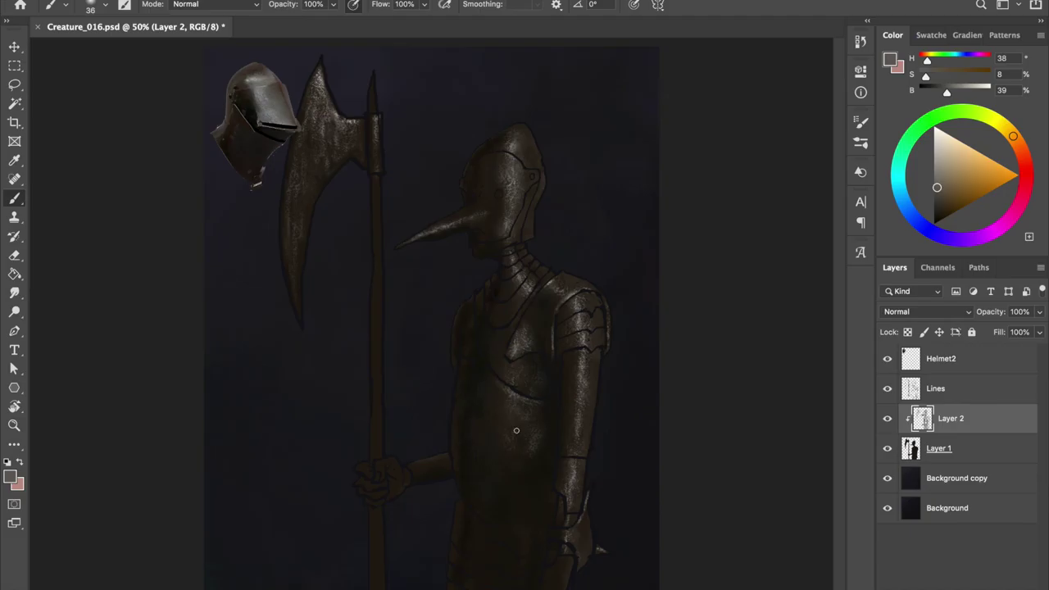
alt+click(519, 402)
key(bracketleft)
key(bracketleft)
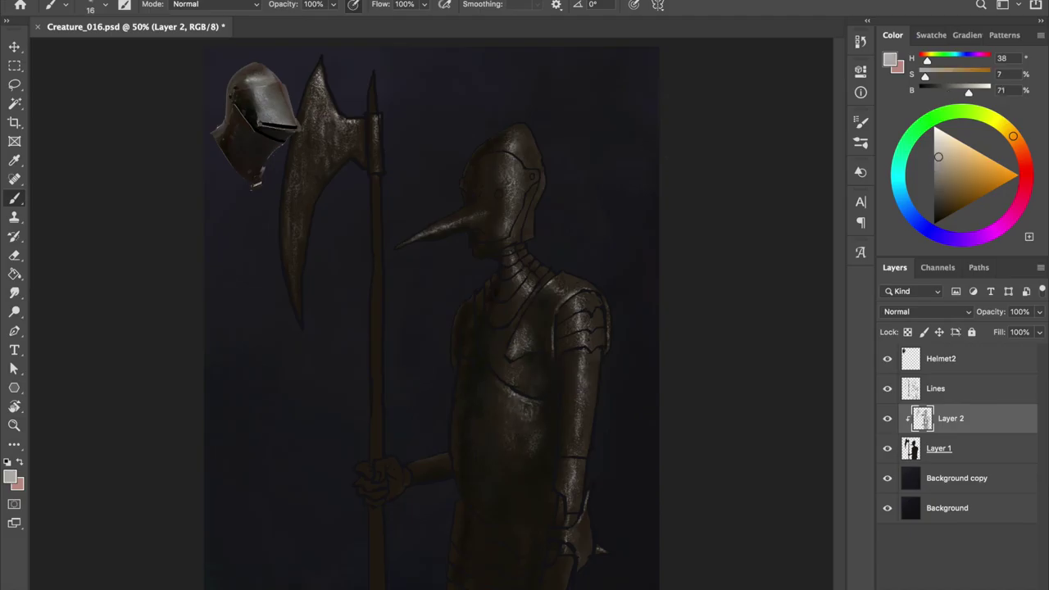
alt+click(529, 426)
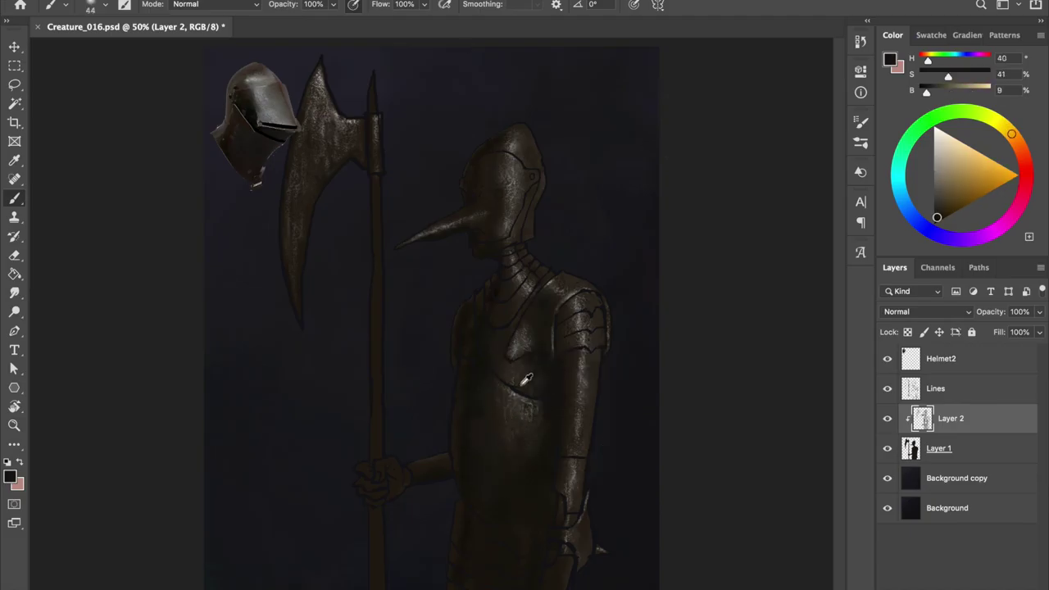
alt+click(249, 100)
drag(517, 362, 533, 393)
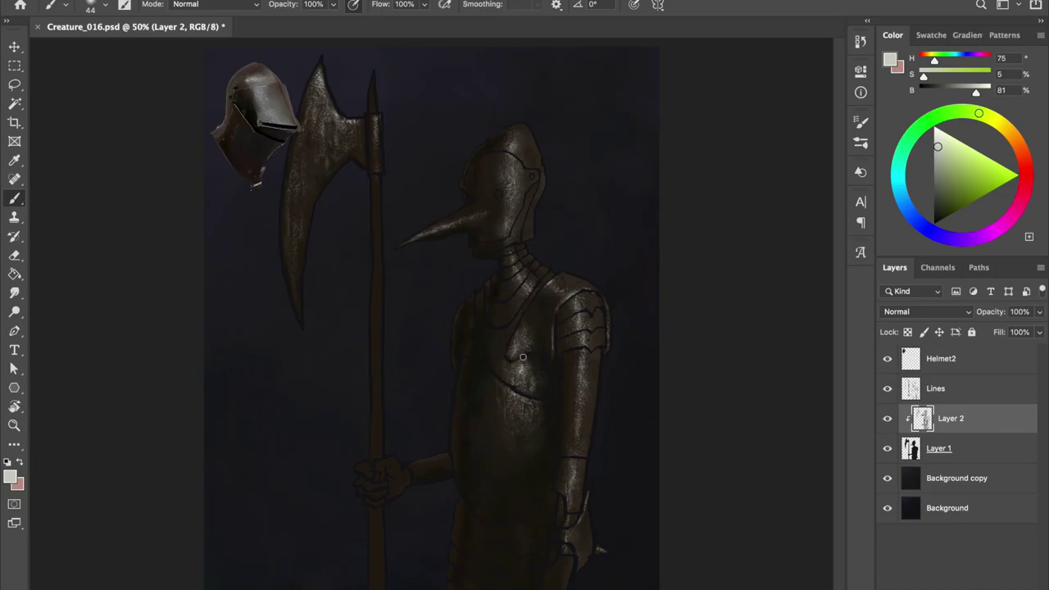
Resample dark brown, light grey and mid tones, and switch to a different painting brush
key(bracketleft)
key(bracketleft)
key(bracketleft)
alt+click(524, 385)
alt+click(247, 99)
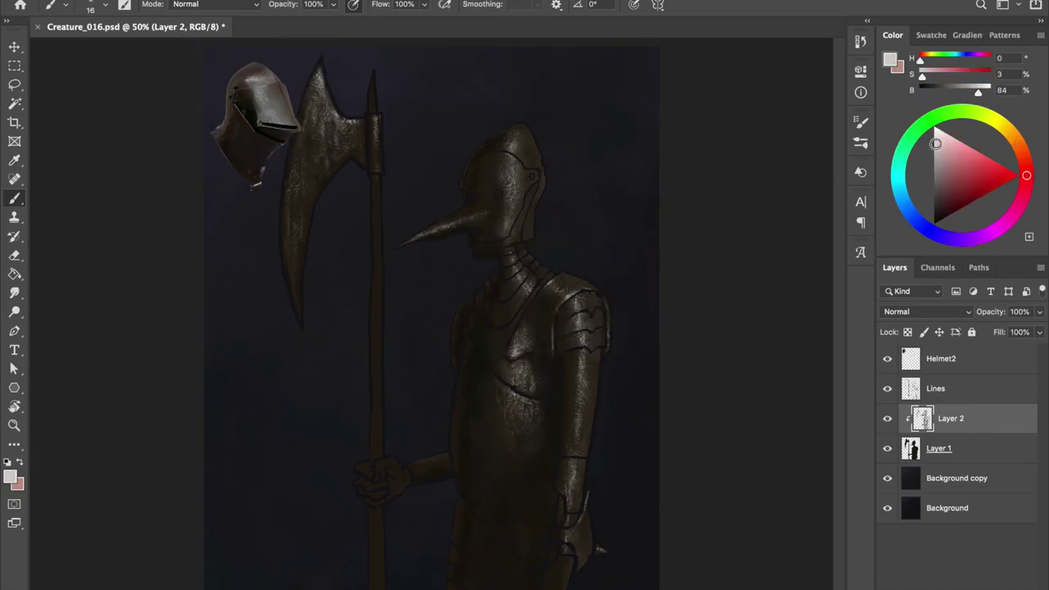
mouse_move(508, 235)
mouse_down()
mouse_move(561, 283)
mouse_move(535, 277)
mouse_up()
alt+click(590, 551)
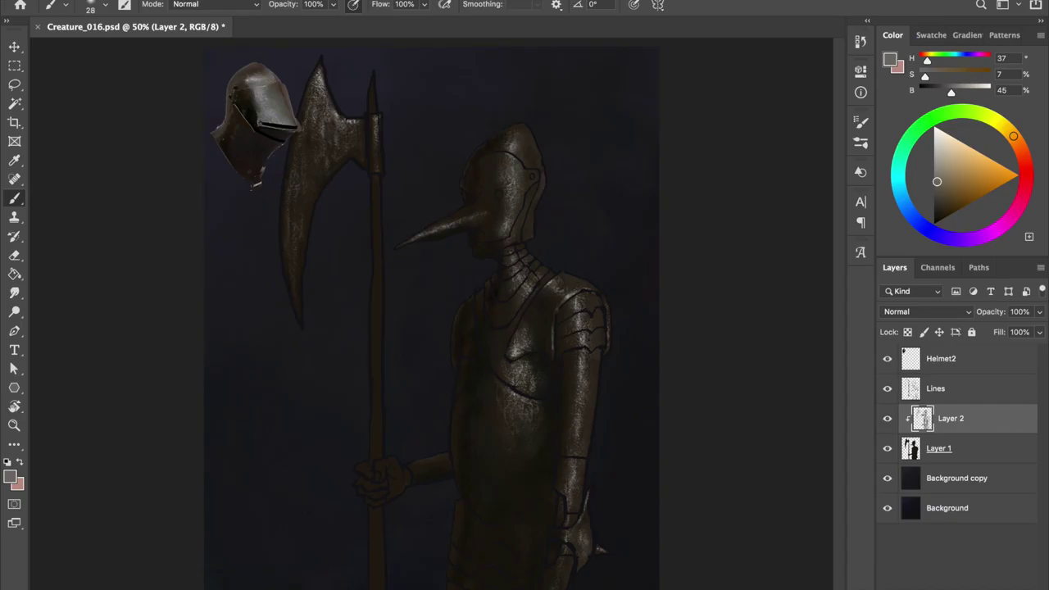
alt+click(532, 477)
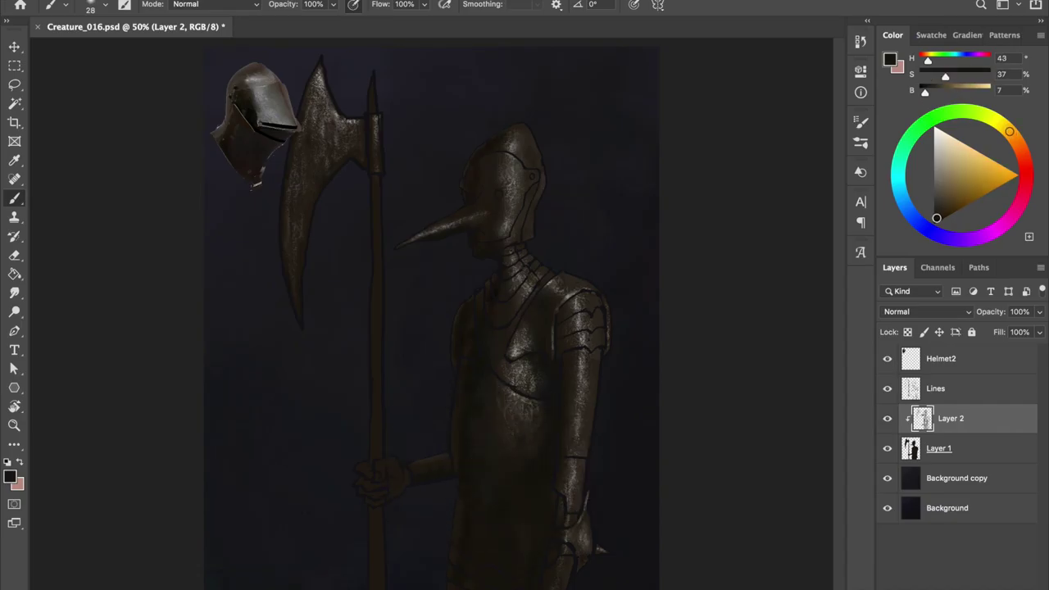
right_click(557, 331)
double_click(765, 500)
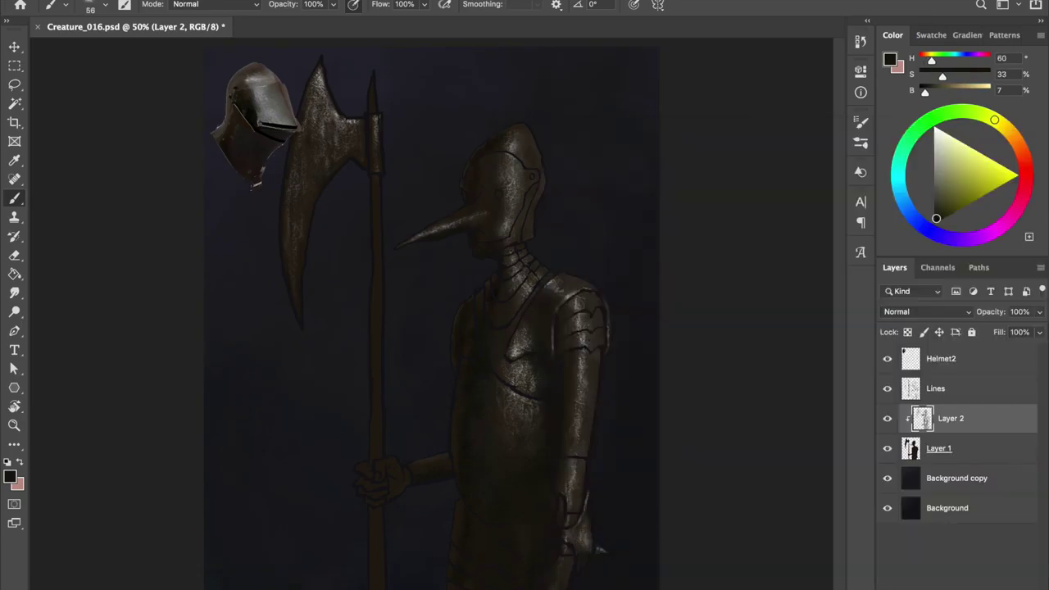
Lighten the top of the creature's head, flip the view to check, and save
alt+click(527, 138)
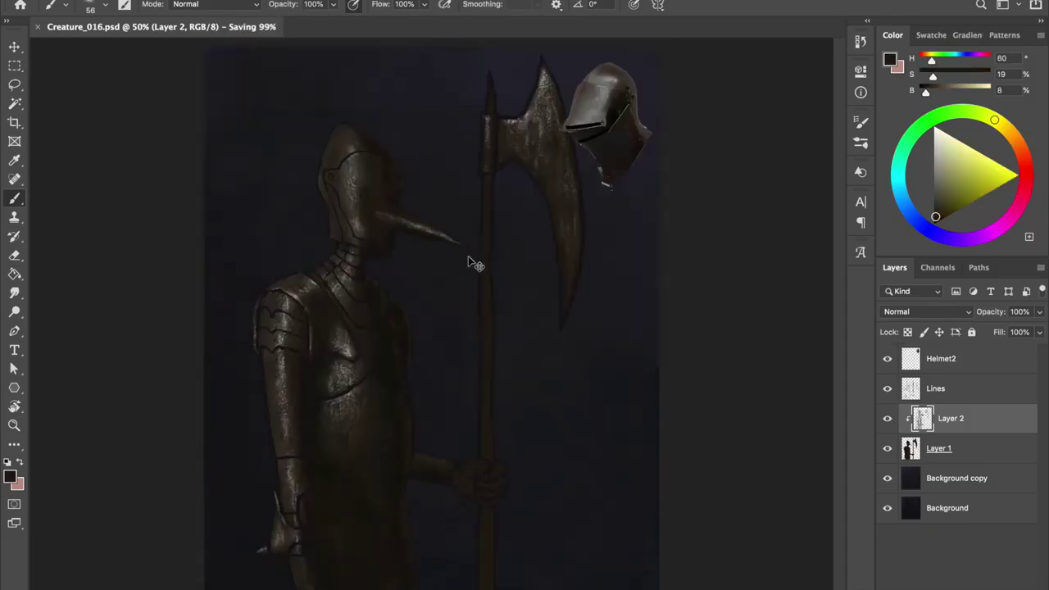
alt+click(449, 176)
drag(449, 176, 537, 168)
drag(516, 140, 498, 159)
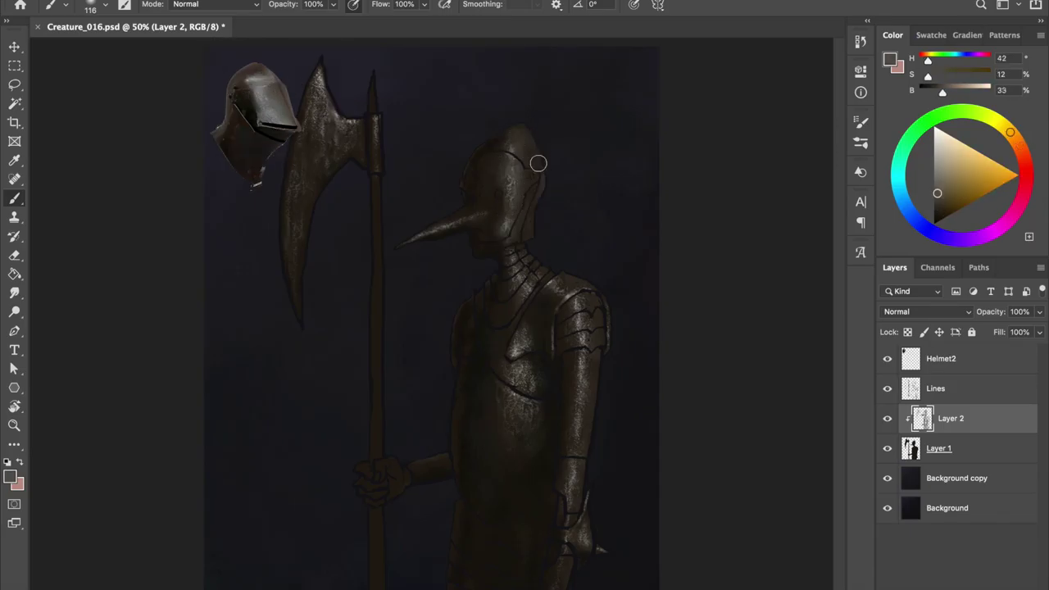
alt+click(250, 86)
key(h)
key(h)
key(bracketleft)
key(bracketleft)
key(bracketleft)
key(bracketleft)
alt+click(500, 234)
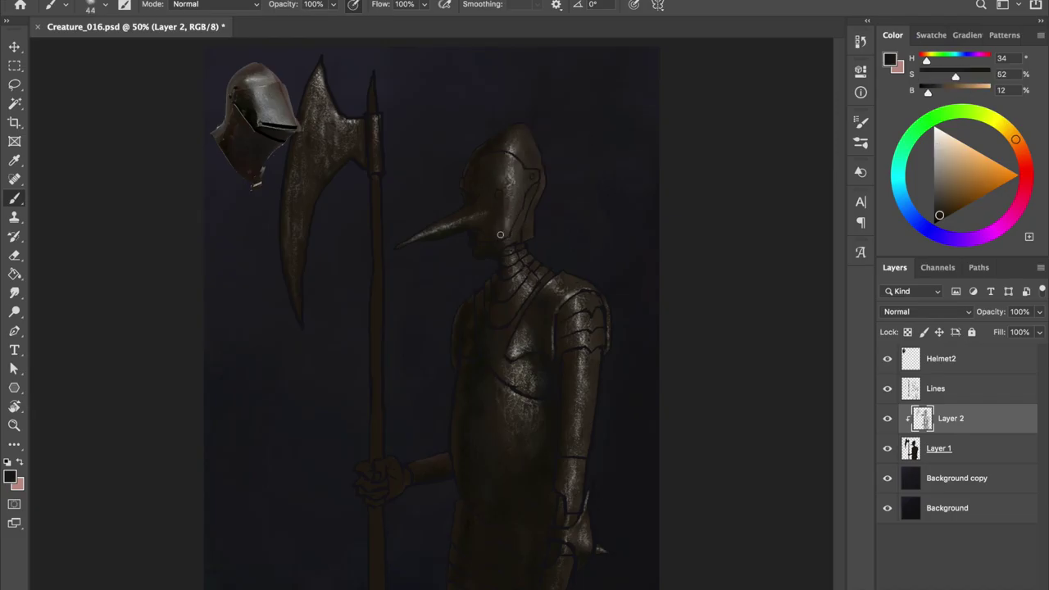
alt+click(254, 71)
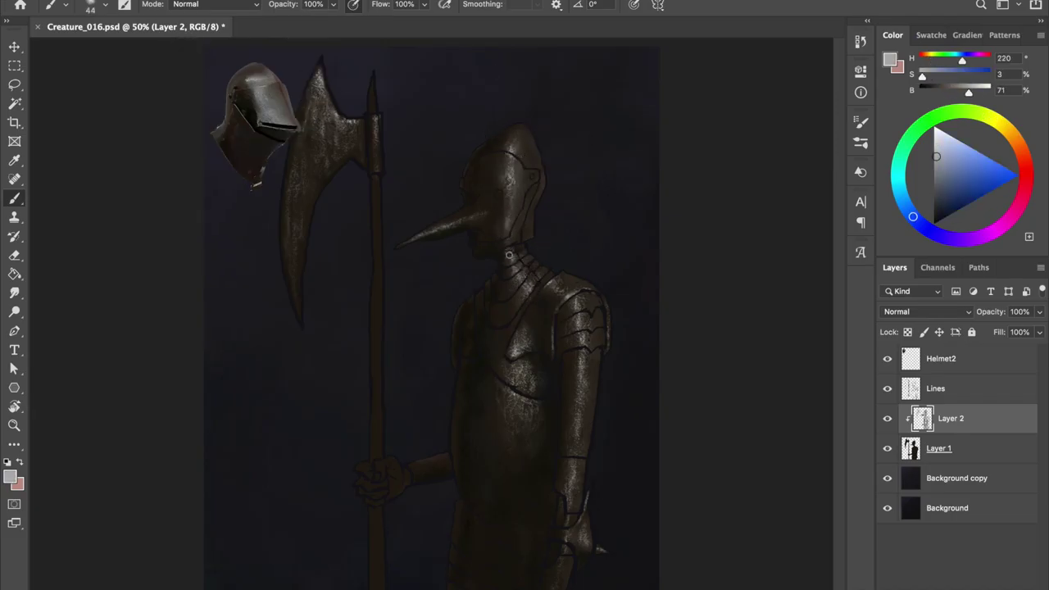
key(ctrl+s)
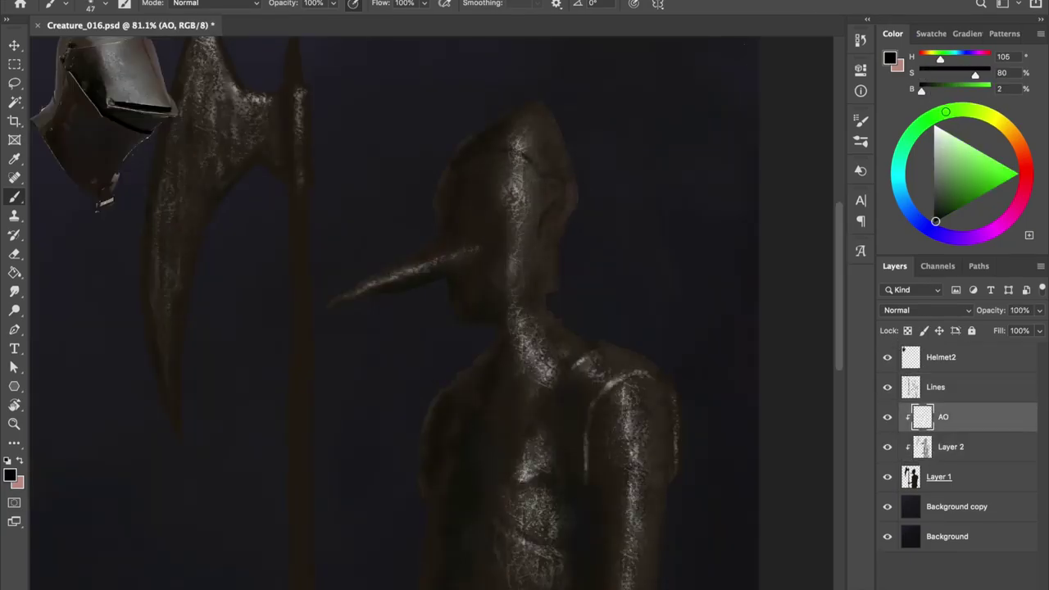
Dab a dark shadow at the neck and show the Lines outline art over the figure
key(bracketleft)
key(bracketleft)
key(ctrl+s)
click(545, 364)
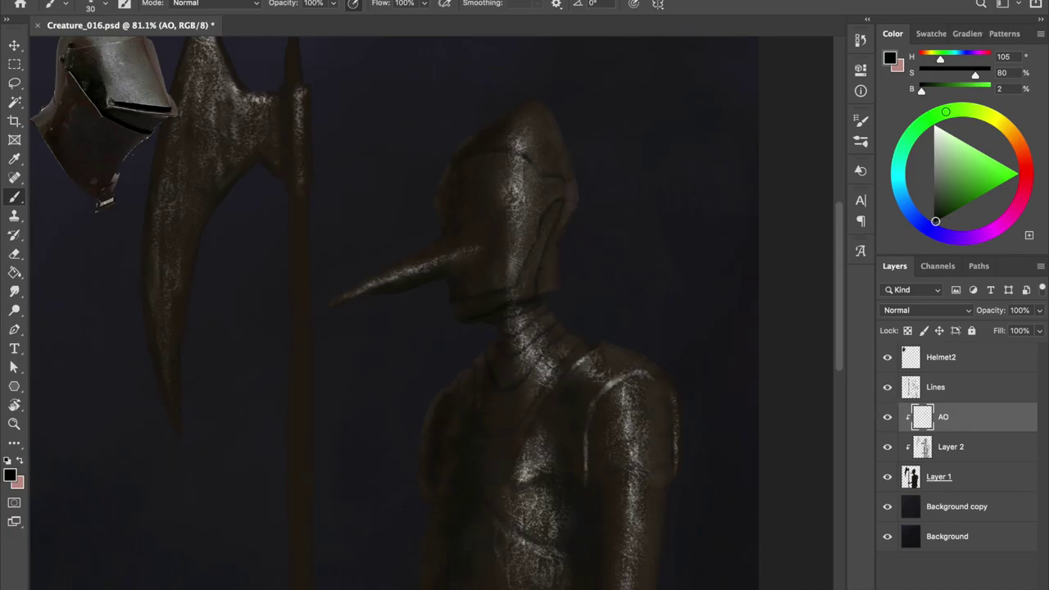
click(887, 388)
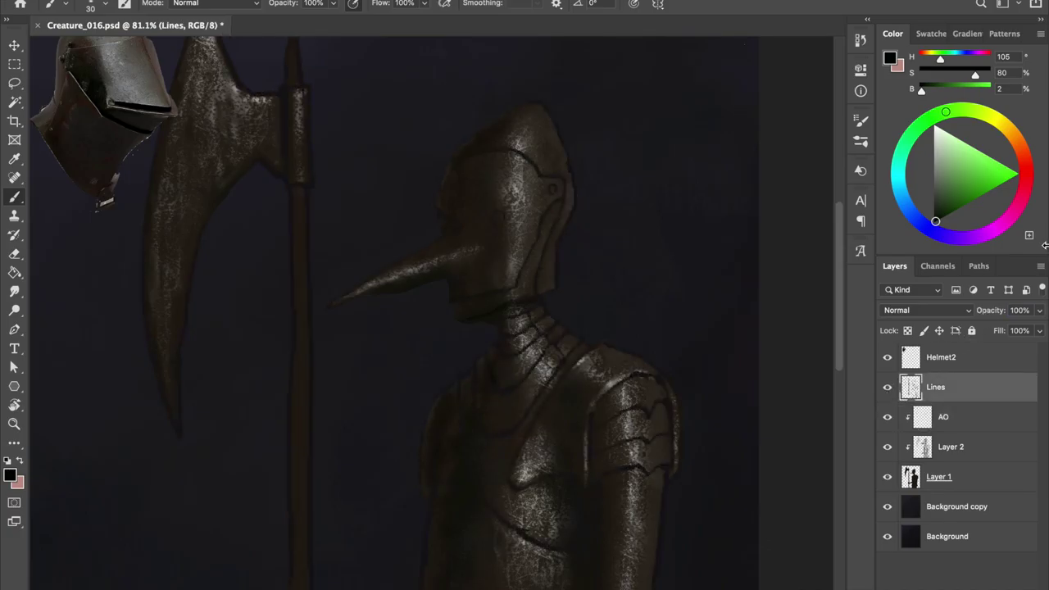
drag(631, 385, 631, 386)
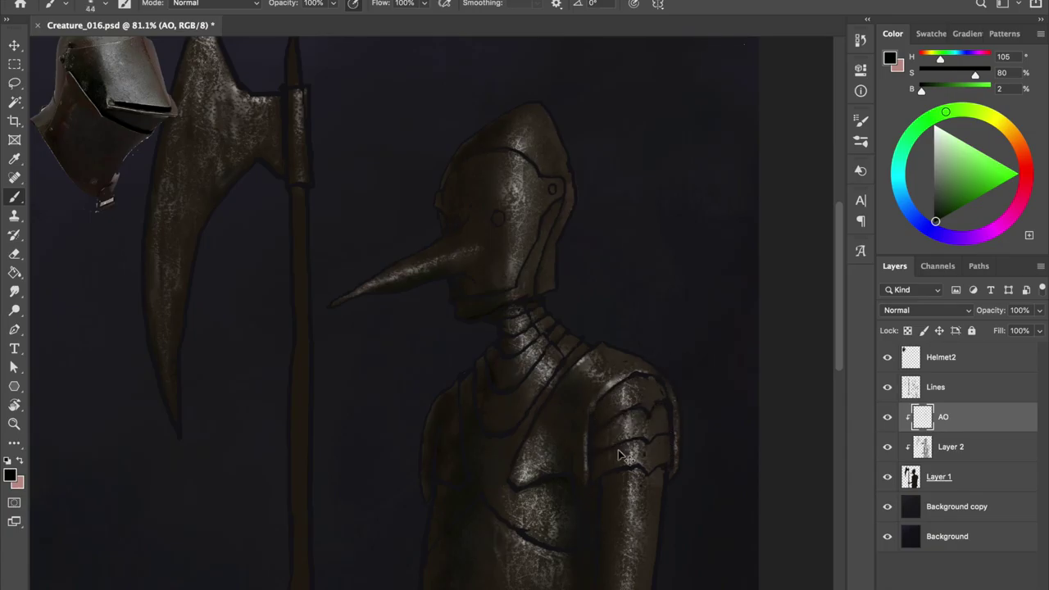
Save and pan down to the lower part of the figure
scroll(606, 451, left, 1)
scroll(573, 428, down, 5)
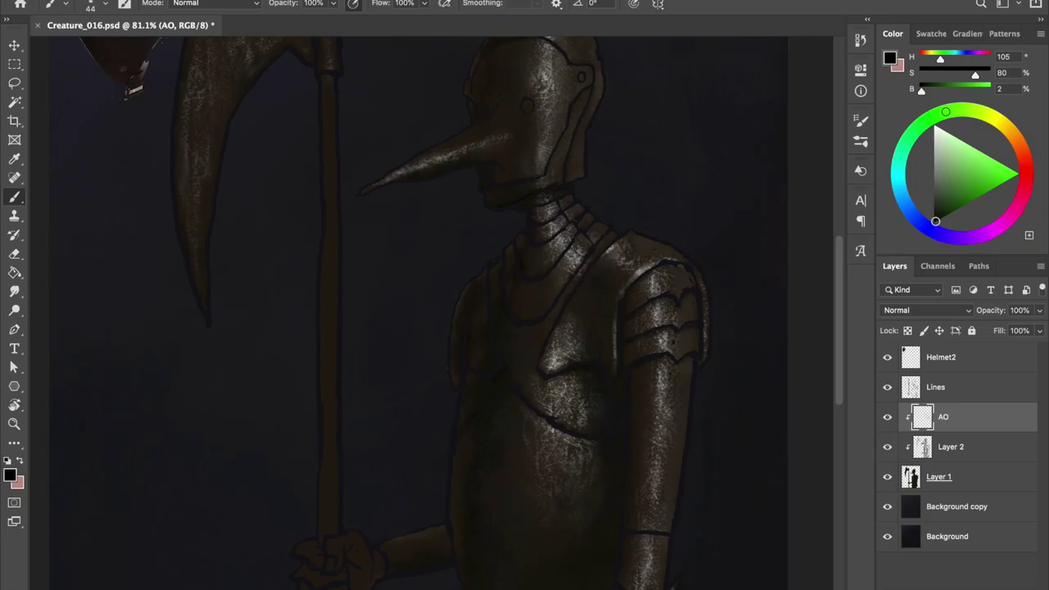
key(ctrl+s)
scroll(557, 344, down, 5)
scroll(557, 344, right, 1)
drag(624, 465, 627, 422)
scroll(615, 488, down, 2)
Size the brush for broad shadows on the lower torso and arm, then flip the view to check
key(bracketleft)
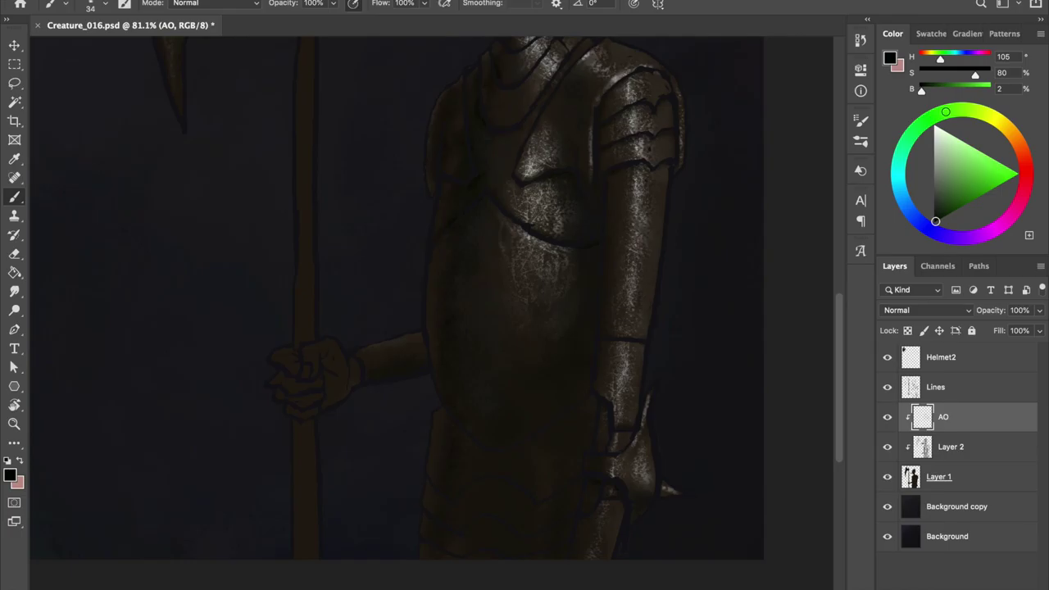
drag(573, 241, 592, 240)
key(bracketleft)
scroll(656, 347, up, 5)
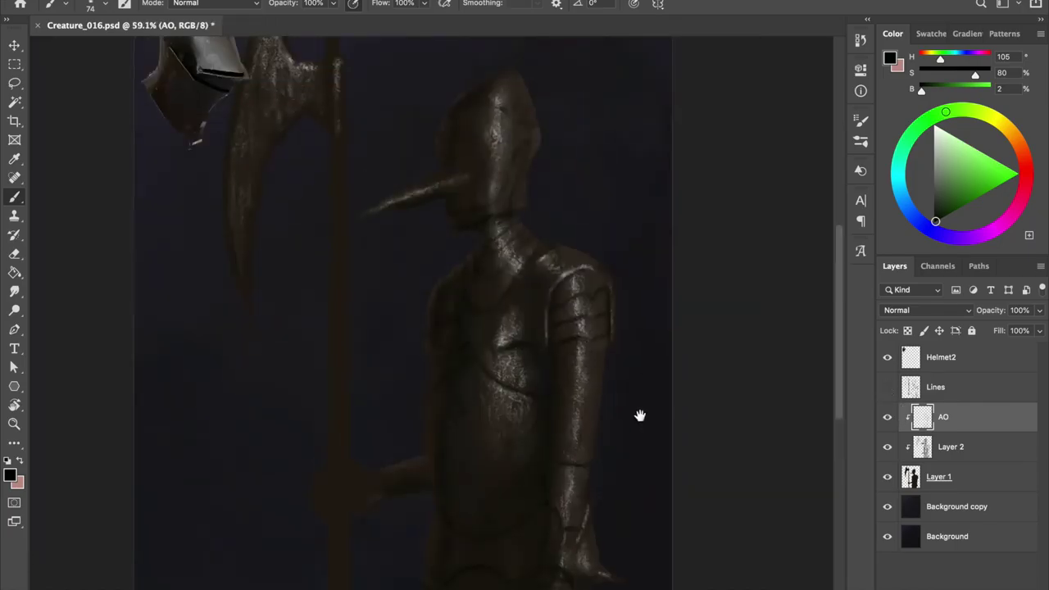
scroll(639, 415, up, 3)
scroll(679, 391, down, 3)
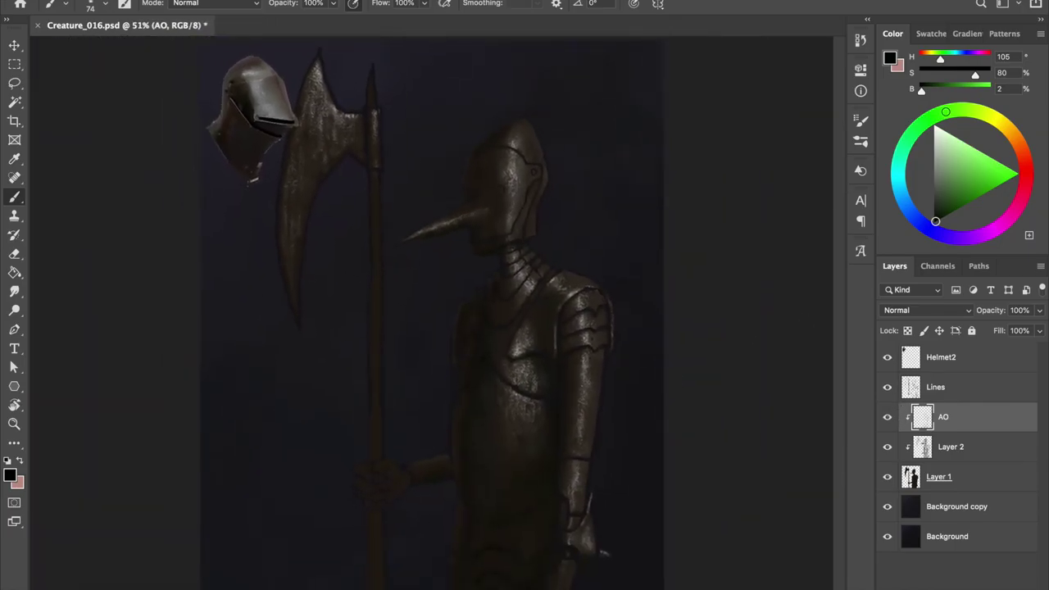
scroll(679, 391, down, 2)
key(ctrl+shift+h)
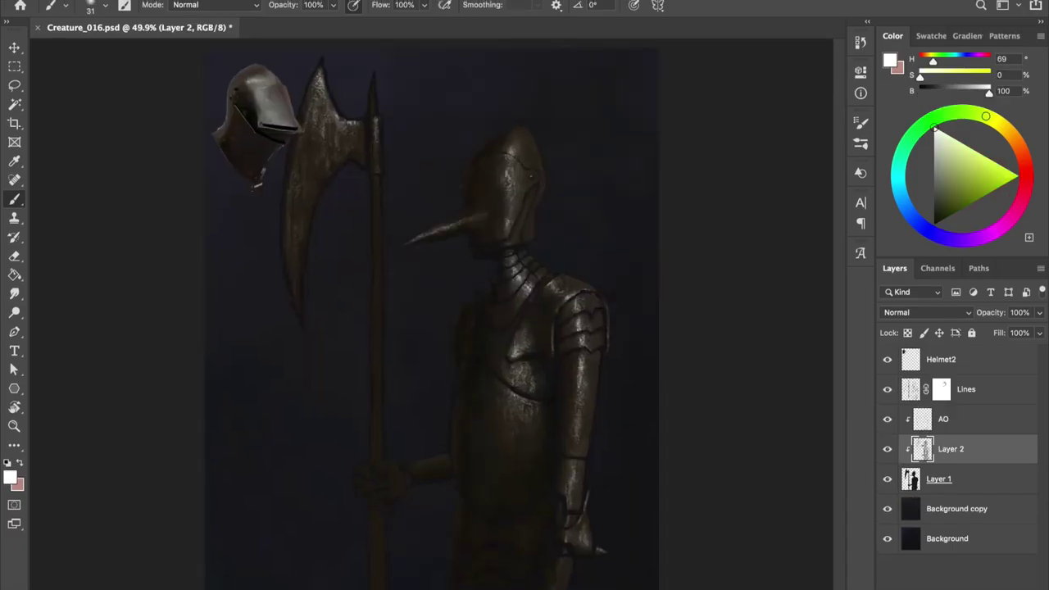
Lasso and nudge the shoulder area slightly, then sample dark browns to paint
key(ctrl+shift+h)
key(l)
mouse_move(279, 291)
mouse_down()
mouse_move(303, 352)
mouse_move(295, 330)
mouse_up()
key(v)
key(b)
alt+click(336, 238)
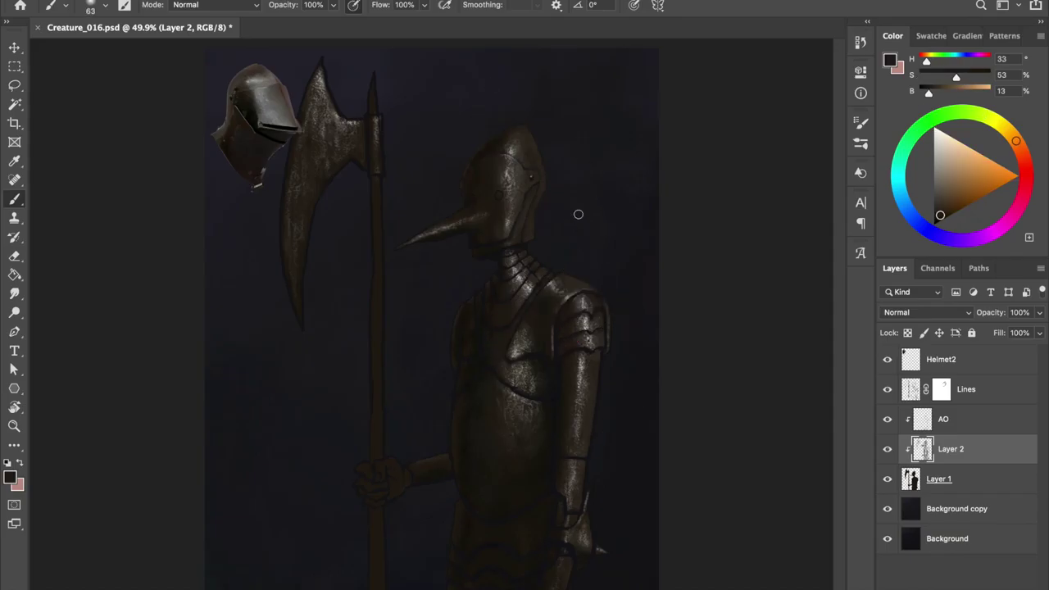
alt+click(466, 313)
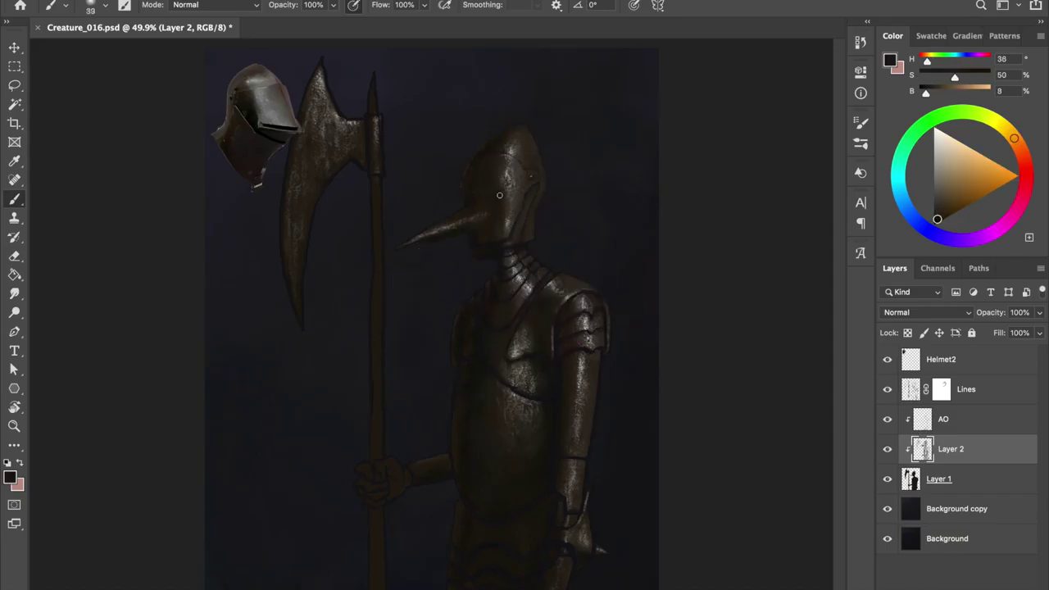
Zoom into the helmet and set up a fine brush with sampled helmet browns
scroll(501, 91, up, 5)
alt+click(323, 313)
drag(323, 327, 388, 322)
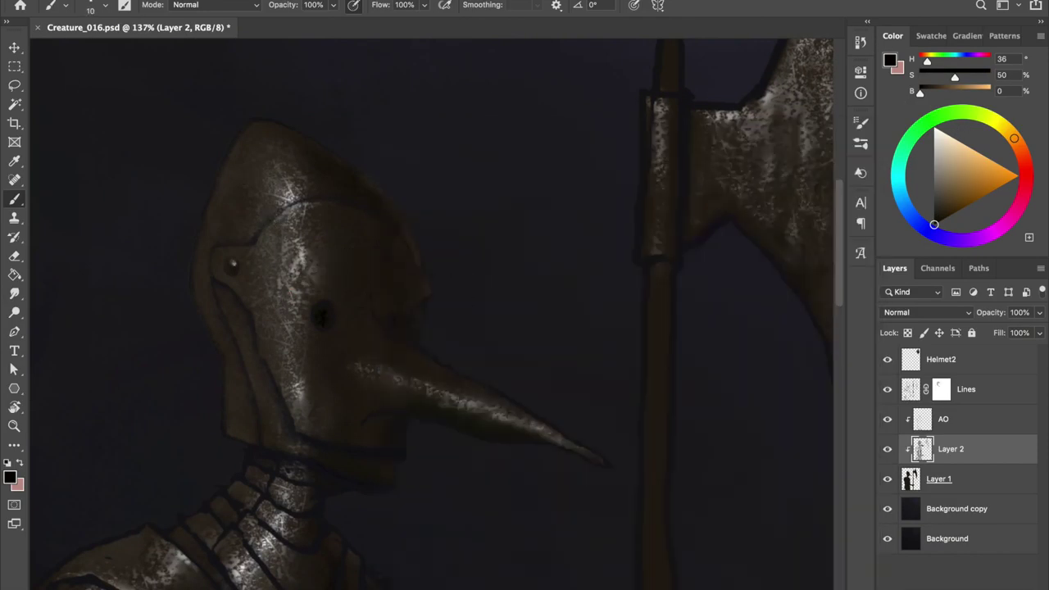
alt+click(353, 335)
right_click(441, 199)
double_click(723, 502)
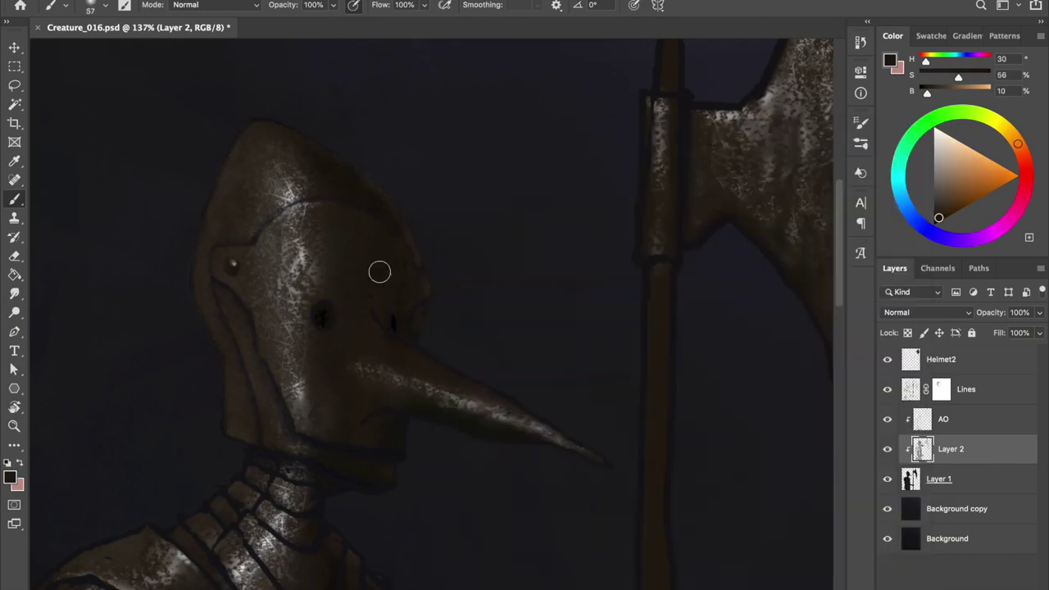
key(bracketleft)
key(bracketleft)
key(bracketleft)
alt+click(387, 213)
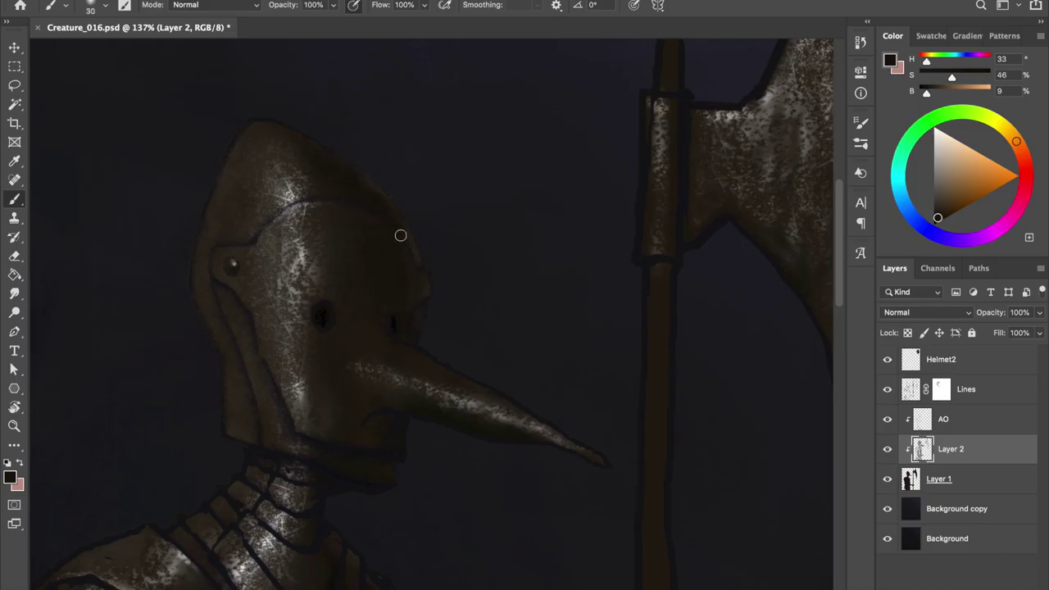
alt+click(347, 170)
alt+click(422, 363)
Sample near-black and browns with a smaller brush, flip the view so the beak points left, save
right_click(413, 345)
alt+click(378, 358)
alt+click(430, 358)
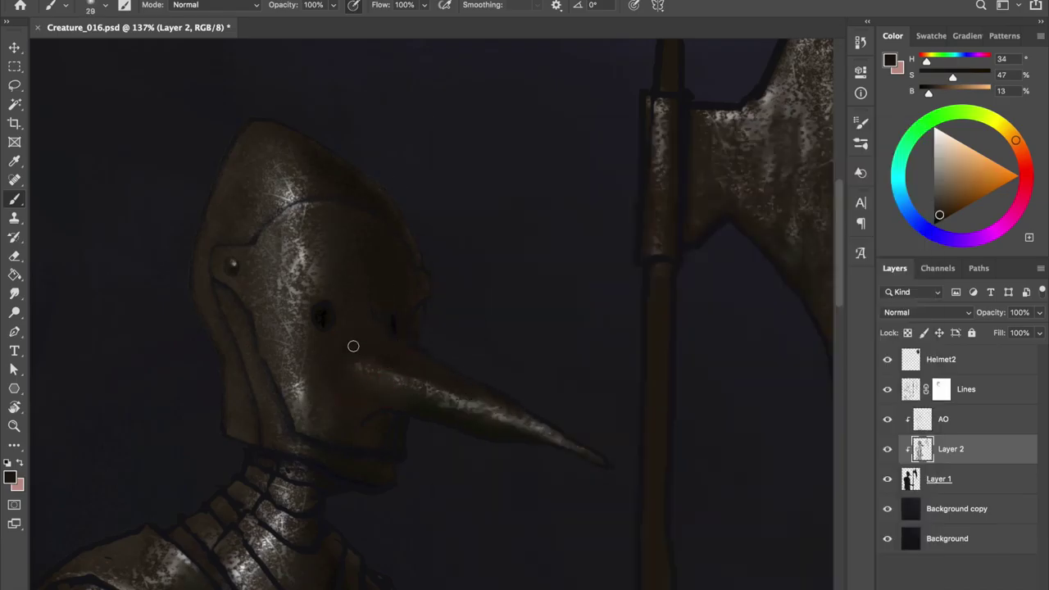
alt+click(354, 345)
key(ctrl+shift+h)
alt+click(655, 333)
scroll(622, 303, down, 1)
scroll(605, 283, down, 1)
alt+click(517, 374)
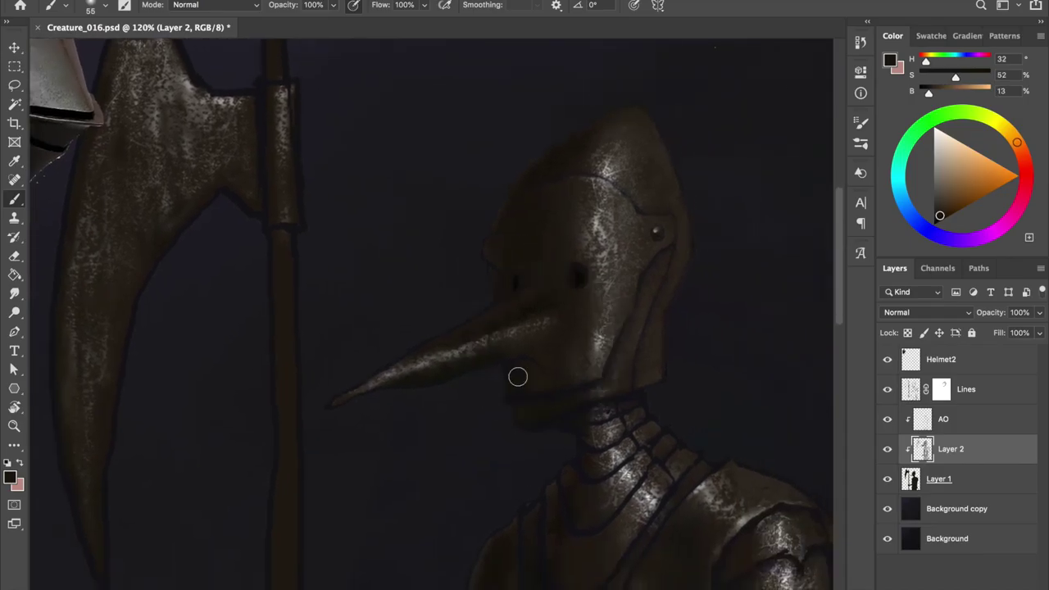
key(ctrl+s)
Extend the top of the helmet with a resized brush, saving along the way
scroll(554, 208, down, 1)
drag(497, 222, 472, 215)
drag(352, 317, 342, 321)
key(ctrl+s)
scroll(424, 307, down, 1)
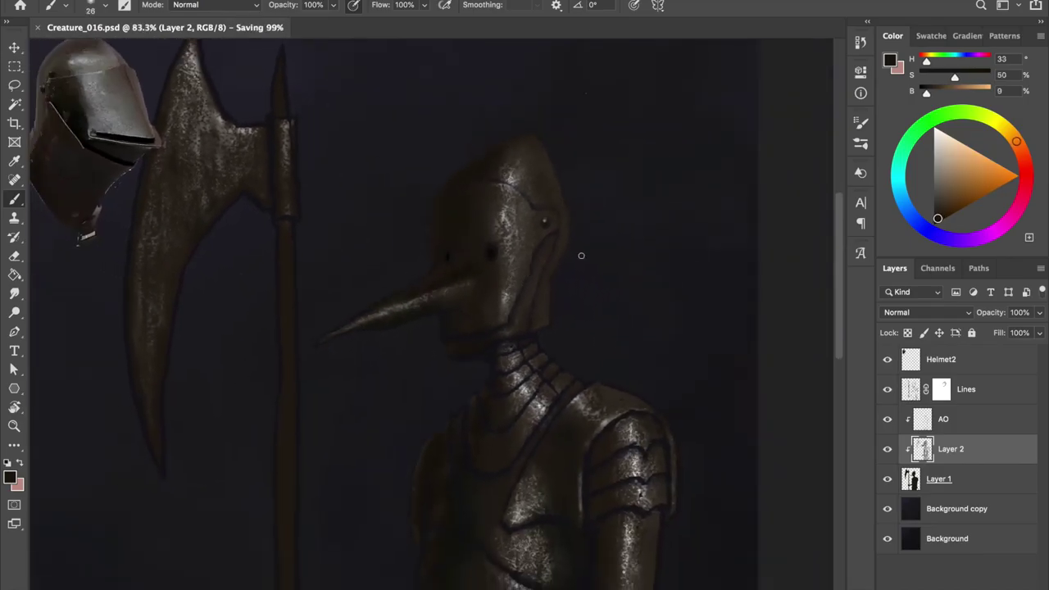
drag(498, 135, 509, 149)
alt+click(622, 384)
key(ctrl+s)
Add a light grey glint in the helmet's eye hole with a fine soft brush
alt+click(514, 515)
scroll(531, 221, up, 2)
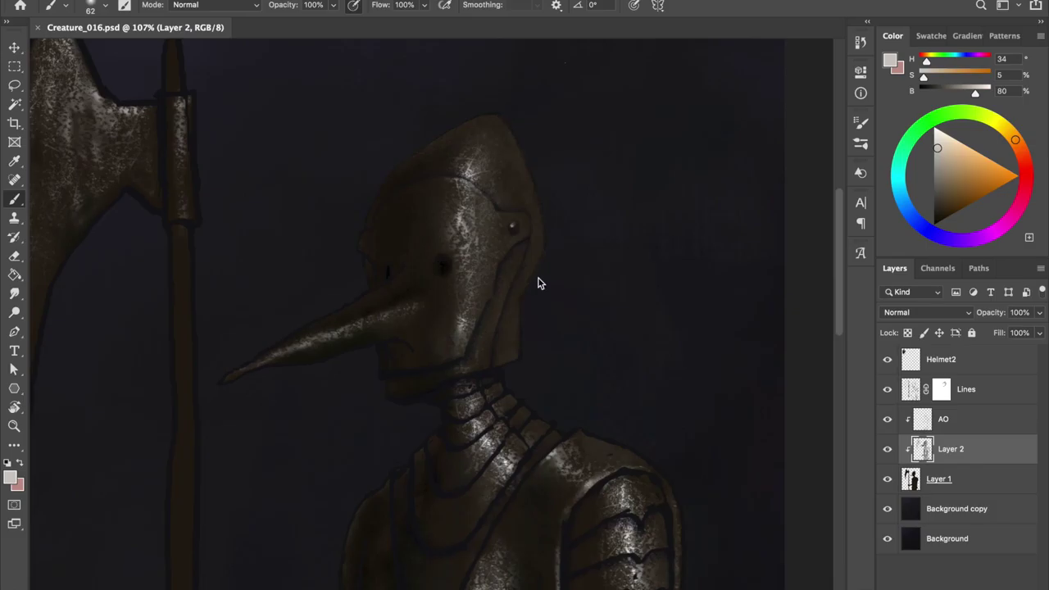
right_click(538, 282)
click(694, 502)
key(Return)
drag(402, 259, 393, 259)
scroll(434, 278, up, 2)
click(433, 252)
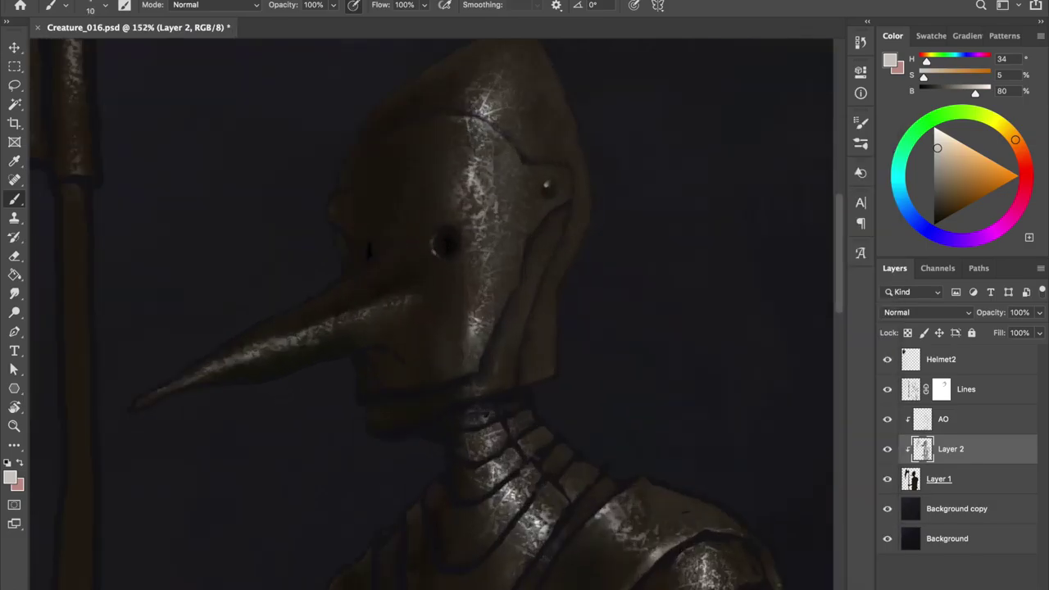
Sample near-black, dark brown and light grey around the eye hole and slightly enlarge the brush
alt+click(451, 243)
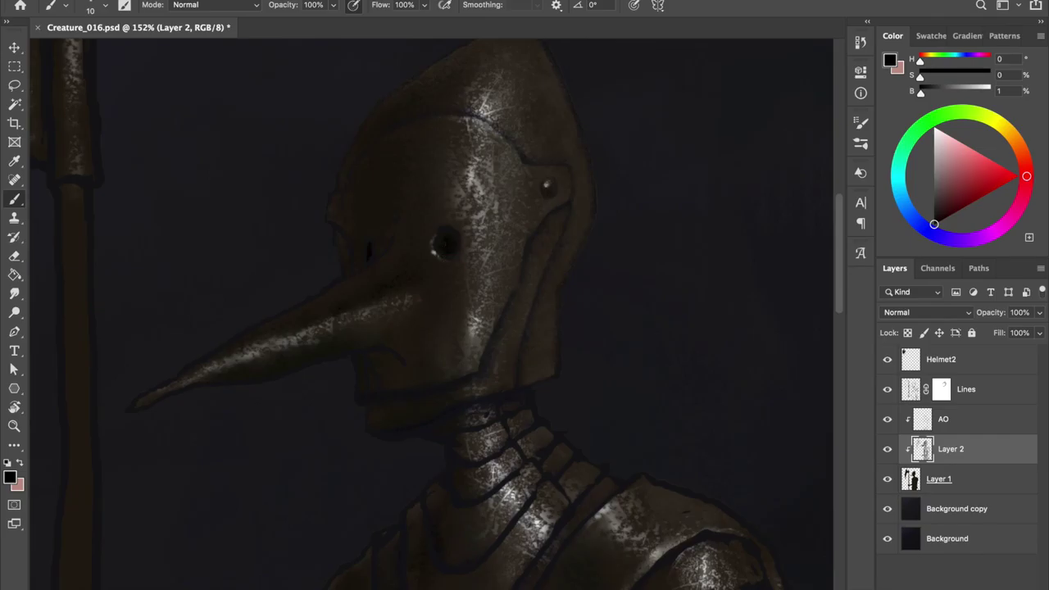
alt+click(426, 238)
alt+click(416, 249)
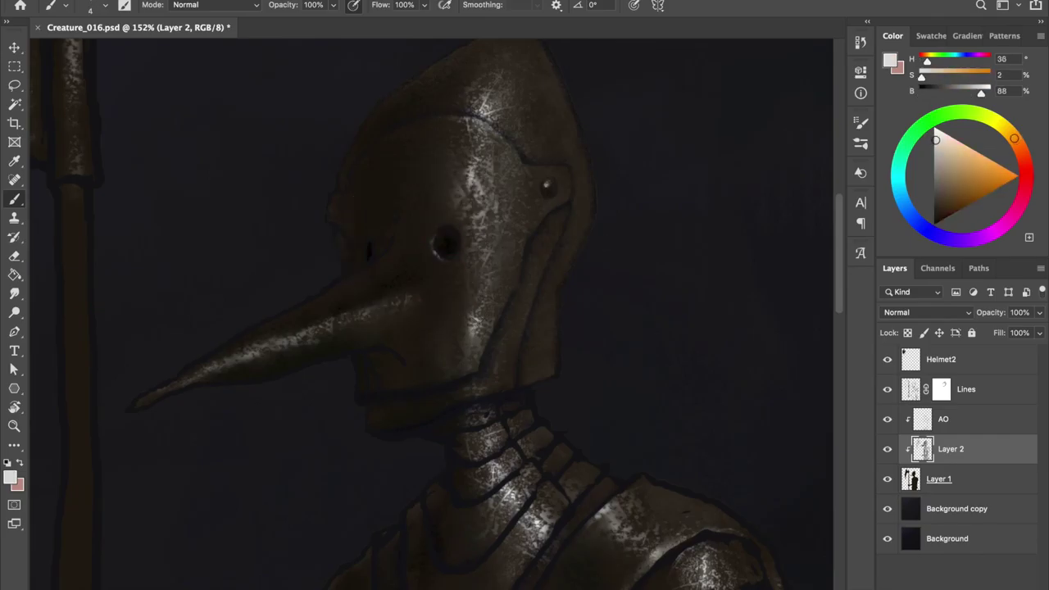
scroll(269, 358, down, 1)
drag(259, 358, 269, 358)
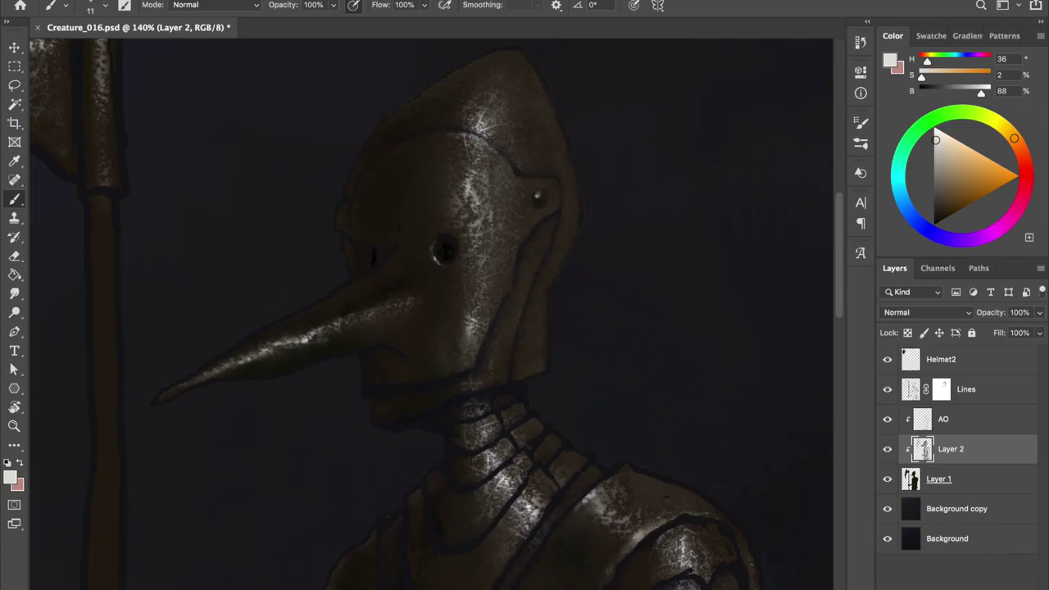
alt+click(180, 386)
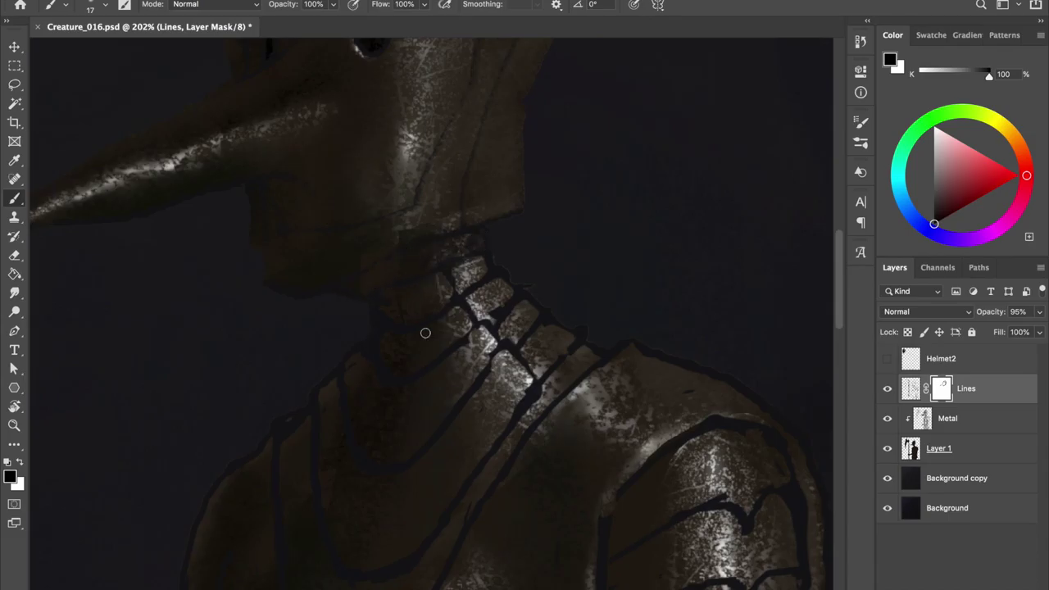
Paint black on the Lines mask to hide the dark plate lines along the neck
mouse_move(415, 382)
mouse_down()
mouse_move(463, 311)
mouse_move(508, 288)
mouse_move(523, 301)
mouse_up()
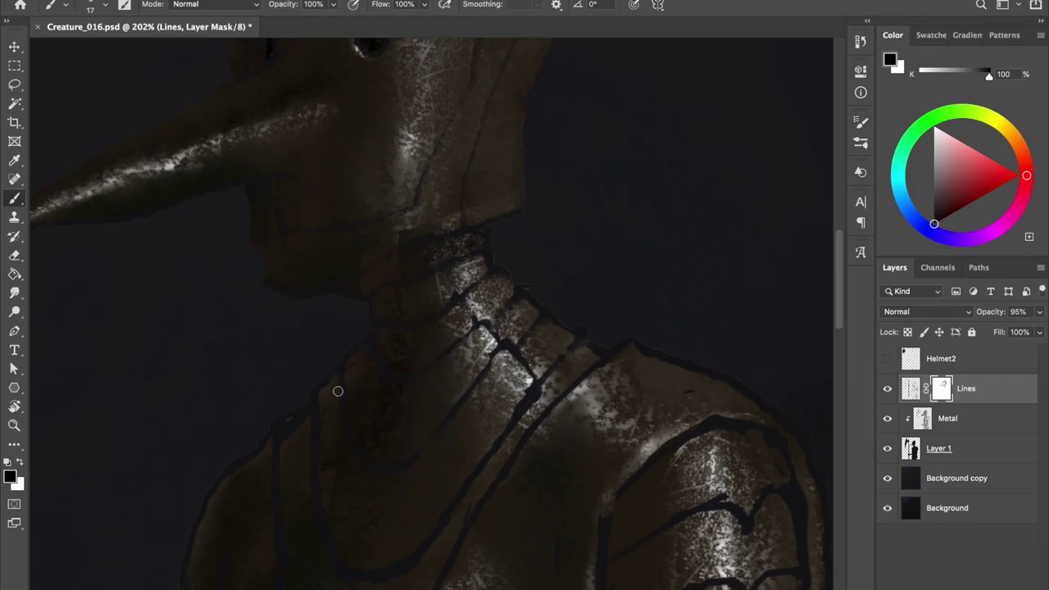
scroll(358, 432, down, 3)
mouse_move(464, 402)
mouse_down()
mouse_move(516, 262)
mouse_move(525, 199)
mouse_up()
scroll(574, 303, down, 2)
scroll(524, 335, down, 3)
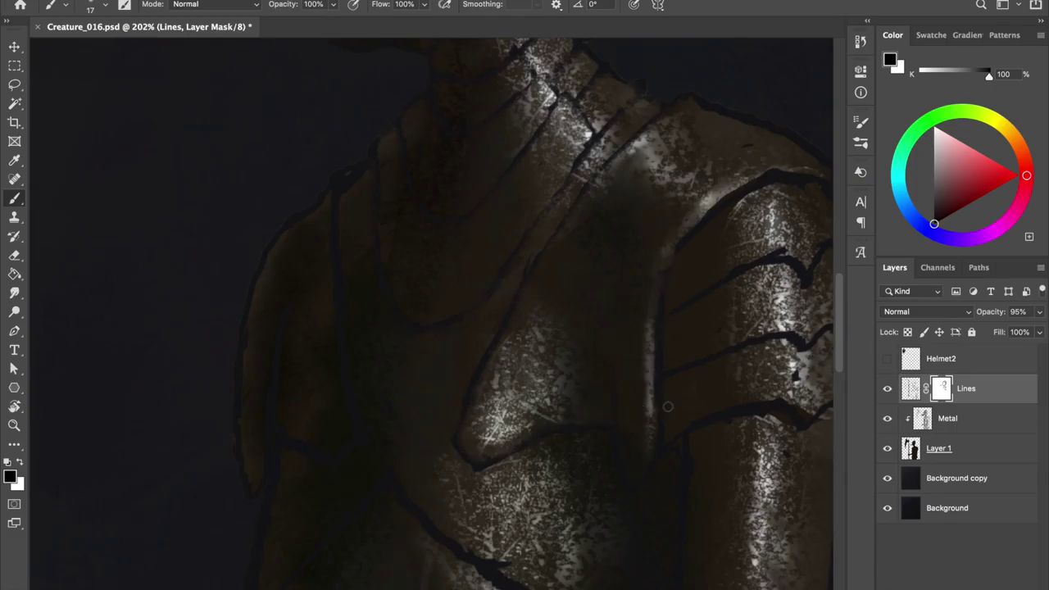
scroll(668, 406, up, 3)
scroll(571, 365, right, 3)
key(bracketright)
key(bracketright)
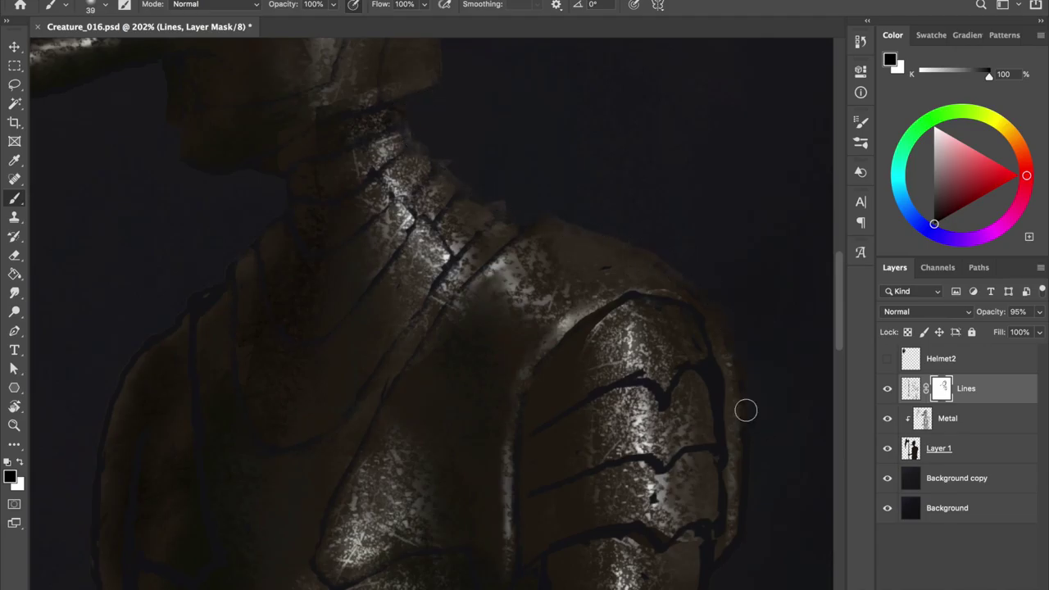
Mask out the dark armor lines on the lower arm
scroll(447, 148, left, 3)
scroll(446, 148, down, 1)
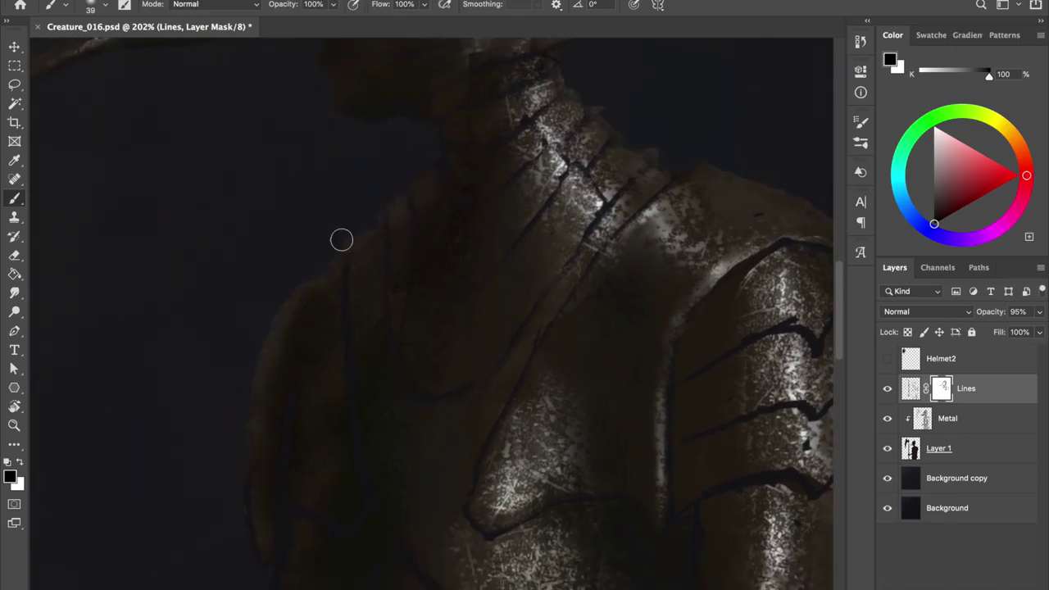
scroll(352, 452, down, 3)
scroll(320, 200, down, 3)
scroll(312, 361, down, 3)
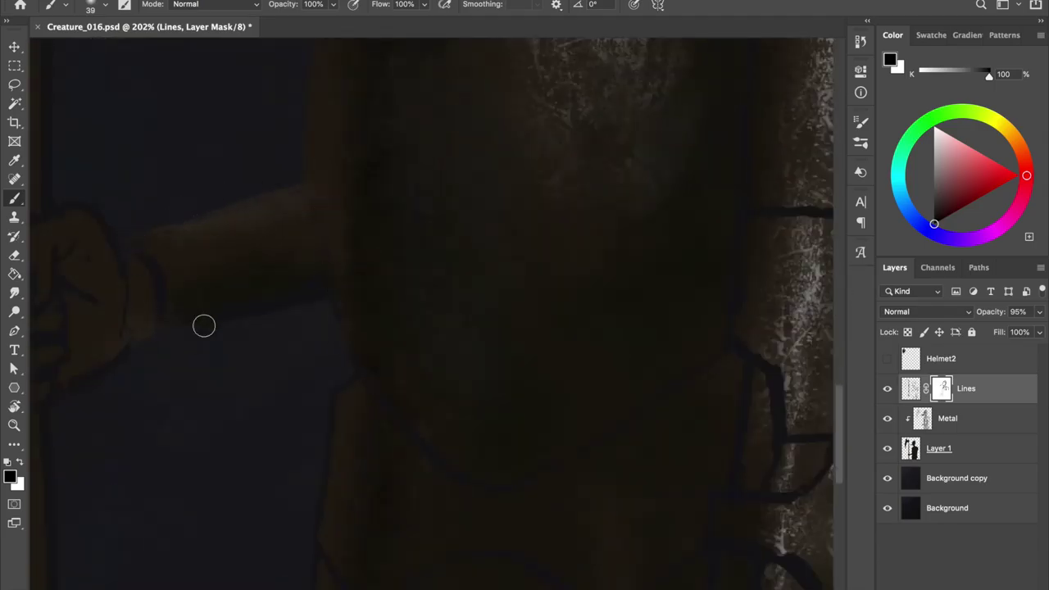
scroll(434, 123, down, 3)
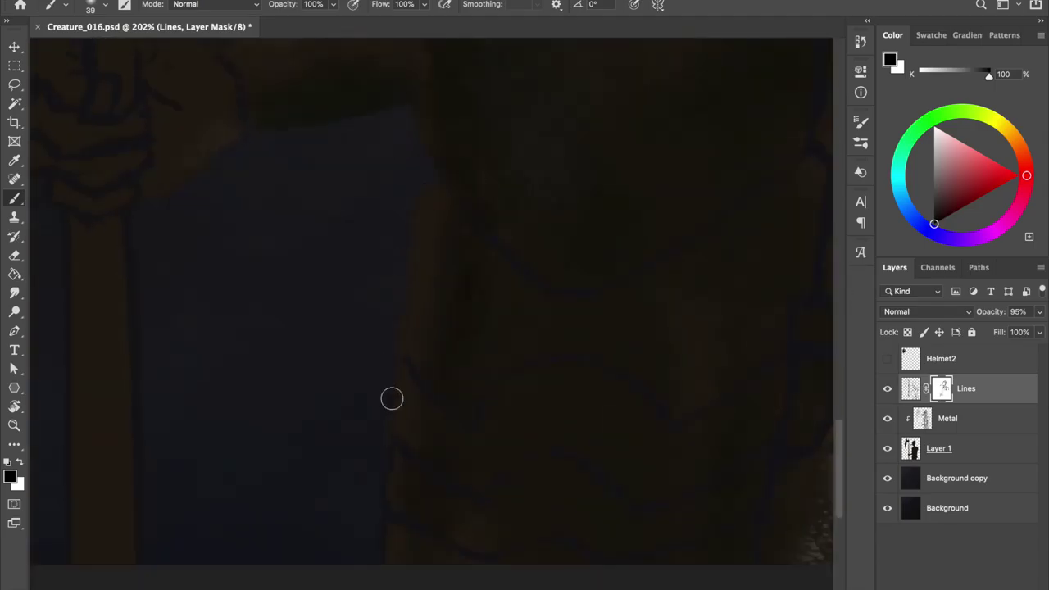
scroll(414, 227, right, 3)
scroll(483, 148, up, 3)
scroll(478, 321, up, 5)
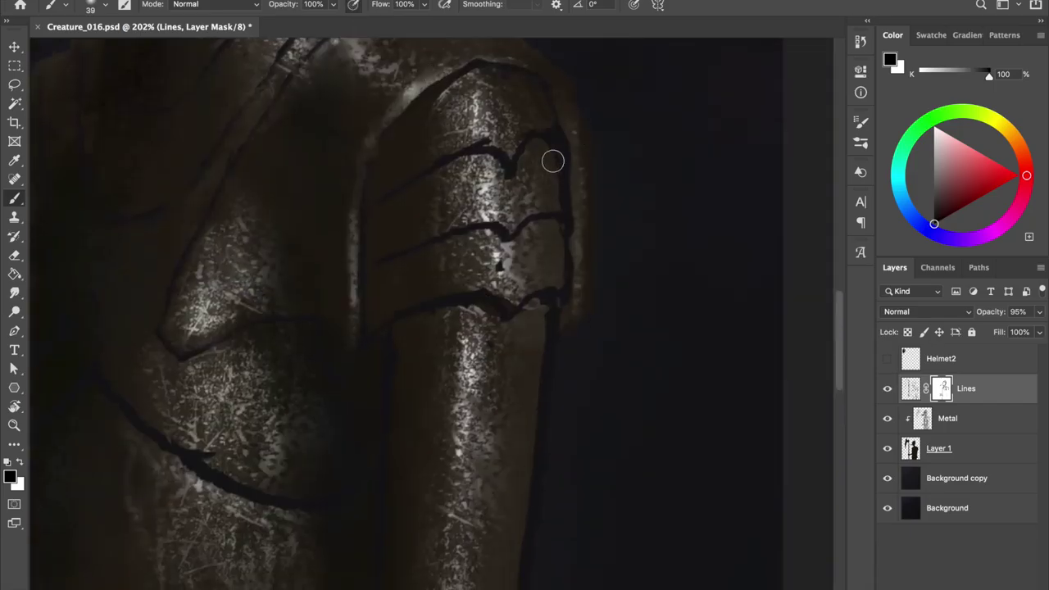
scroll(576, 154, down, 2)
scroll(578, 159, down, 3)
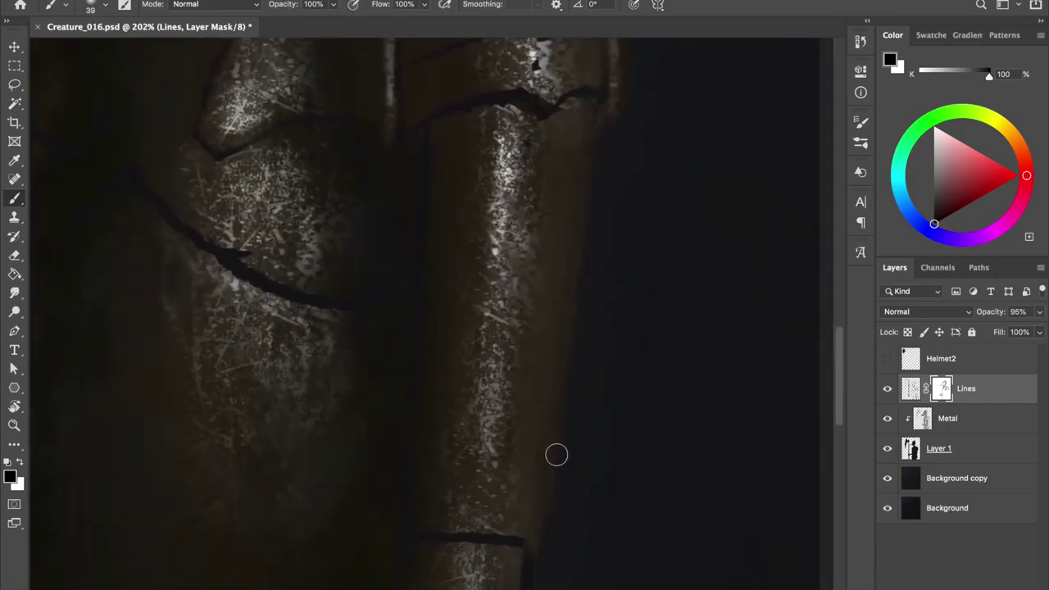
scroll(574, 245, down, 3)
scroll(642, 330, down, 3)
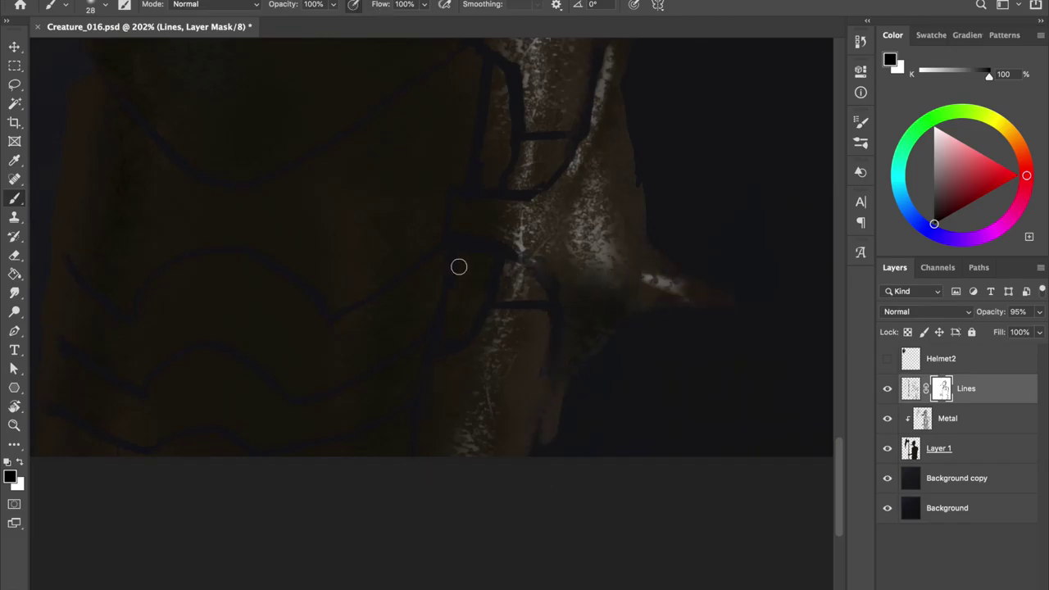
scroll(457, 265, up, 3)
mouse_move(484, 216)
mouse_down()
mouse_move(522, 304)
mouse_move(485, 382)
mouse_up()
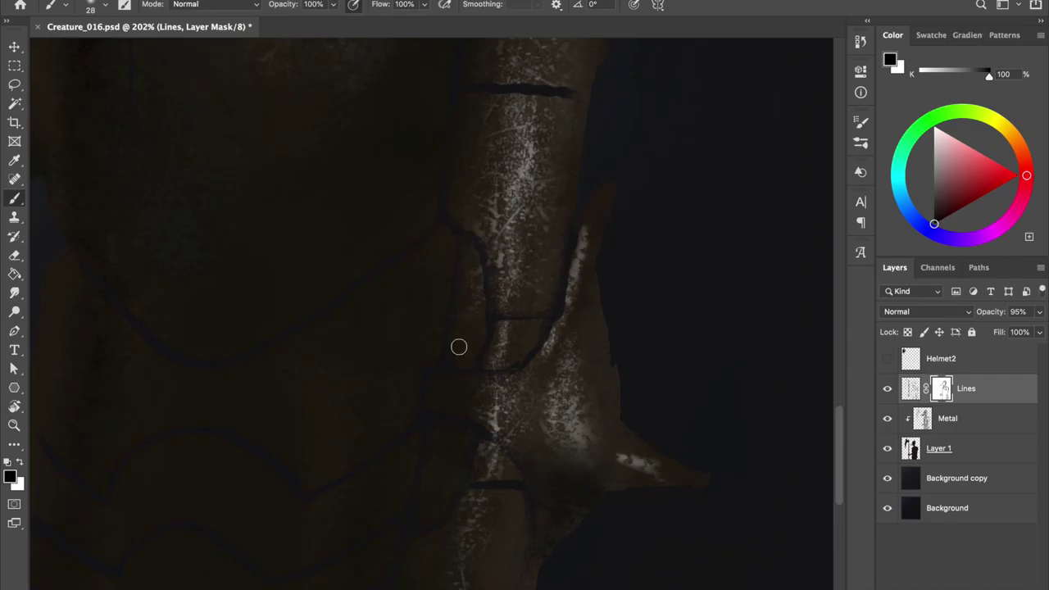
Drag the Lines layer mask to the trash and discard it
scroll(521, 339, up, 3)
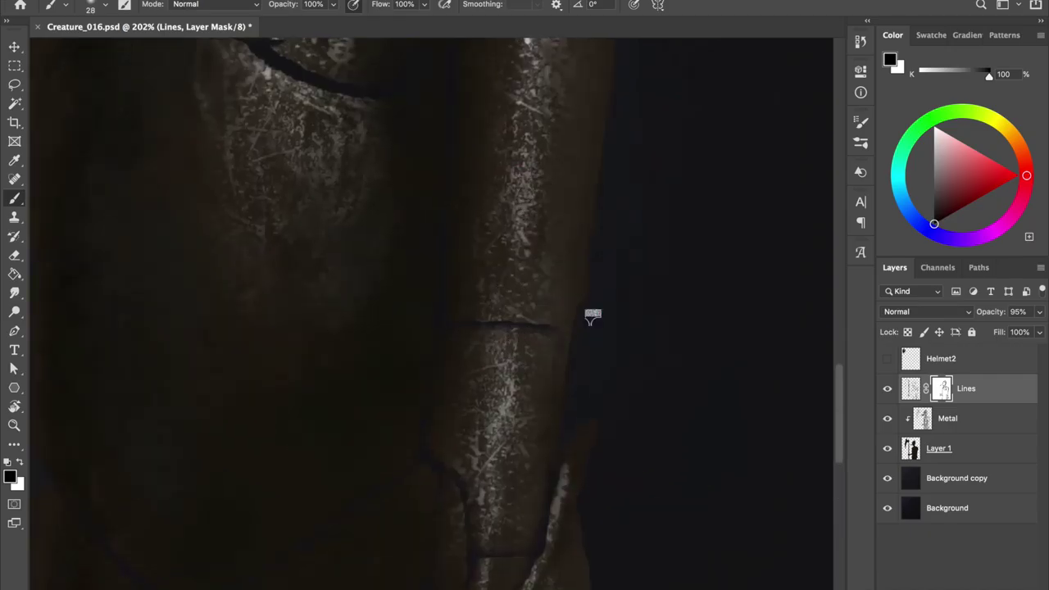
drag(942, 388, 927, 403)
right_click(461, 245)
Erase part of the V-shaped crease on the shoulder plate and save
key(Escape)
key(e)
drag(465, 169, 465, 336)
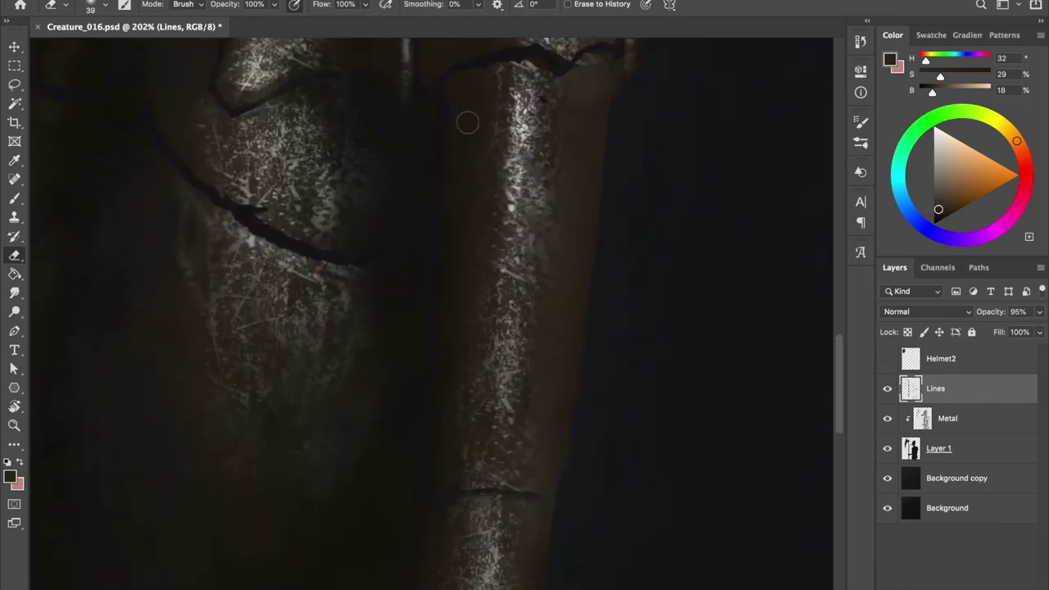
drag(447, 240, 468, 15)
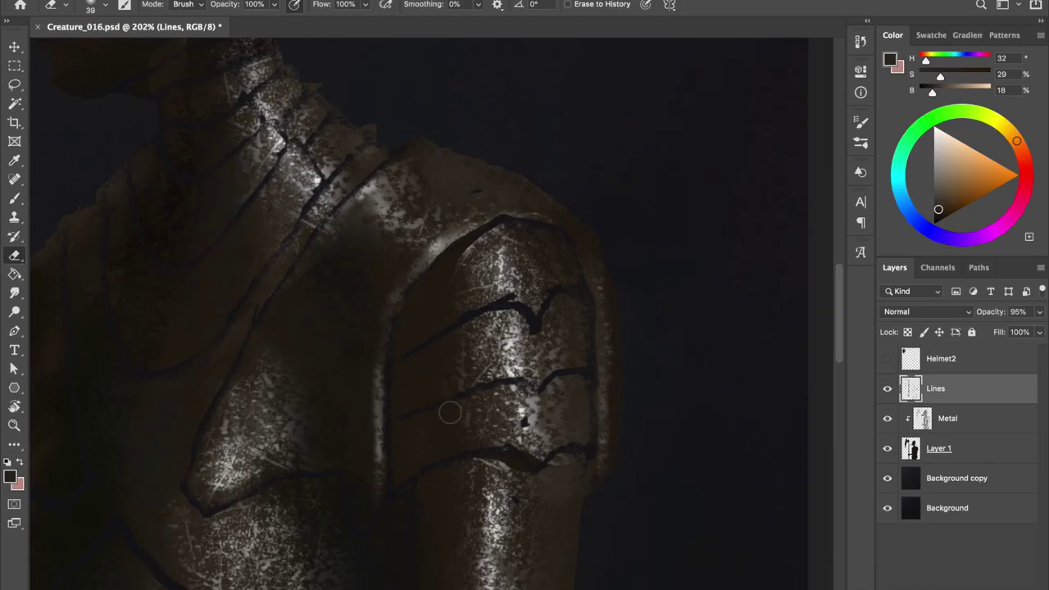
drag(549, 320, 514, 321)
drag(522, 276, 511, 297)
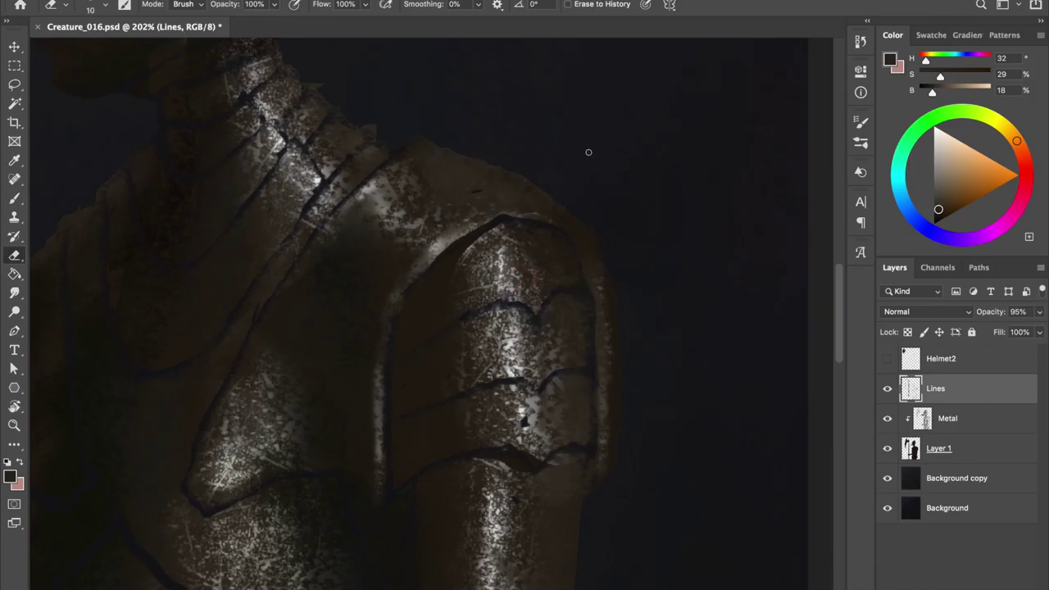
key(ctrl+s)
Touch up a spot near the neck on Layer 1 with darker brown, then save
scroll(180, 148, up, 5)
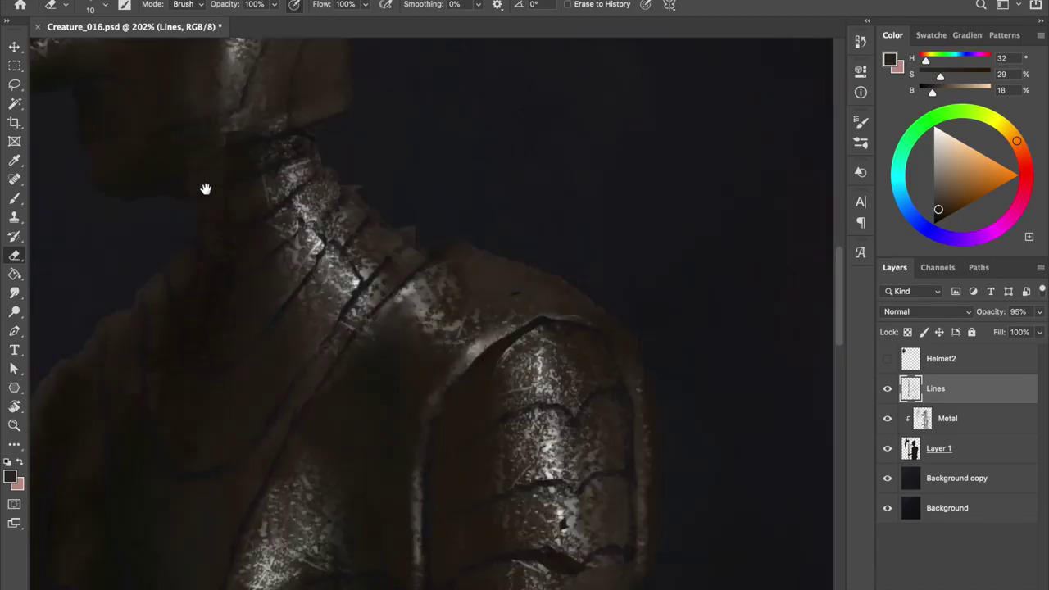
ctrl+click(418, 180)
mouse_move(390, 165)
mouse_down()
mouse_move(350, 181)
mouse_move(425, 132)
mouse_up()
click(363, 198)
key(b)
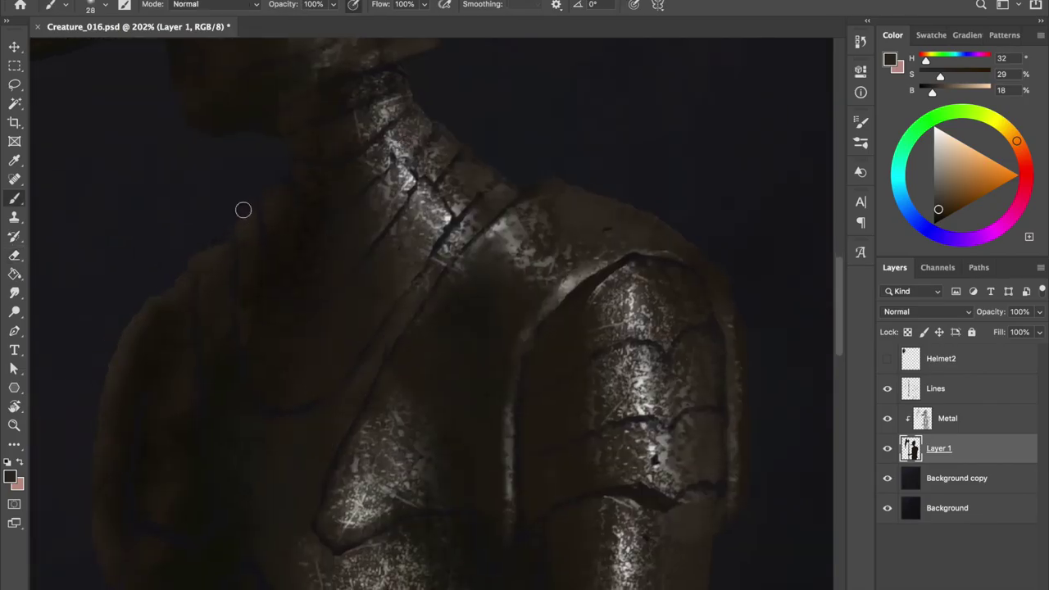
alt+click(218, 242)
key(bracketleft)
key(bracketleft)
key(bracketleft)
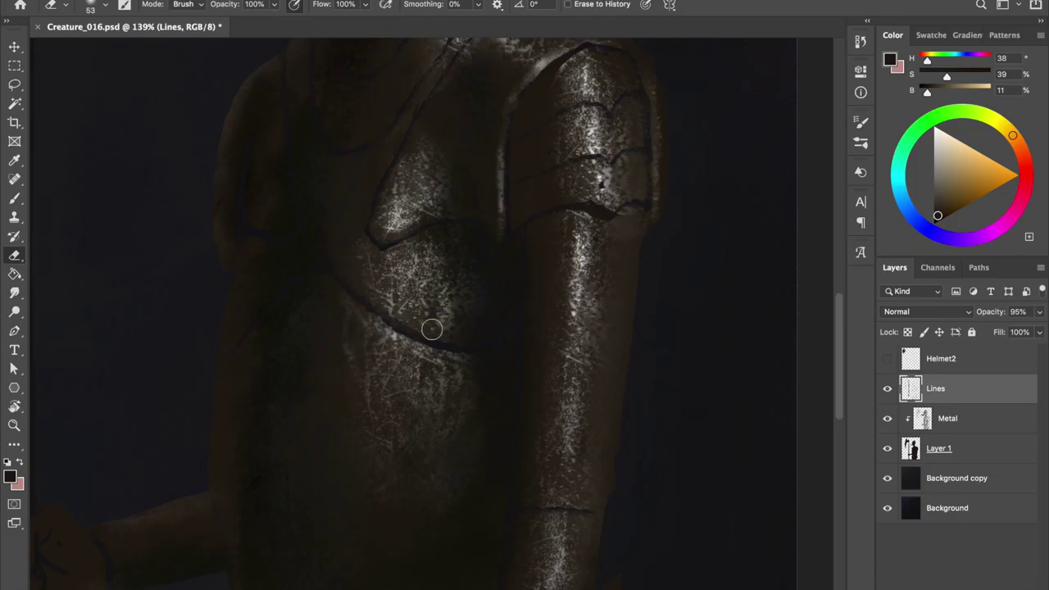
key(bracketleft)
scroll(470, 236, down, 5)
key(ctrl+s)
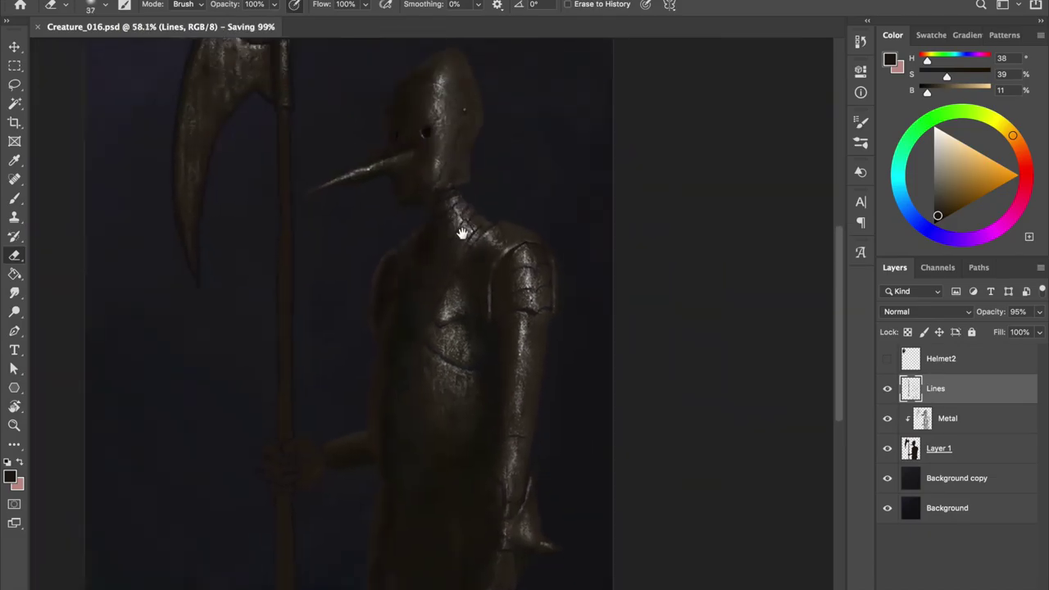
Erase the dark outline along the axe notch, then clip Lines to the Metal layer
scroll(414, 245, up, 4)
drag(241, 54, 284, 113)
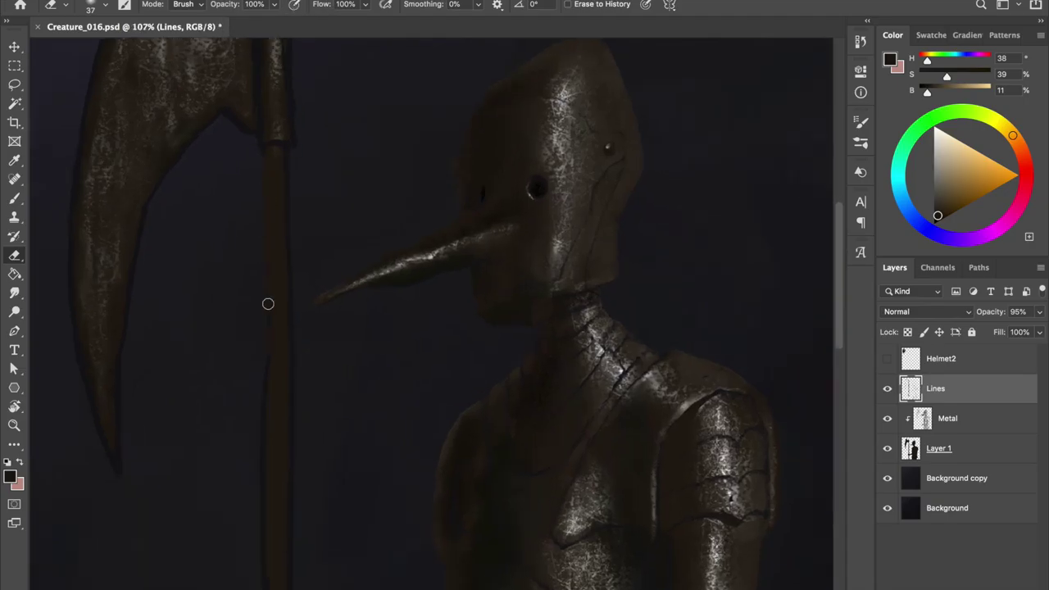
drag(268, 304, 294, 141)
scroll(314, 320, up, 5)
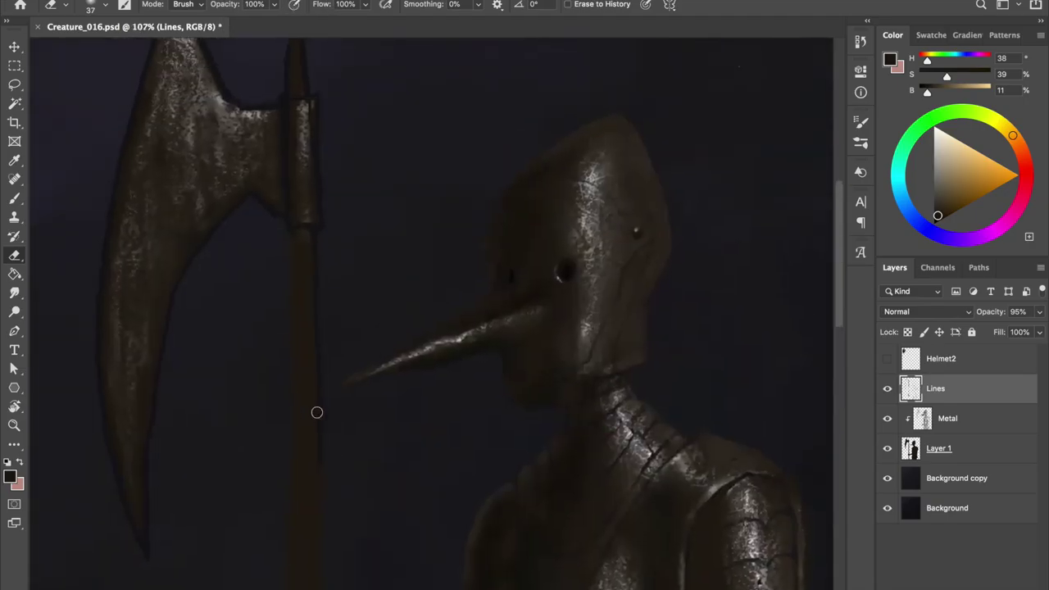
scroll(295, 138, up, 2)
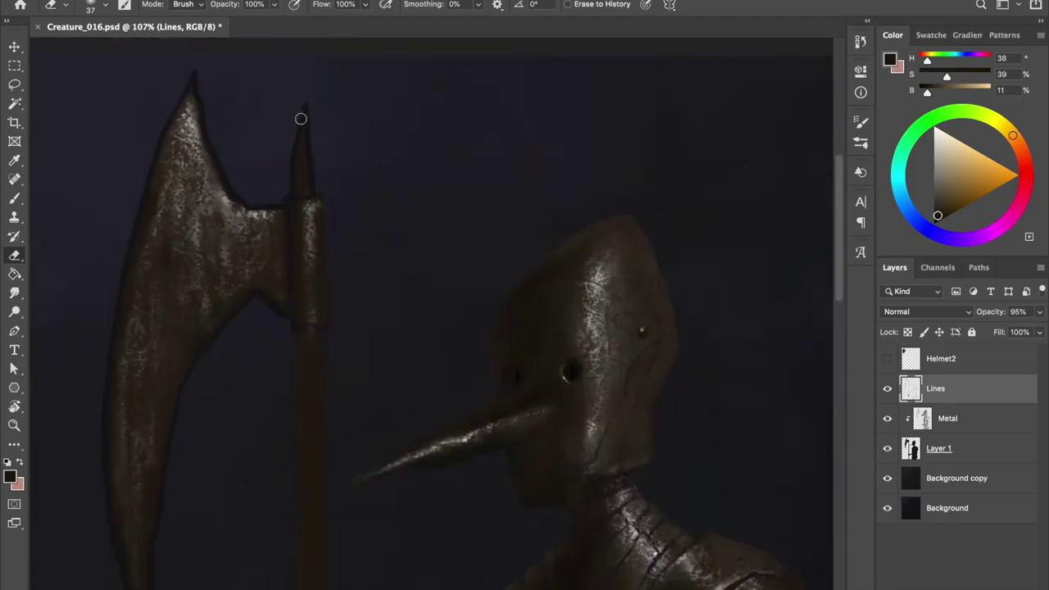
drag(280, 195, 232, 203)
scroll(108, 389, down, 4)
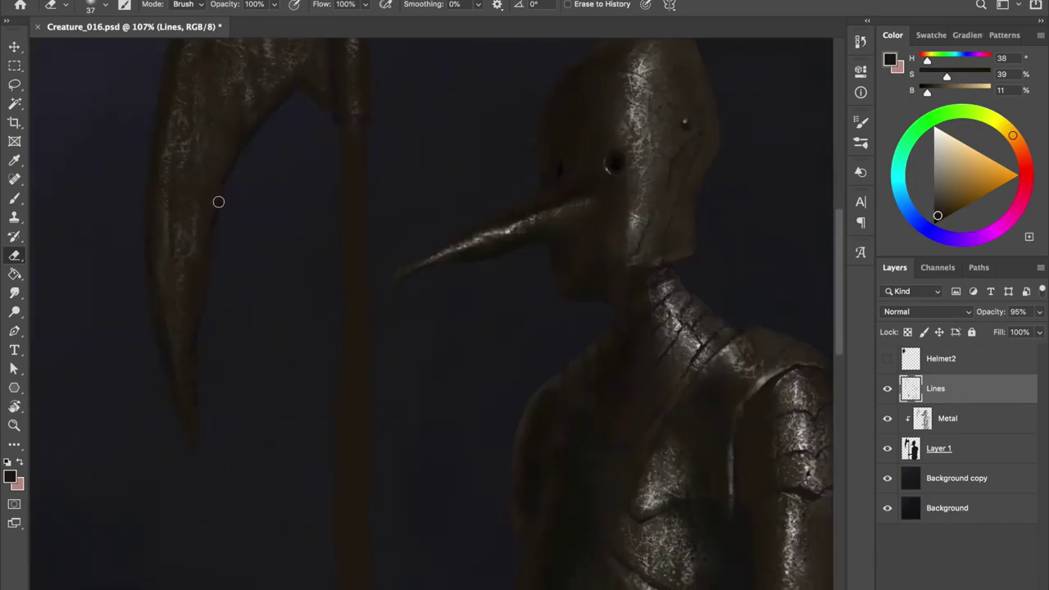
scroll(262, 181, up, 3)
scroll(274, 188, down, 8)
scroll(270, 213, down, 8)
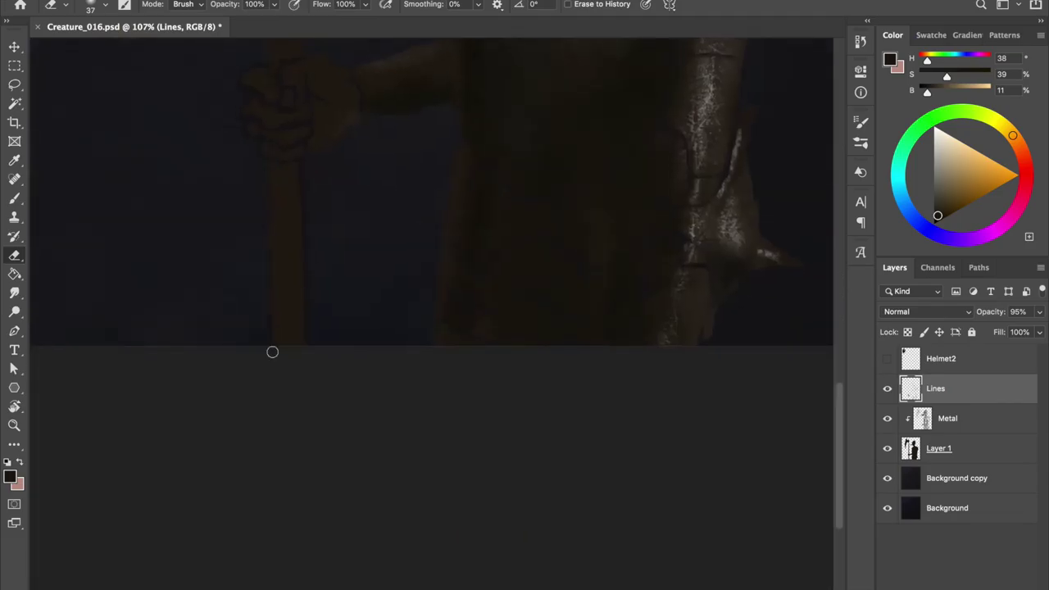
scroll(308, 283, up, 3)
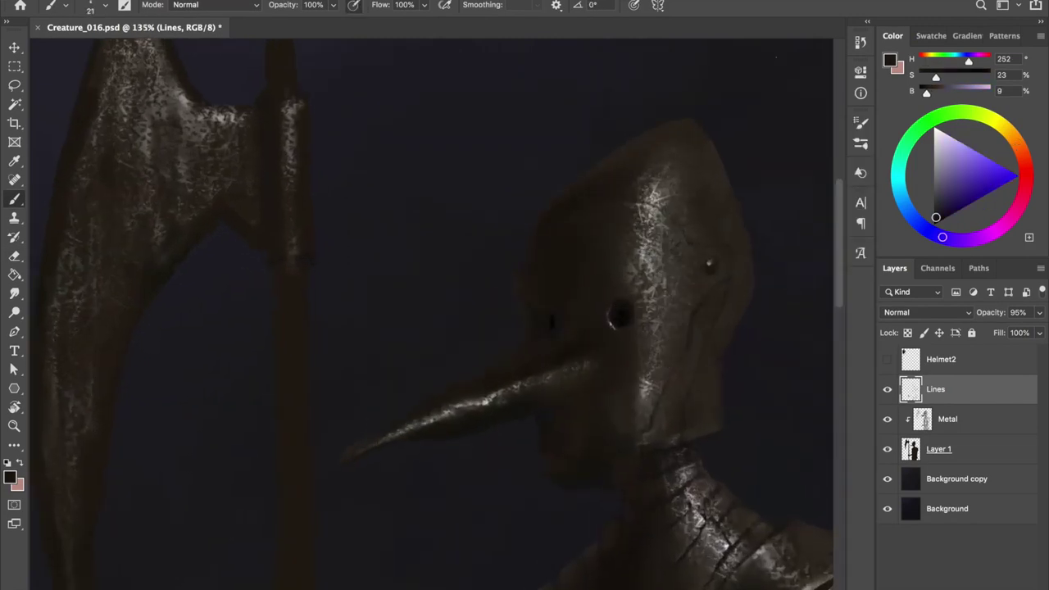
alt+click(915, 406)
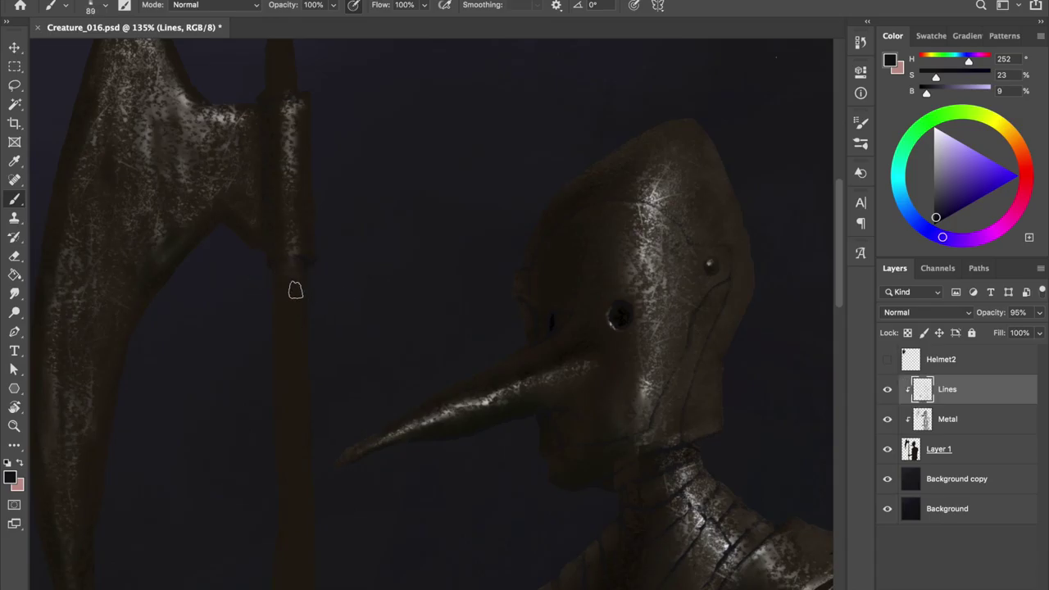
Apply Hue/Saturation with Saturation −54 and Lightness −9 to the Lines layer, then save
key(e)
right_click(284, 169)
key(Escape)
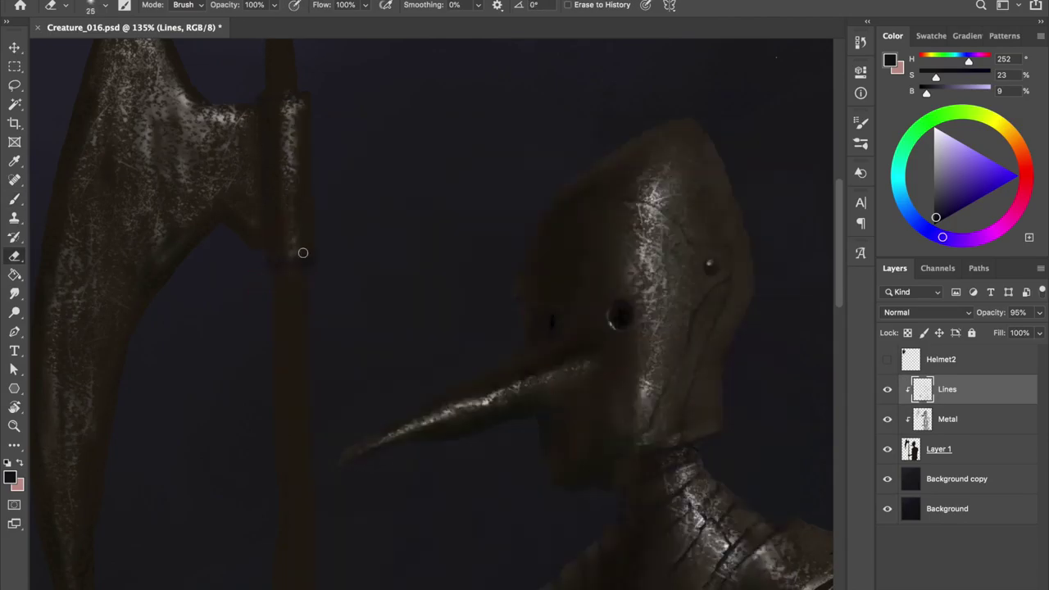
drag(751, 452, 747, 452)
drag(787, 487, 779, 487)
click(948, 346)
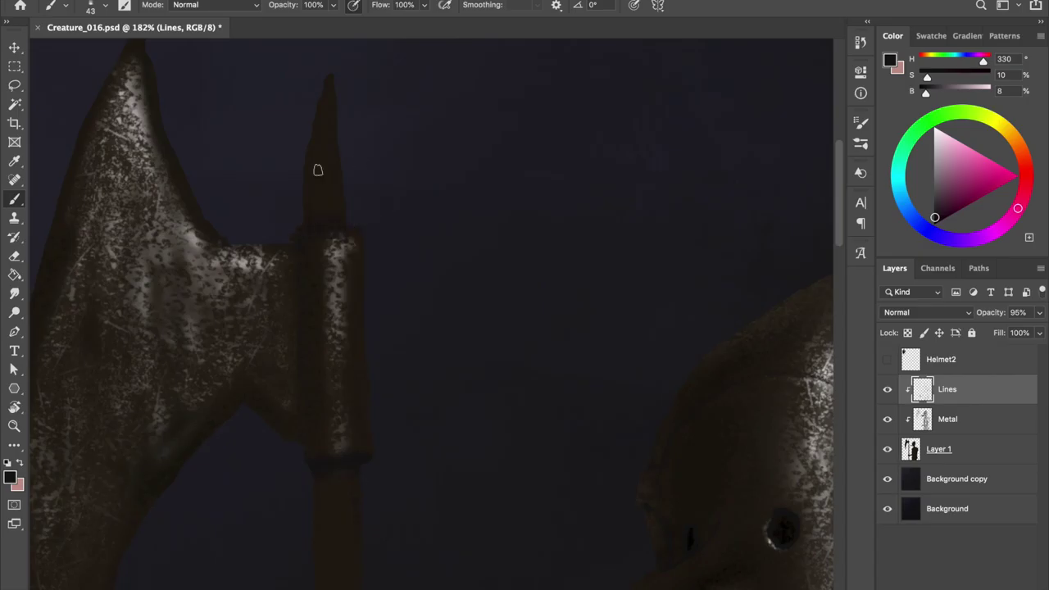
key(ctrl+s)
Draw a dark stroke along the helmet edge
scroll(316, 422, down, 3)
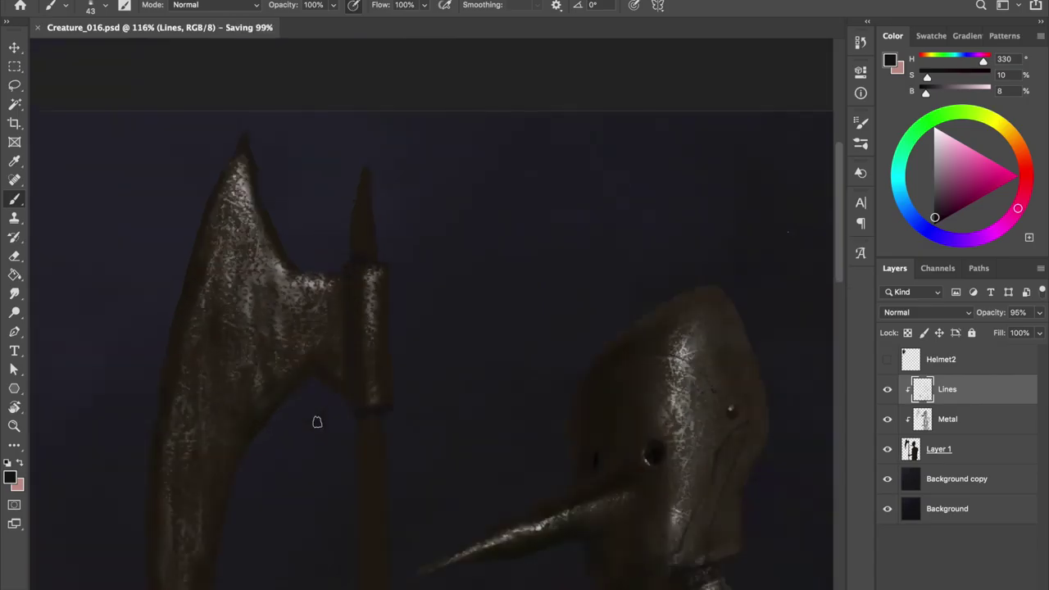
scroll(459, 211, up, 5)
drag(625, 207, 547, 345)
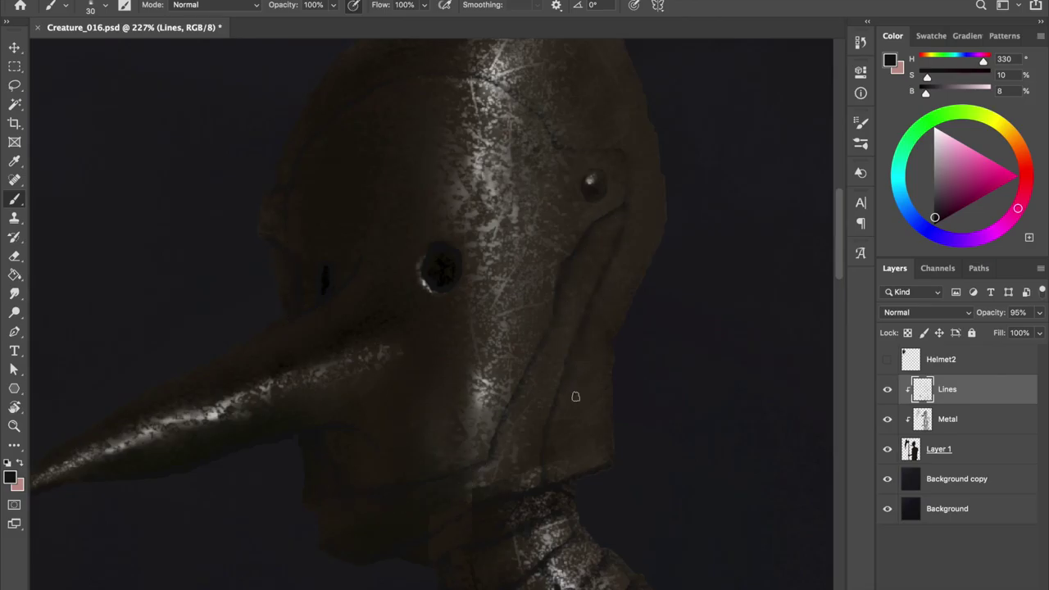
drag(303, 149, 402, 244)
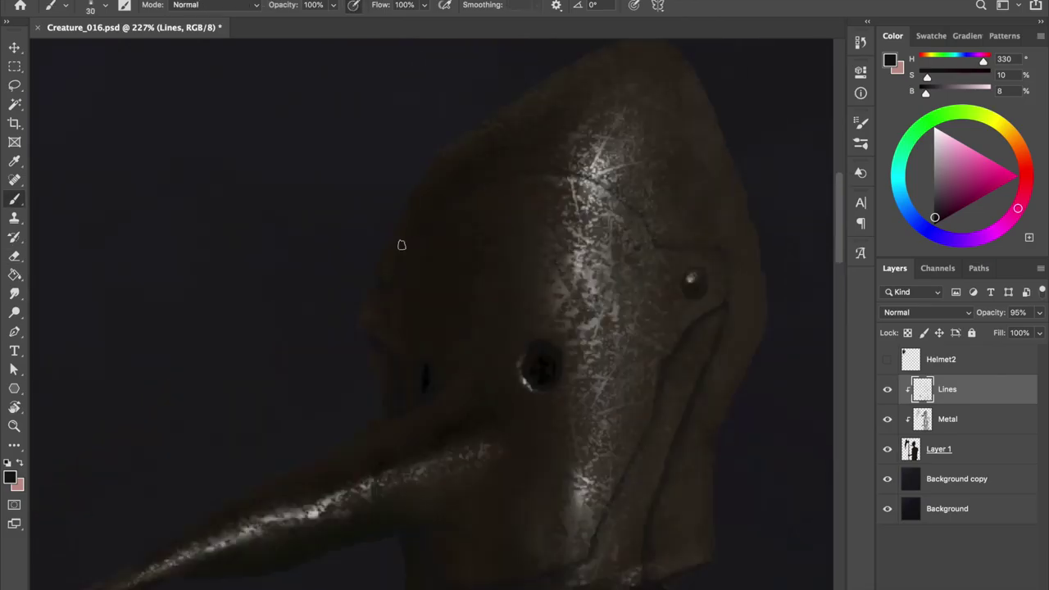
Choose a near-black colour for the seam lines and save the painting
key(ctrl+s)
scroll(623, 232, down, 5)
scroll(428, 342, down, 4)
scroll(428, 342, right, 2)
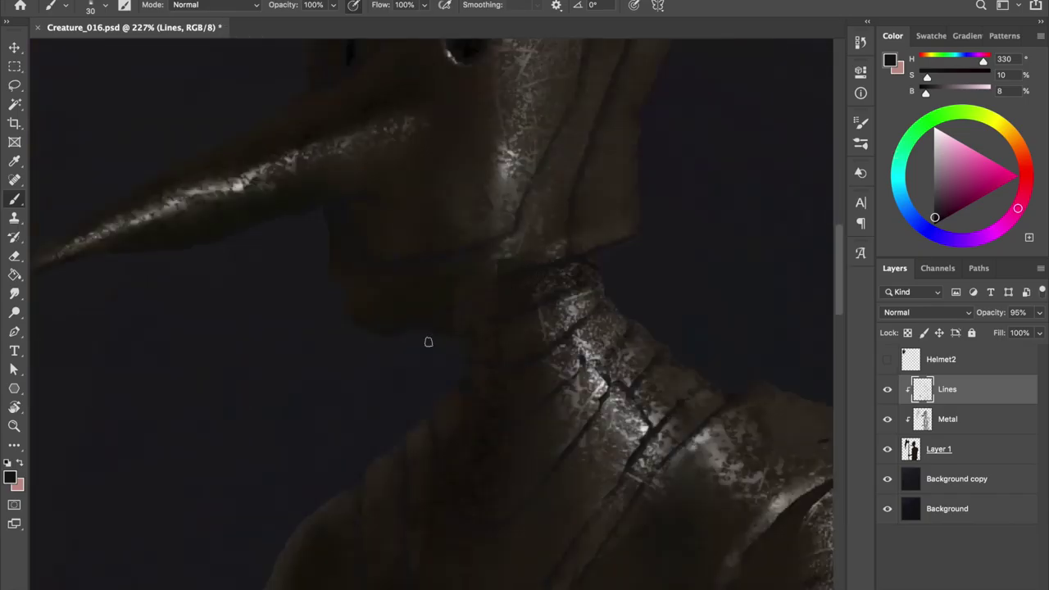
alt+click(462, 311)
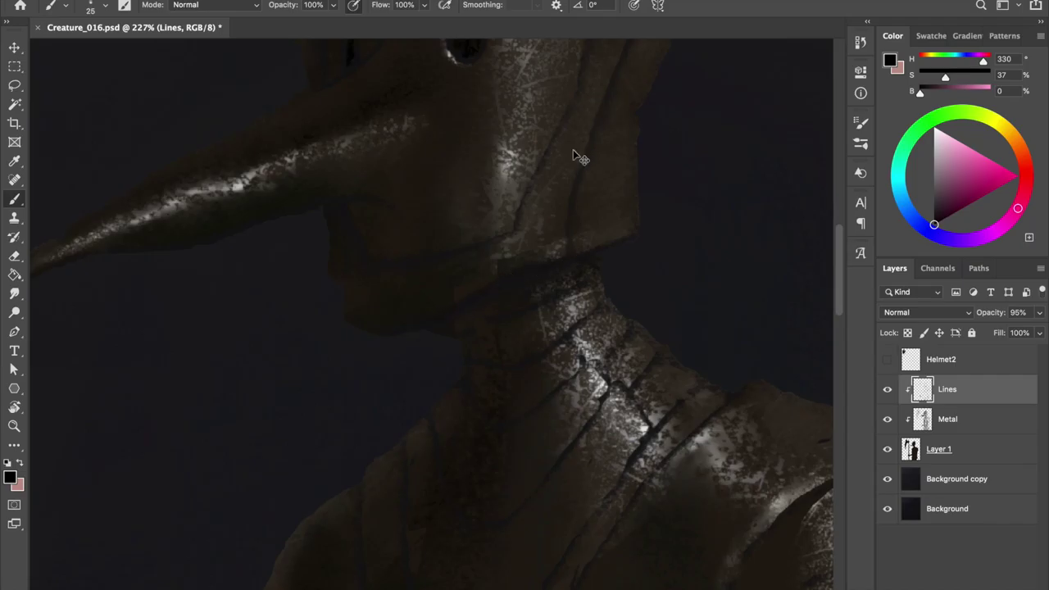
scroll(433, 311, up, 4)
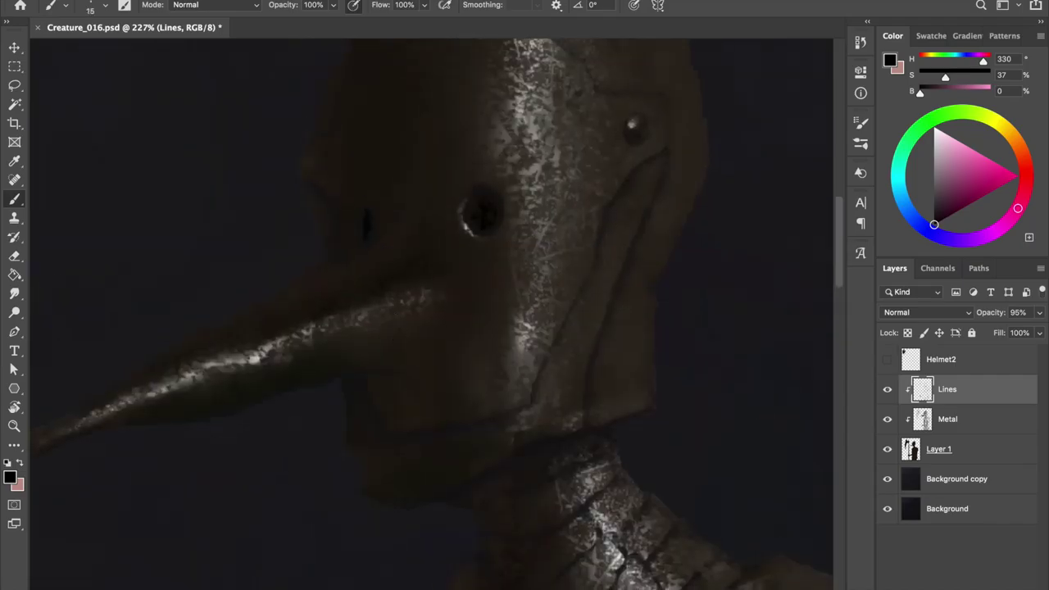
key(ctrl+s)
scroll(433, 312, down, 5)
scroll(432, 311, up, 5)
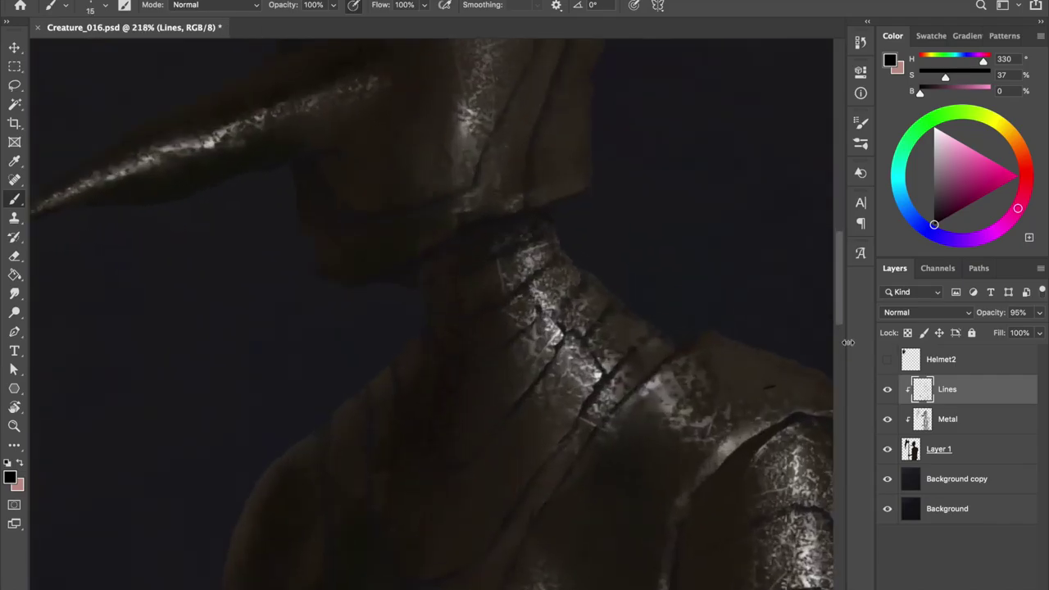
key(ctrl+z)
Paint dark seam lines down the shoulder and lower armor plates with a larger brush
mouse_move(424, 279)
mouse_down()
mouse_move(416, 204)
mouse_move(314, 173)
mouse_up()
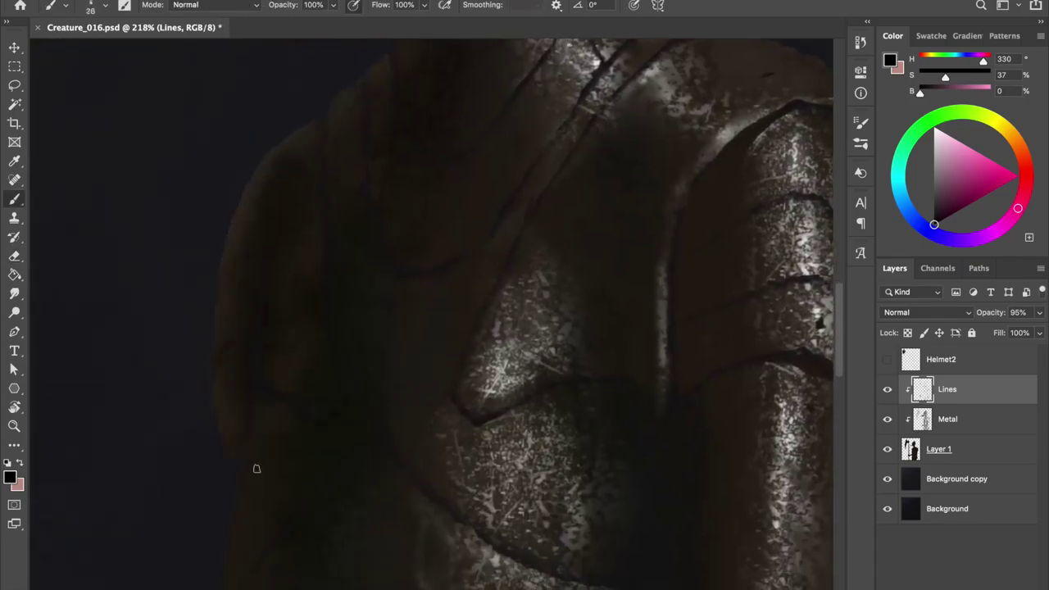
drag(247, 384, 276, 229)
drag(569, 250, 590, 251)
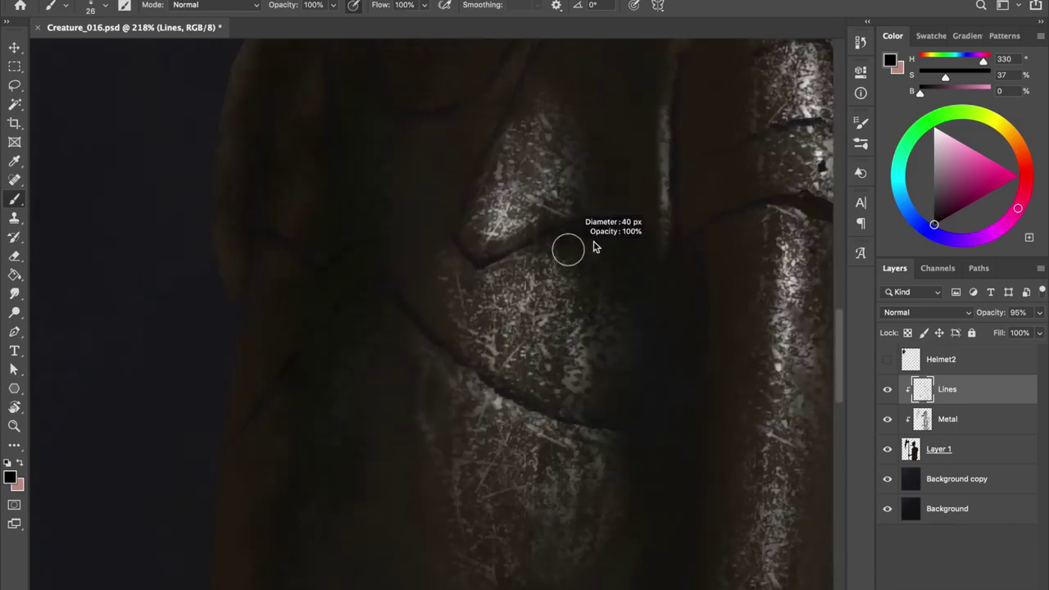
alt+click(604, 234)
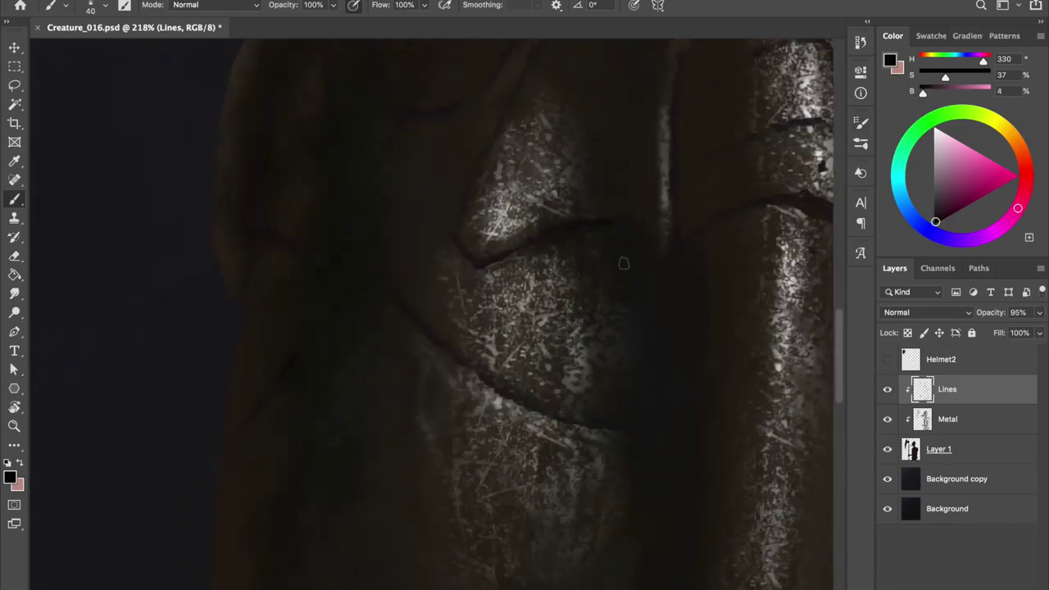
drag(679, 363, 666, 129)
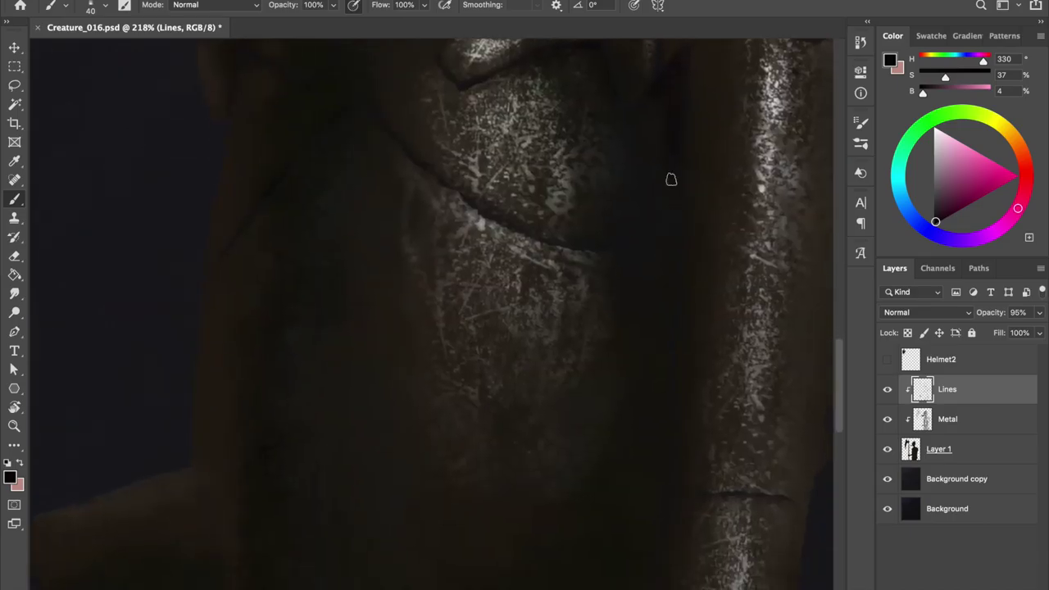
drag(658, 354, 631, 251)
mouse_move(634, 473)
mouse_down()
mouse_move(635, 299)
mouse_move(648, 241)
mouse_move(633, 183)
mouse_up()
drag(610, 413, 607, 237)
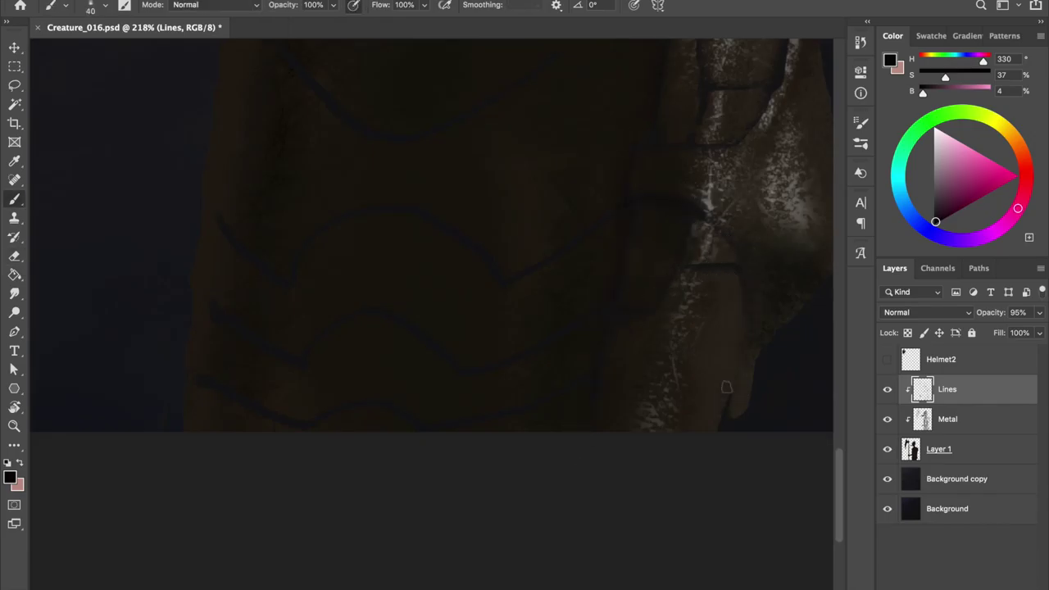
scroll(770, 284, up, 2)
scroll(712, 273, up, 5)
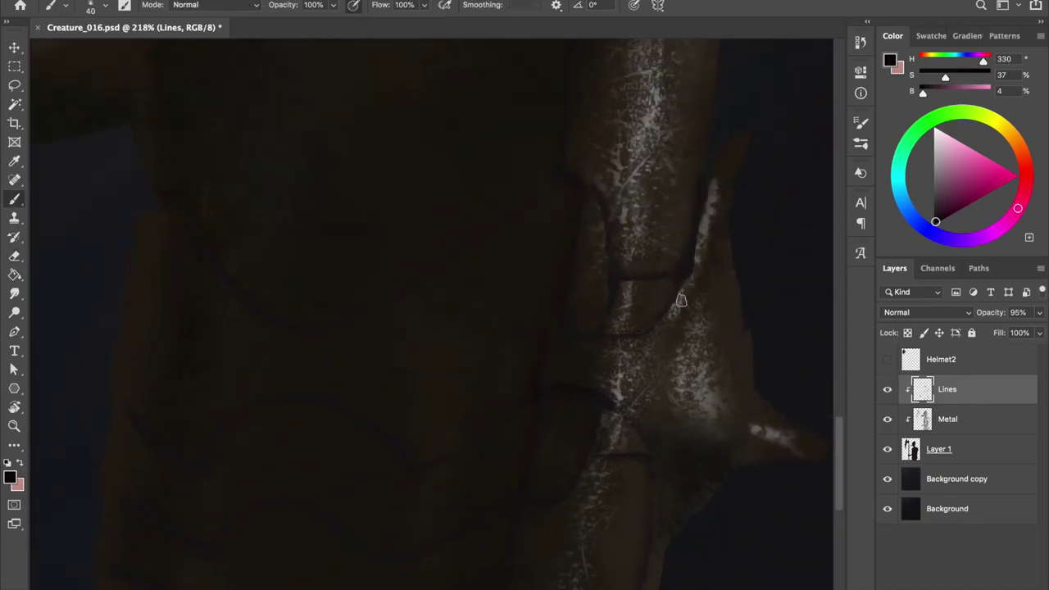
key(ctrl+s)
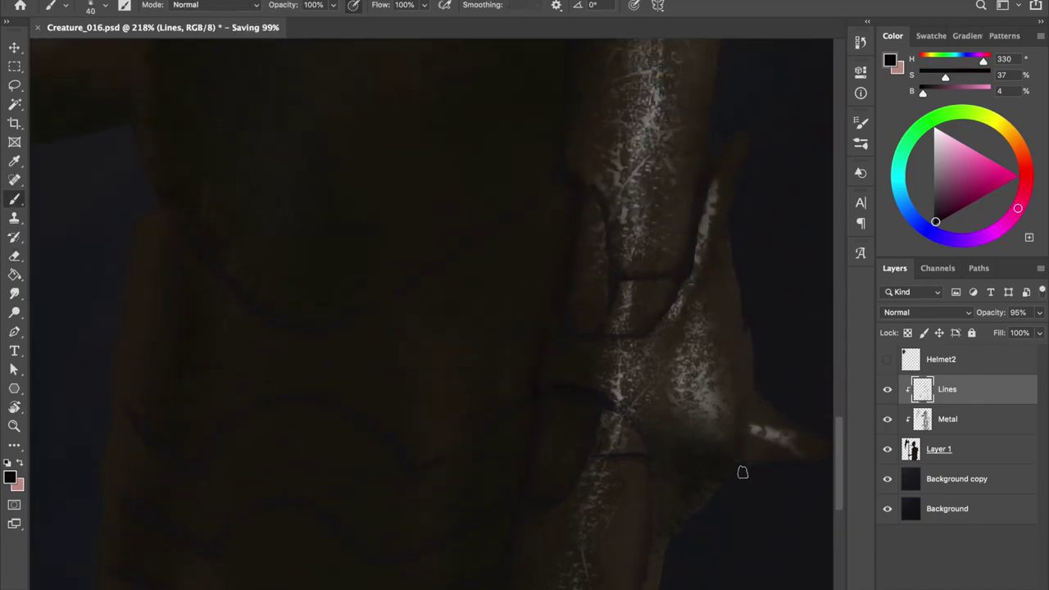
Refine finer crease lines on the neck rings with a smaller brush, saving often
scroll(663, 147, up, 5)
drag(708, 307, 686, 311)
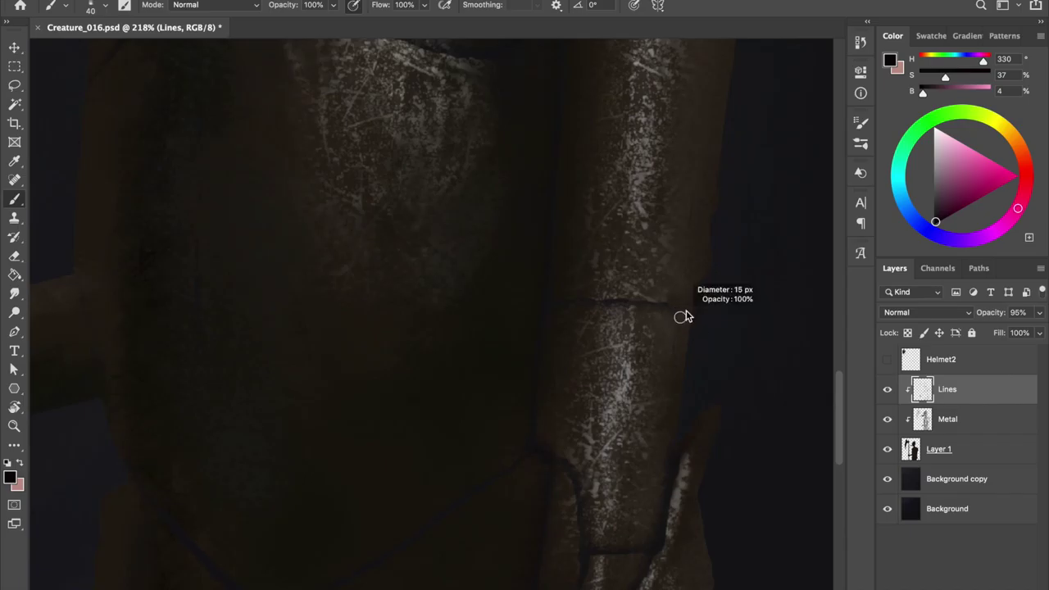
key(bracketright)
key(bracketright)
key(bracketright)
key(ctrl+s)
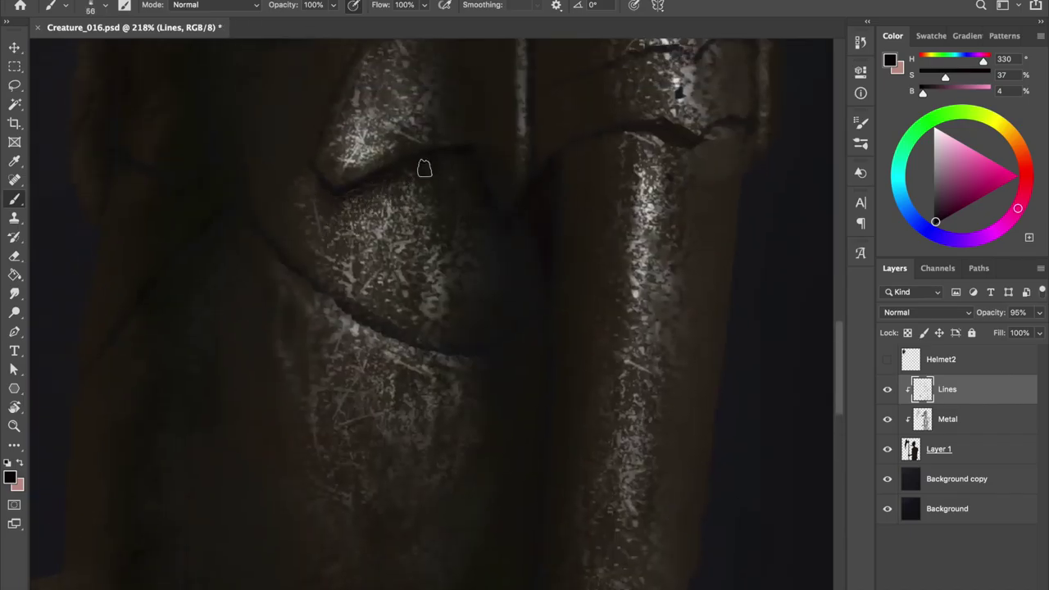
scroll(123, 132, up, 5)
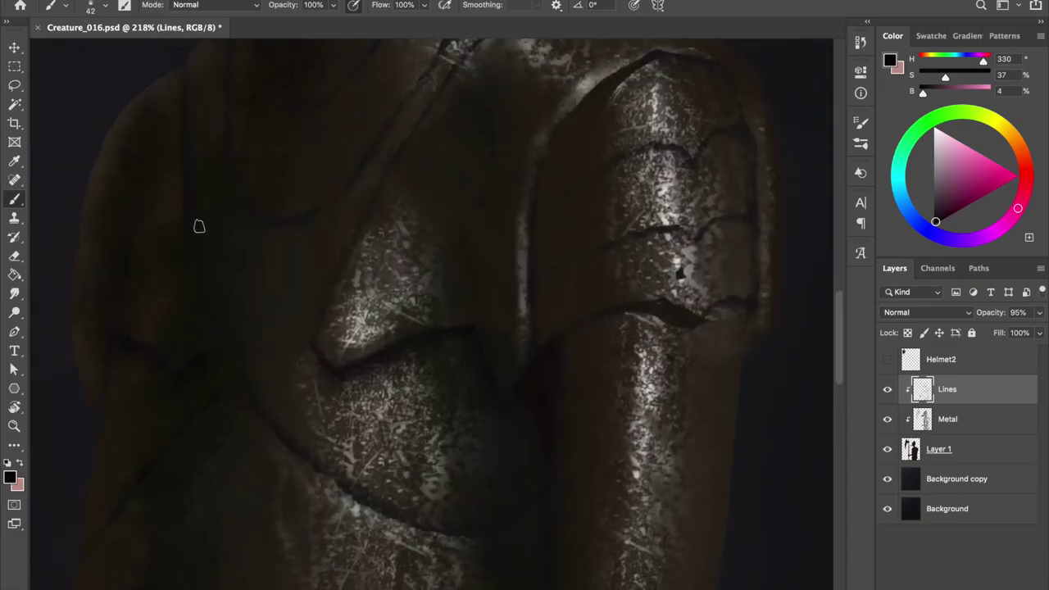
scroll(192, 238, up, 5)
key(ctrl+s)
key(e)
key(b)
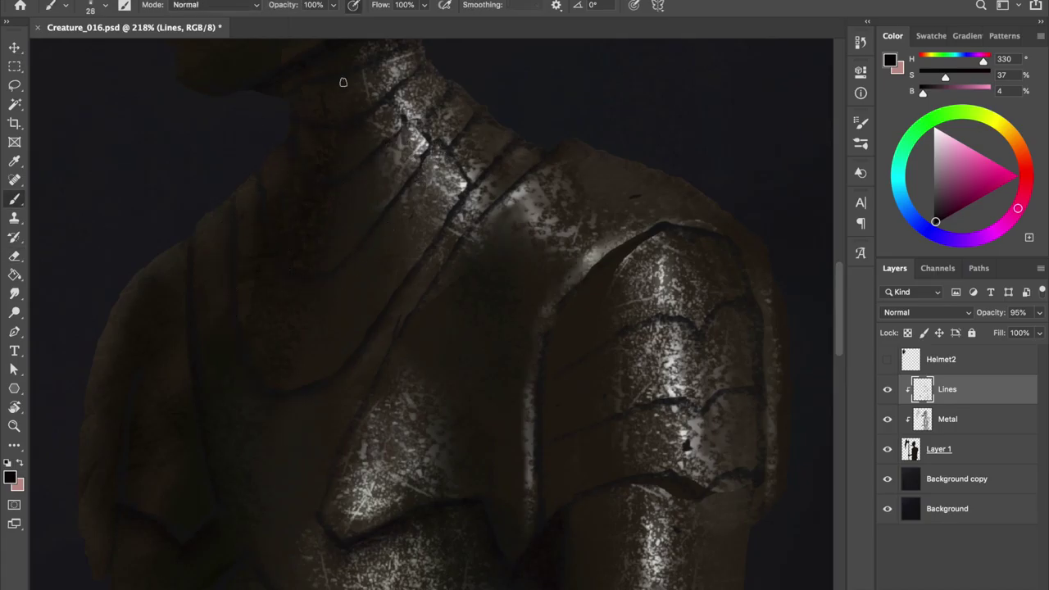
scroll(402, 90, up, 3)
key(ctrl+s)
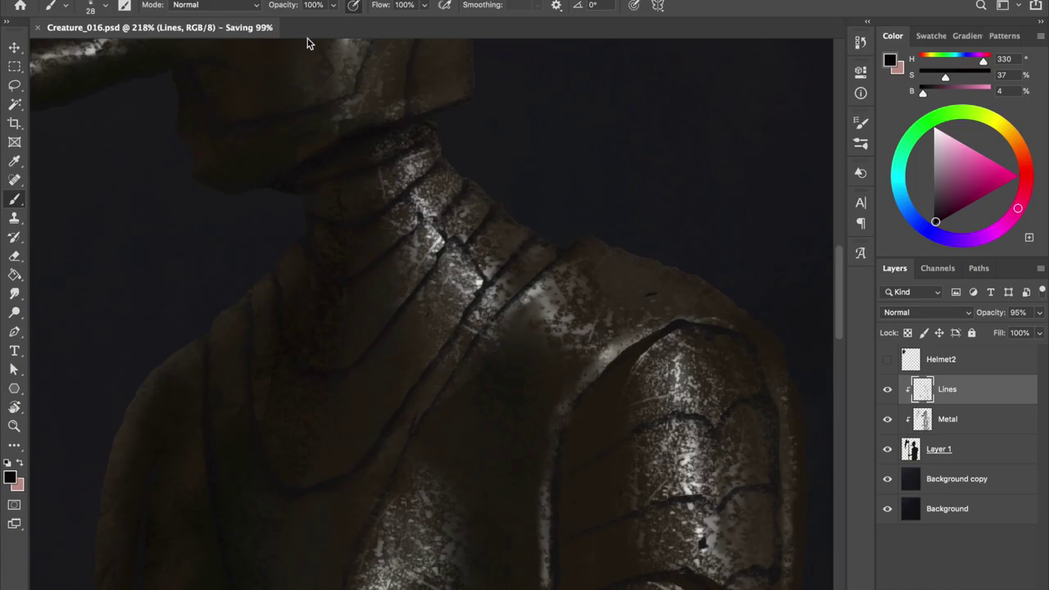
drag(434, 221, 400, 169)
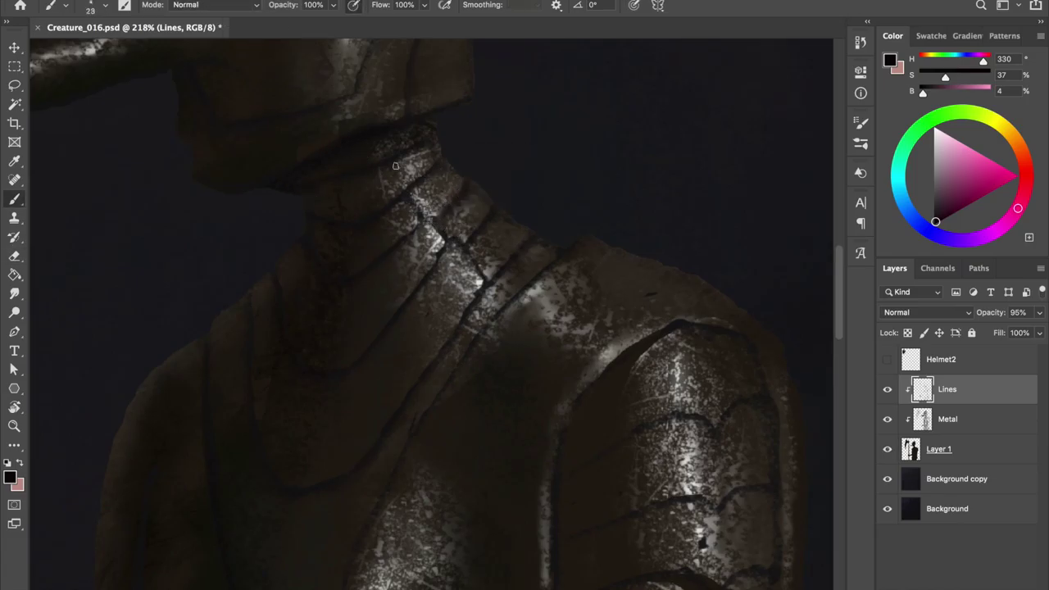
key(ctrl+s)
Paint dark seams around the beaked helmet with an ~18 px brush and save
scroll(402, 237, up, 3)
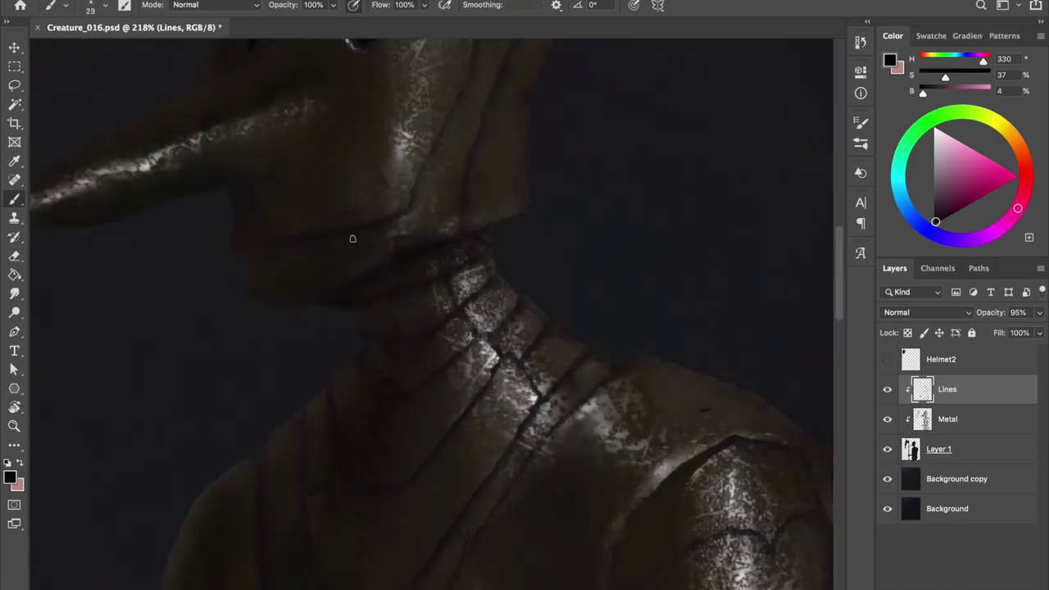
scroll(480, 169, up, 2)
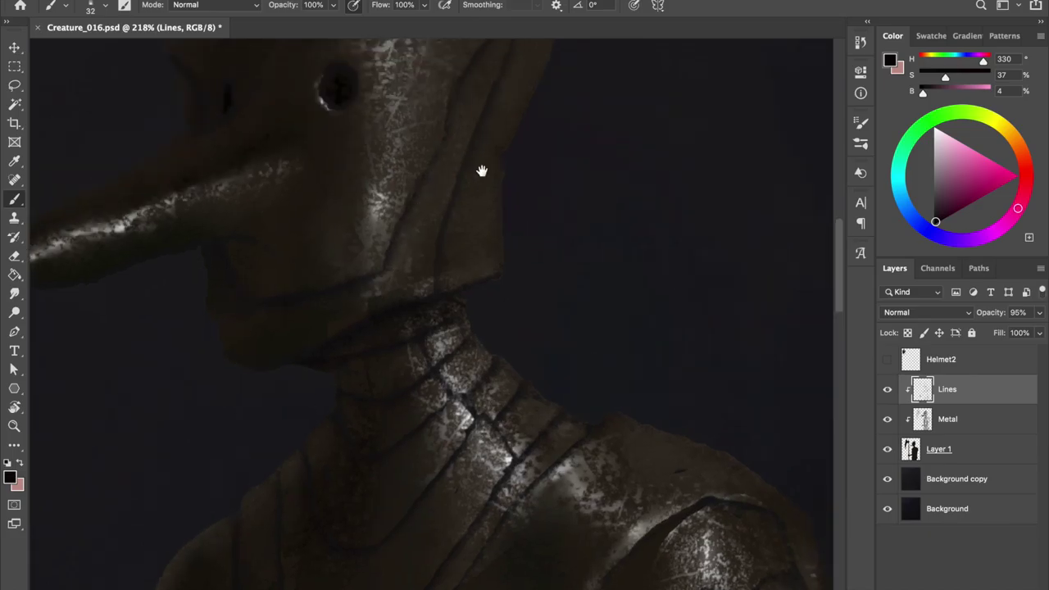
scroll(481, 151, up, 2)
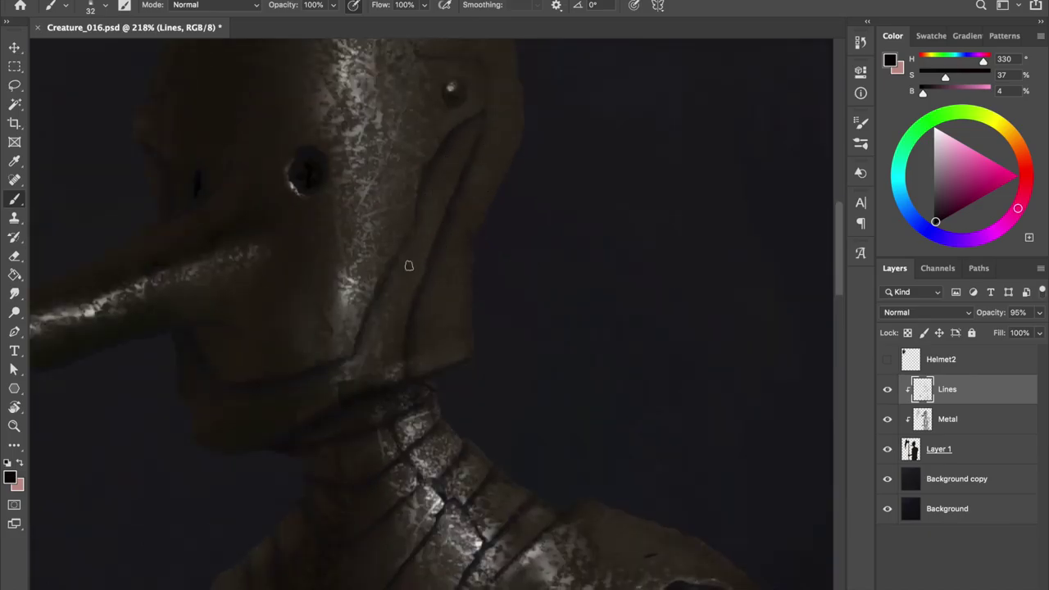
scroll(376, 330, up, 3)
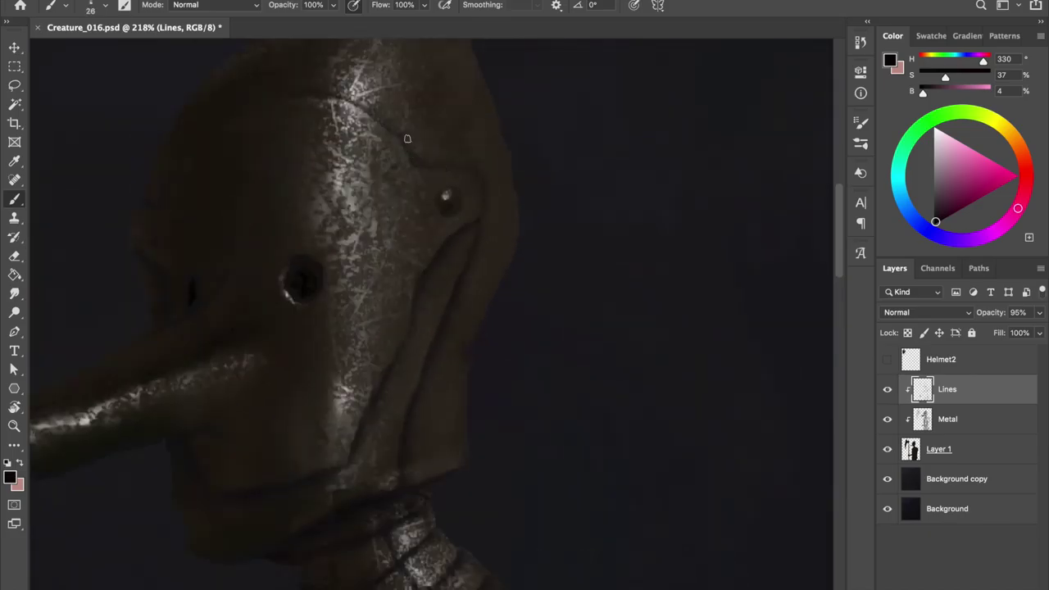
drag(179, 227, 193, 279)
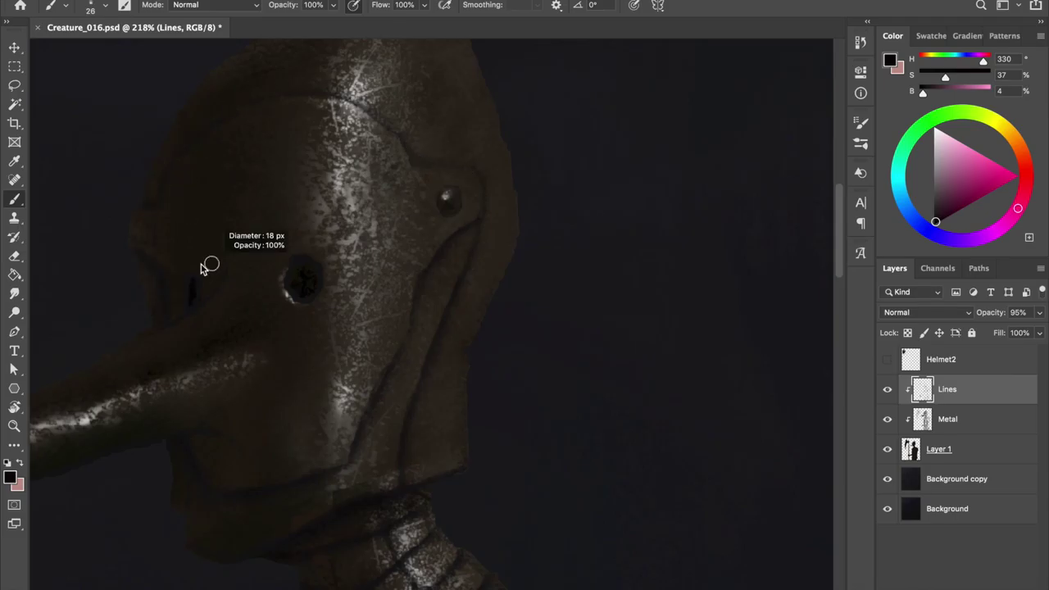
key(ctrl+s)
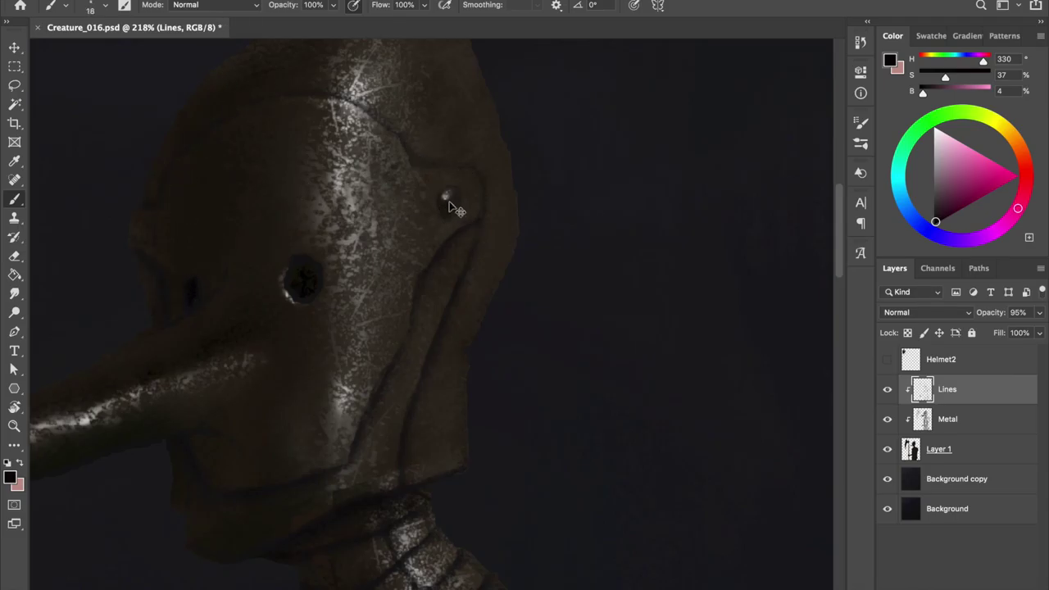
Add dark seam lines on the shoulder plates with a smaller brush, then save
scroll(455, 209, down, 3)
scroll(455, 209, down, 2)
scroll(485, 261, up, 2)
scroll(485, 261, up, 3)
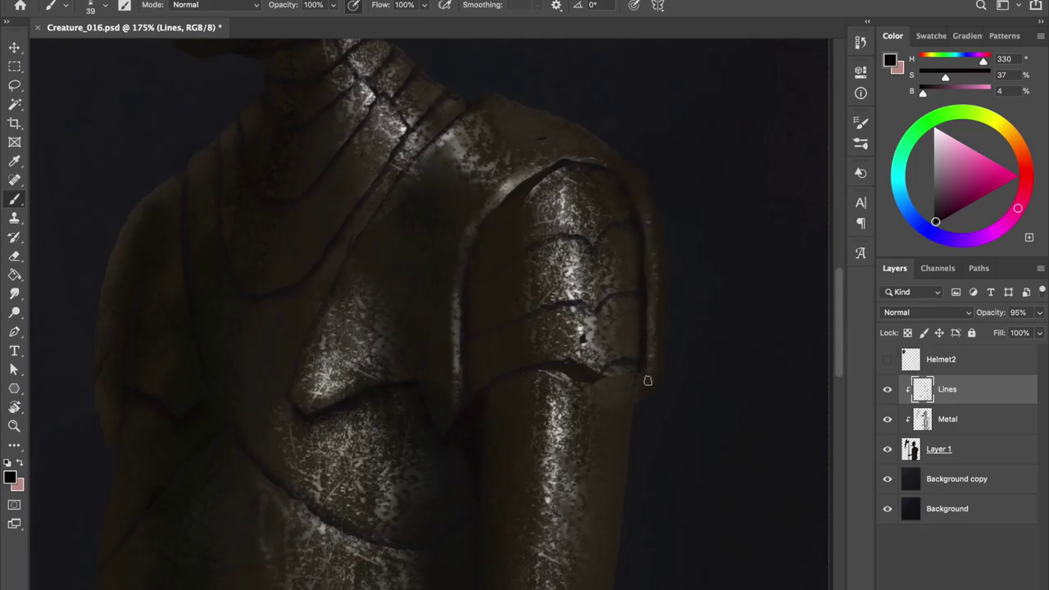
key(bracketleft)
key(ctrl+s)
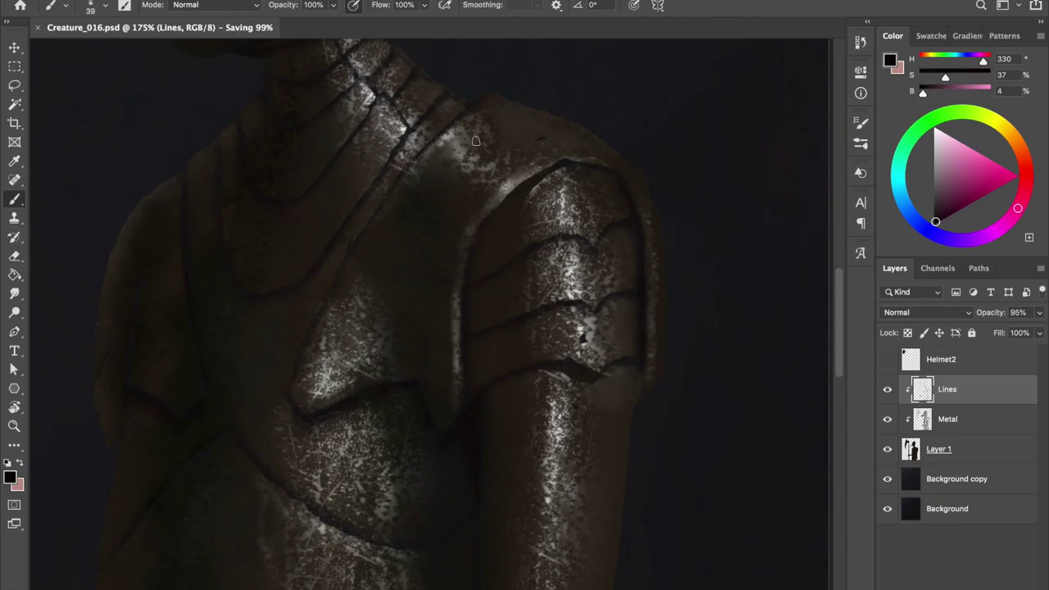
key(ctrl+s)
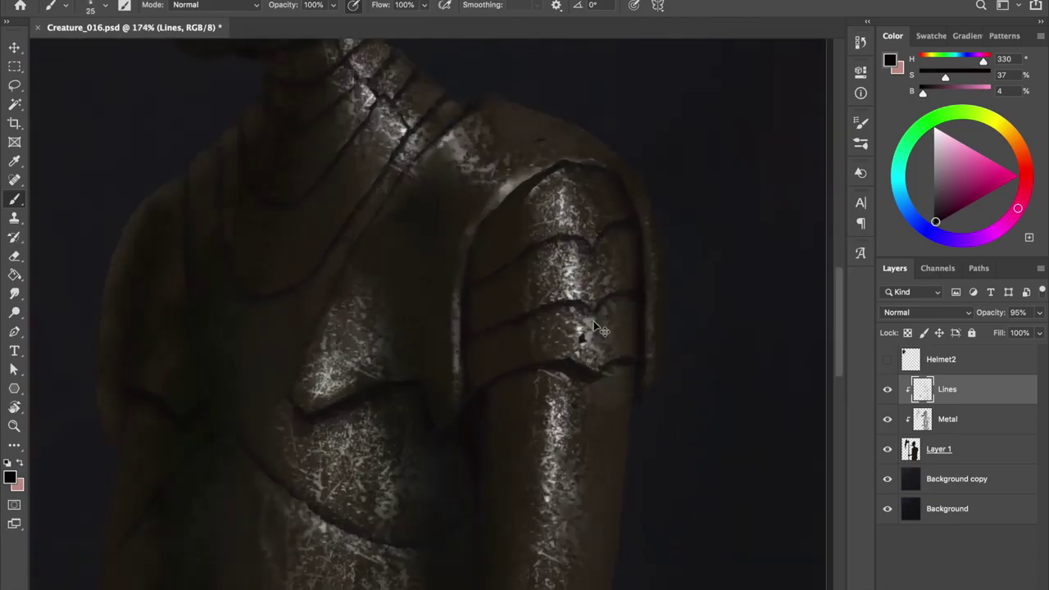
right_click(545, 122)
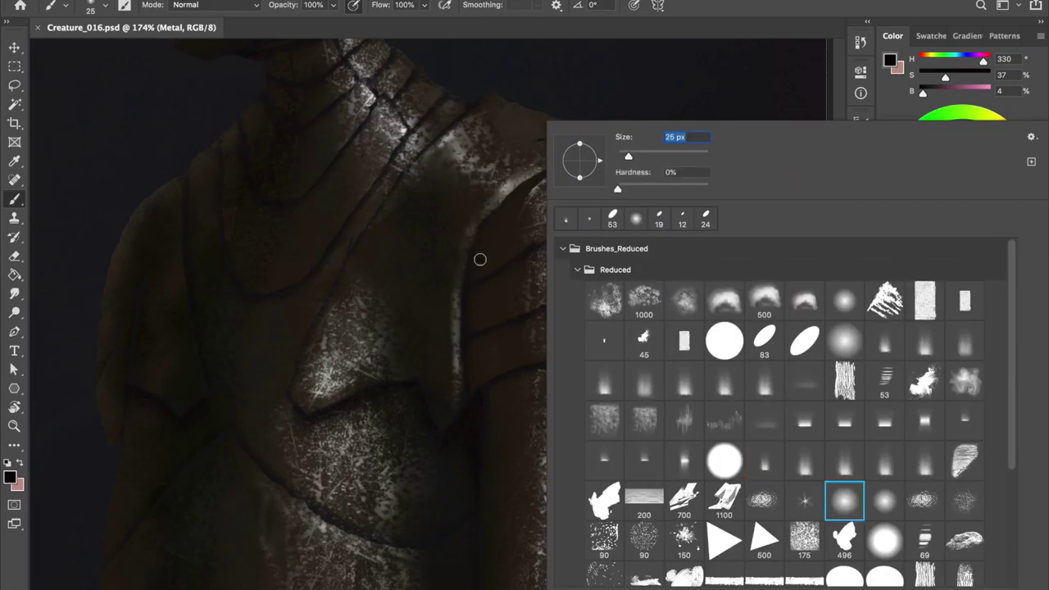
Sample light greys and browns and paint highlights onto the shoulder plate rims, then save
alt+click(546, 199)
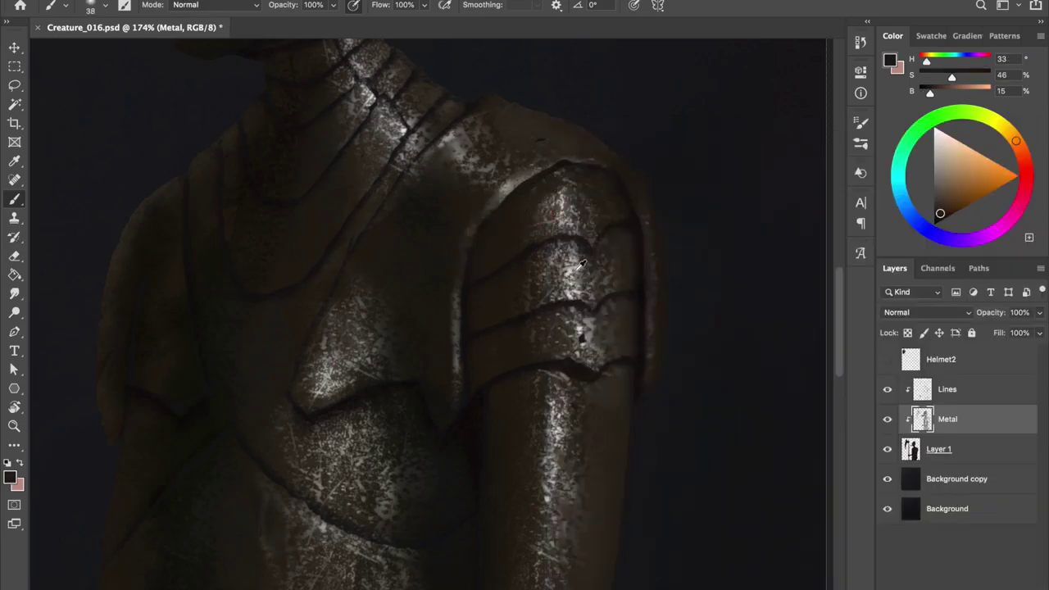
alt+click(554, 195)
drag(554, 195, 582, 337)
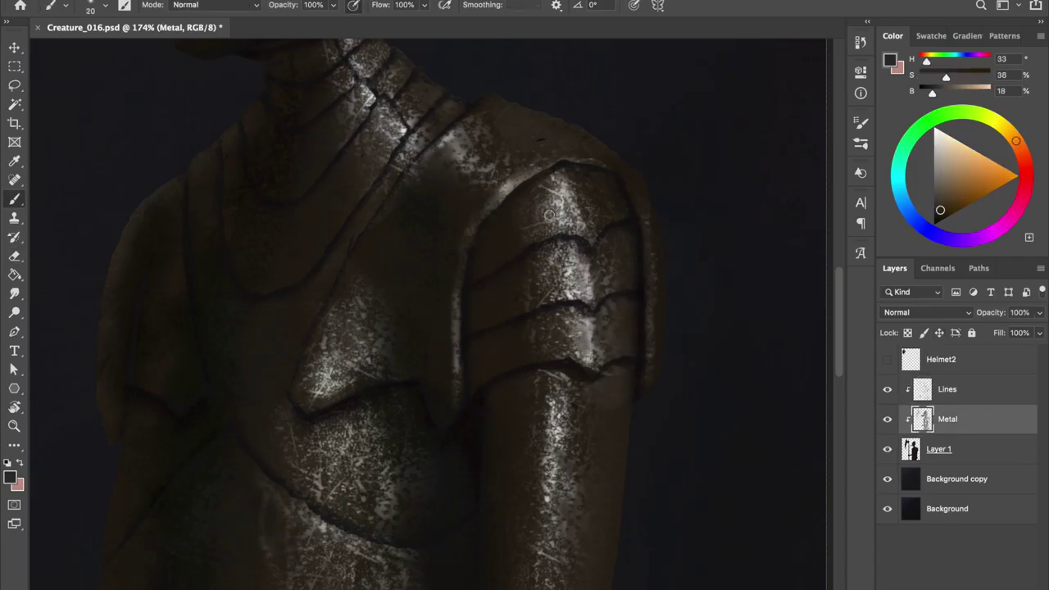
alt+click(548, 169)
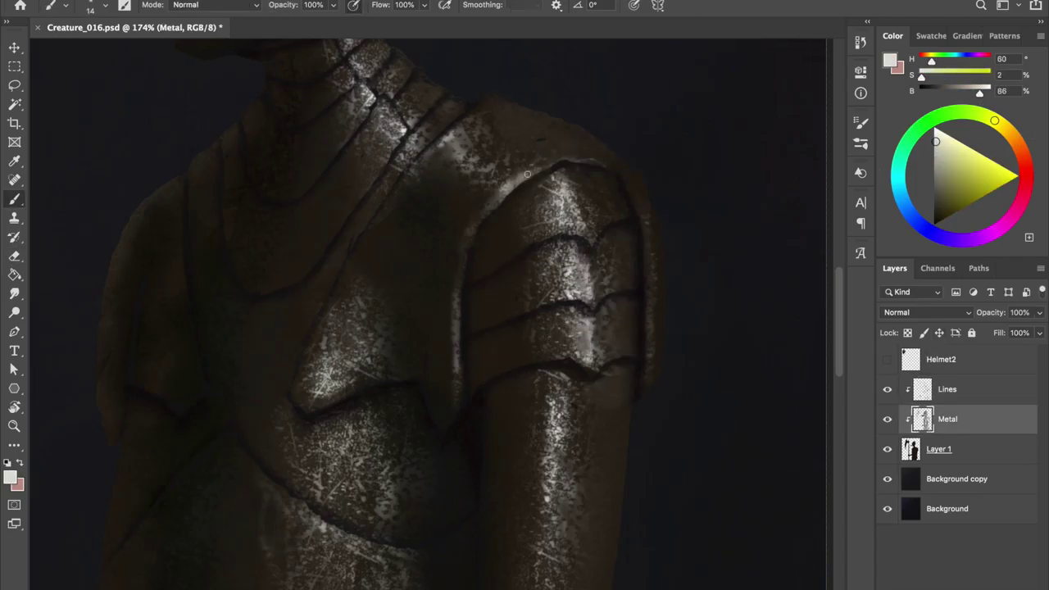
alt+click(501, 187)
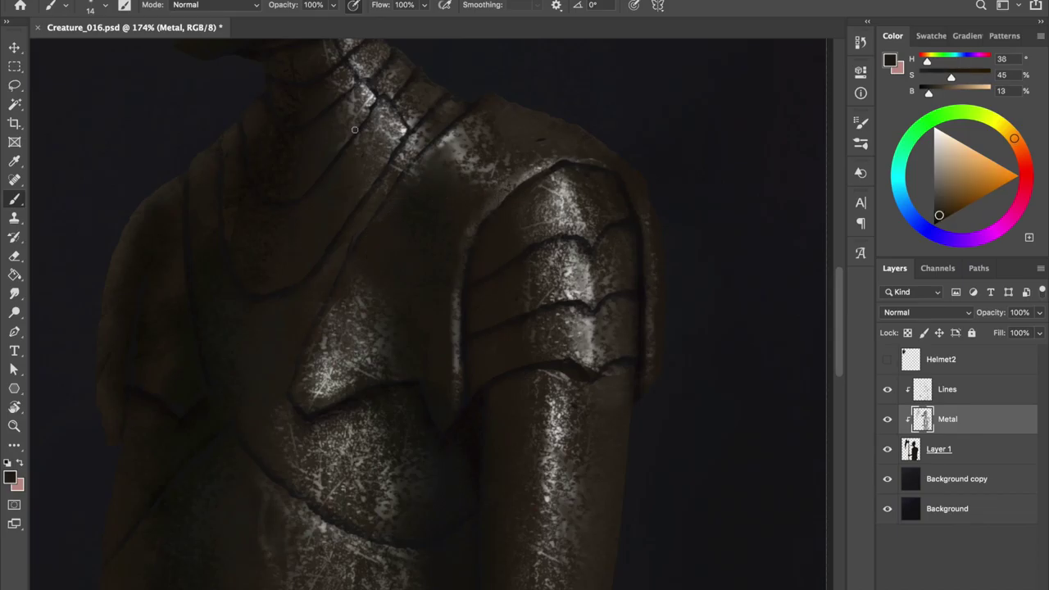
alt+click(536, 189)
alt+click(527, 177)
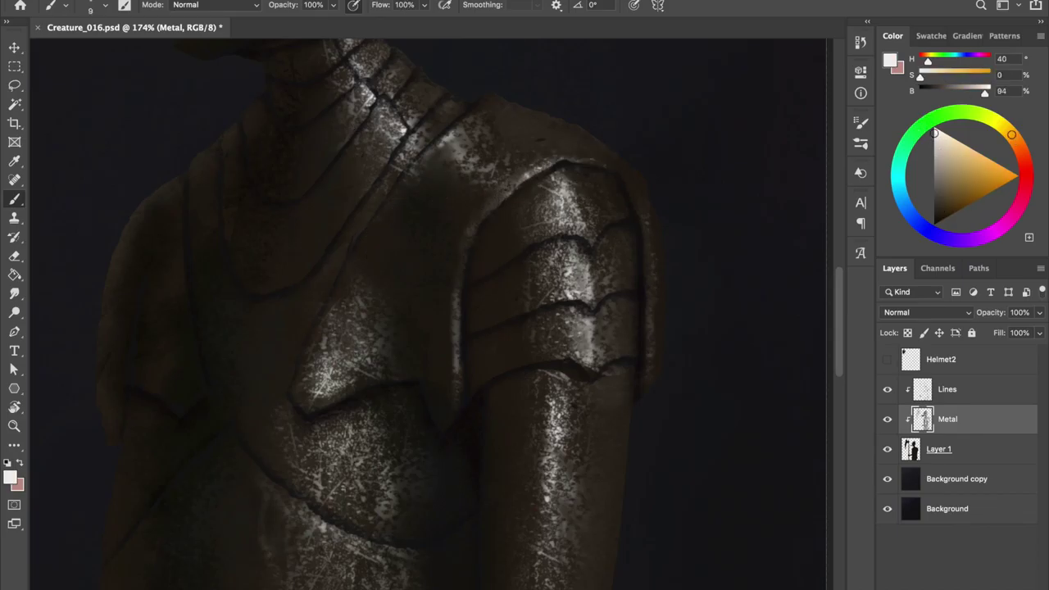
alt+click(500, 205)
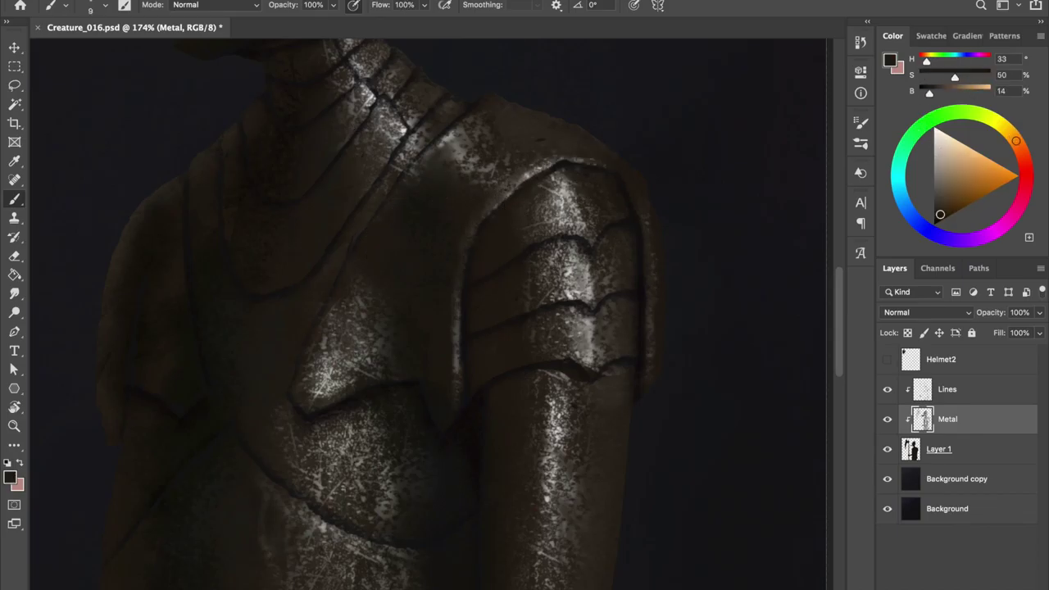
key(ctrl+s)
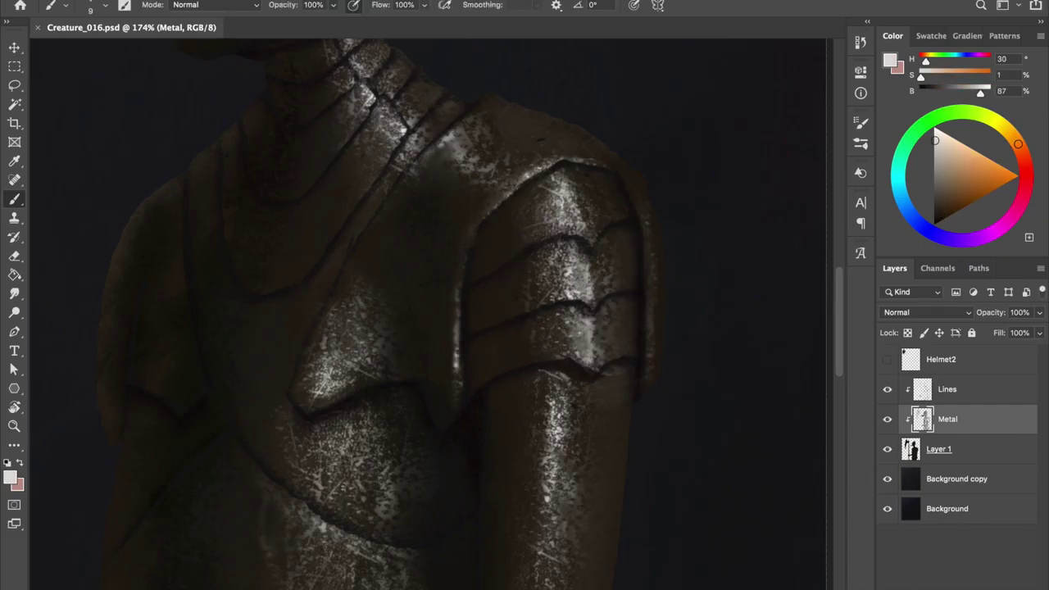
Add small bright highlight strokes to the chest plate and save
mouse_move(304, 364)
mouse_down()
mouse_move(316, 405)
mouse_move(377, 370)
mouse_up()
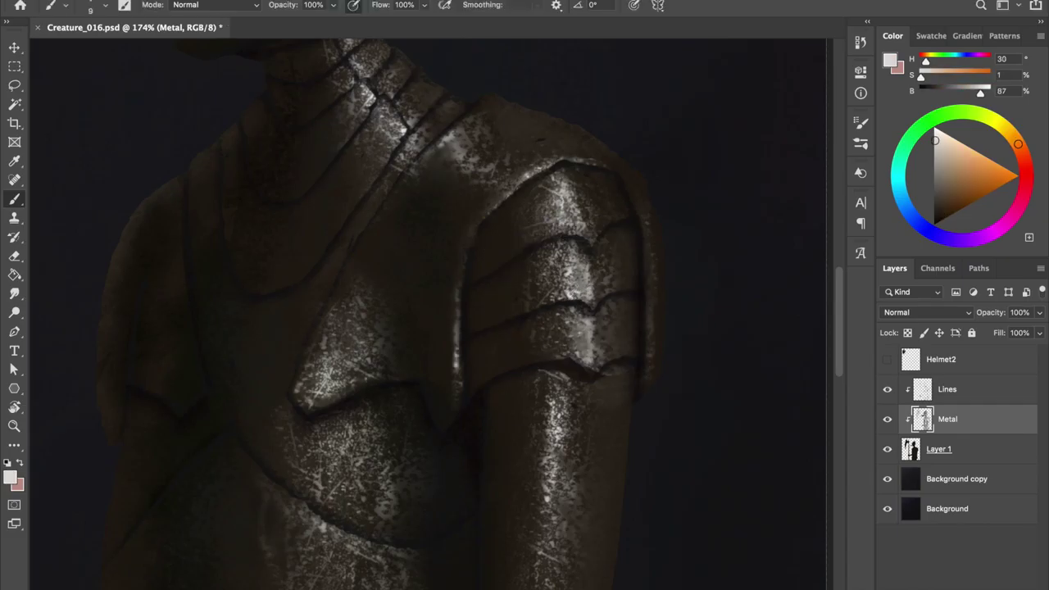
scroll(434, 311, up, 3)
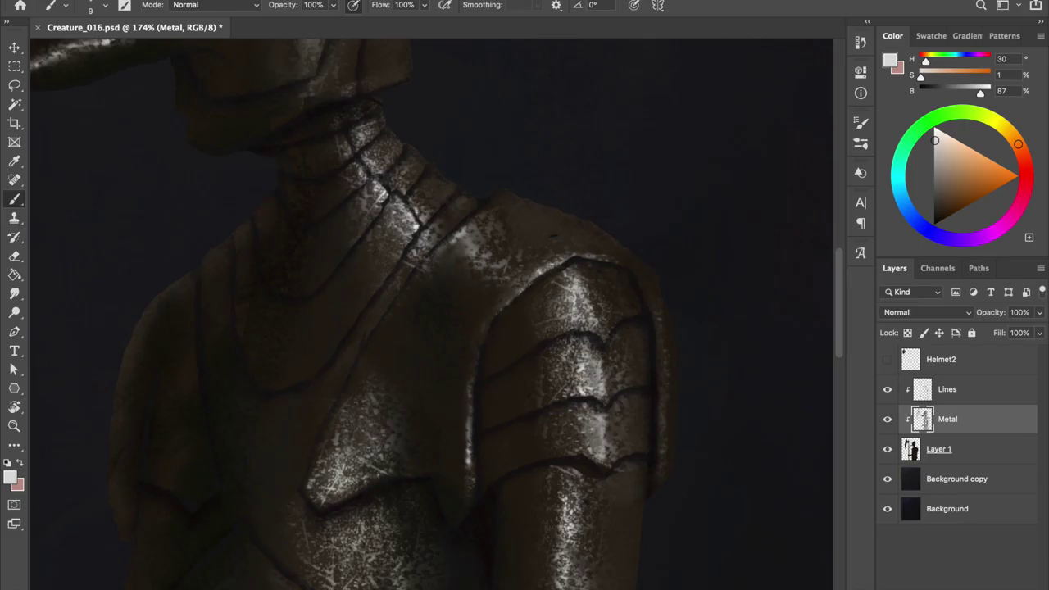
key(ctrl+s)
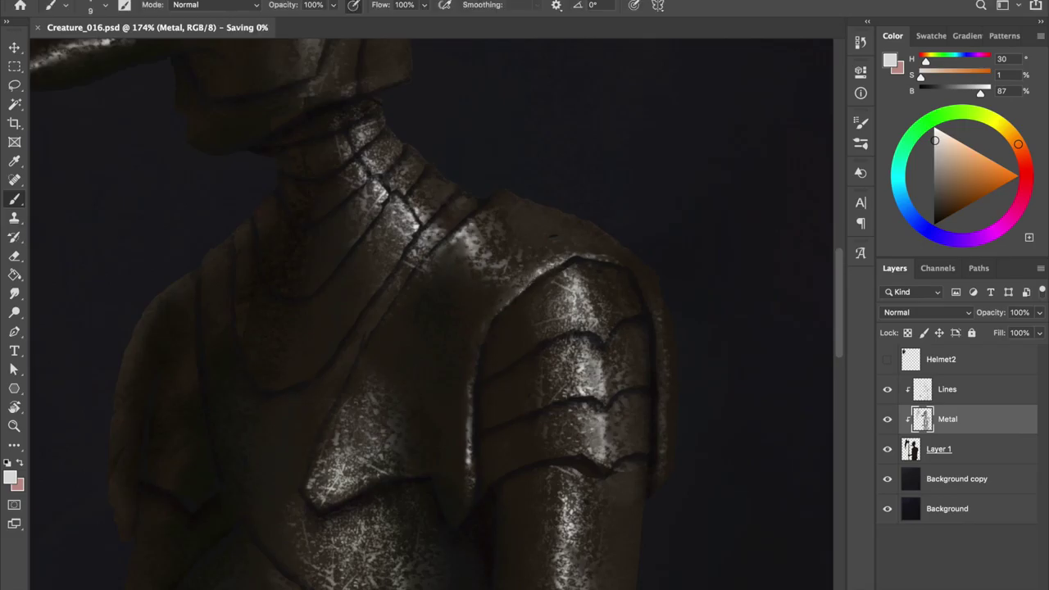
scroll(427, 288, down, 3)
scroll(428, 289, up, 5)
Erase part of the crack line along the neck on the Lines layer and save
key(alt+bracketright)
key(e)
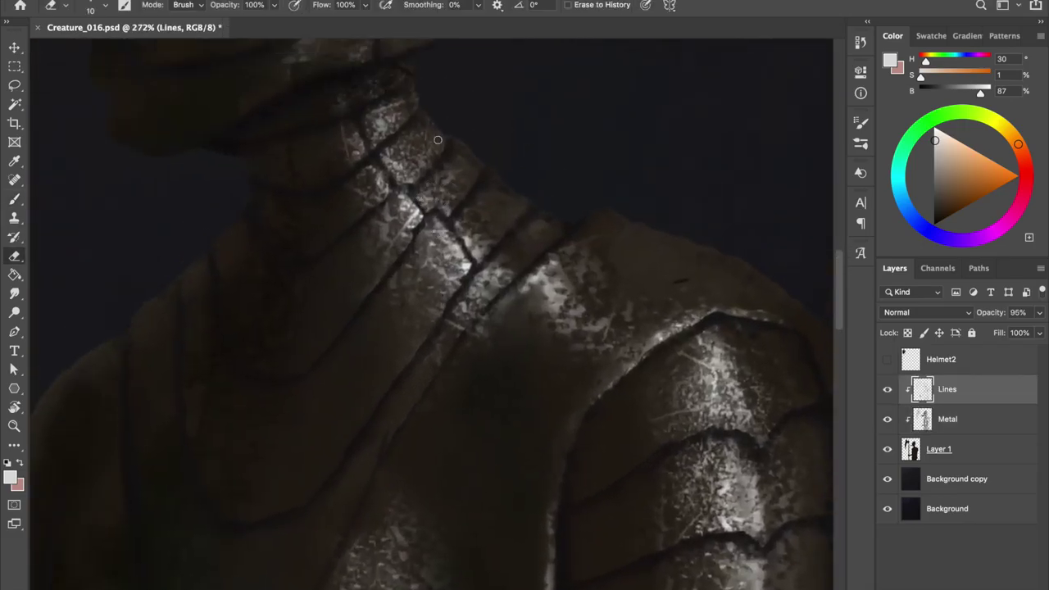
drag(385, 179, 459, 246)
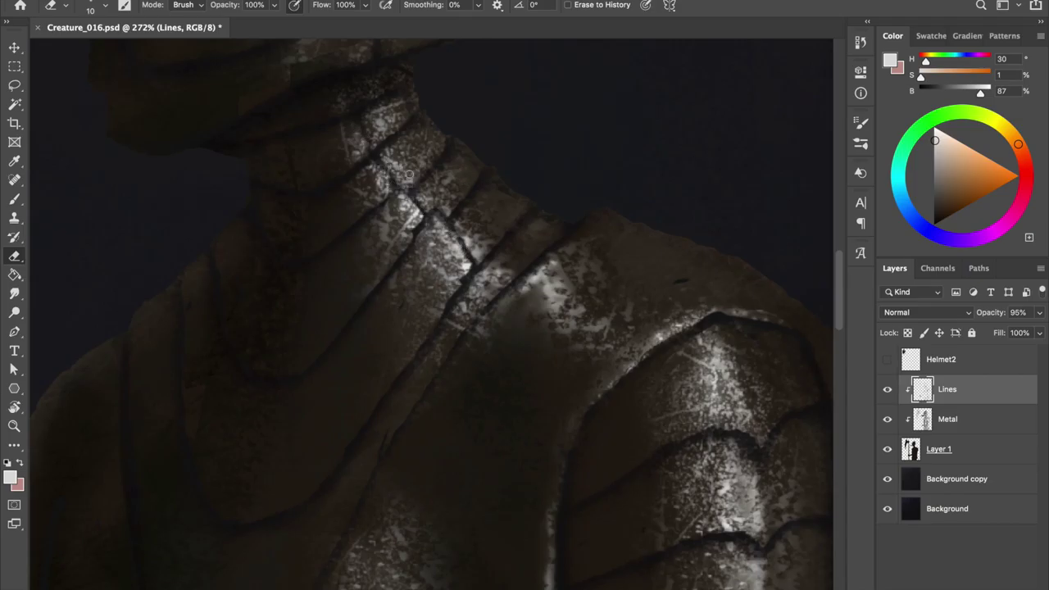
key(ctrl+s)
scroll(413, 172, down, 1)
scroll(426, 328, down, 3)
Back on the Metal layer, brush bright highlights along the chest plate crack and shoulder edge
key(alt+bracketleft)
key(b)
key(Return)
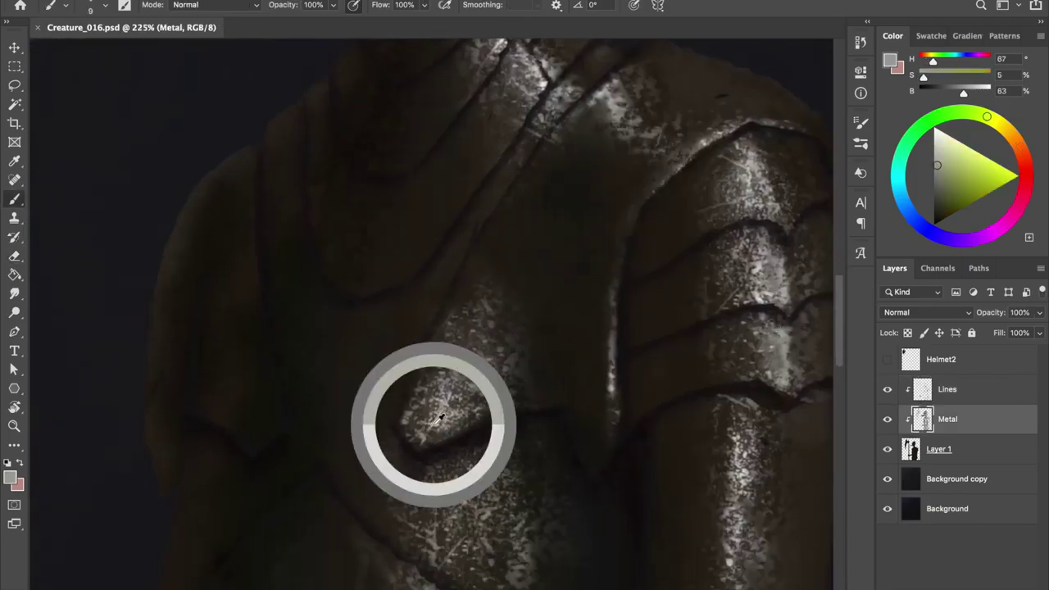
scroll(282, 246, down, 2)
mouse_move(283, 417)
mouse_down()
mouse_move(291, 323)
mouse_move(288, 332)
mouse_up()
alt+click(288, 304)
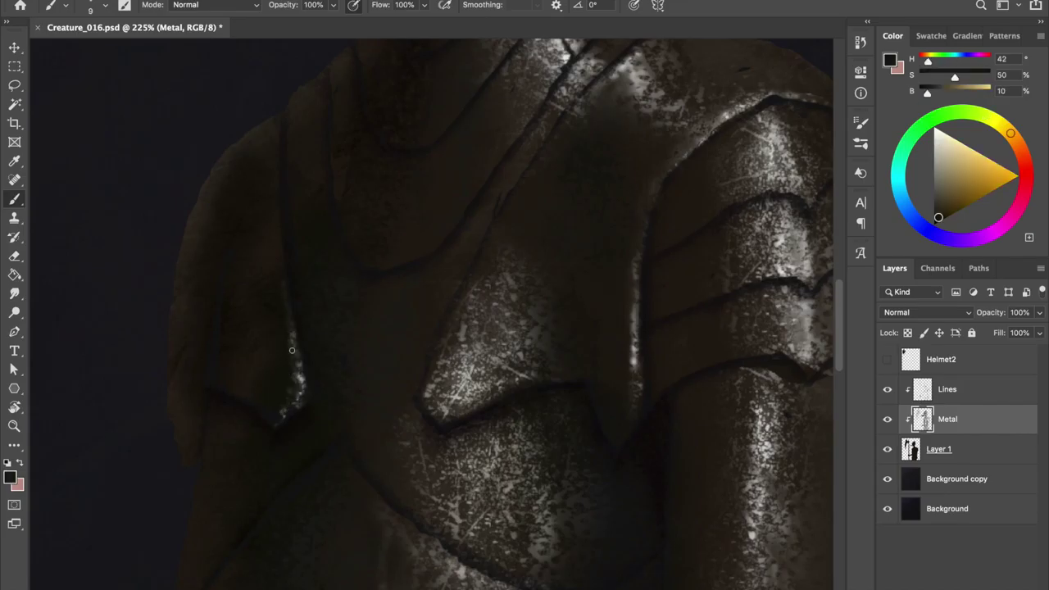
Sample dark brown and light grey, with a smaller brush for fine highlights
key(bracketright)
alt+click(265, 401)
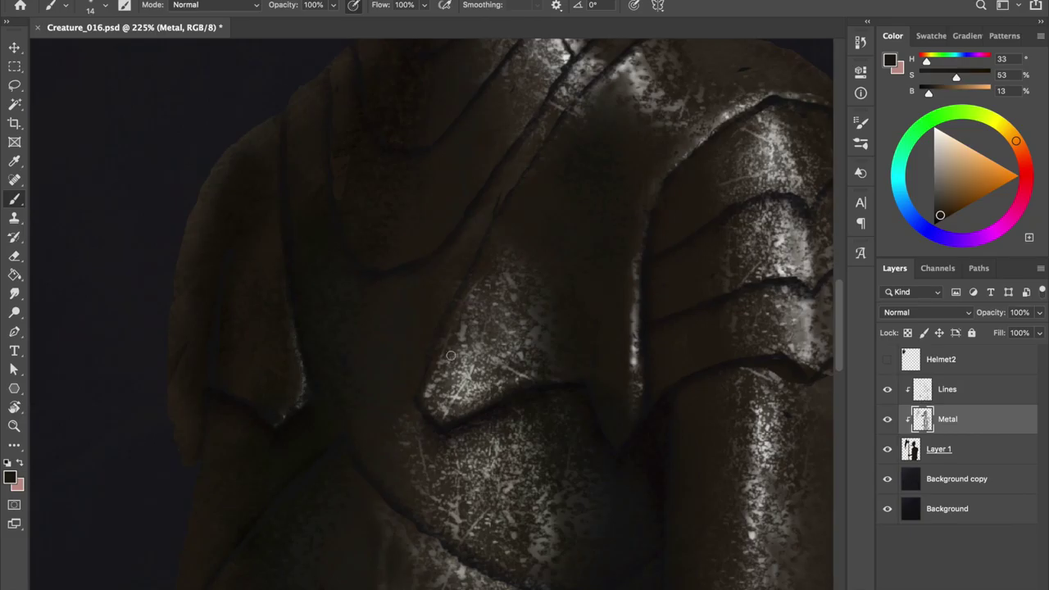
alt+click(372, 352)
key(bracketleft)
key(bracketleft)
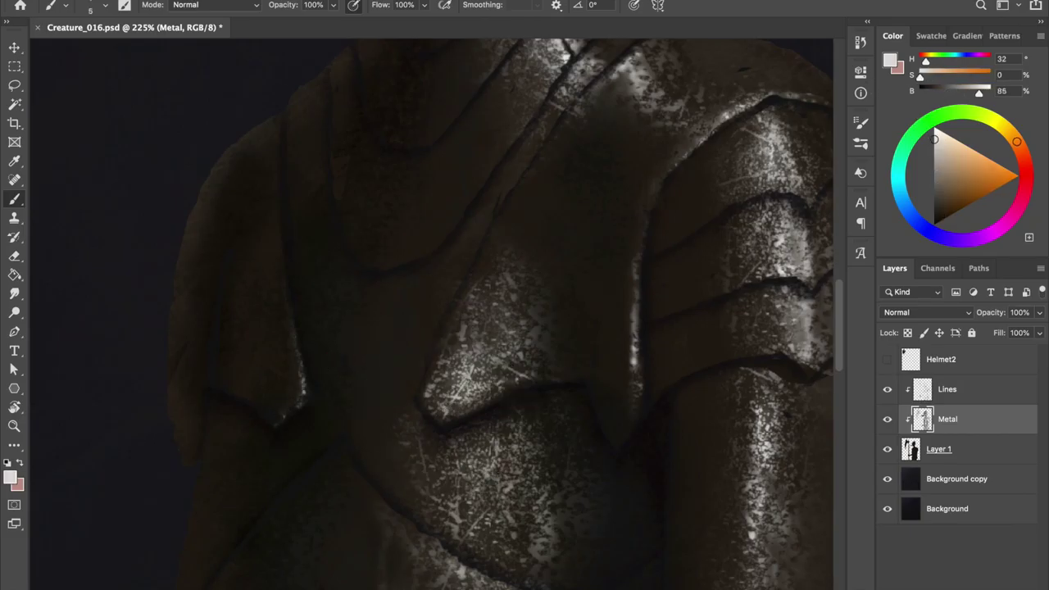
scroll(312, 320, down, 3)
Sample a range of darker and lighter browns from the armour, saving the painting
alt+click(312, 319)
key(ctrl+s)
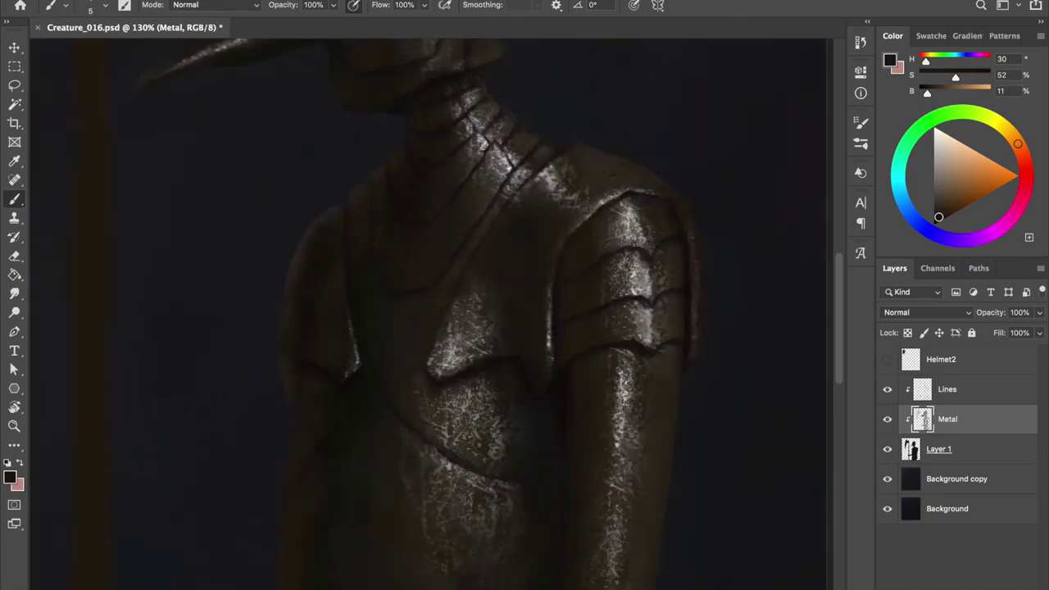
alt+click(333, 344)
alt+click(329, 307)
alt+click(296, 261)
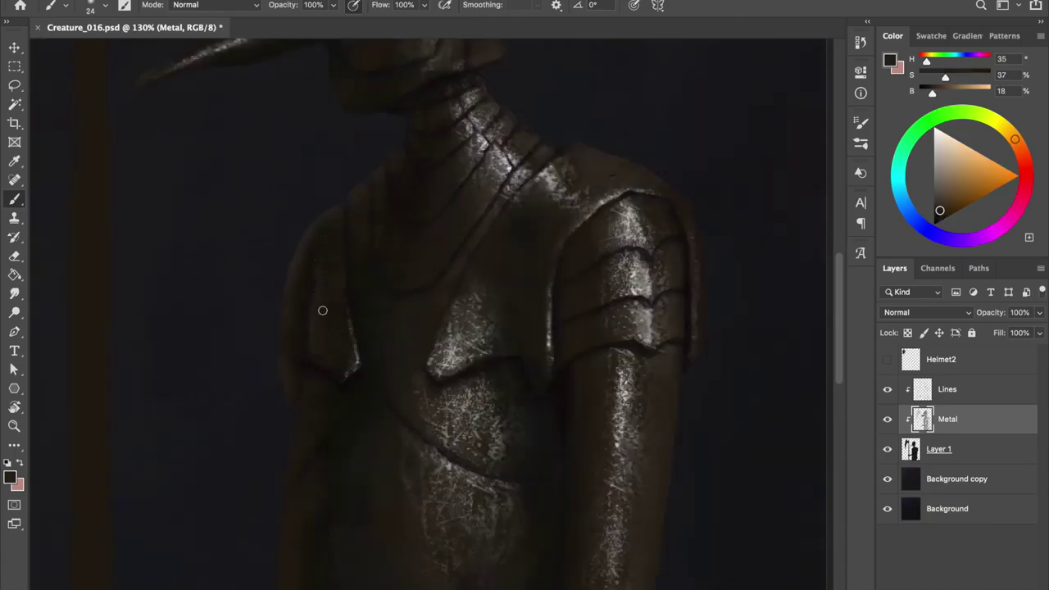
alt+click(358, 202)
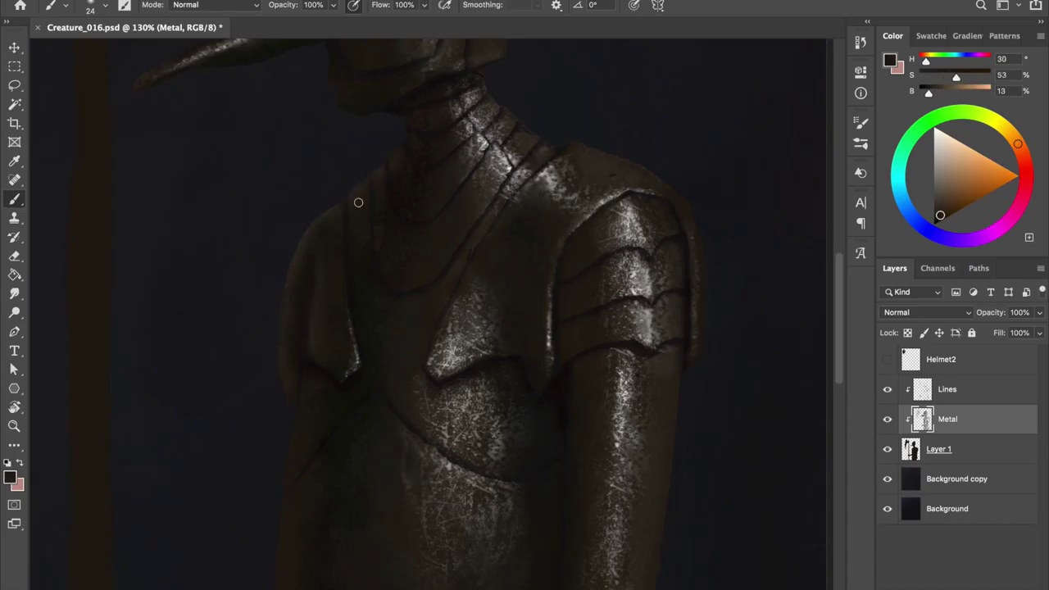
alt+click(305, 261)
alt+click(402, 214)
scroll(363, 300, down, 3)
alt+click(352, 296)
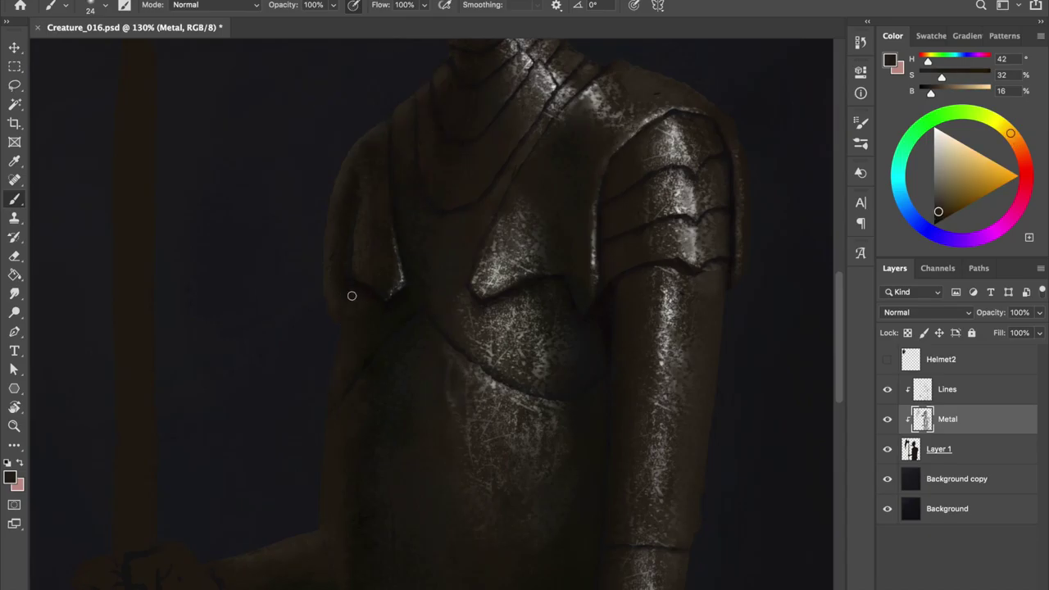
Paint a light grey scratch stroke across the chest armour
scroll(327, 311, down, 5)
scroll(316, 222, down, 3)
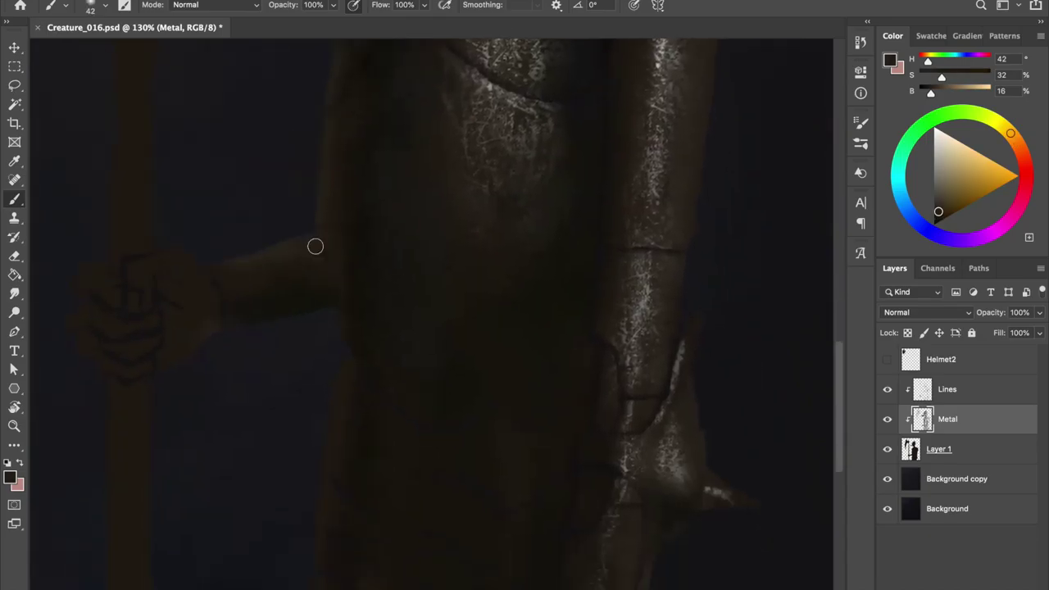
scroll(332, 274, down, 2)
scroll(340, 311, down, 2)
key(ctrl+s)
scroll(339, 271, up, 5)
alt+click(488, 319)
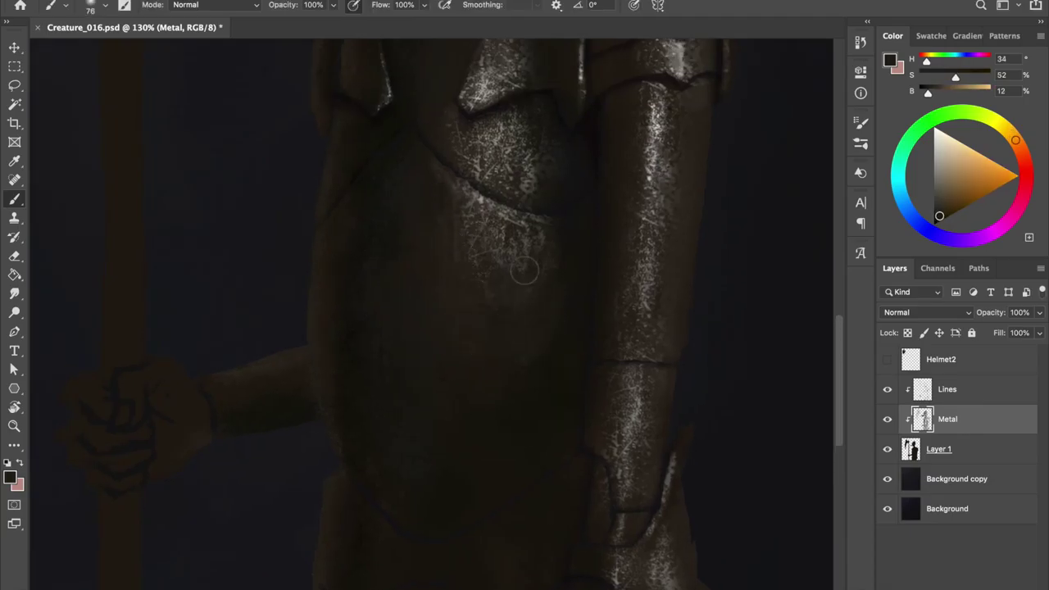
alt+click(503, 215)
mouse_move(503, 215)
mouse_down()
mouse_move(516, 238)
mouse_move(459, 270)
mouse_up()
Paint dark brown shading on the chest and save
key(bracketleft)
key(bracketleft)
key(bracketleft)
key(bracketright)
key(bracketright)
key(bracketright)
alt+click(533, 303)
drag(533, 303, 541, 318)
key(ctrl+s)
Add faint near-white texture strokes to the chest, then set 50% opacity with a near-black colour
alt+click(572, 83)
drag(498, 161, 500, 238)
key(ctrl+s)
drag(238, 169, 590, 164)
key(5)
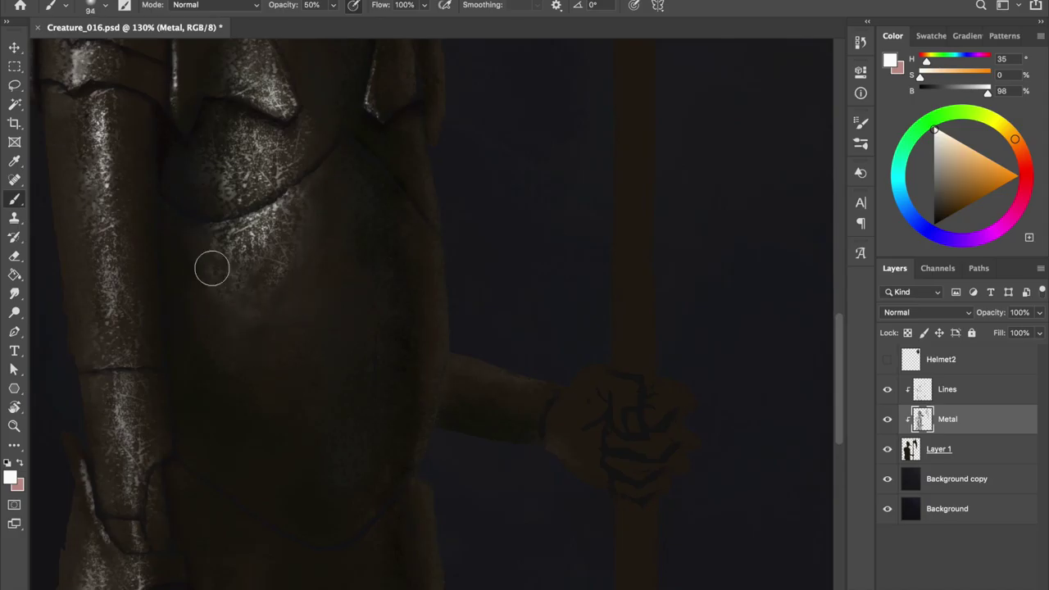
alt+click(293, 387)
key(ctrl+s)
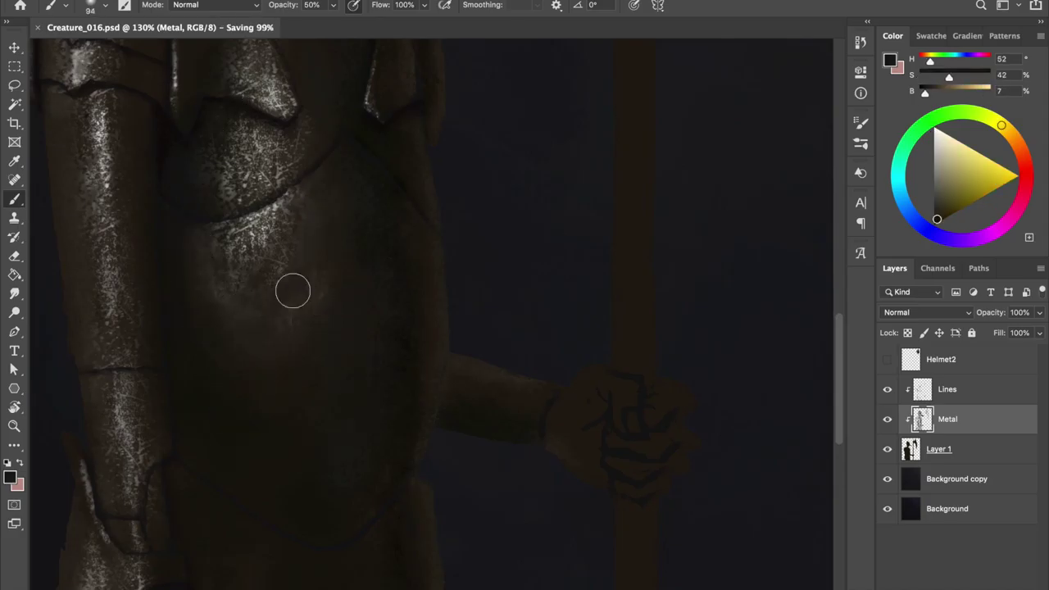
Sample brighter armour browns at a medium brush size and save the painting
scroll(281, 215, up, 10)
scroll(341, 393, up, 5)
alt+click(340, 310)
drag(340, 311, 346, 288)
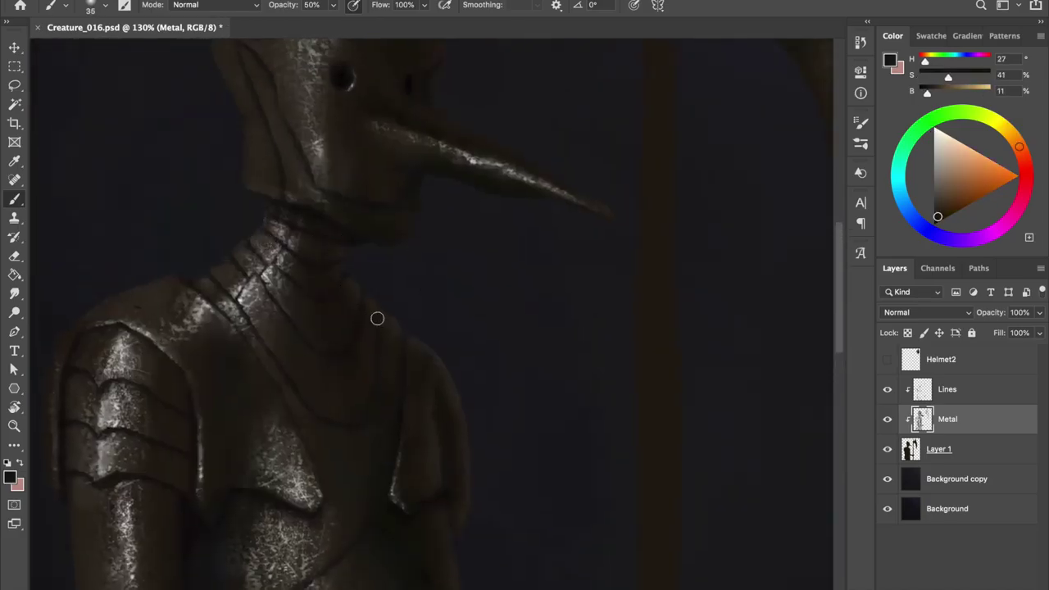
alt+click(375, 216)
key(ctrl+s)
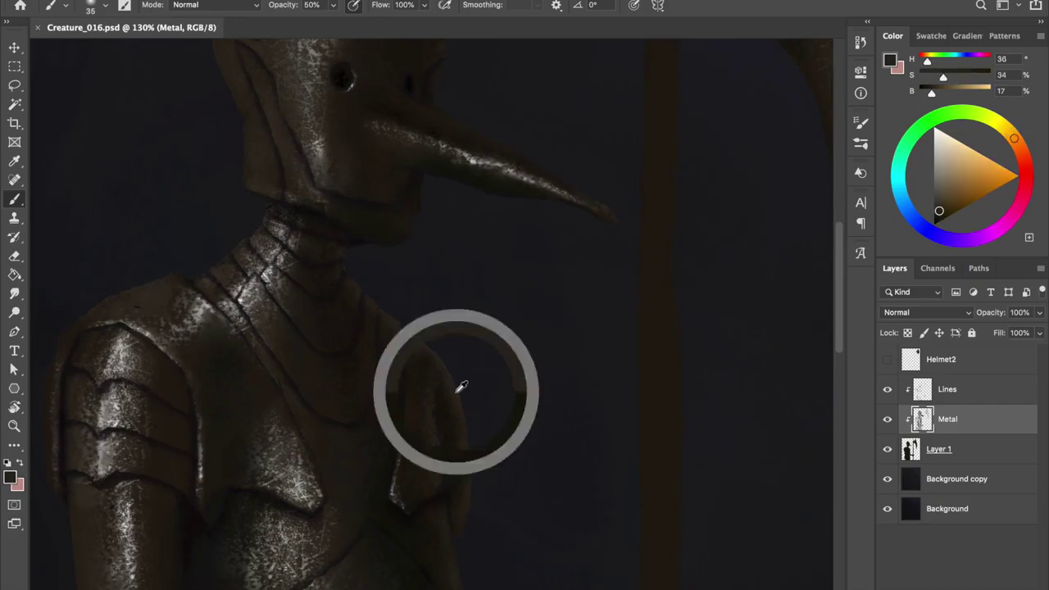
Paint soft shading on the far shoulder, then sample a shoulder brown on the Lines layer
scroll(455, 328, up, 5)
drag(455, 268, 451, 276)
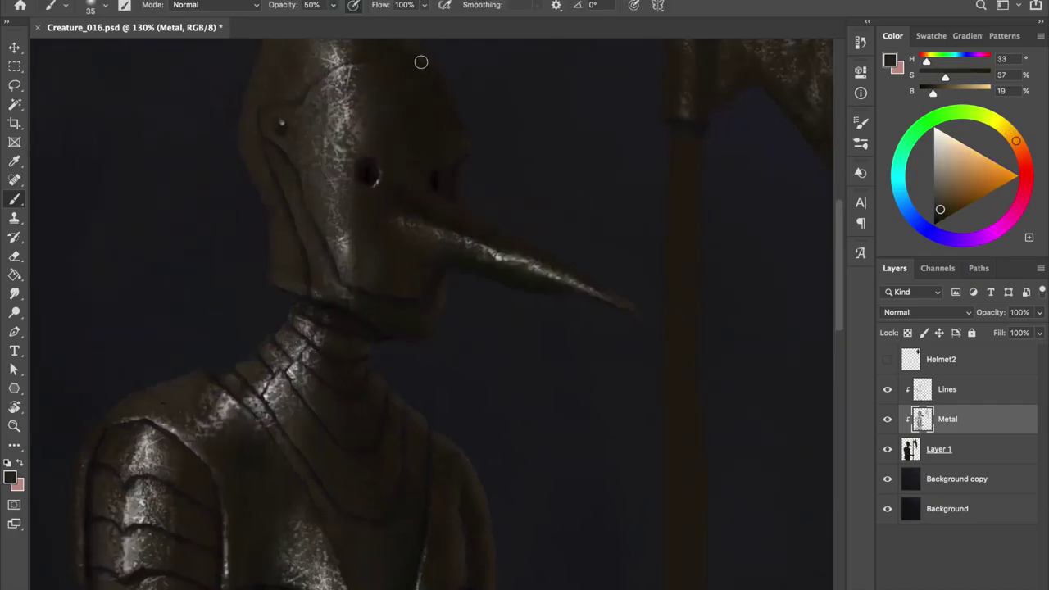
key(alt+bracketright)
alt+click(475, 476)
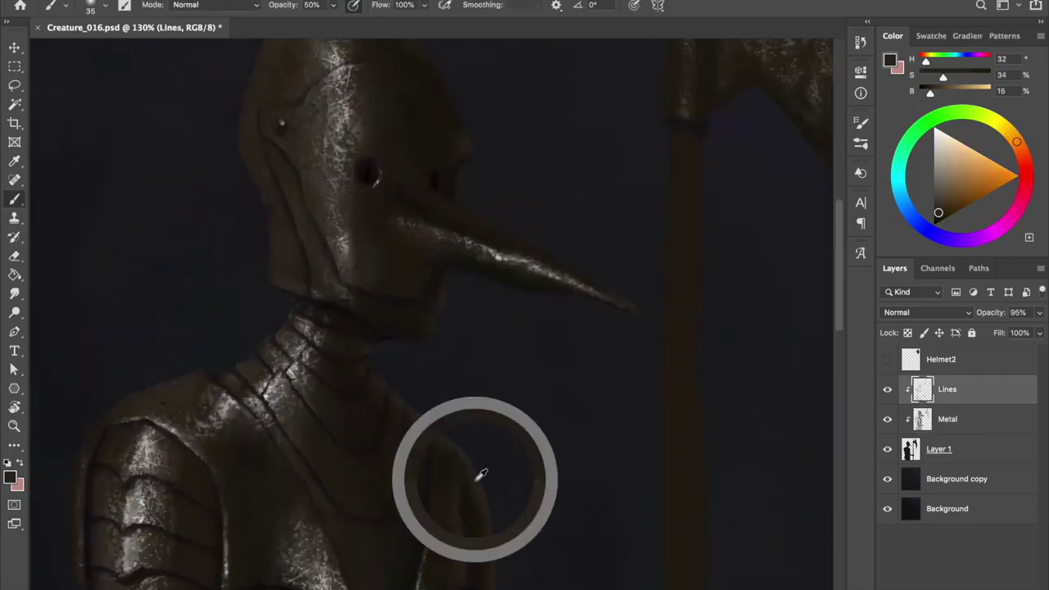
scroll(468, 211, up, 3)
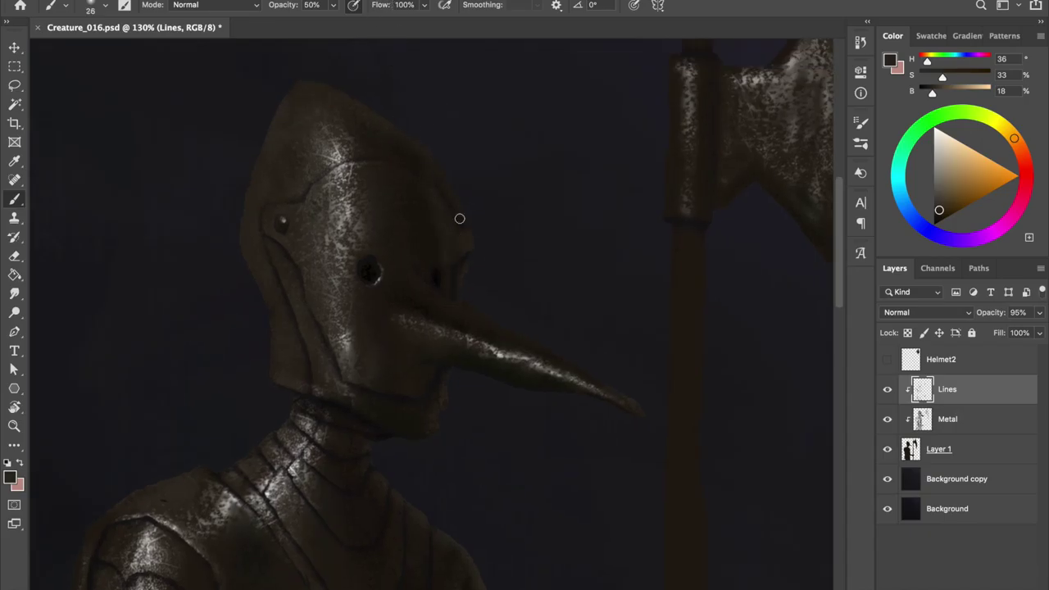
With the canvas mirrored, add fine detail with a smaller brush, save, and flip back
key(ctrl+shift+h)
scroll(499, 143, down, 2)
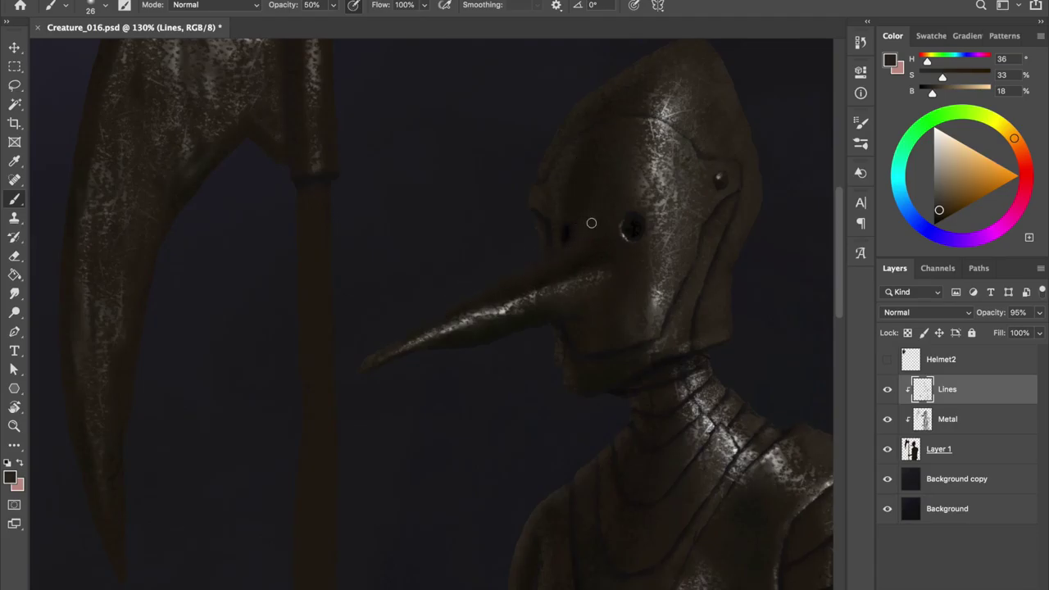
drag(571, 214, 586, 236)
key(ctrl+s)
key(ctrl+shift+h)
scroll(393, 117, up, 3)
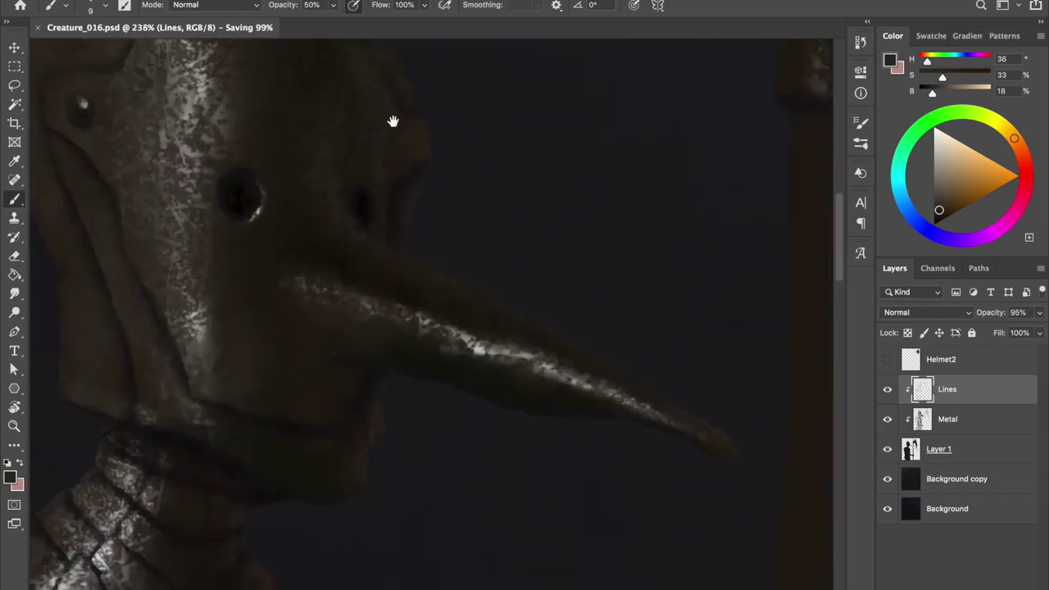
Switch to a new brush preset, merge the Lines layer down into Metal, and save
alt+click(393, 117)
right_click(394, 118)
double_click(569, 329)
alt+click(363, 205)
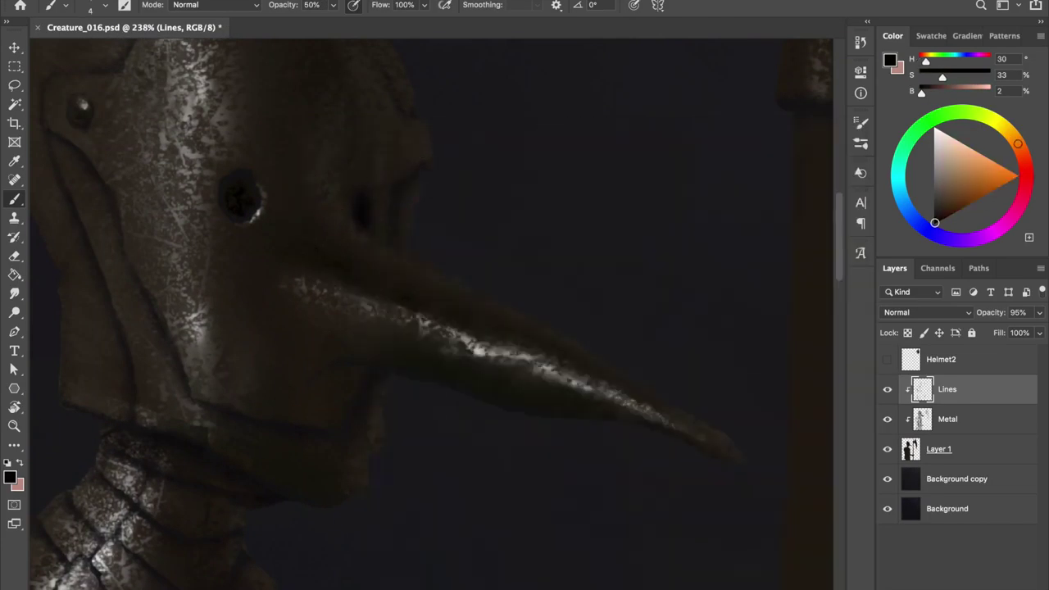
key(ctrl+e)
key(ctrl+s)
alt+click(551, 255)
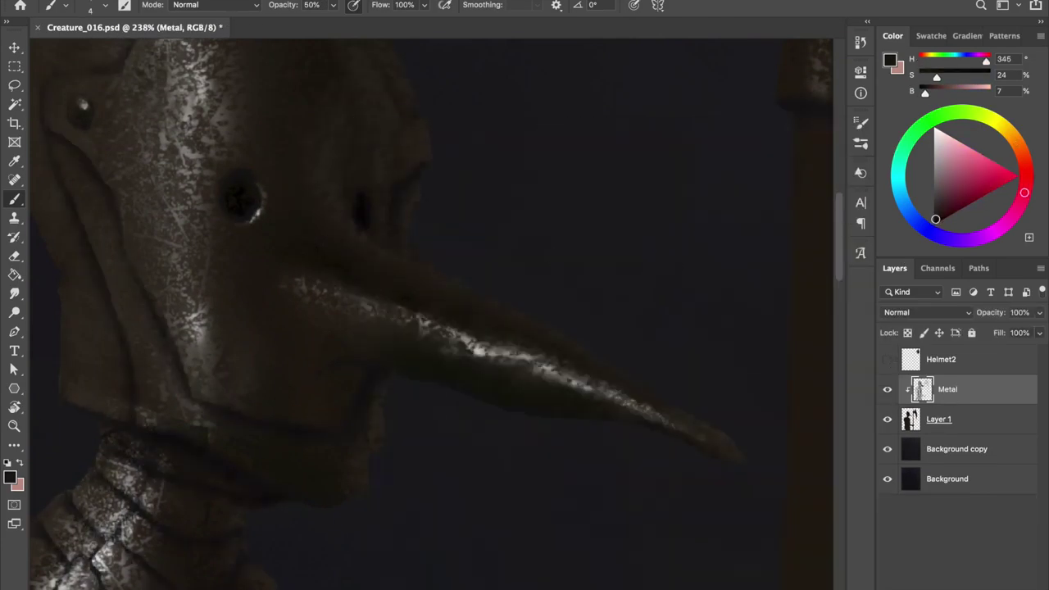
Mirror the canvas, sample a helmet brown with a chosen brush preset, and save
key(ctrl+s)
scroll(426, 314, down, 3)
key(ctrl+shift+h)
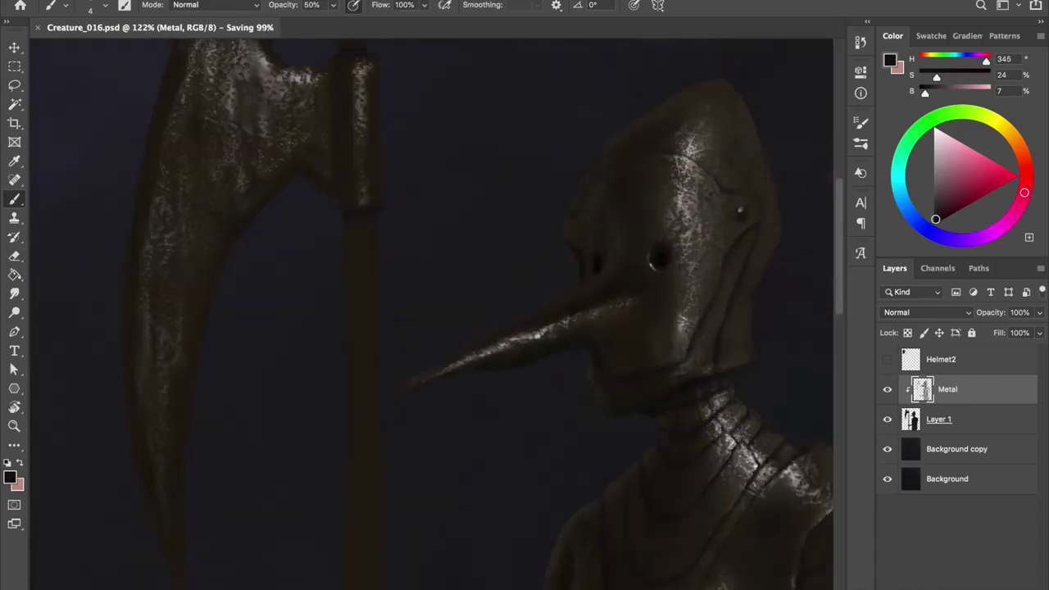
scroll(358, 118, up, 2)
scroll(433, 180, up, 2)
alt+click(456, 316)
right_click(459, 316)
key(Return)
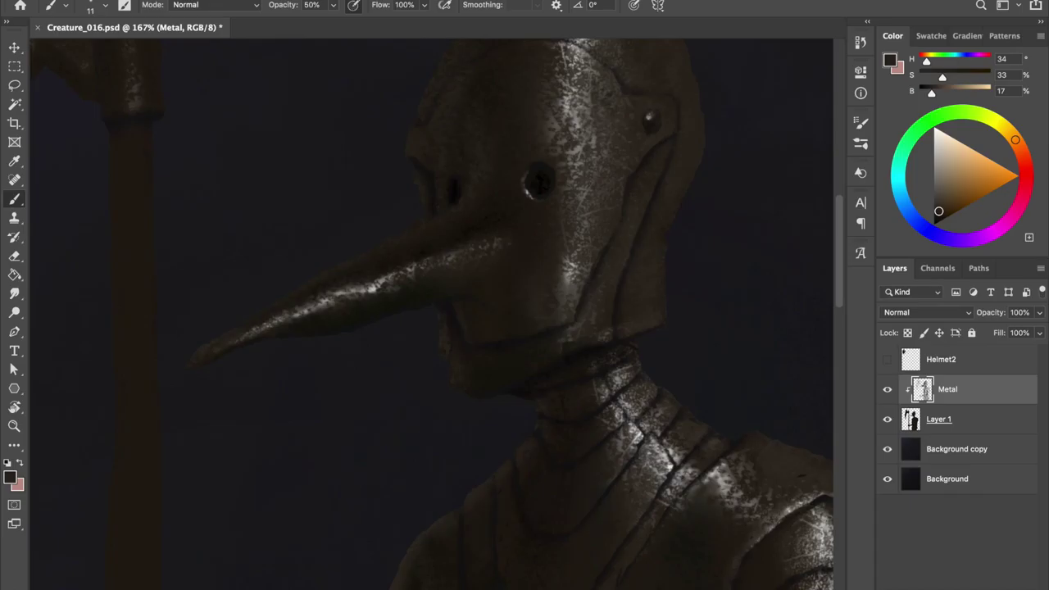
key(ctrl+s)
key(ctrl+s)
Sample near-black and dark browns at smaller brush sizes for fine helmet shading
scroll(536, 176, down, 3)
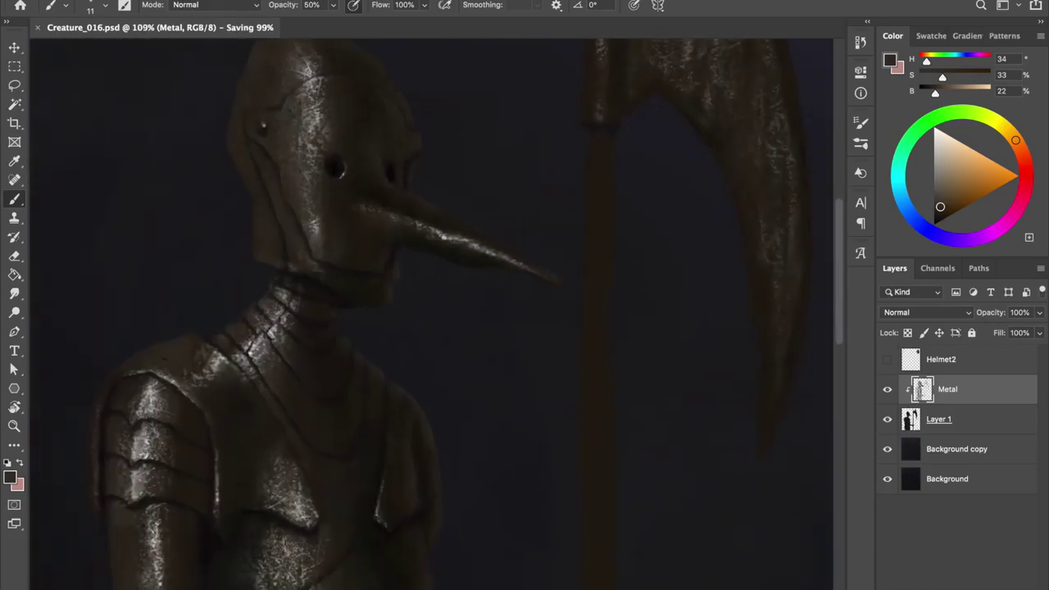
alt+click(381, 439)
scroll(373, 312, up, 3)
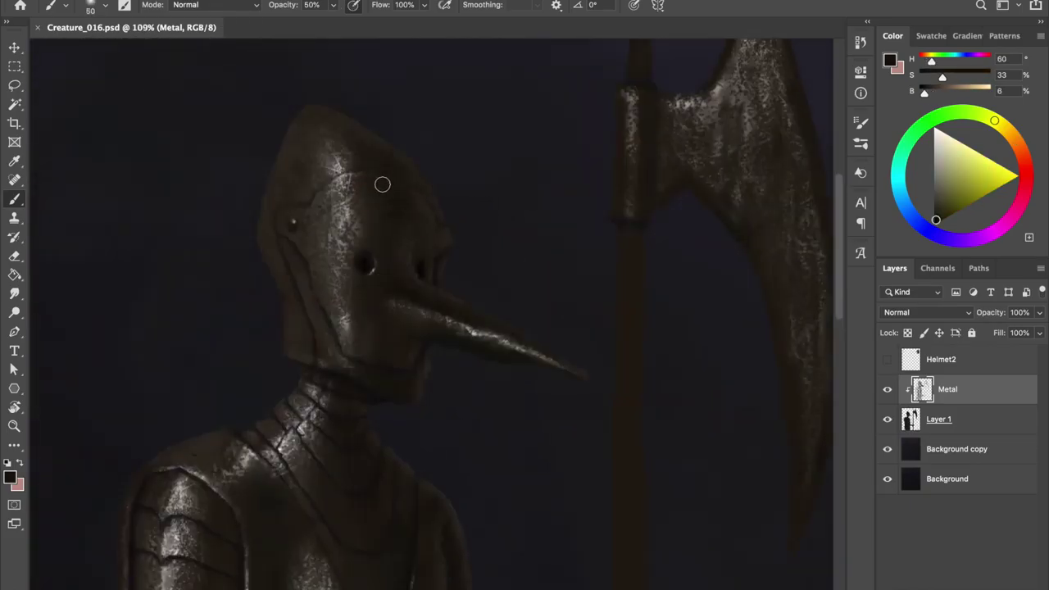
ctrl+alt+drag(329, 119, 354, 134)
alt+click(389, 182)
ctrl+alt+drag(389, 182, 390, 183)
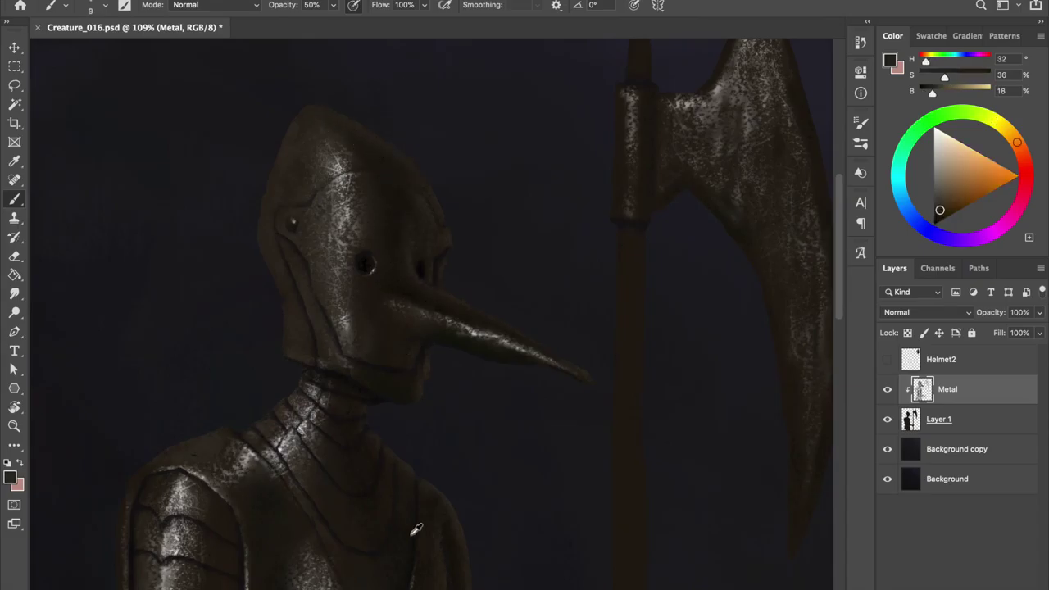
scroll(415, 529, down, 3)
alt+click(415, 530)
ctrl+alt+drag(361, 159, 373, 159)
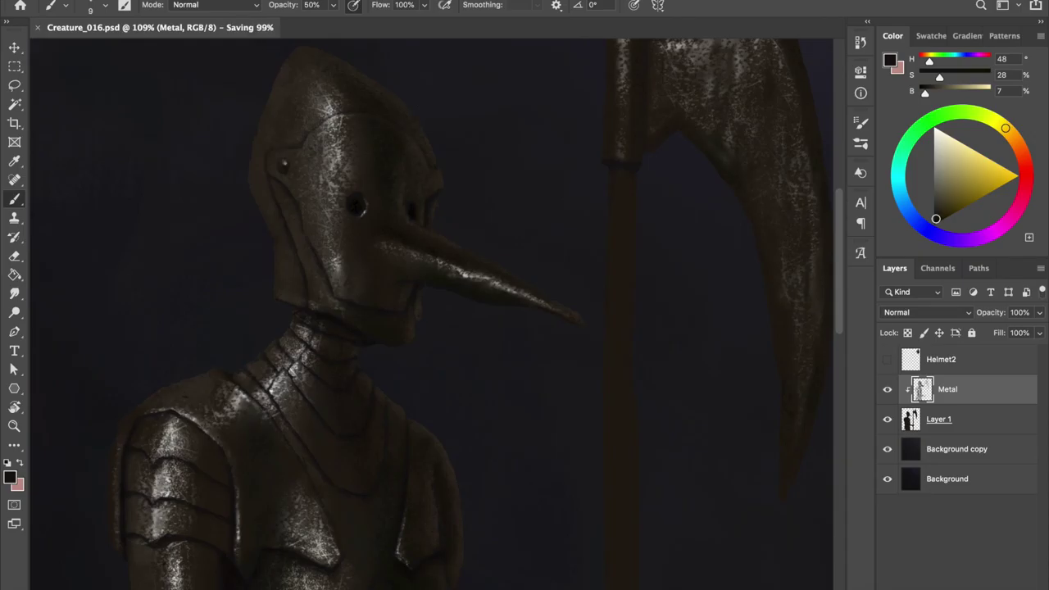
alt+click(371, 158)
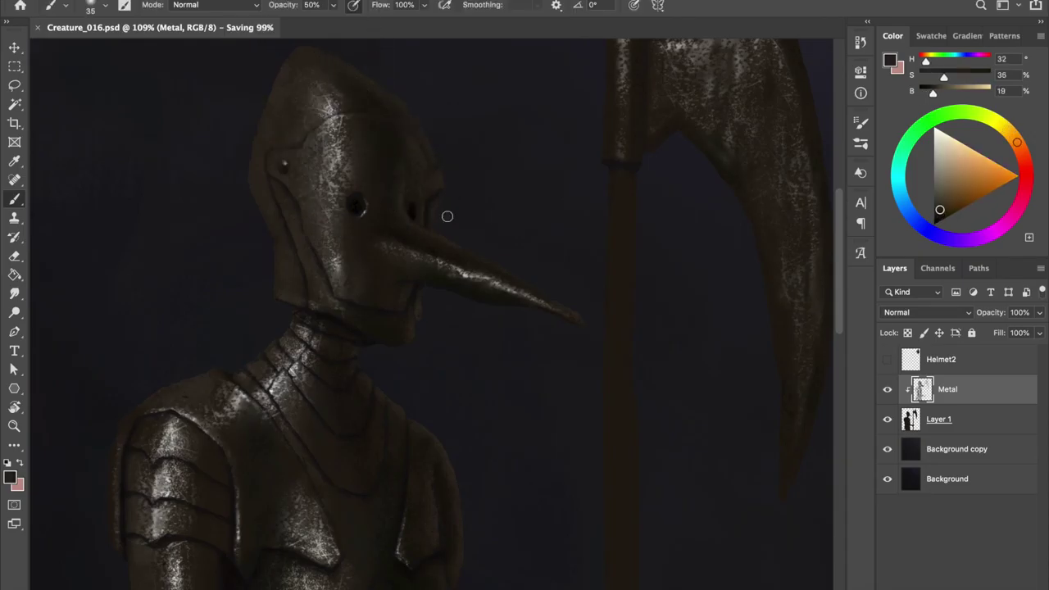
Shade around the beak with saturated, darker and greyer tones, then mirror the view and save
scroll(448, 216, down, 3)
alt+click(367, 224)
ctrl+alt+drag(394, 264, 379, 264)
alt+click(361, 255)
alt+click(414, 258)
alt+click(384, 259)
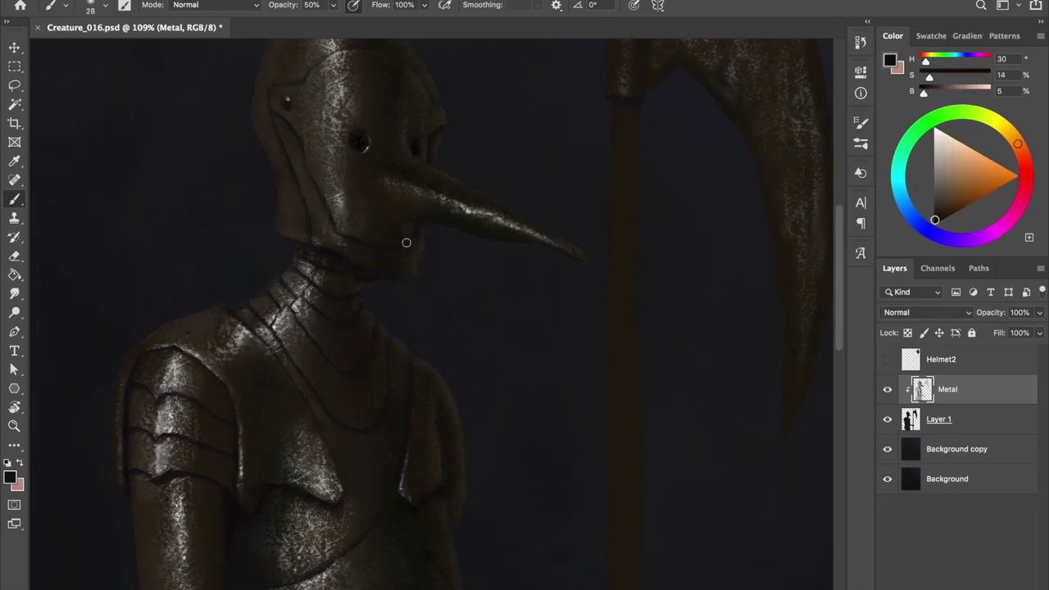
key(ctrl+shift+h)
key(ctrl+s)
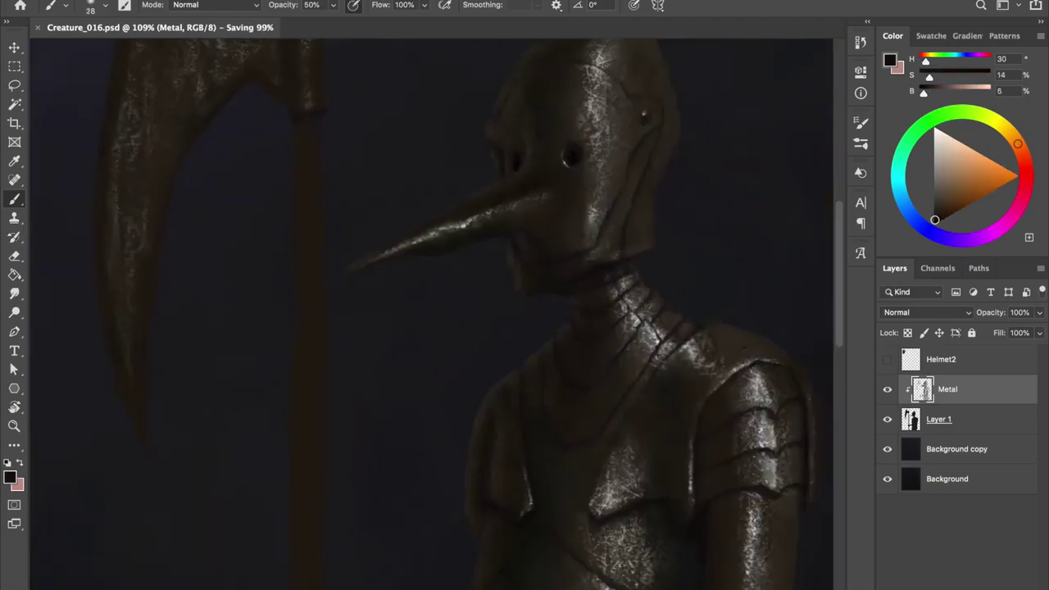
Add fine light grey highlights and dark brown forehead shading on the helmet, saving repeatedly
alt+click(403, 254)
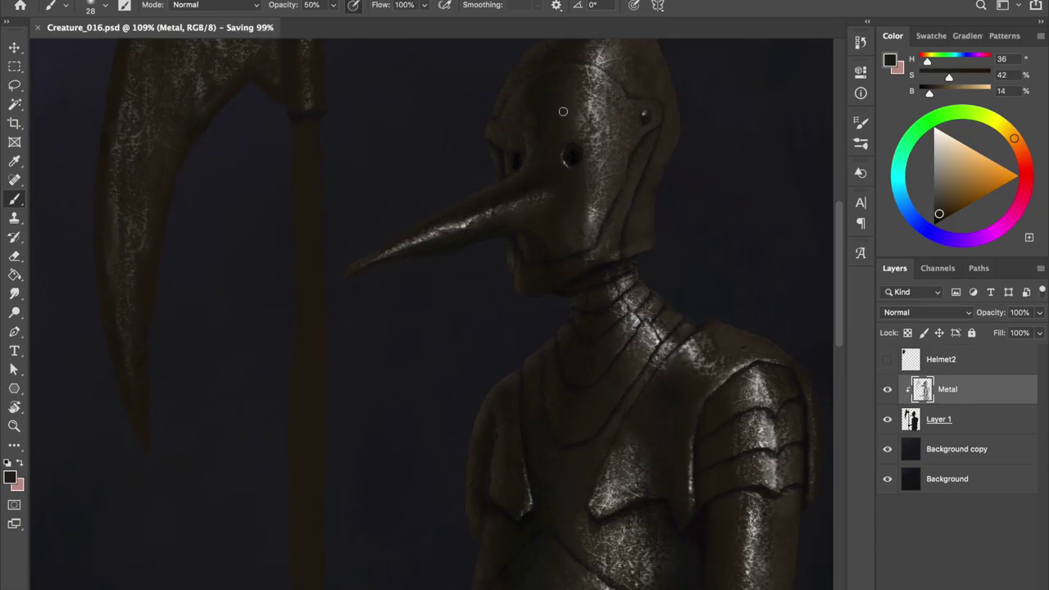
scroll(547, 279, up, 3)
alt+click(533, 82)
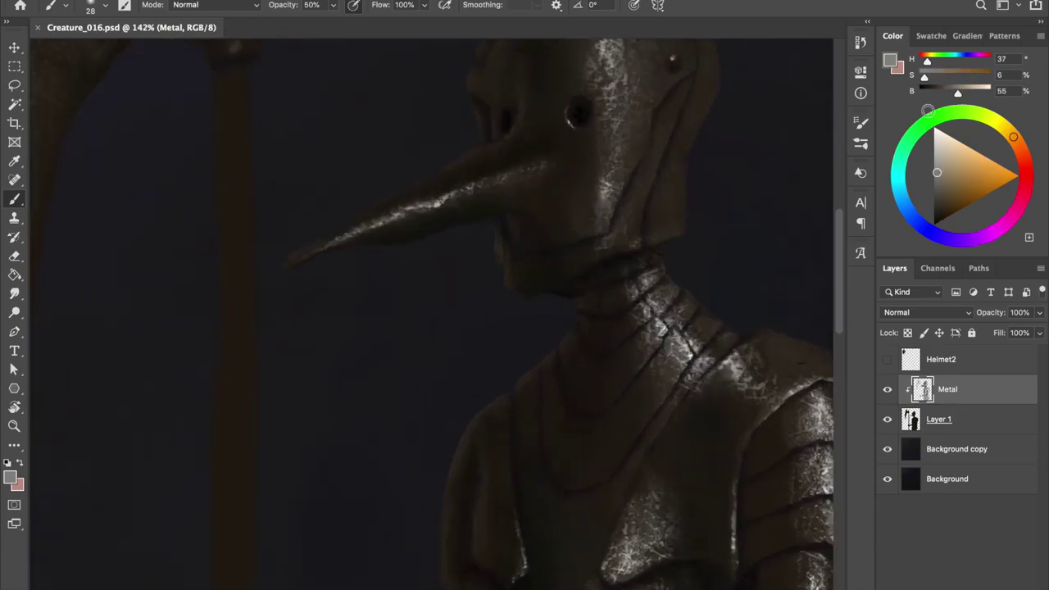
key(bracketleft)
key(bracketleft)
alt+click(512, 136)
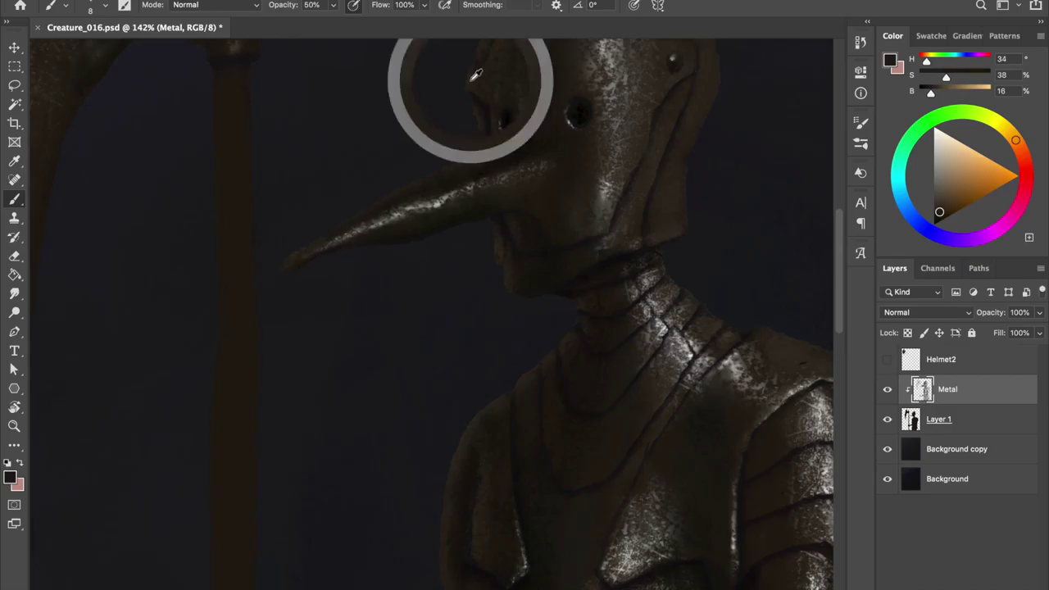
key(ctrl+s)
scroll(492, 139, down, 2)
scroll(482, 143, up, 3)
alt+click(461, 148)
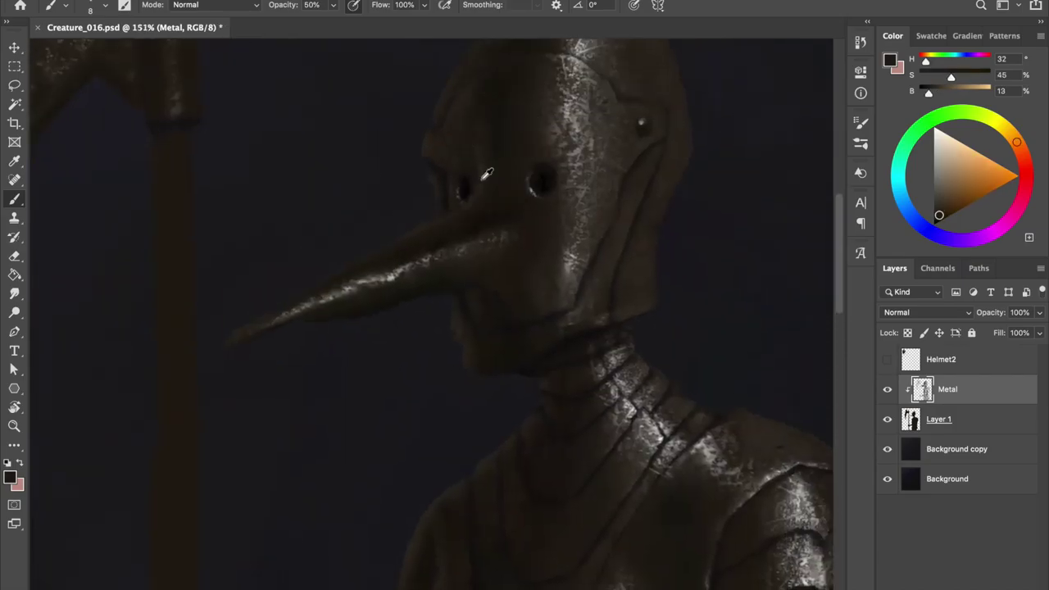
key(ctrl+s)
scroll(428, 85, down, 3)
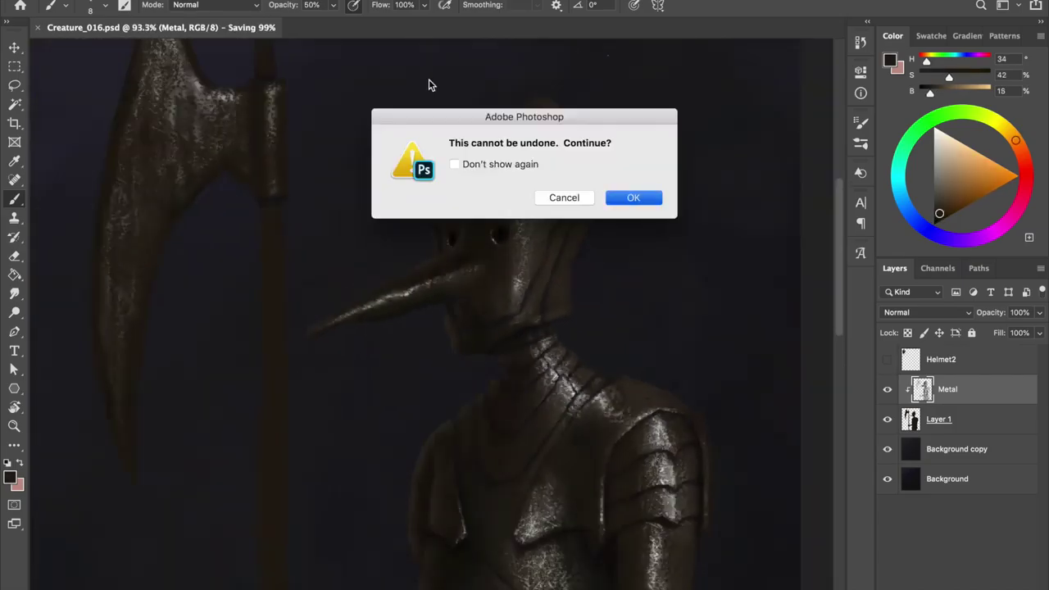
Dismiss the warning, sample a slightly lighter helmet brown, and save
key(Return)
scroll(544, 258, up, 3)
alt+click(533, 270)
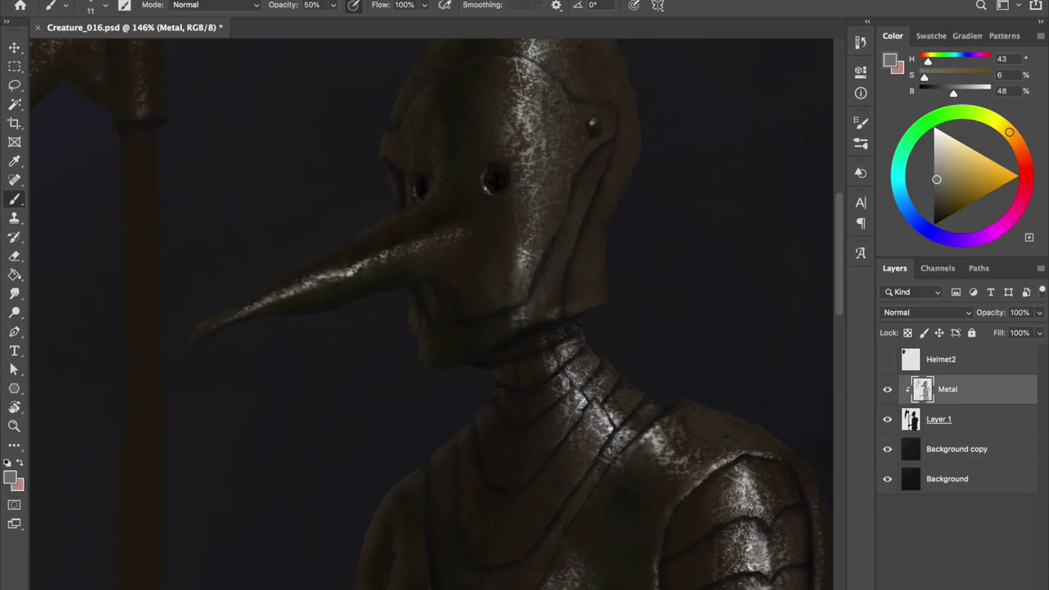
key(ctrl+s)
scroll(382, 243, right, 10)
scroll(382, 243, left, 4)
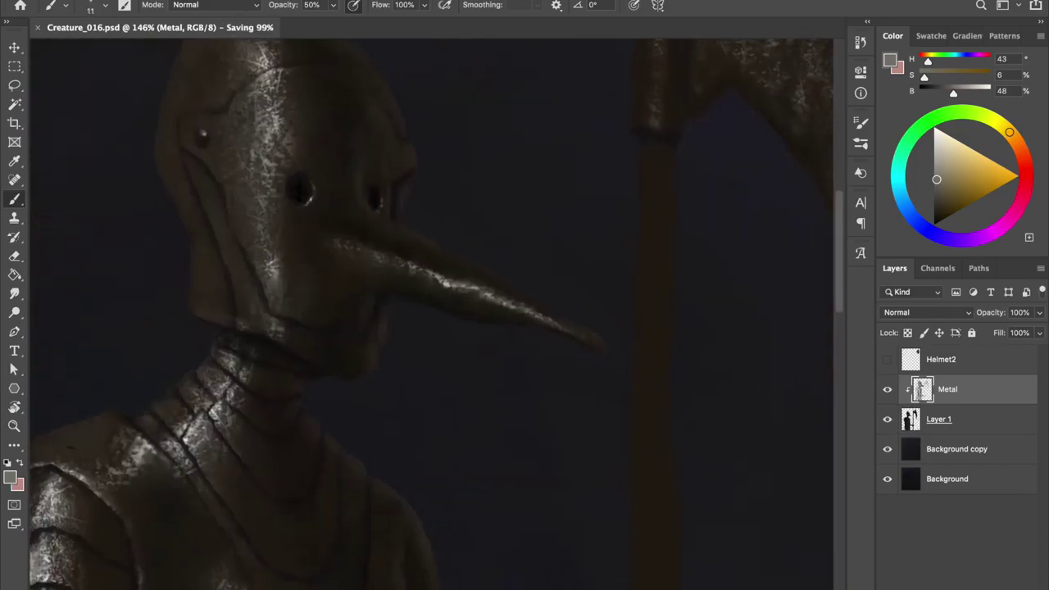
alt+click(248, 284)
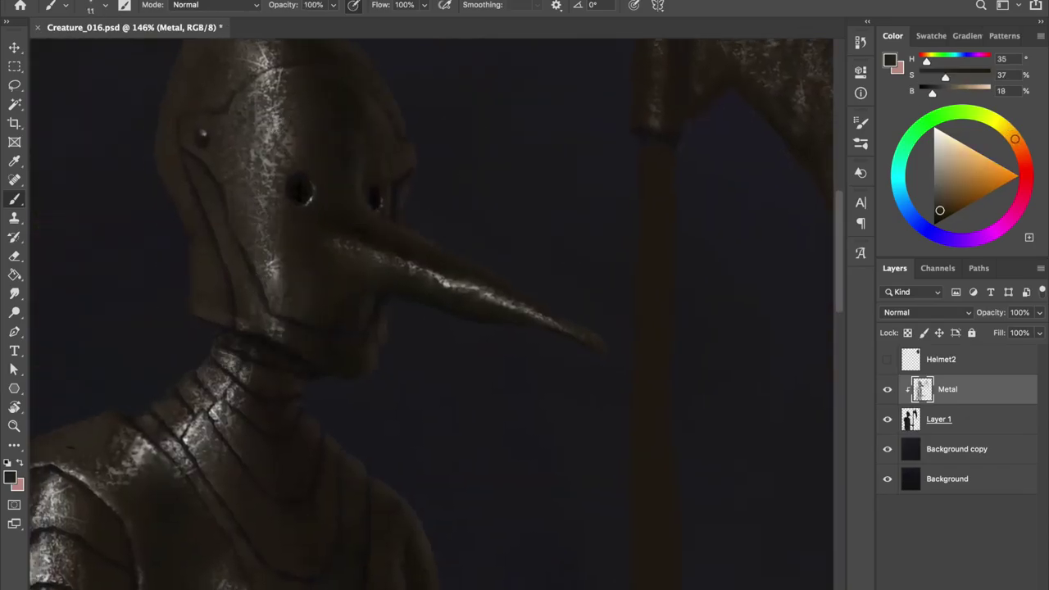
key(ctrl+s)
Sample a darker helmet brown, light grey glints and the neck's dark brown around the beak
alt+click(387, 322)
key(ctrl+s)
drag(499, 299, 520, 266)
alt+click(521, 266)
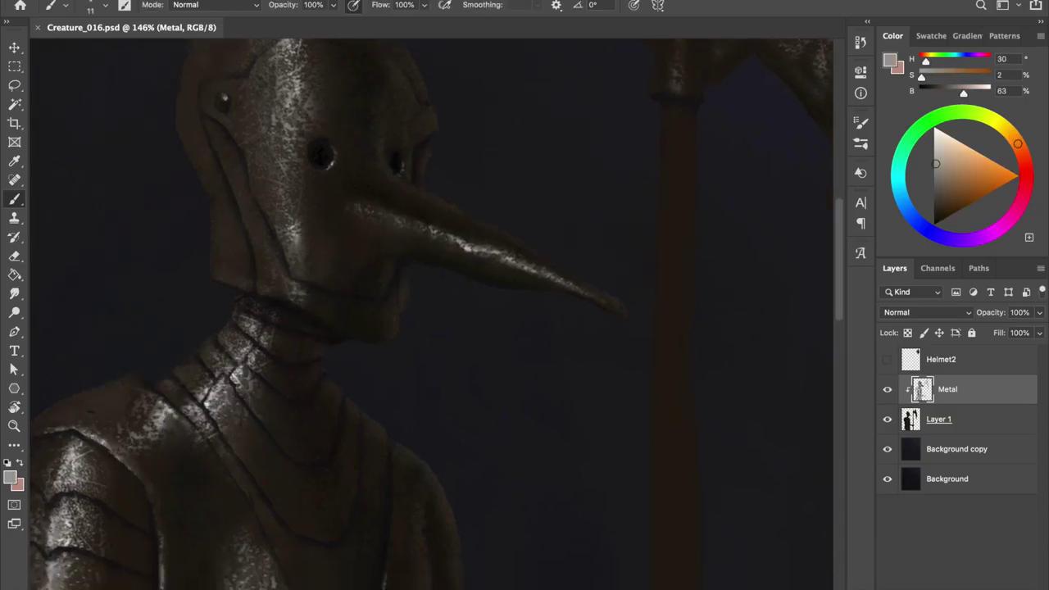
alt+click(301, 319)
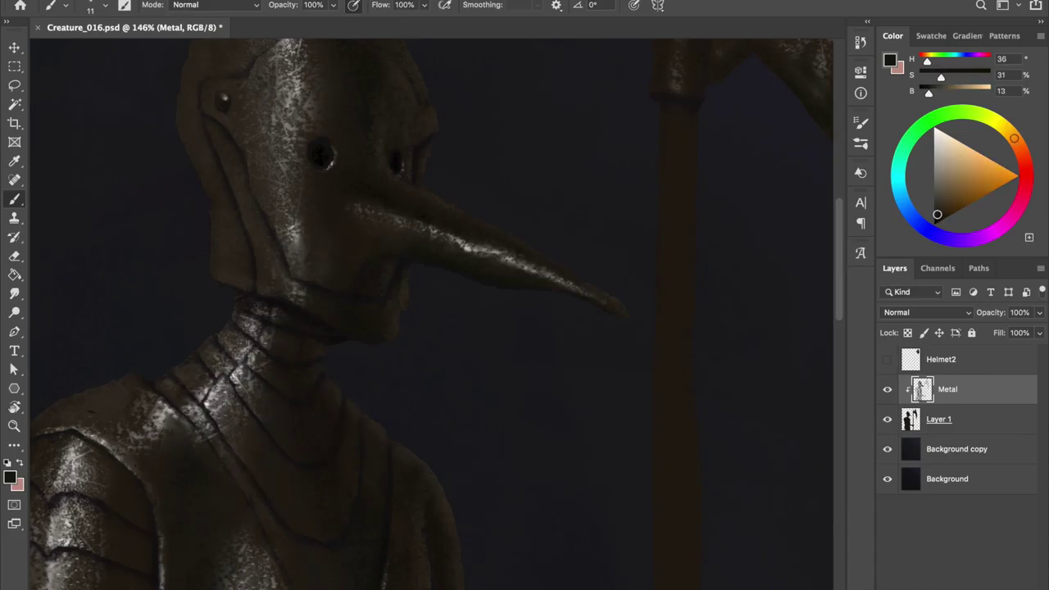
Switch to a larger brush preset with a near-black shadow colour and save
right_click(270, 123)
double_click(484, 461)
alt+click(246, 319)
key(ctrl+s)
scroll(297, 108, down, 3)
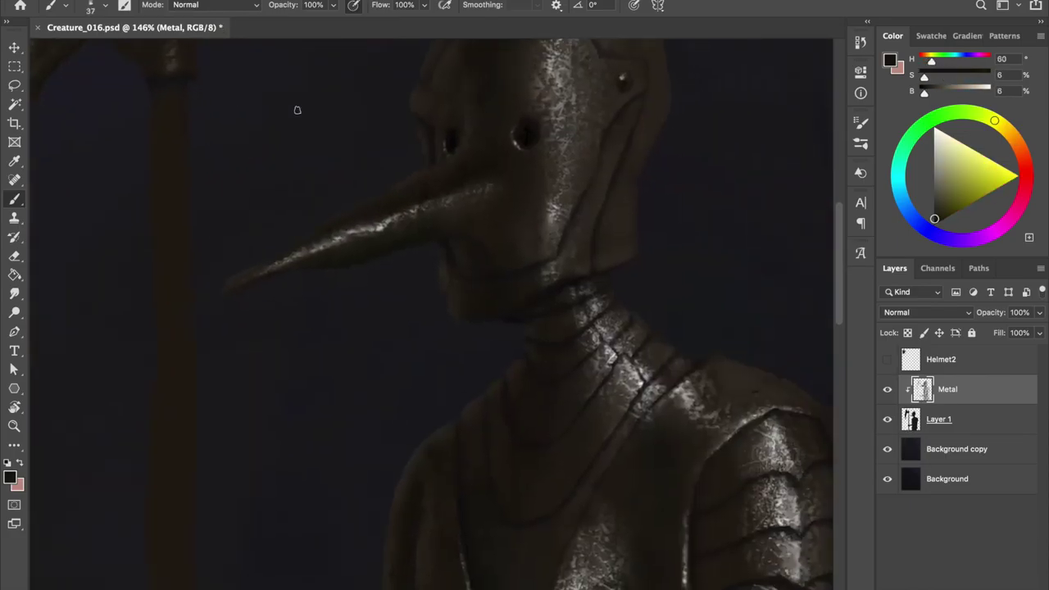
scroll(378, 244, up, 4)
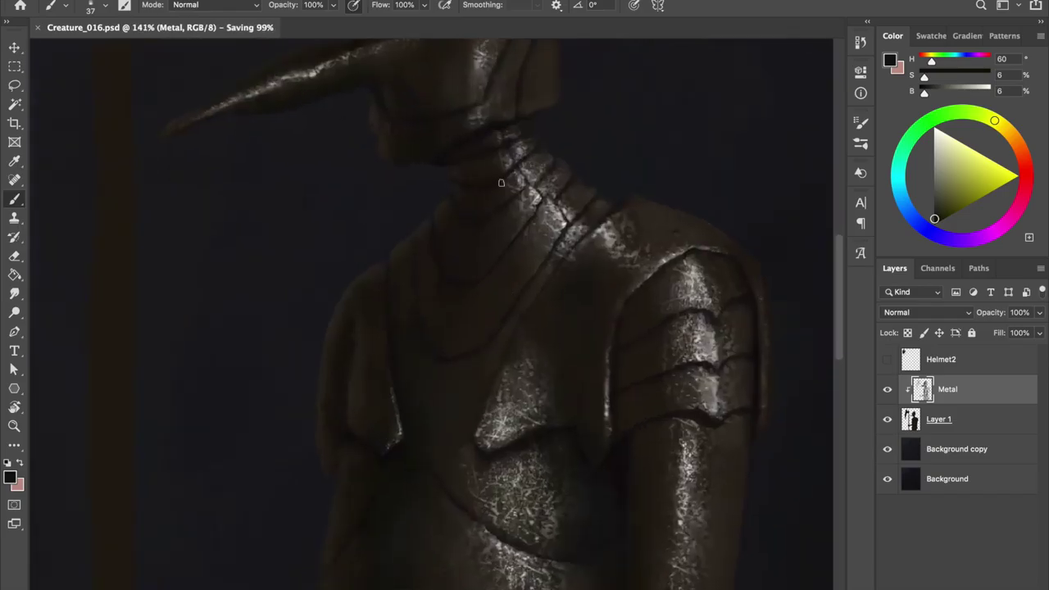
Sample dark and warm torso browns and paint shading onto the chest armour, then save
alt+click(417, 263)
drag(496, 335, 537, 300)
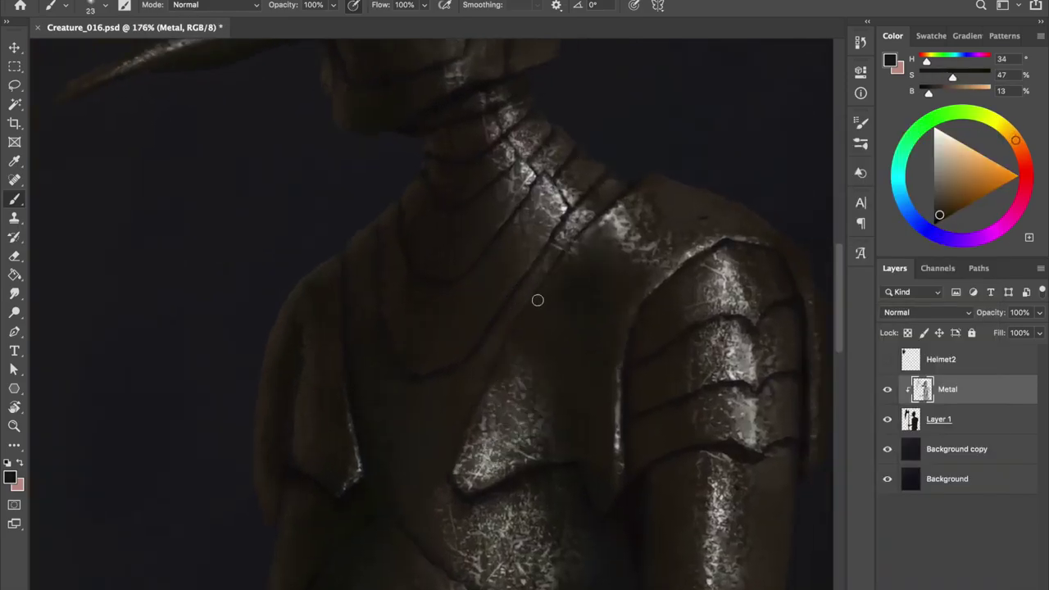
scroll(561, 263, up, 2)
alt+click(549, 246)
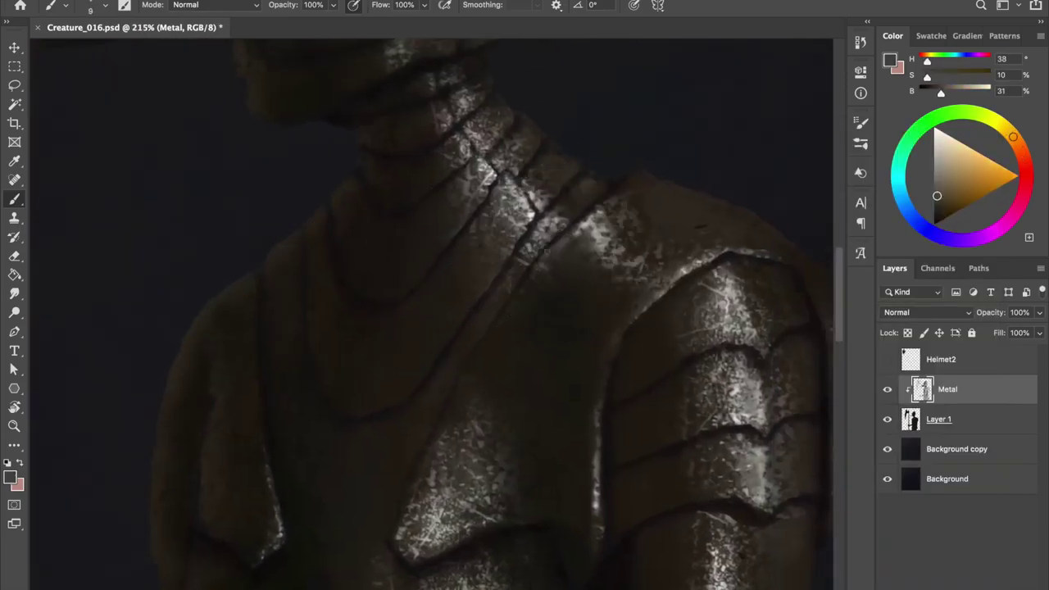
alt+click(527, 300)
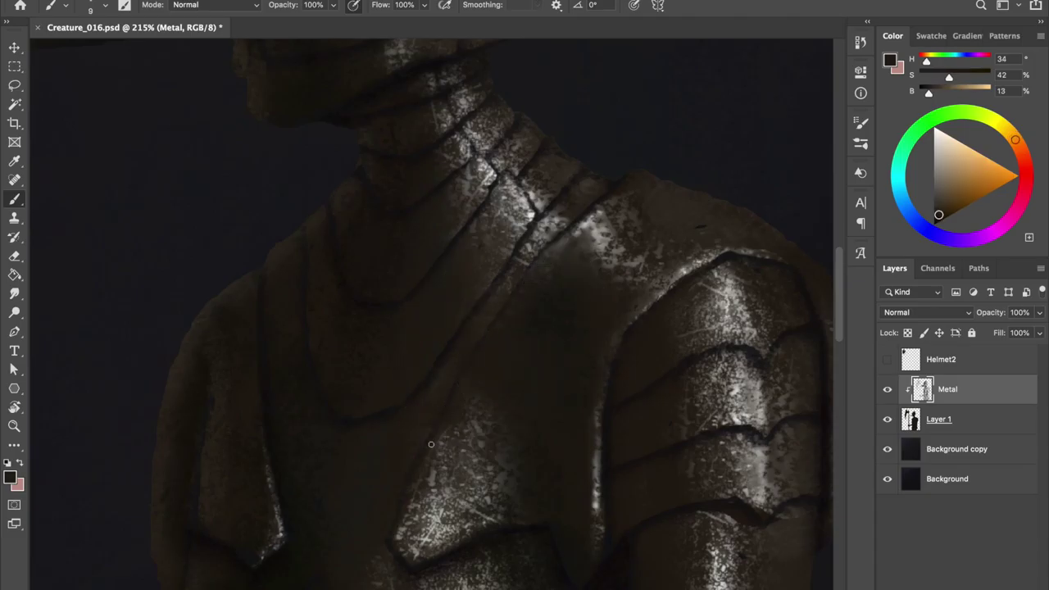
alt+click(418, 373)
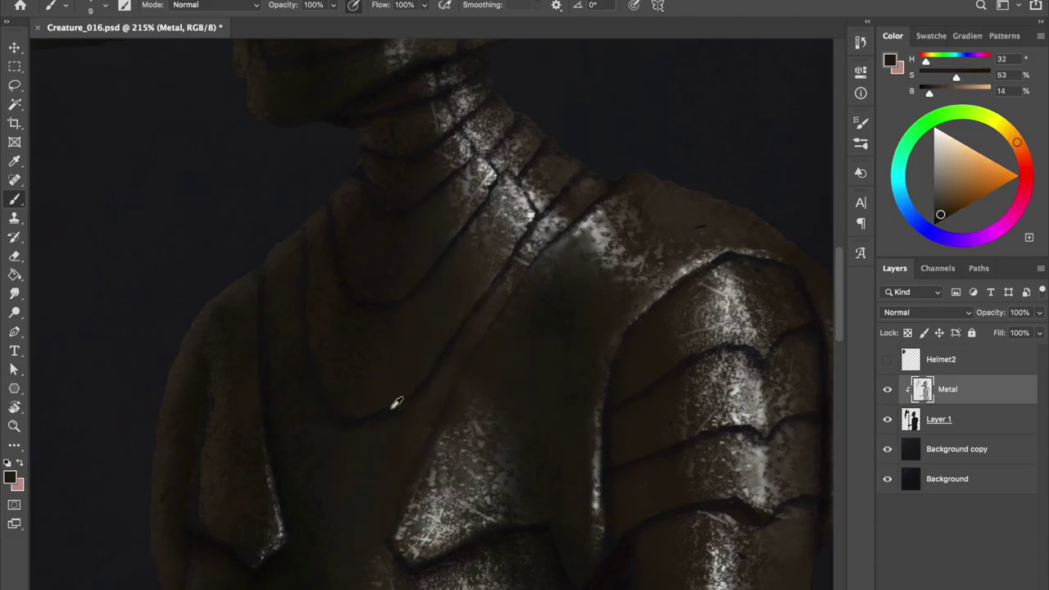
drag(411, 387, 429, 387)
alt+click(456, 357)
key(ctrl+s)
Paint darker brown shading on the shoulder armour with a finer brush
drag(388, 164, 357, 166)
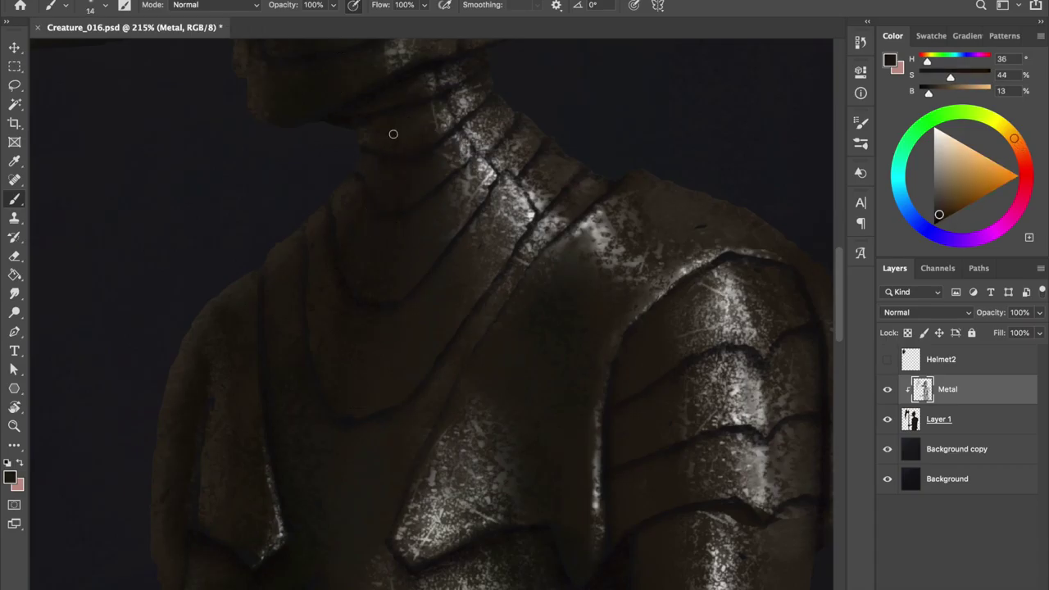
alt+click(580, 197)
alt+click(607, 197)
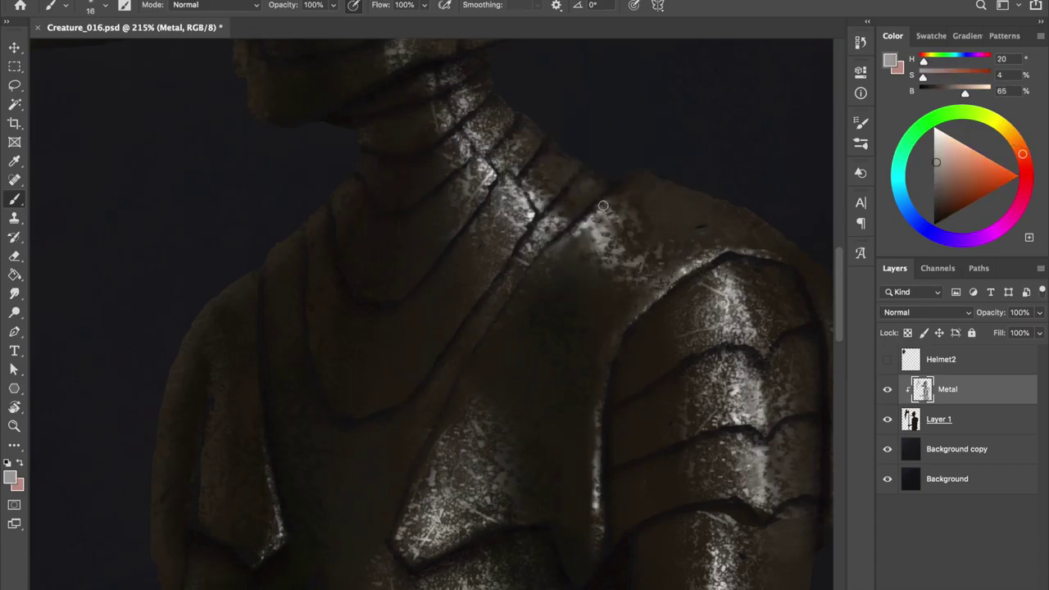
drag(611, 193, 637, 198)
key(ctrl+s)
key(ctrl+0)
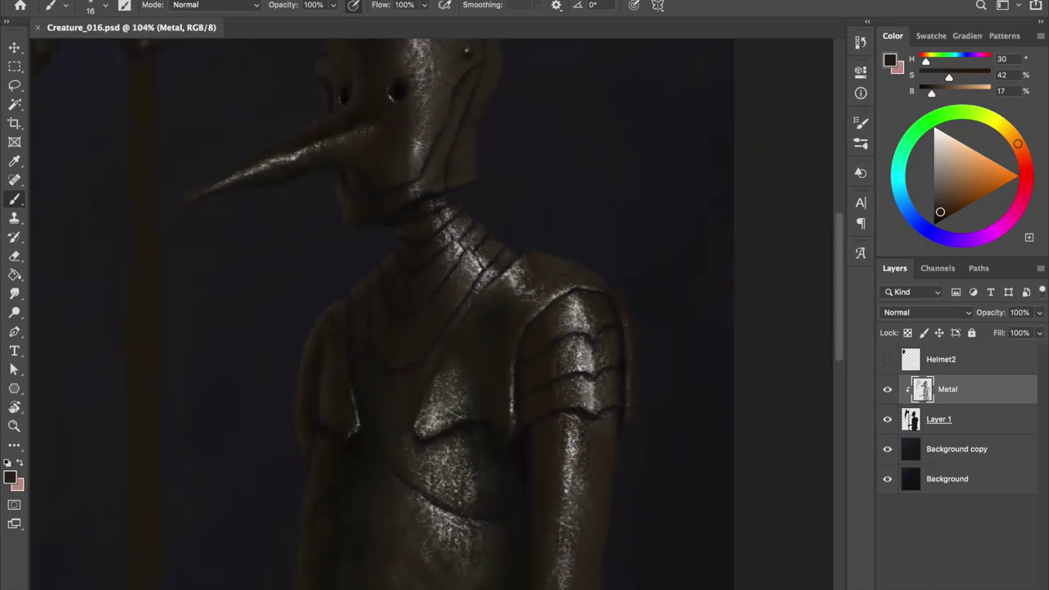
Paint a stroke along the neck armour with a smaller brush, resampling neck browns
scroll(431, 164, up, 5)
key(bracketleft)
alt+click(431, 164)
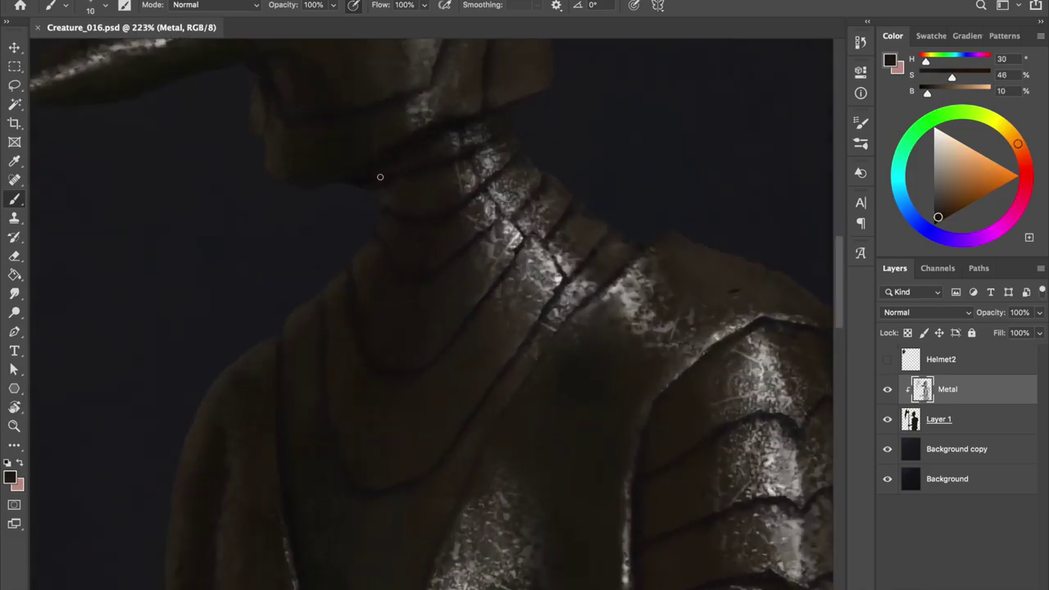
alt+click(435, 168)
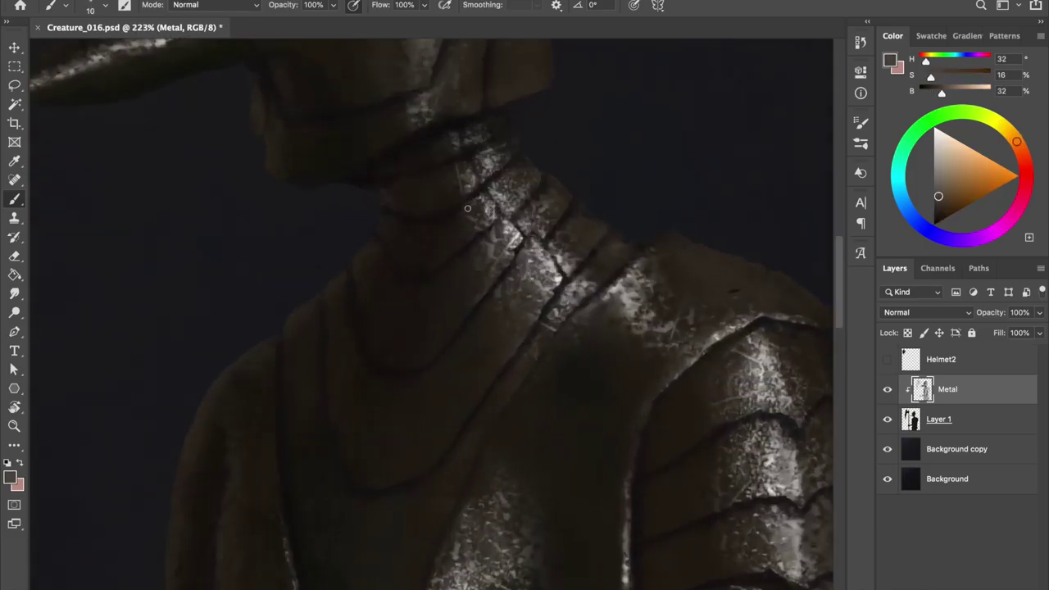
alt+click(493, 251)
alt+click(455, 256)
key(bracketleft)
Sample near-black shadows, warm browns and pale grey highlights around the neck, then save
alt+click(568, 205)
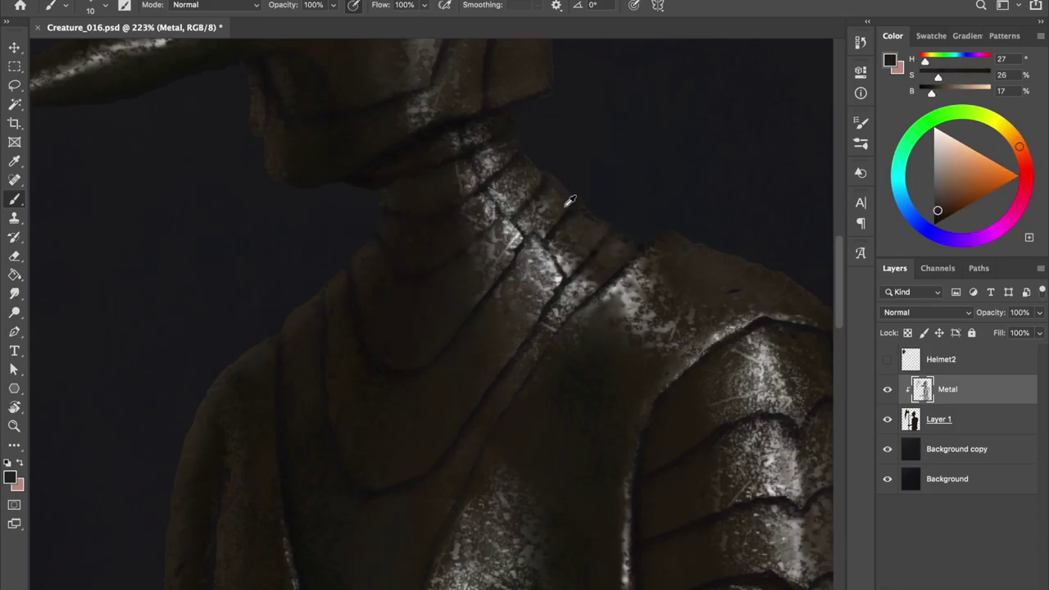
alt+click(565, 232)
alt+click(529, 200)
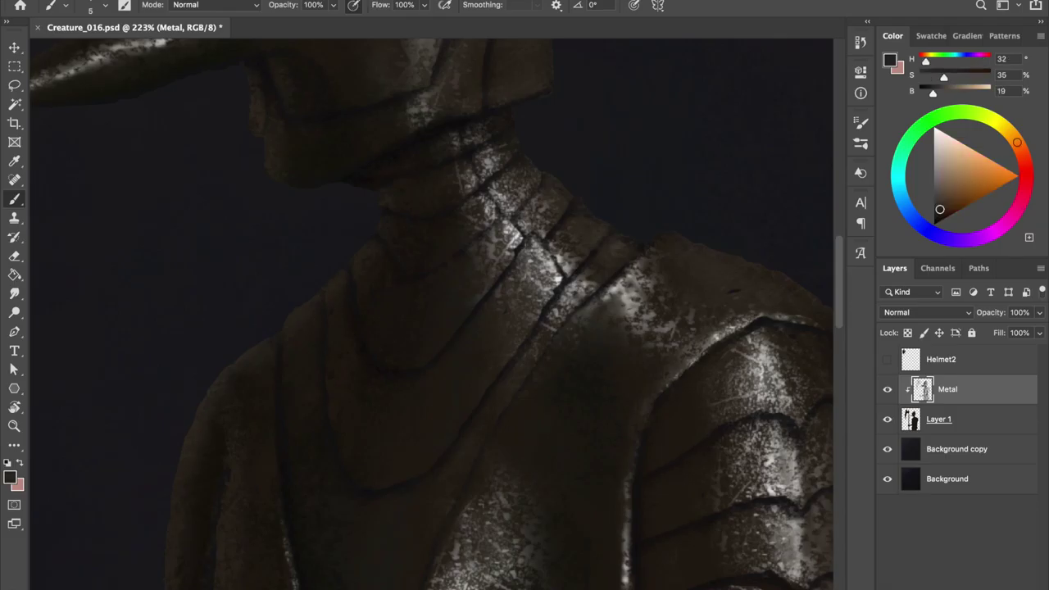
alt+click(489, 320)
alt+click(517, 250)
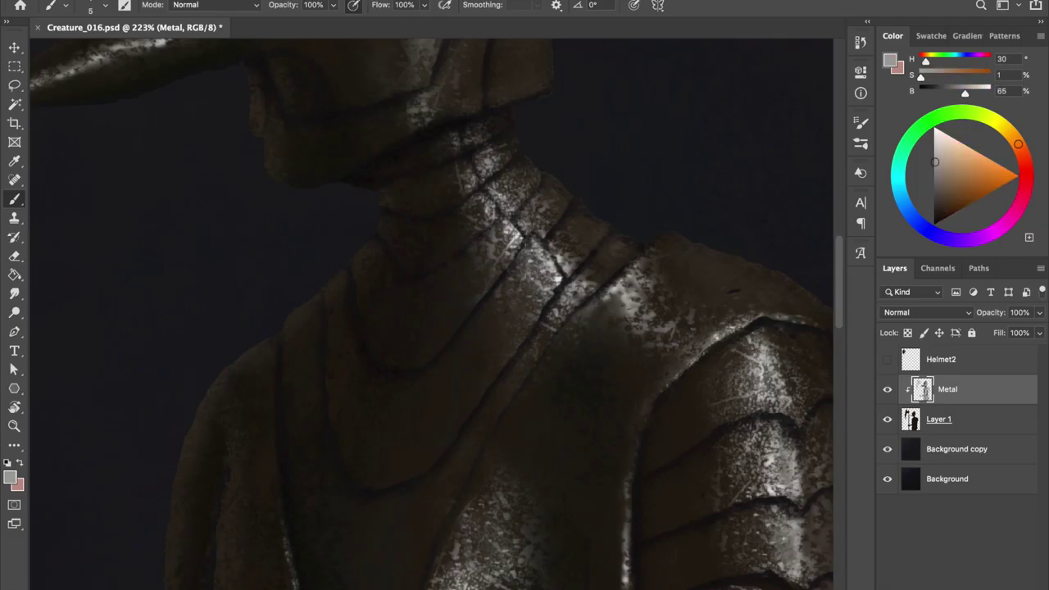
alt+click(560, 260)
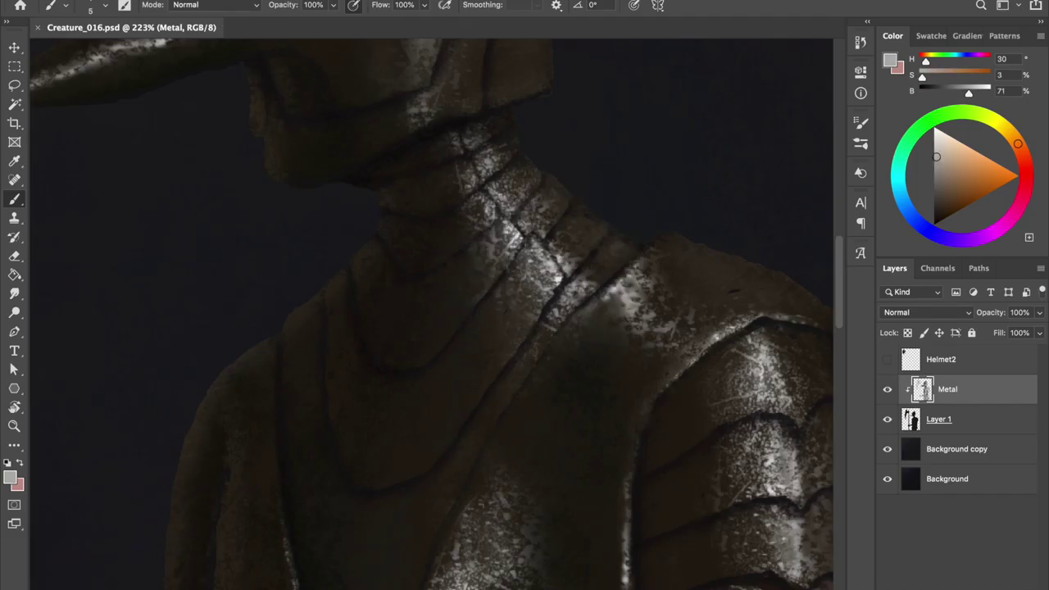
alt+click(566, 270)
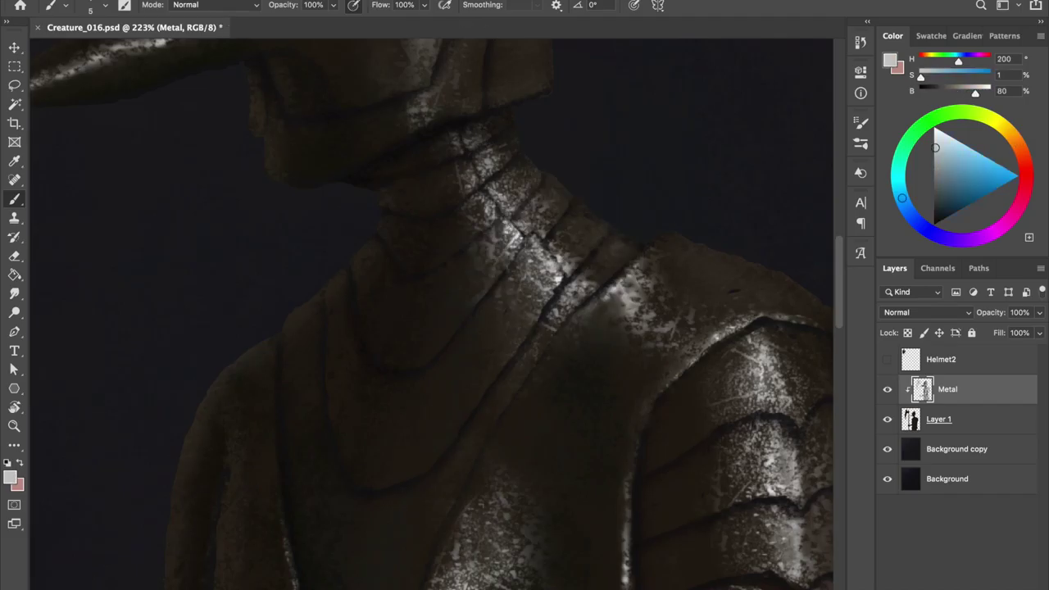
alt+click(559, 260)
key(ctrl+s)
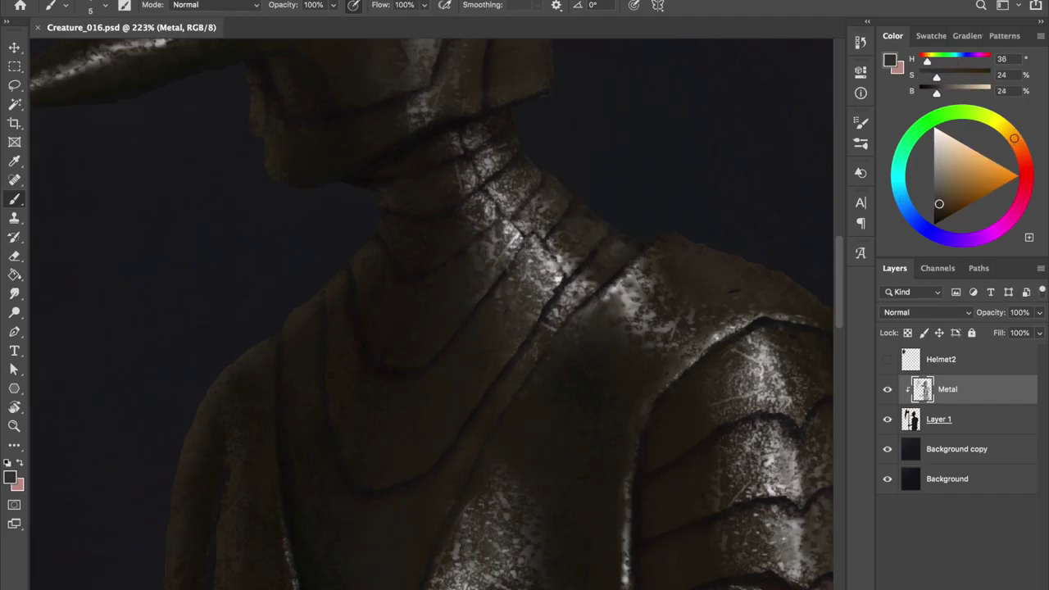
Dab a mid-grey highlight onto the neck armour
alt+click(573, 275)
click(574, 277)
scroll(547, 310, down, 5)
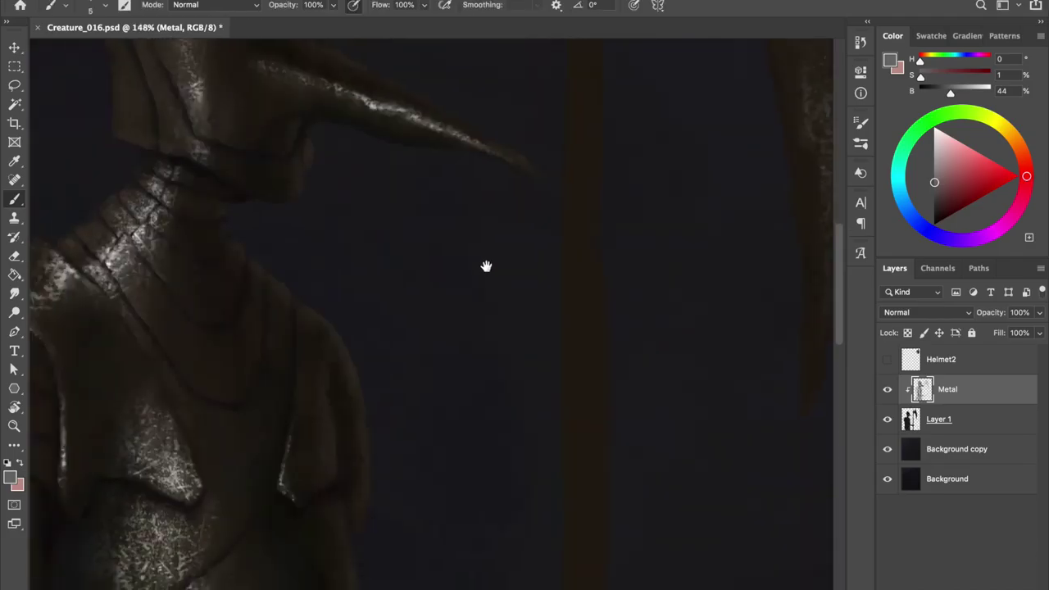
scroll(487, 270, down, 3)
scroll(510, 281, up, 6)
drag(462, 298, 536, 294)
Sample deep and warm browns along the shoulder armour
alt+click(536, 295)
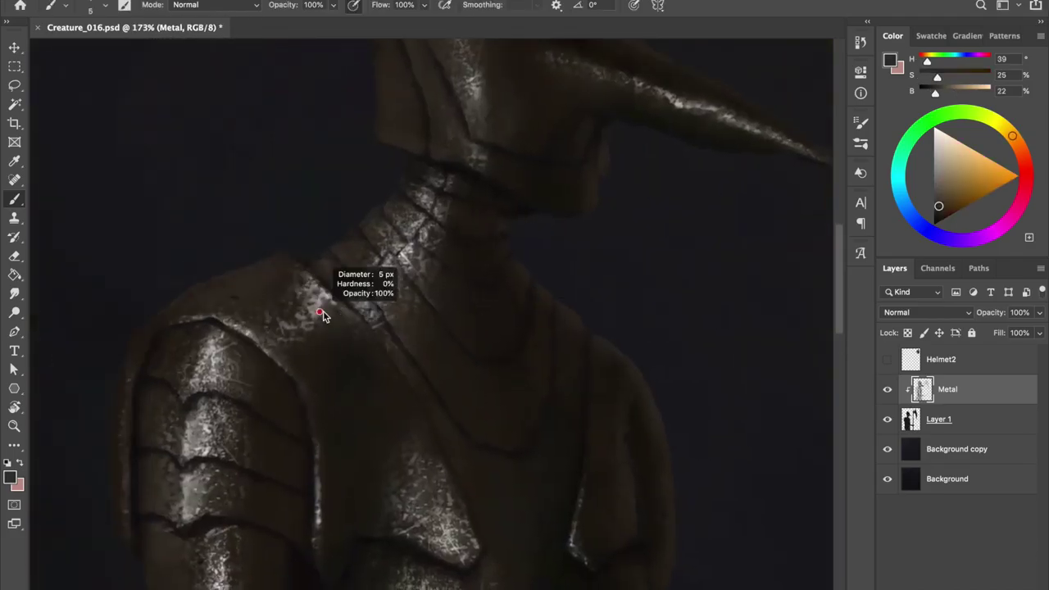
alt+click(289, 276)
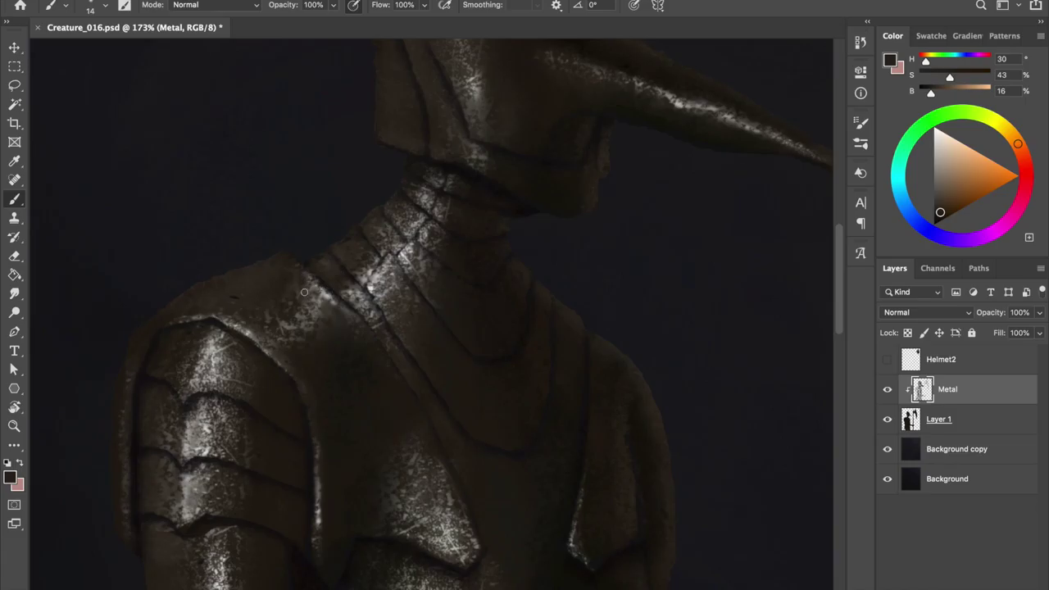
alt+click(343, 275)
alt+click(344, 317)
alt+click(386, 363)
alt+click(365, 332)
Shade the shoulder with a larger brush, add fine light-grey highlights, and save
drag(322, 373, 352, 358)
alt+click(325, 371)
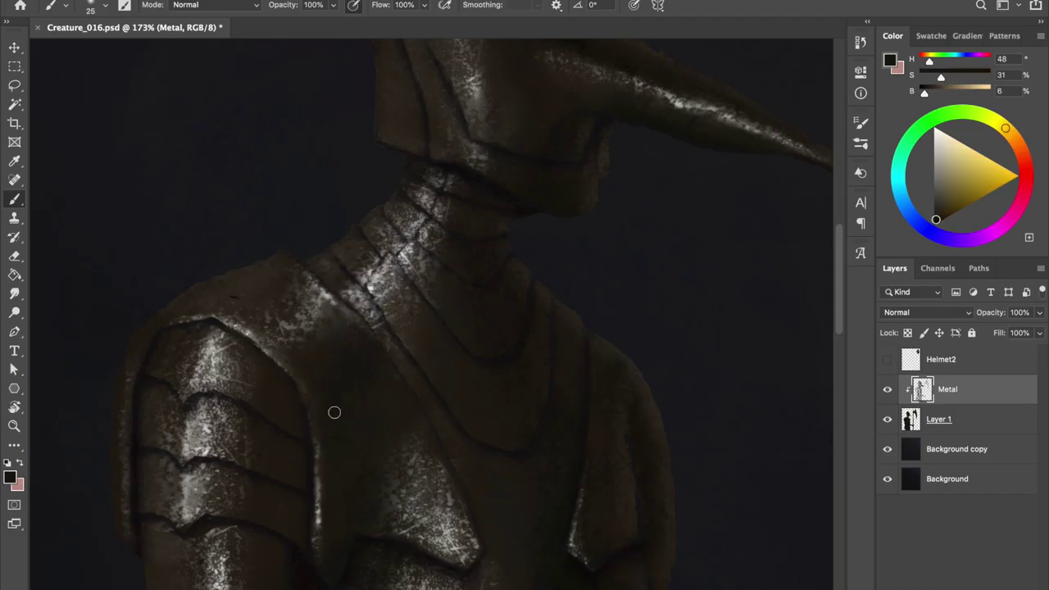
alt+click(329, 284)
drag(328, 284, 304, 279)
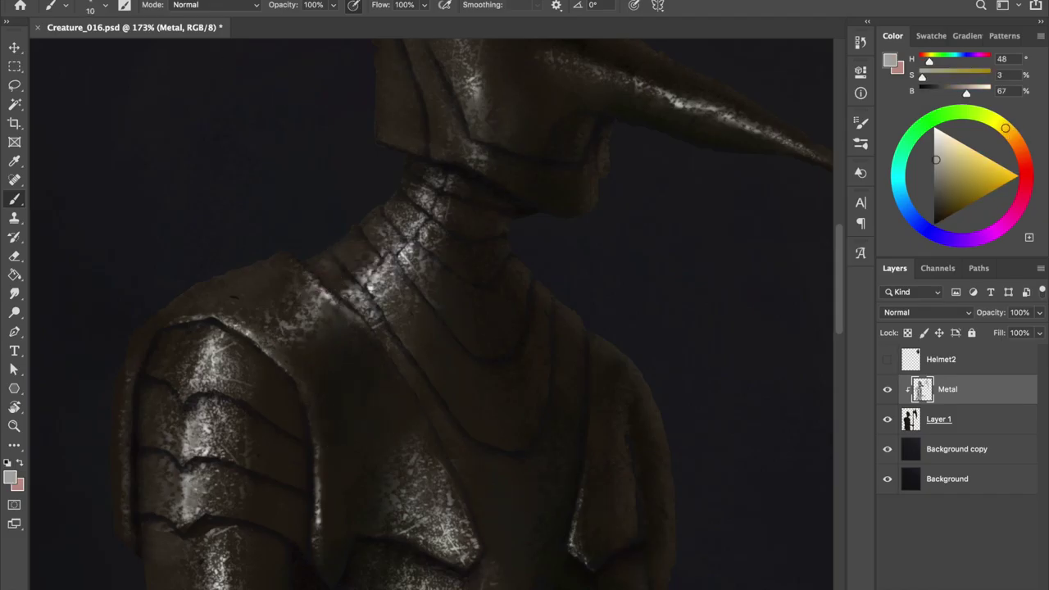
alt+click(304, 279)
key(ctrl+s)
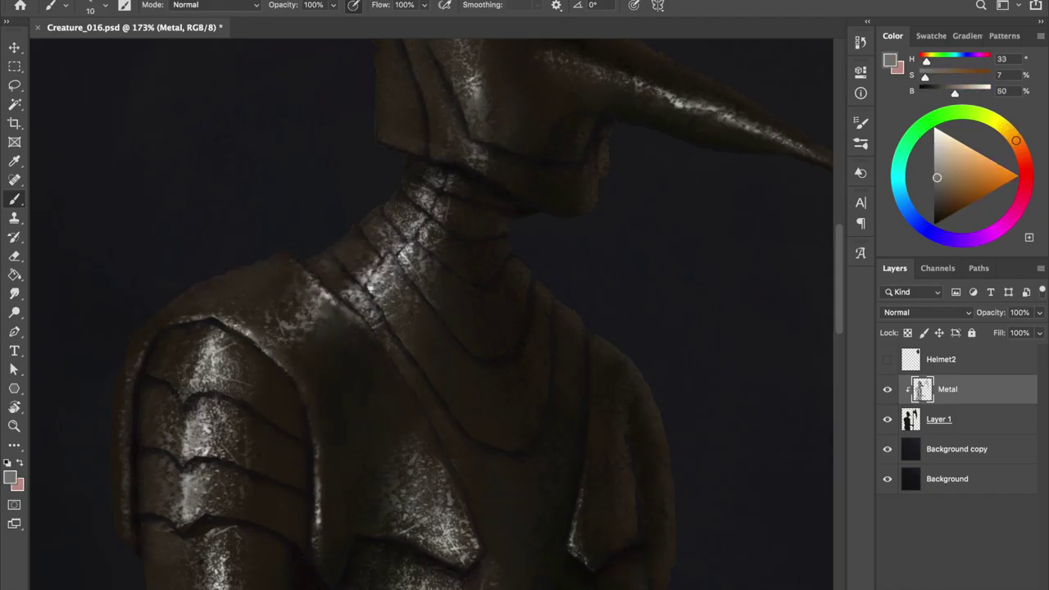
Dab a pale highlight onto the chest armour and pick a near-black shadow colour
alt+click(139, 345)
alt+scroll(117, 274, down, 5)
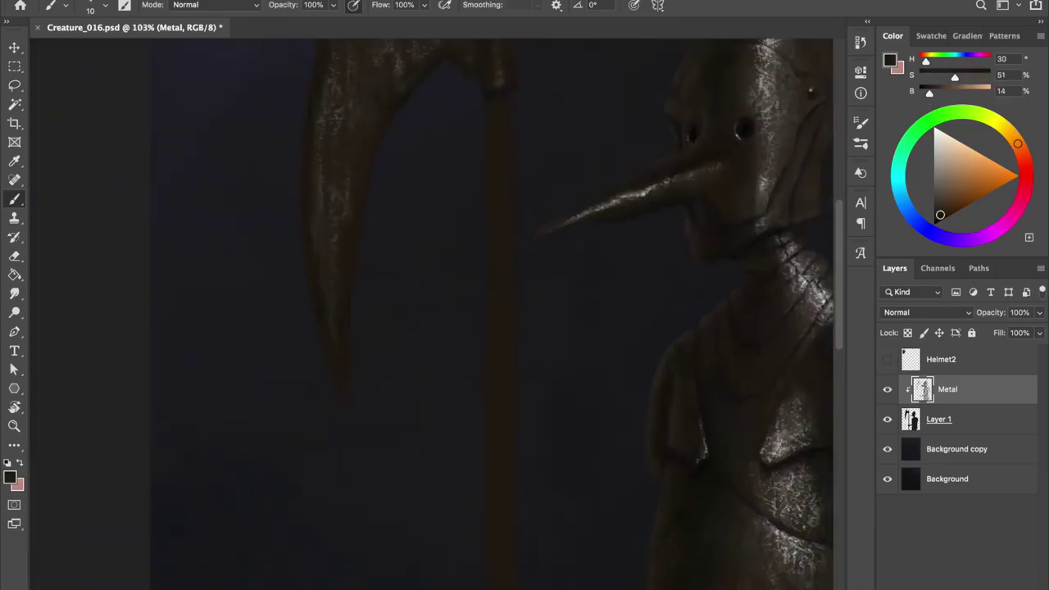
drag(587, 240, 382, 262)
key(ctrl+s)
alt+scroll(430, 321, up, 5)
alt+click(622, 504)
alt+click(487, 516)
click(479, 440)
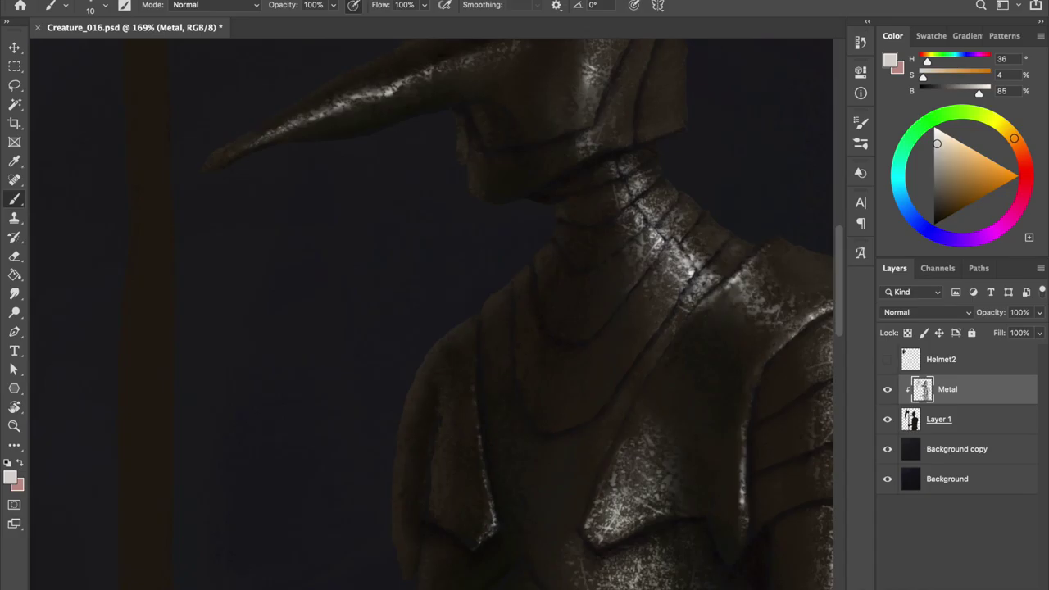
alt+click(490, 509)
Resample the armour's brown tone and save the painting
alt+scroll(492, 328, down, 3)
alt+scroll(328, 246, up, 1)
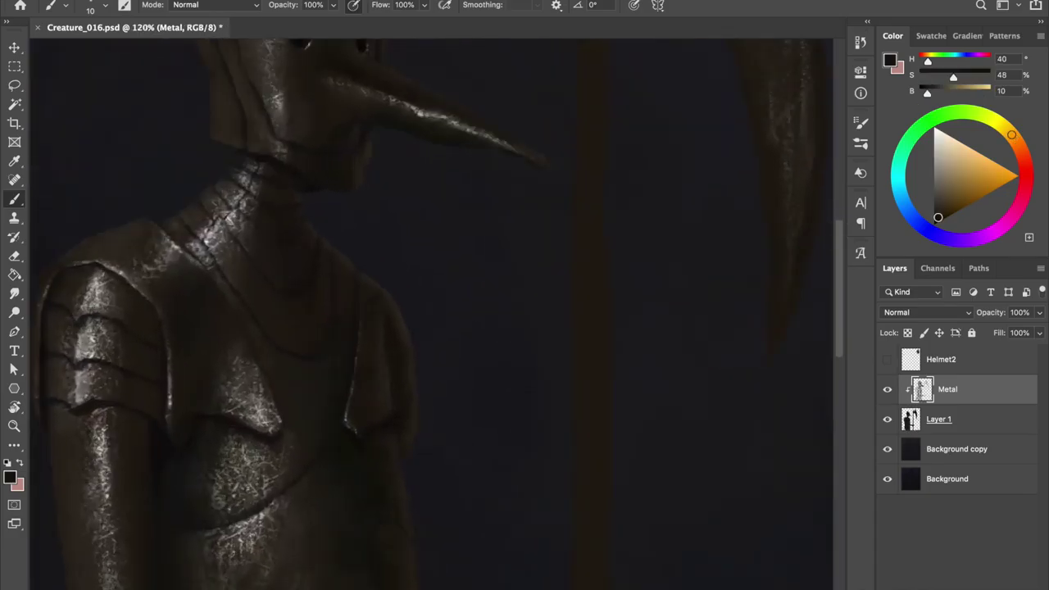
alt+click(402, 281)
alt+scroll(402, 282, up, 1)
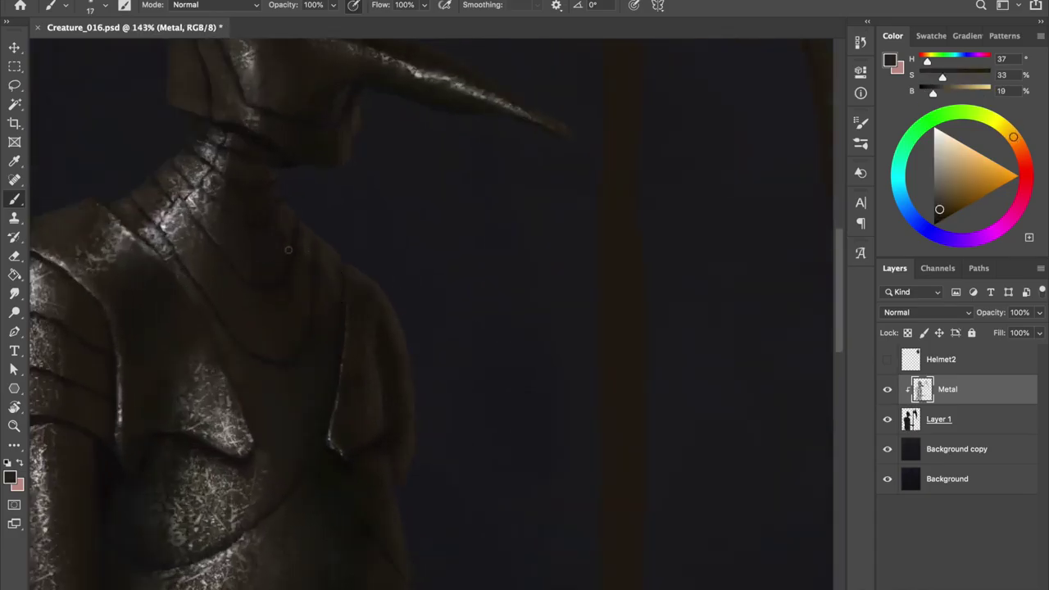
alt+scroll(368, 289, down, 1)
scroll(316, 152, left, 5)
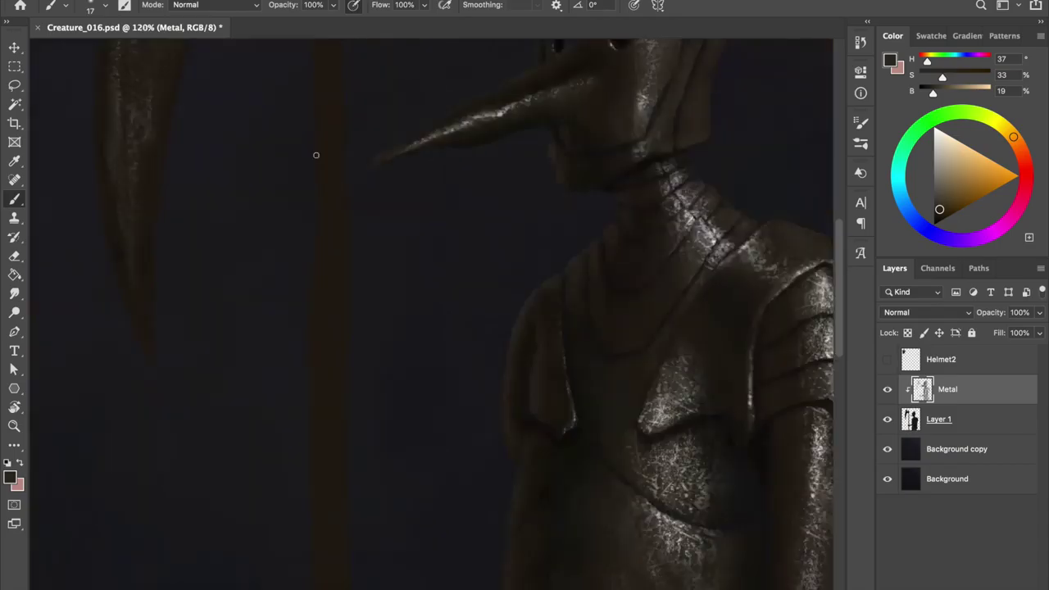
scroll(393, 287, down, 5)
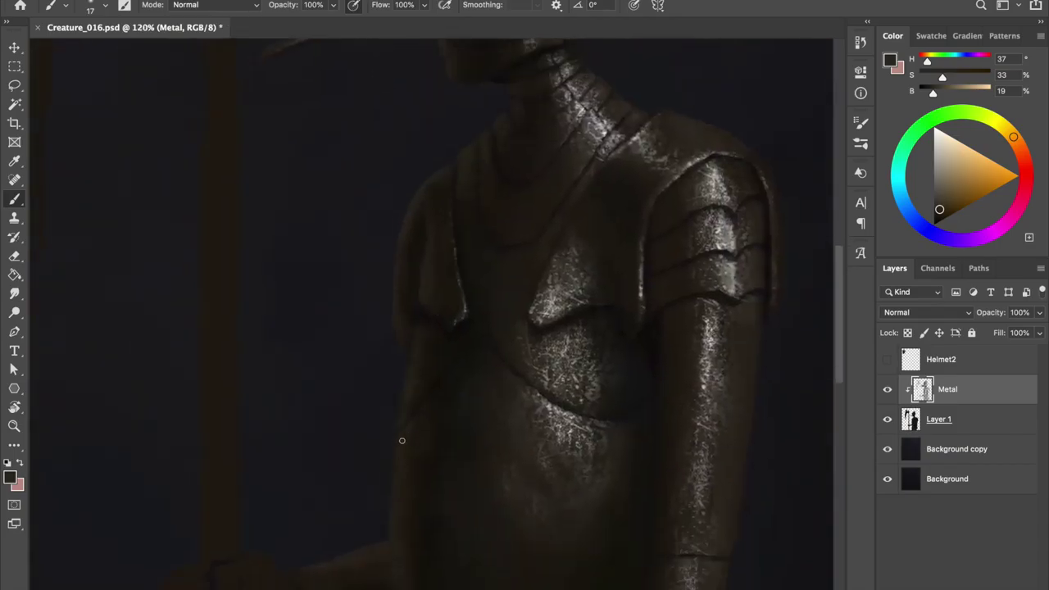
key(ctrl+s)
Resize the brush and sample darker and lighter browns from the armour, saving progress
alt+scroll(452, 320, down, 2)
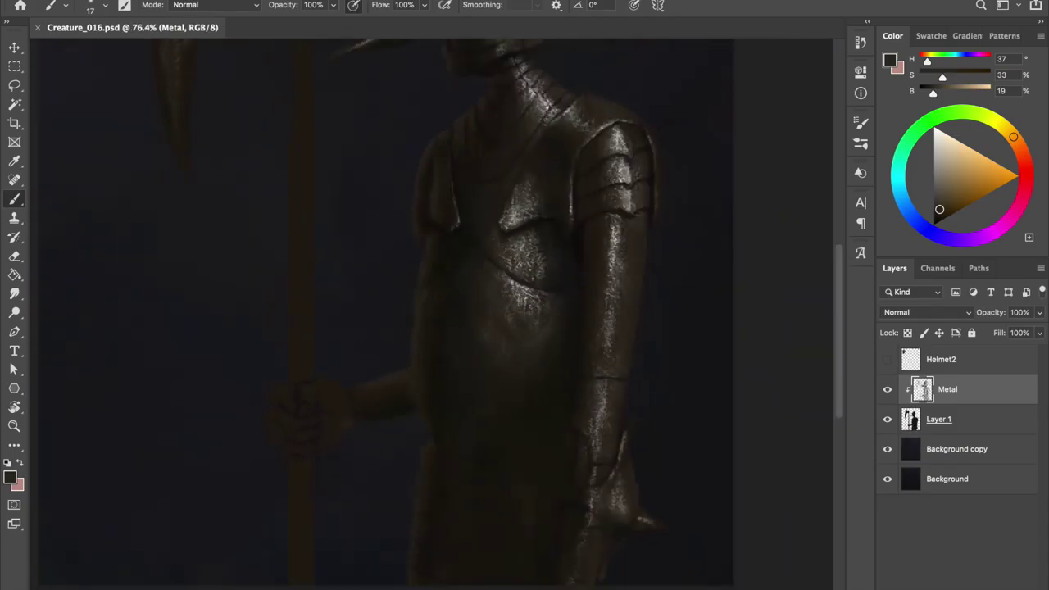
key(bracketright)
key(bracketright)
key(bracketright)
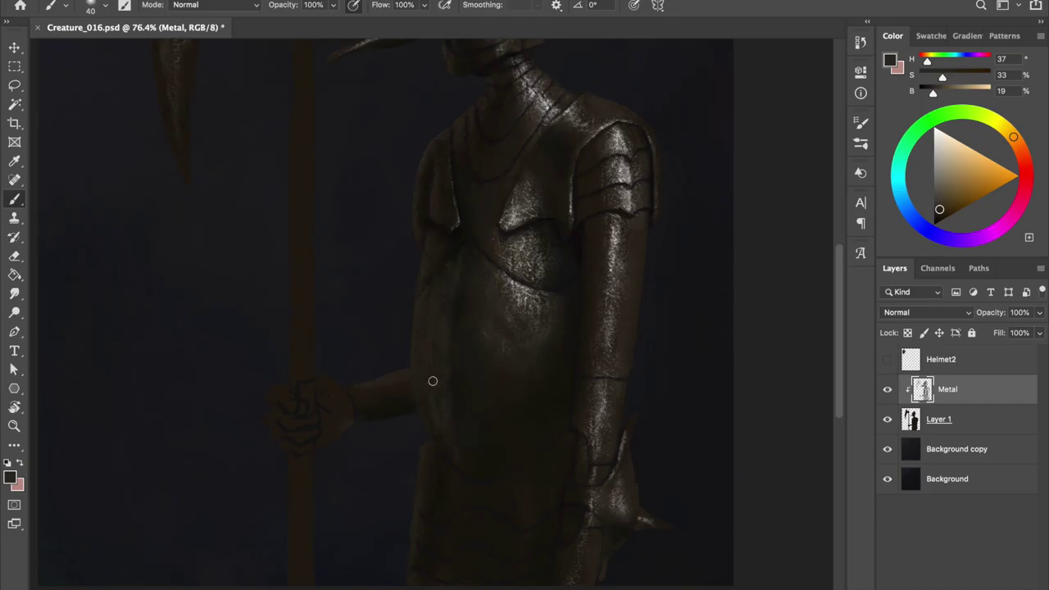
alt+click(463, 271)
key(bracketleft)
alt+click(428, 272)
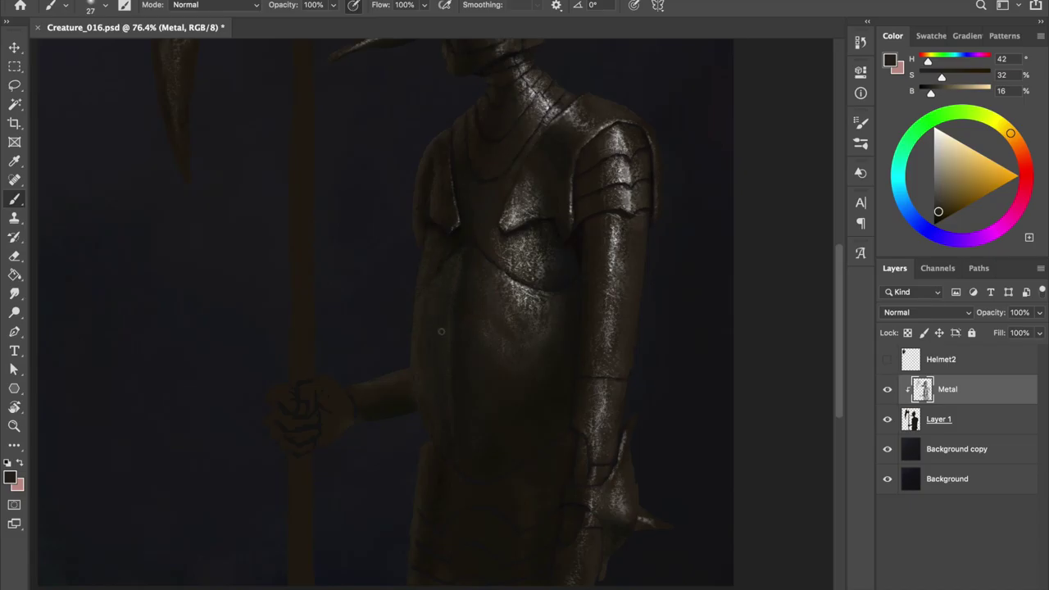
scroll(417, 381, up, 5)
alt+click(413, 276)
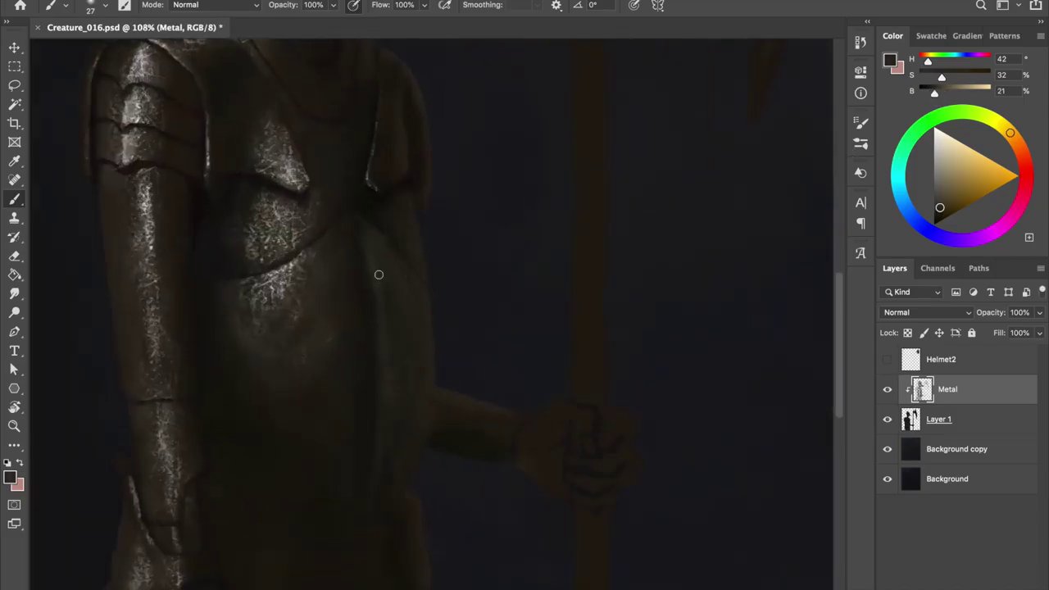
key(ctrl+s)
key(bracketleft)
Sample a dark canvas tone and paint brown shading onto the torso
scroll(391, 378, down, 3)
scroll(543, 274, up, 3)
right_click(511, 235)
key(Escape)
key(ctrl+s)
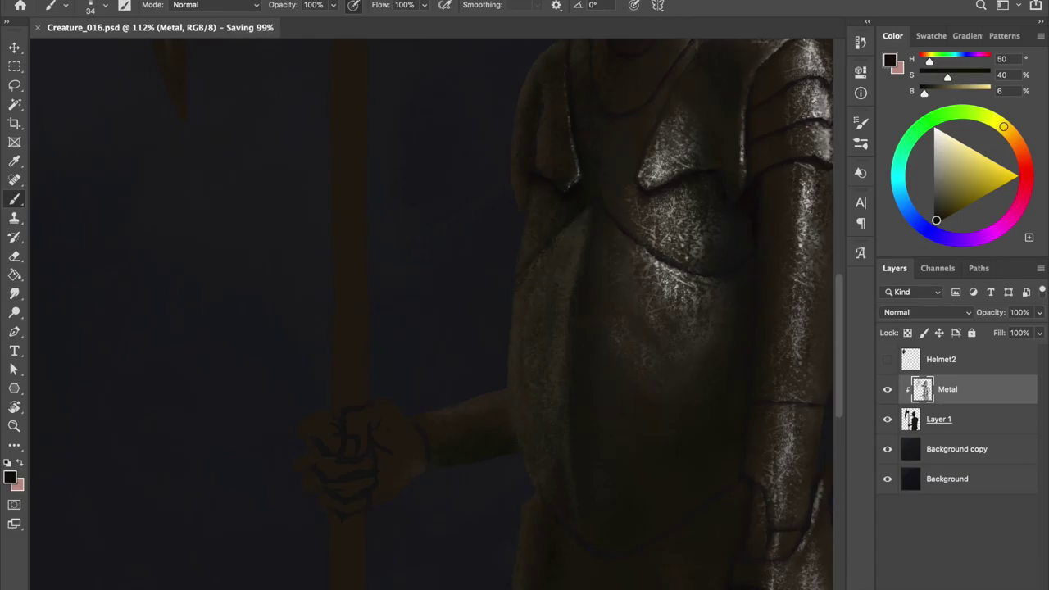
alt+click(584, 224)
scroll(562, 235, down, 3)
scroll(409, 138, up, 2)
alt+click(467, 270)
Round out the belly armour with rich, near-black and warm dark browns, then save
alt+click(486, 366)
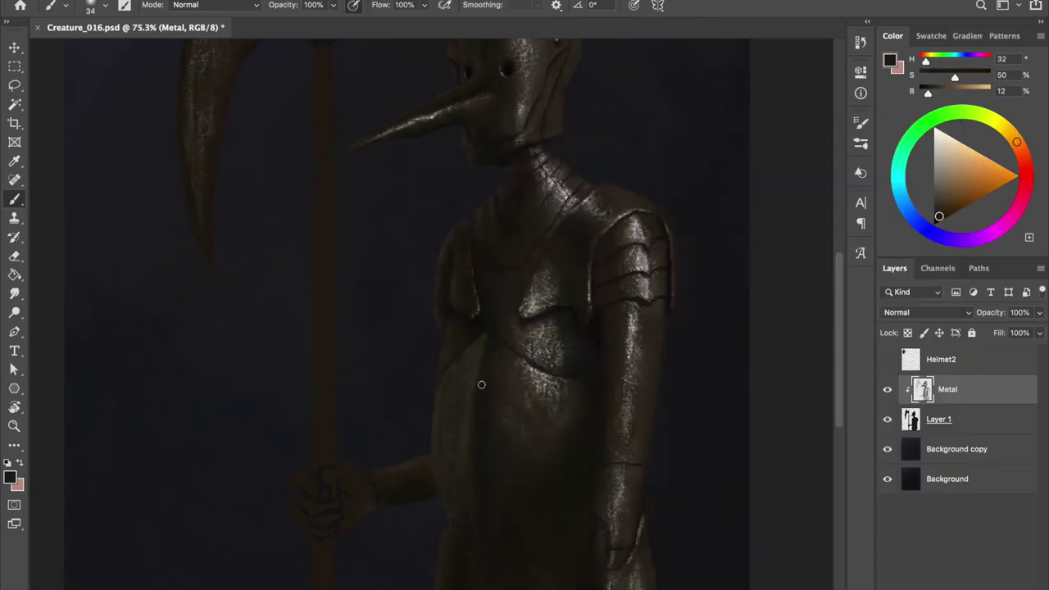
alt+click(472, 513)
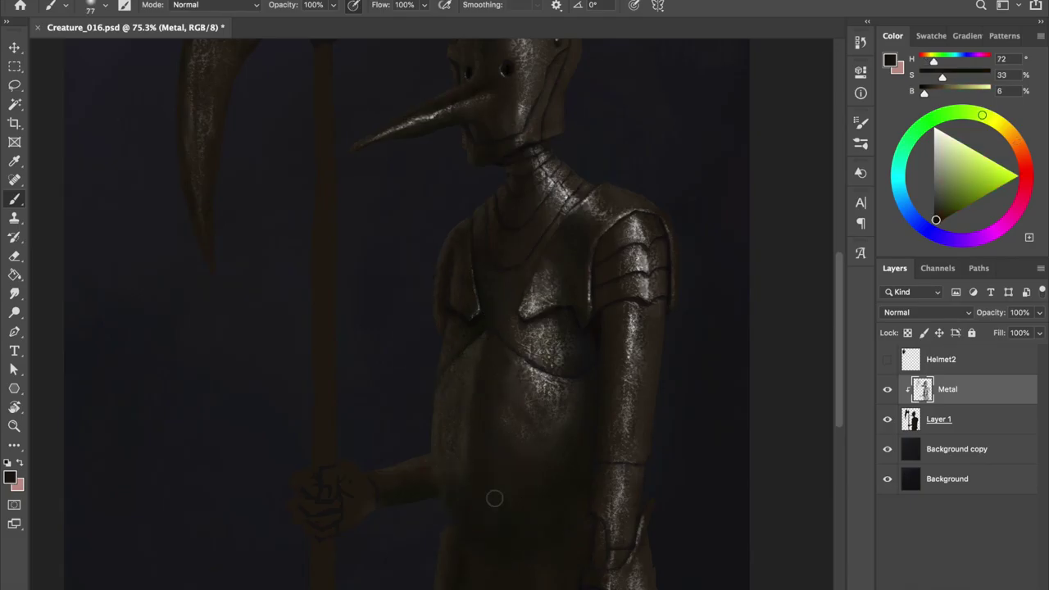
alt+click(450, 241)
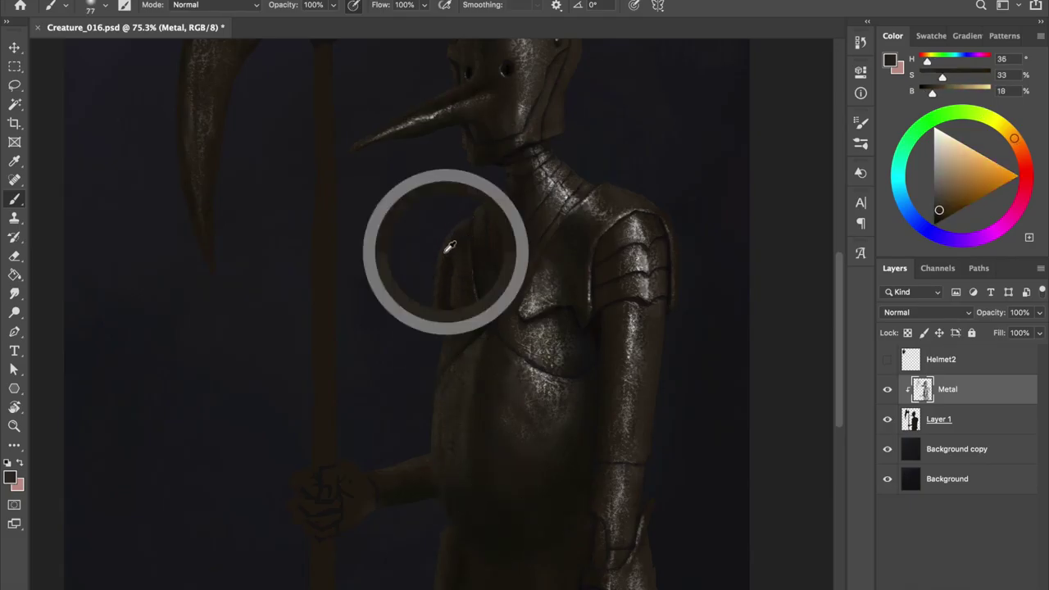
alt+click(473, 382)
alt+click(470, 333)
key(h)
key(ctrl+s)
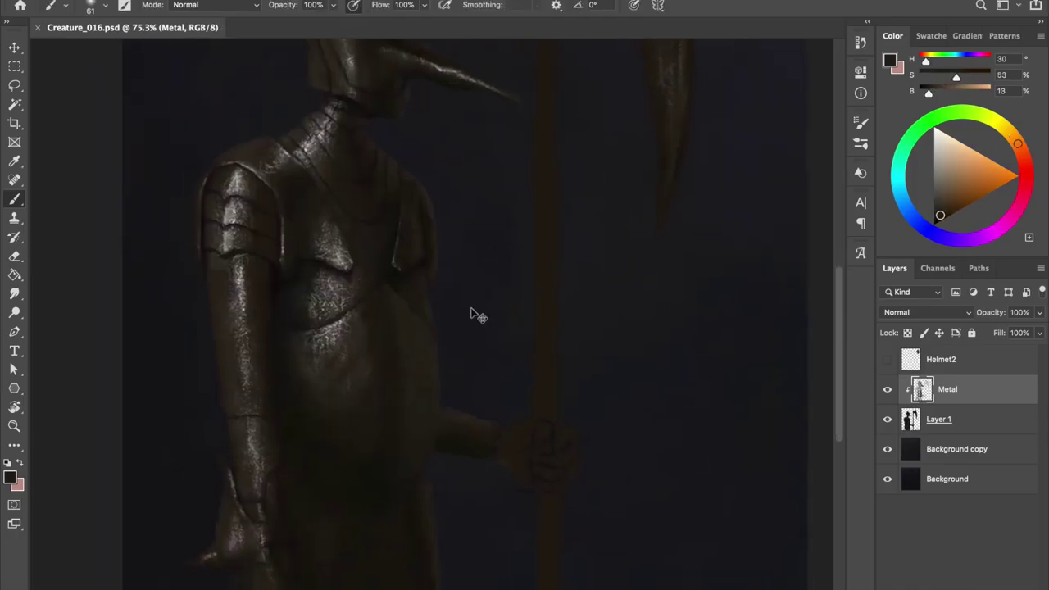
Shrink the brush and sample near-black shadow tones under the beak
scroll(478, 316, down, 5)
scroll(465, 333, up, 3)
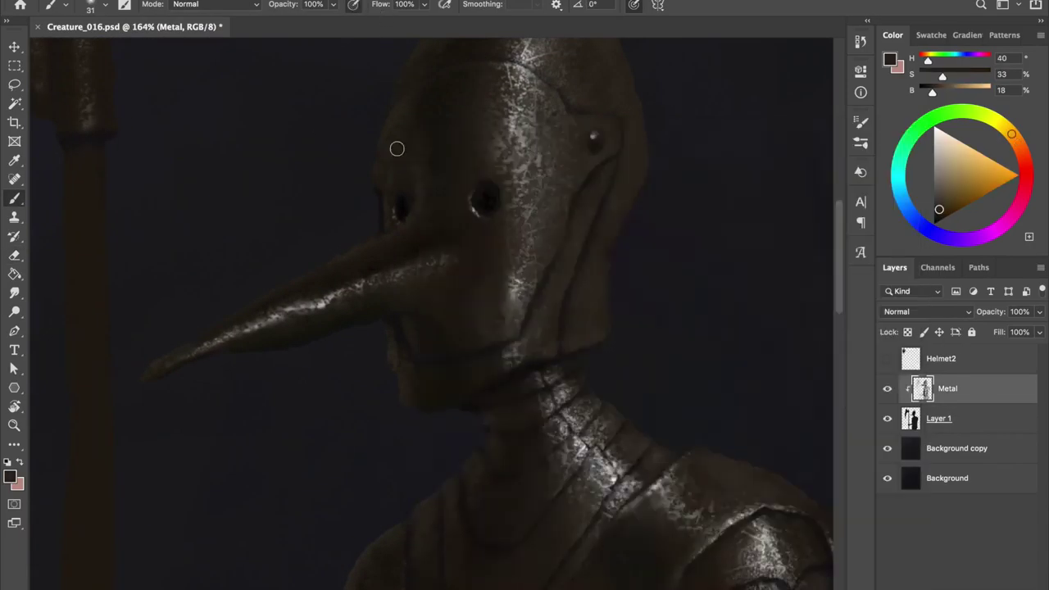
drag(376, 195, 376, 198)
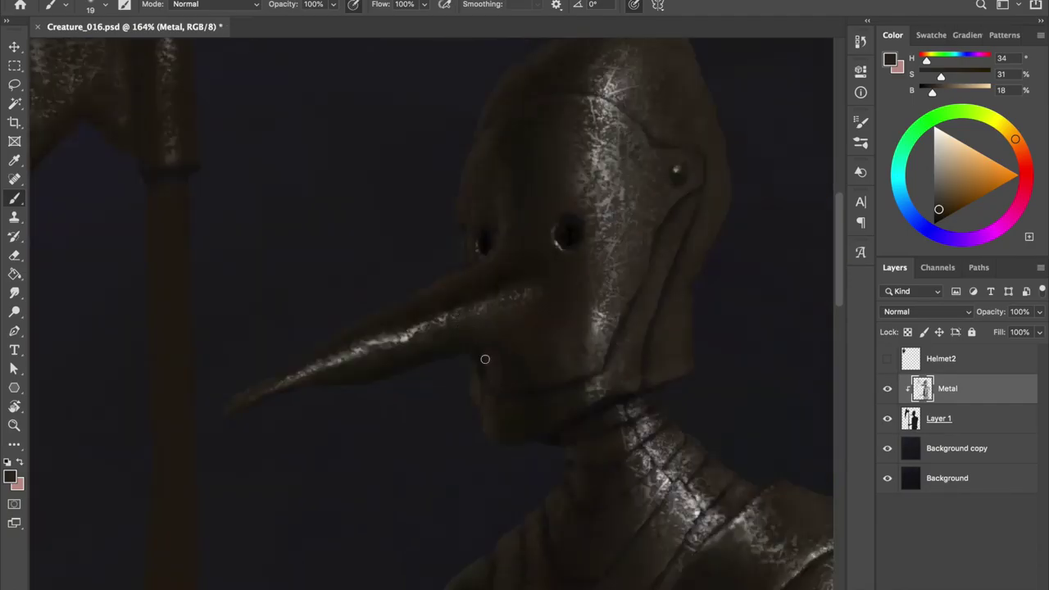
alt+click(497, 376)
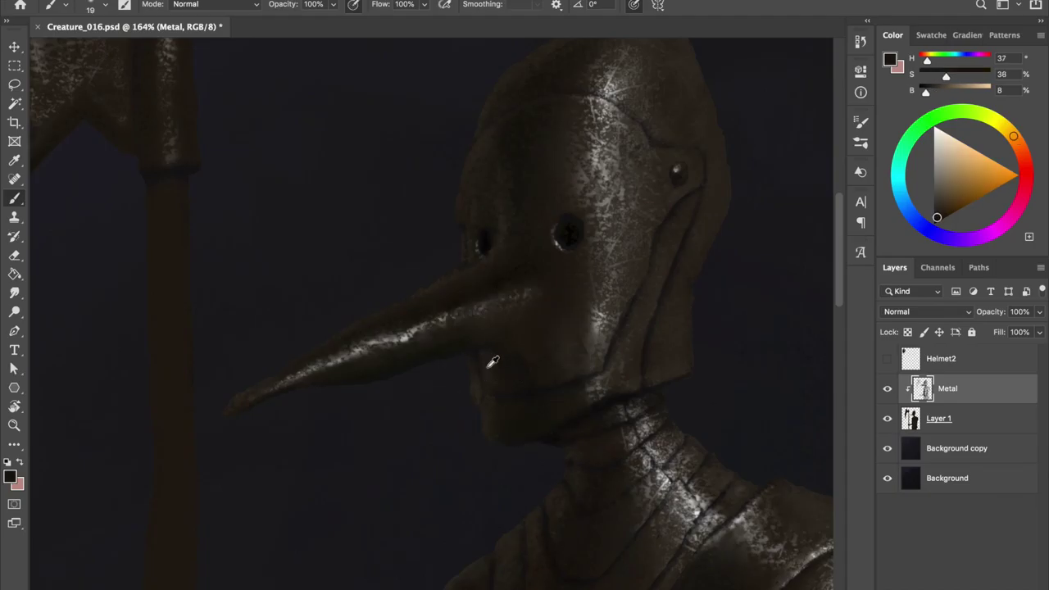
alt+click(504, 399)
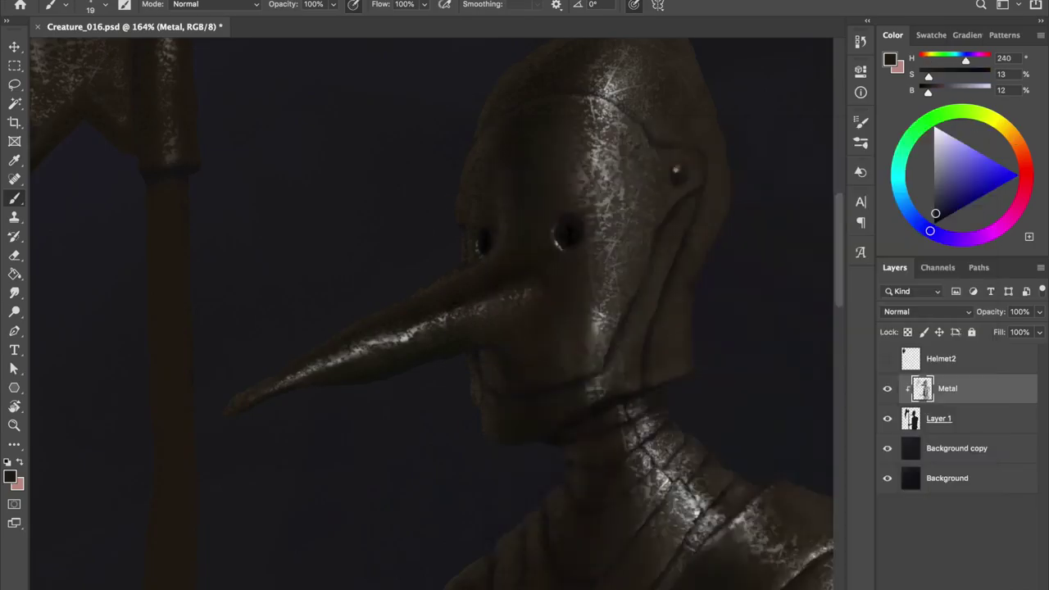
alt+click(537, 385)
Set the brush size to 9 and shade the dark jaw area beneath the beak
right_click(496, 393)
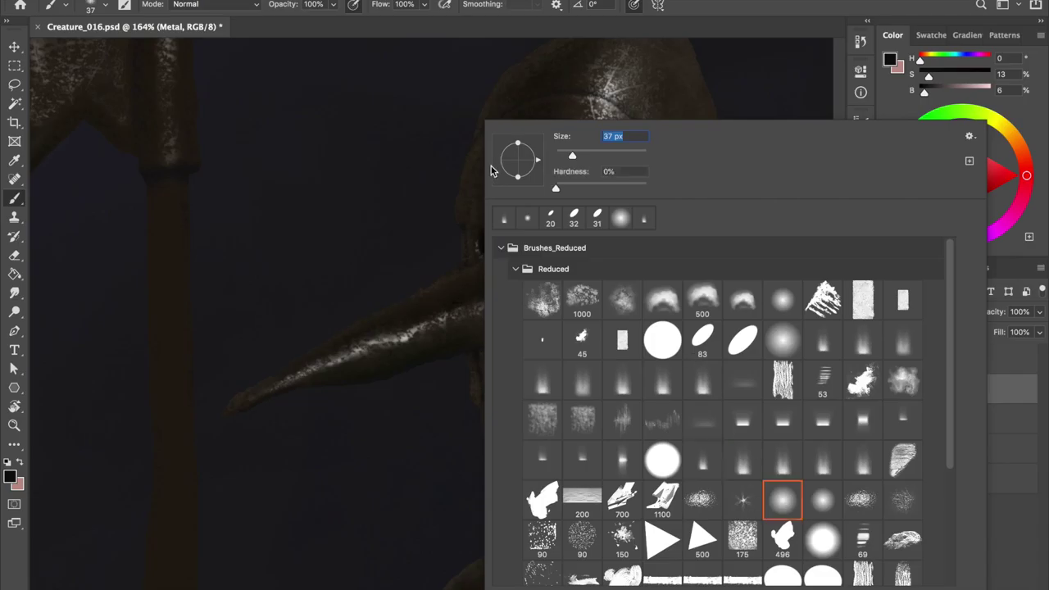
text(9)
key(Return)
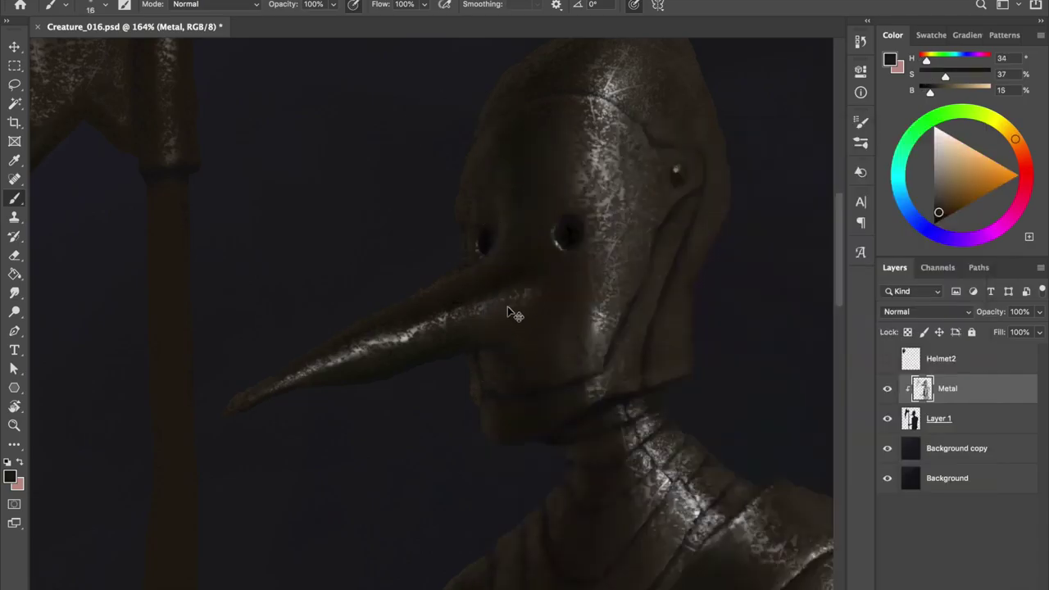
alt+click(492, 336)
alt+click(530, 357)
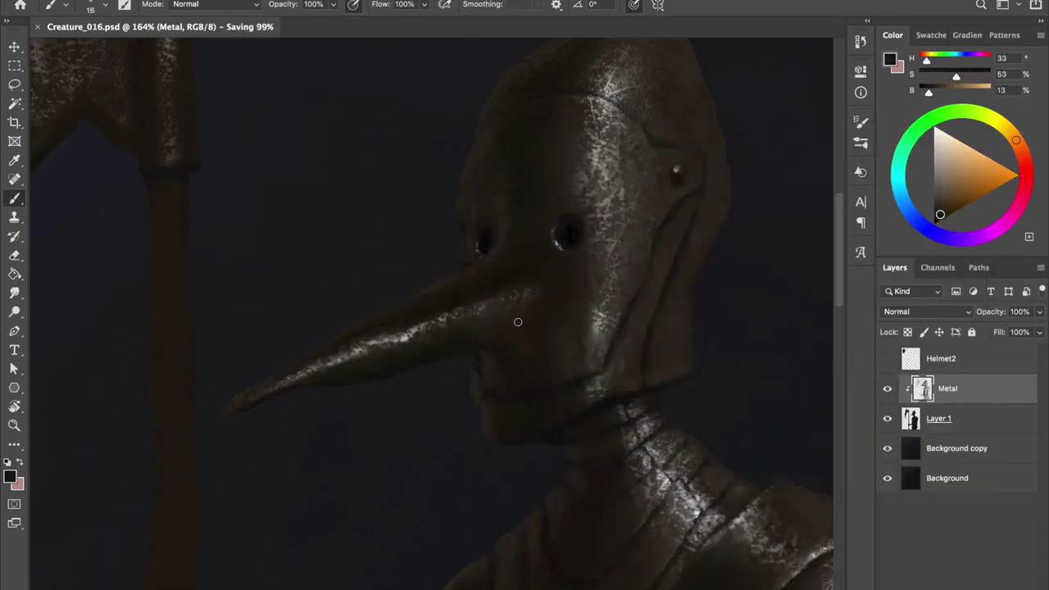
alt+click(417, 190)
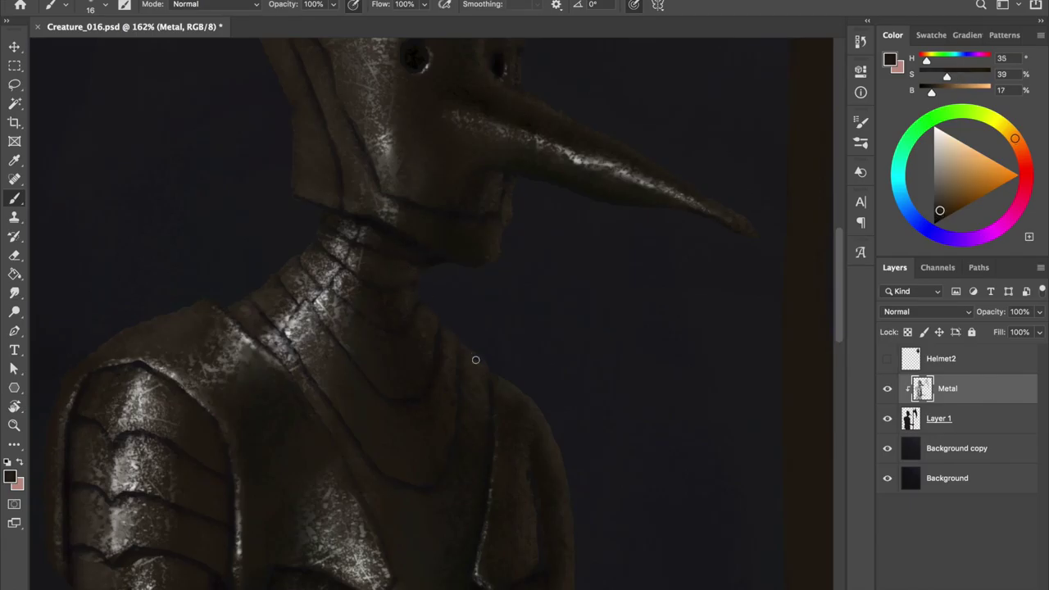
Resample neck browns, enlarge the brush to about 59 px, and pick a light grey highlight
alt+click(421, 249)
alt+click(471, 266)
scroll(405, 261, up, 3)
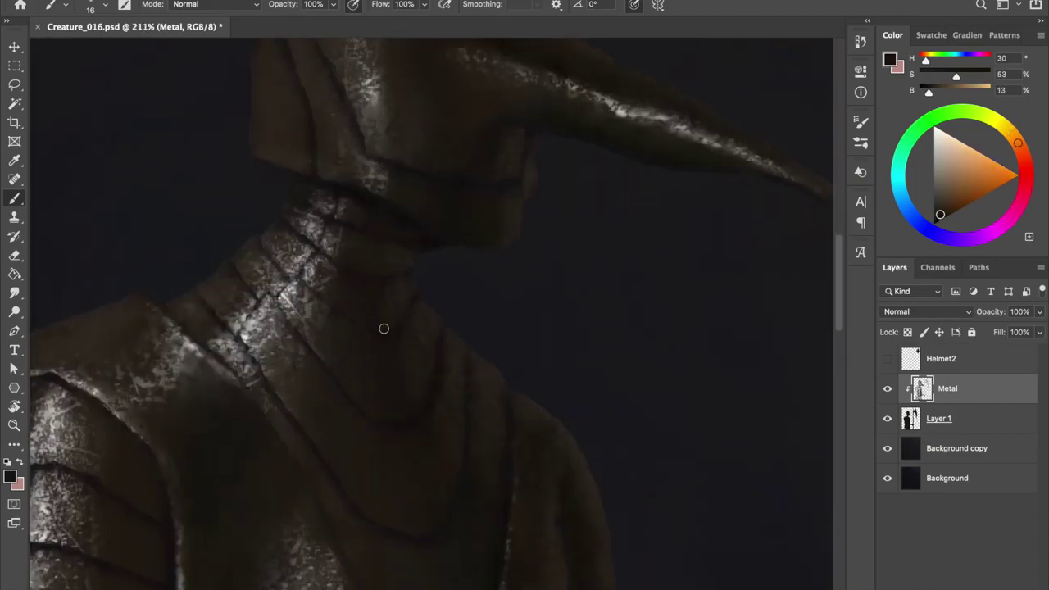
scroll(440, 440, down, 5)
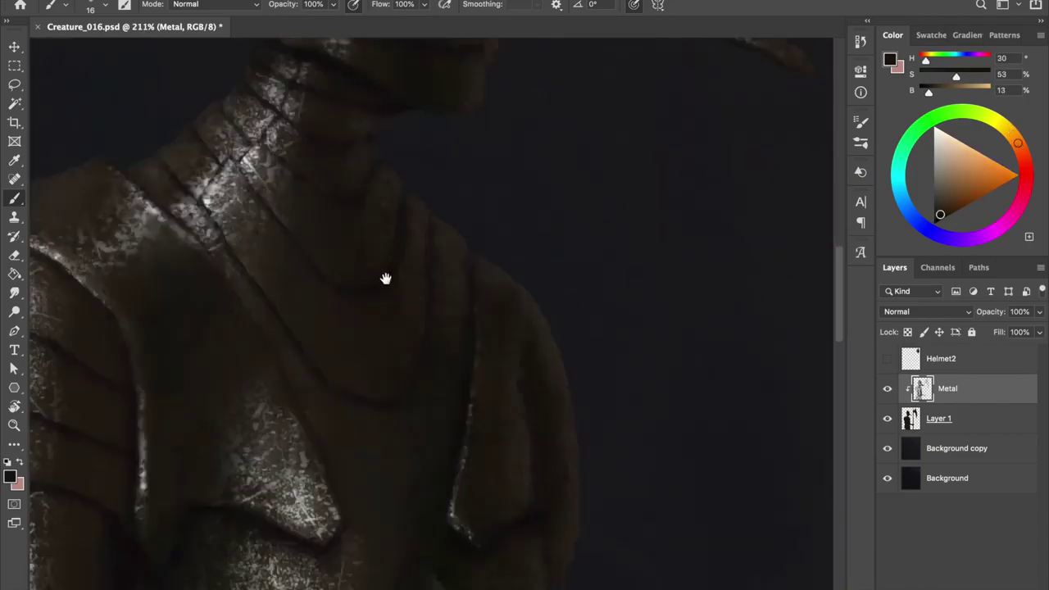
scroll(386, 276, down, 5)
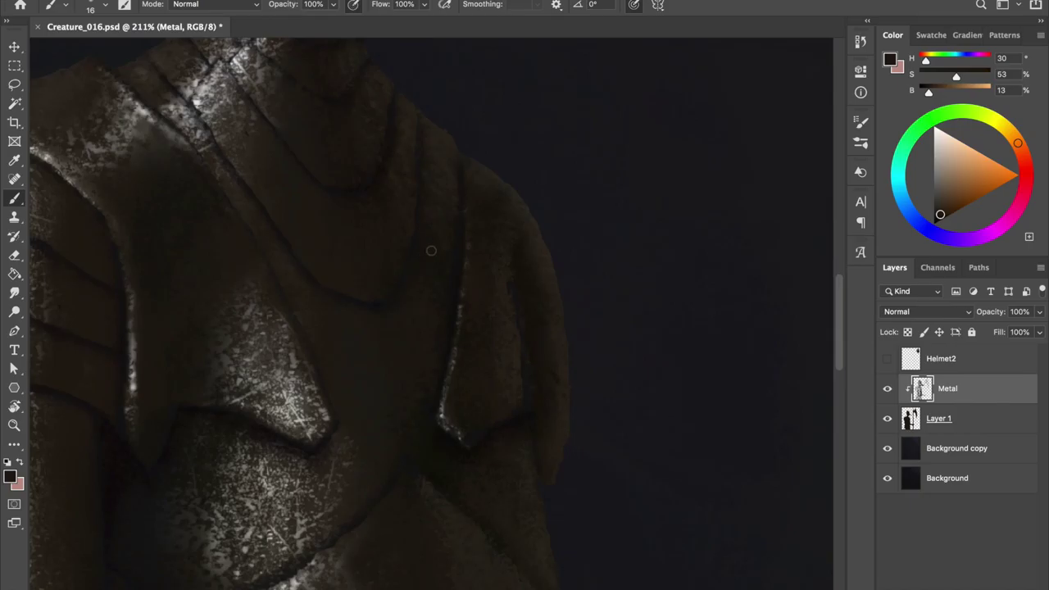
scroll(419, 325, down, 3)
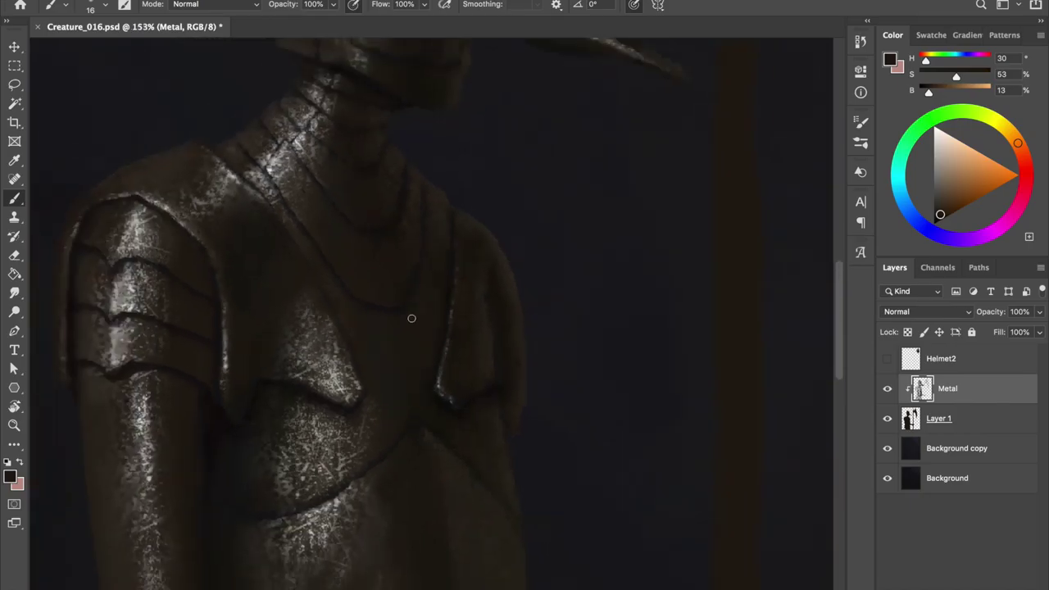
scroll(418, 325, down, 3)
drag(335, 311, 353, 311)
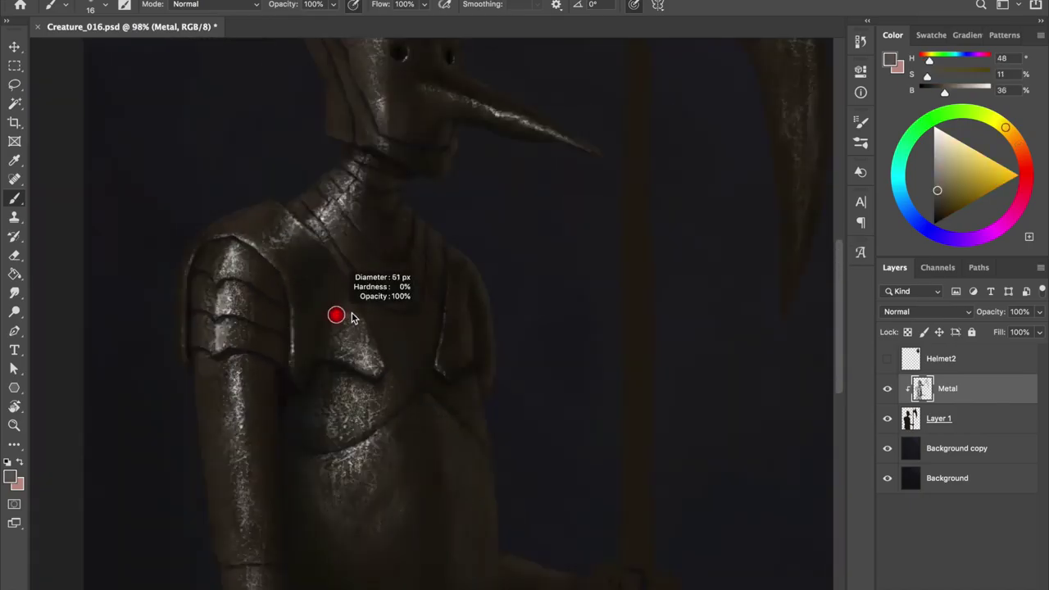
alt+click(332, 328)
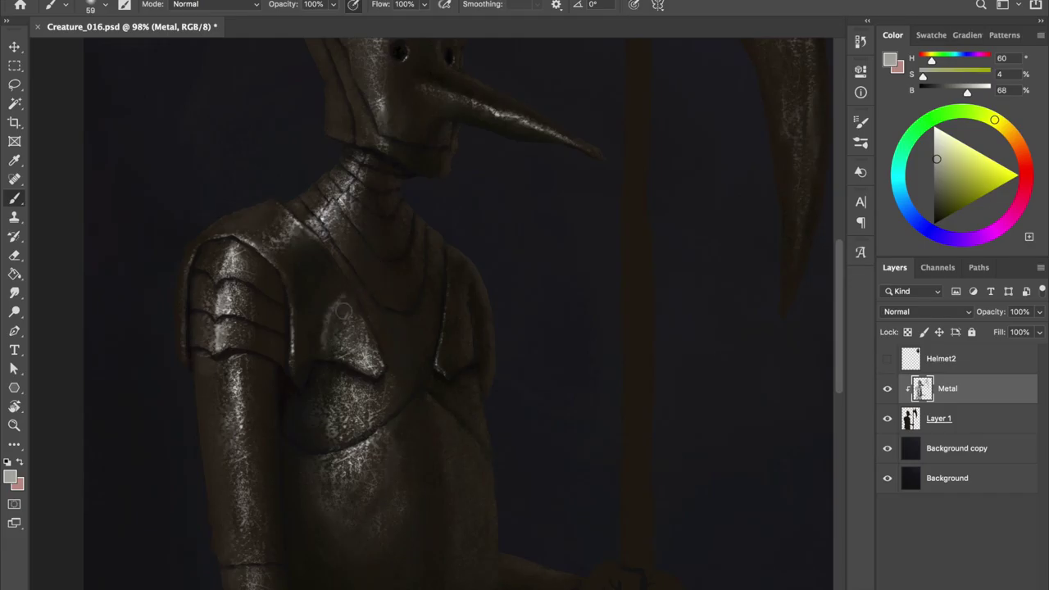
Set brush opacity to 50% and shade the upper chest with dark and warm browns
right_click(525, 352)
key(Escape)
key(5)
alt+click(318, 312)
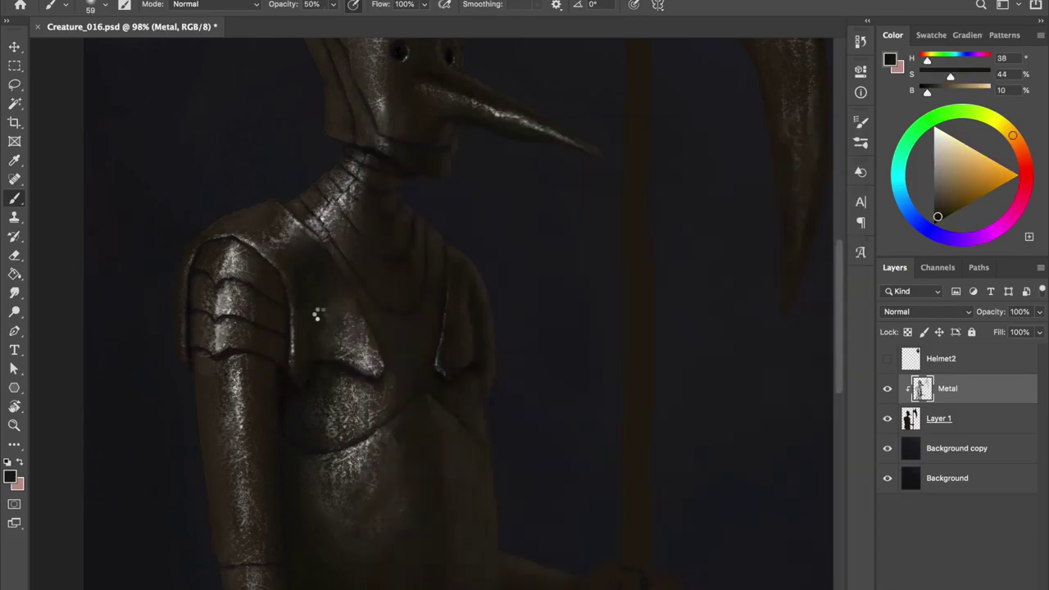
alt+click(428, 269)
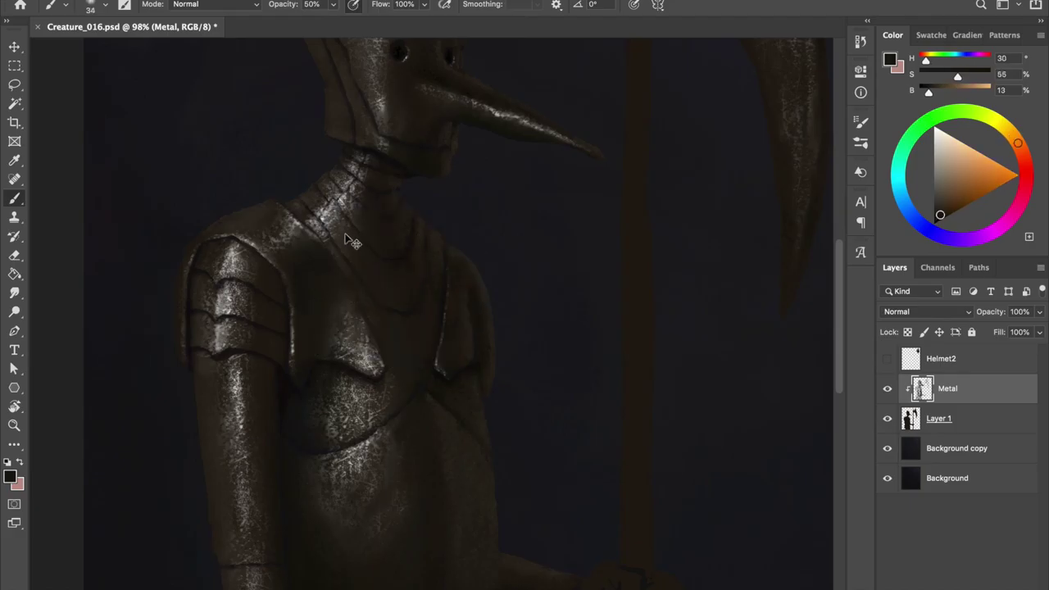
key(h)
drag(744, 323, 731, 330)
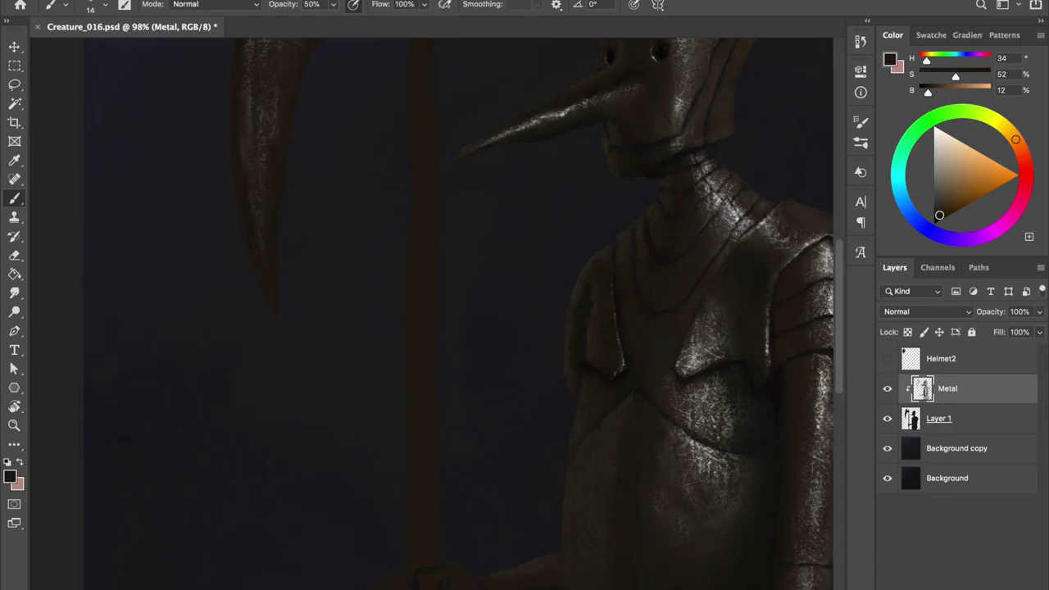
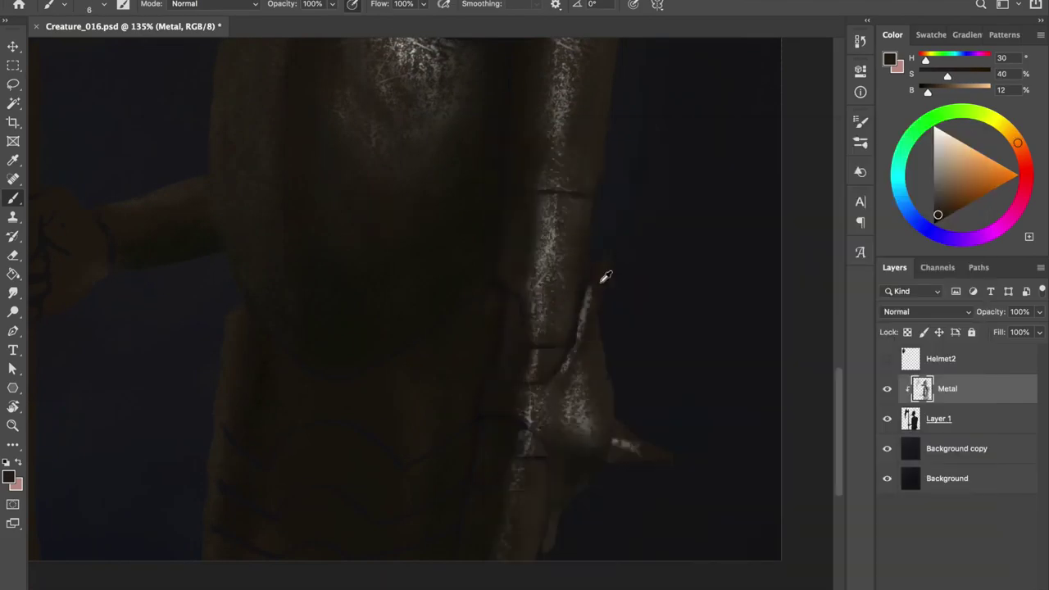
Sample dark, warm mid-tone and light grey armor colours around the forearm, then enlarge the brush
alt+click(580, 312)
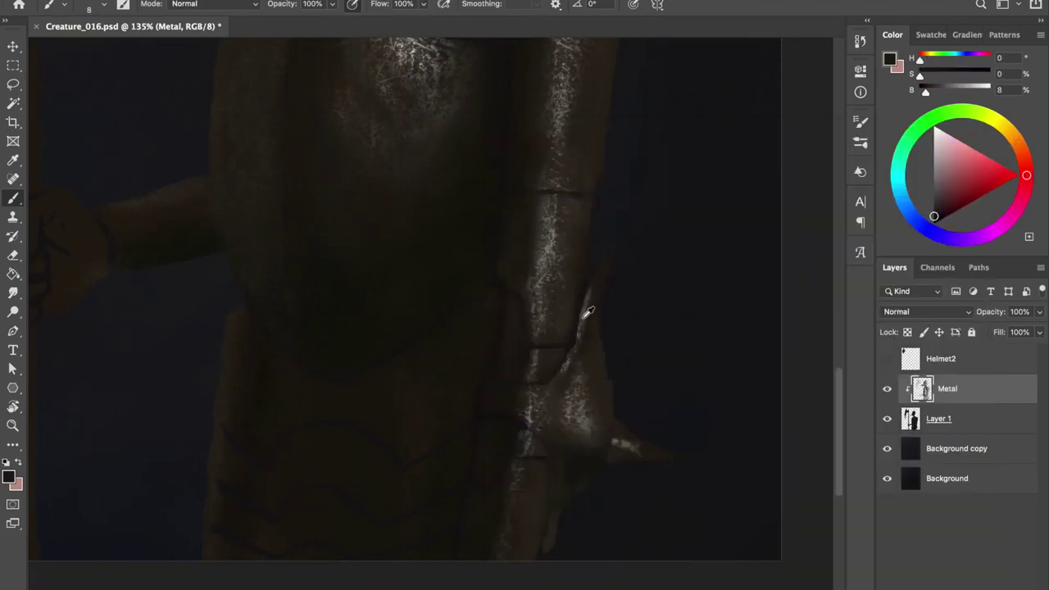
alt+click(588, 311)
alt+click(583, 312)
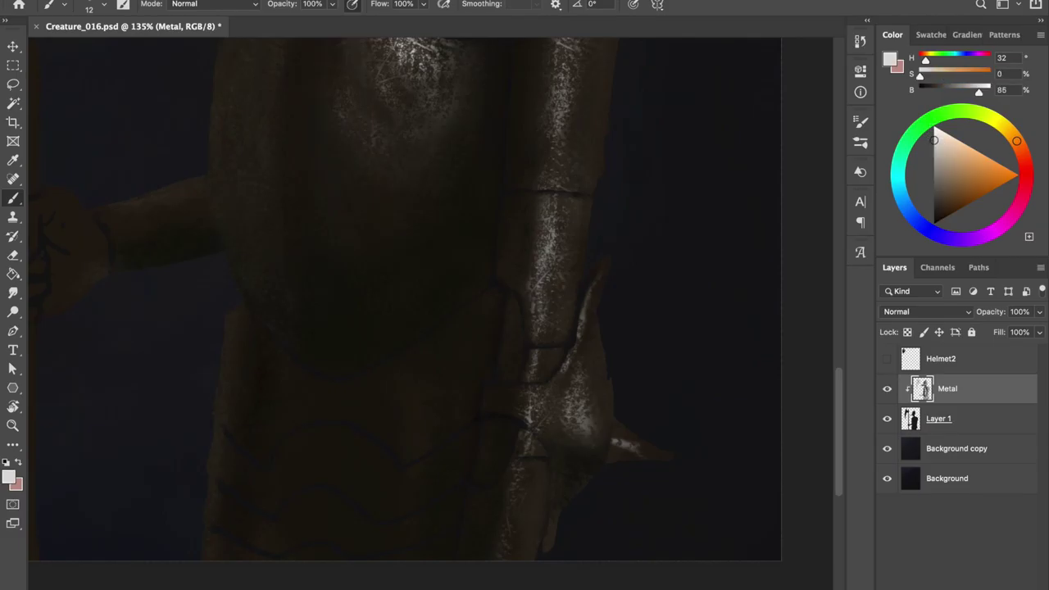
alt+click(583, 311)
alt+click(590, 416)
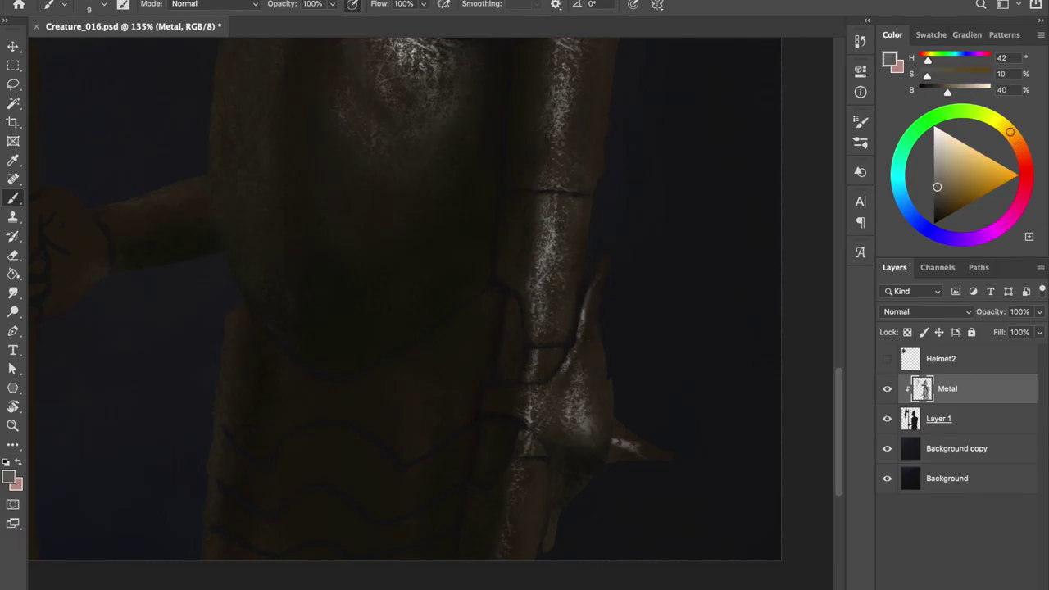
alt+click(639, 449)
alt+click(640, 457)
alt+click(553, 509)
key(bracketright)
Resample brown and near-black armor tones with adjusted brush sizes, and save progress
alt+click(588, 457)
drag(588, 458, 562, 452)
alt+click(561, 490)
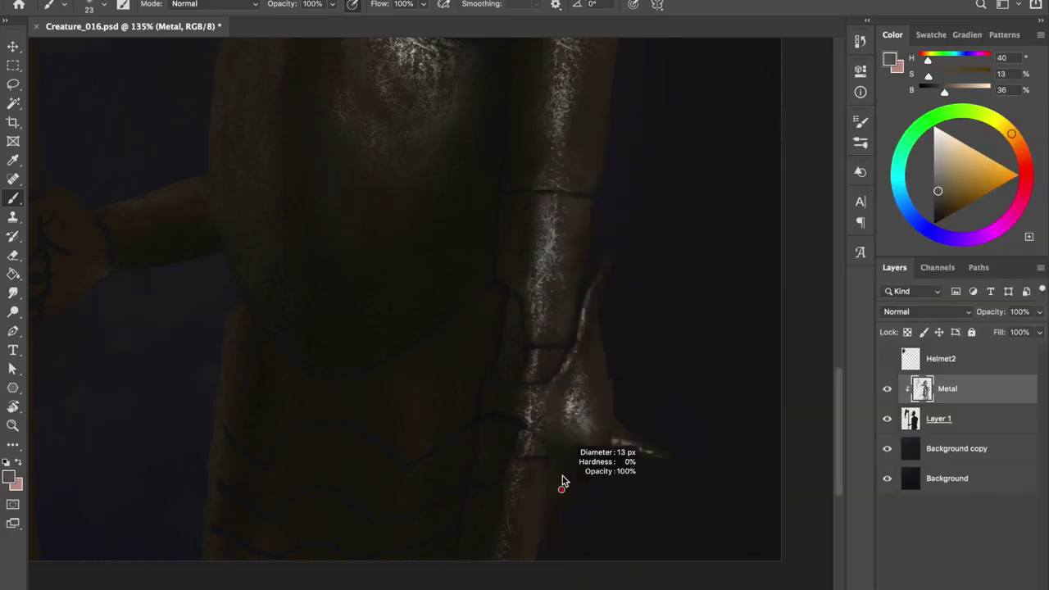
alt+click(590, 403)
key(bracketright)
alt+click(597, 438)
scroll(604, 367, down, 2)
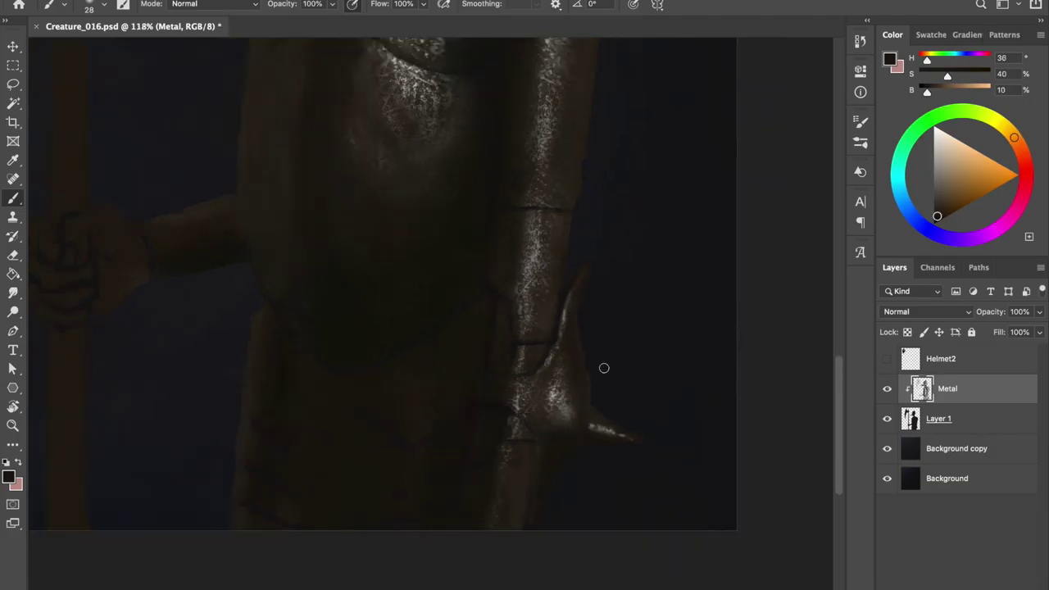
alt+click(607, 441)
key(ctrl+s)
Enlarge the brush, pick a dark reddish-brown, centre the spike area, and save
drag(525, 490, 573, 489)
right_click(535, 280)
alt+click(569, 289)
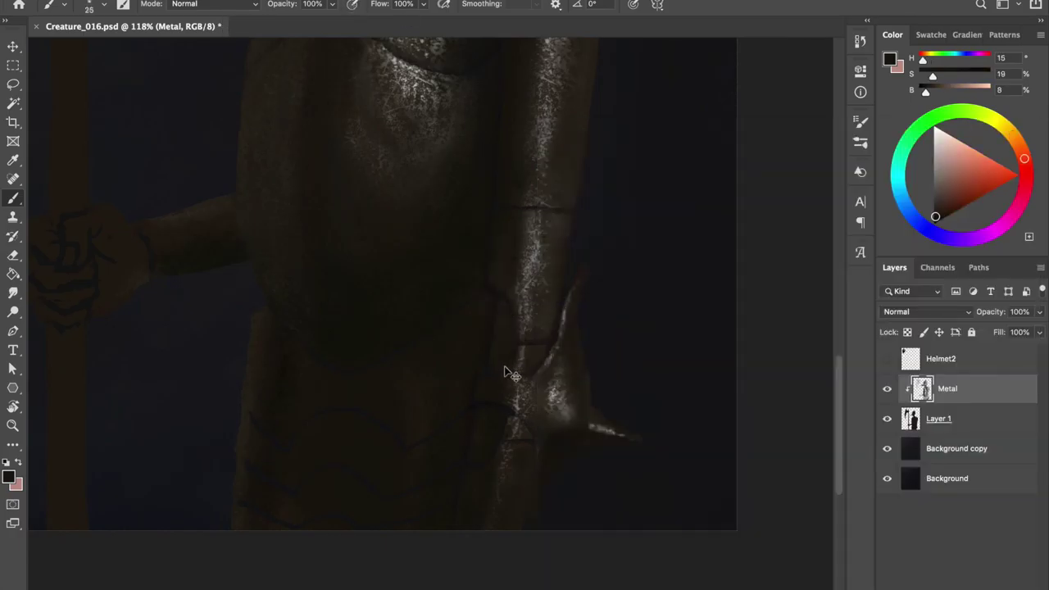
scroll(523, 214, up, 2)
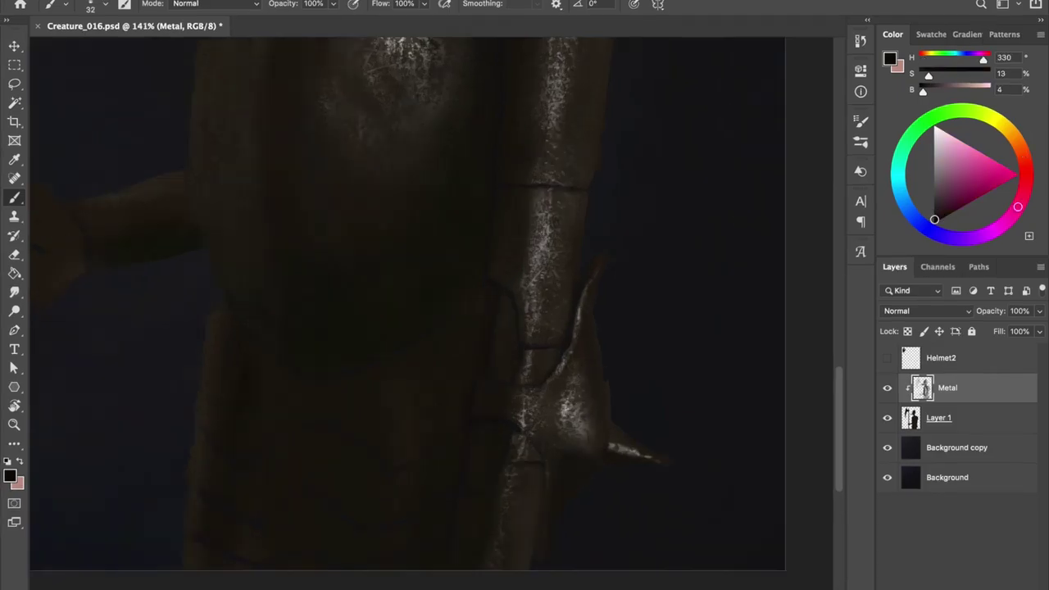
drag(519, 175, 585, 199)
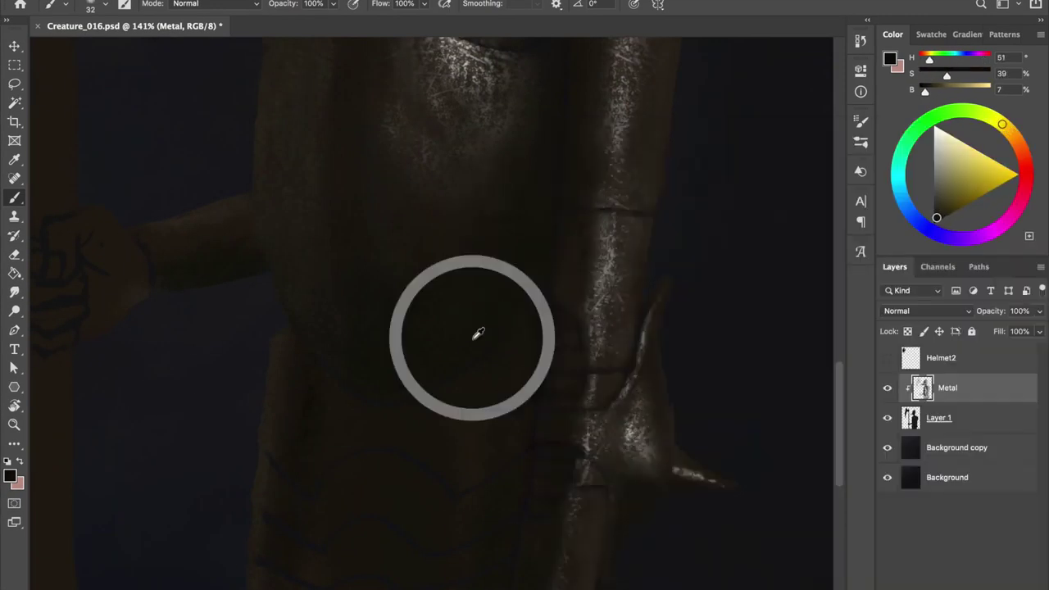
scroll(470, 183, down, 3)
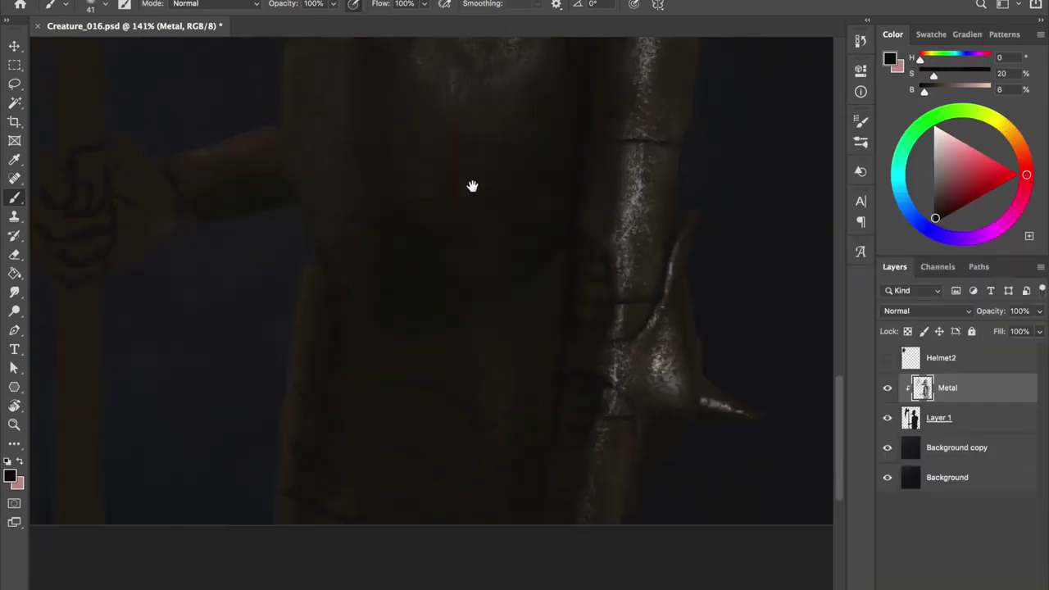
key(ctrl+s)
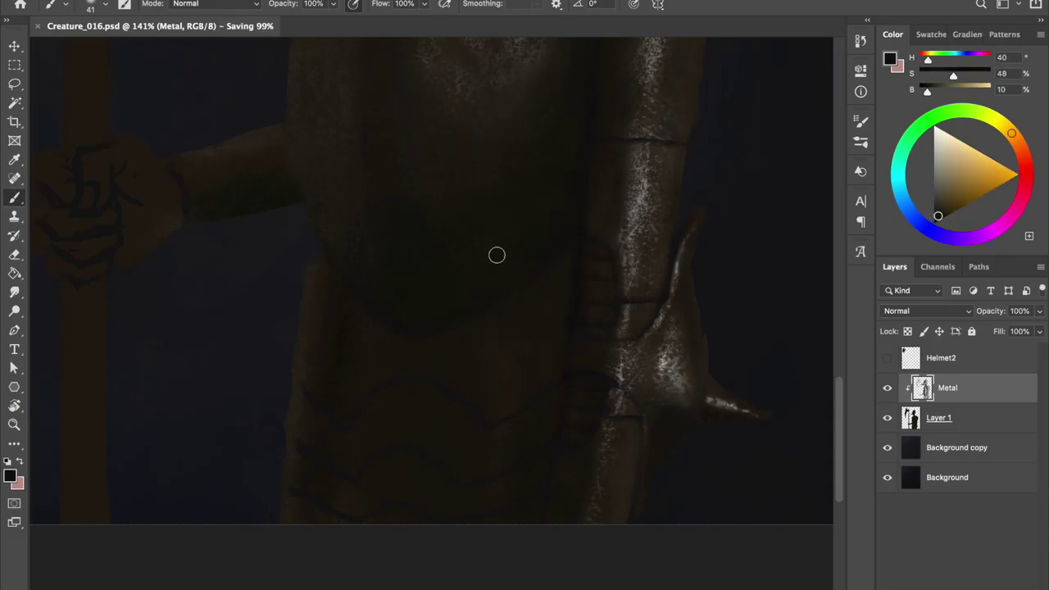
Darken the reddish marks by the spike tip with sampled browns, and save
click(612, 357)
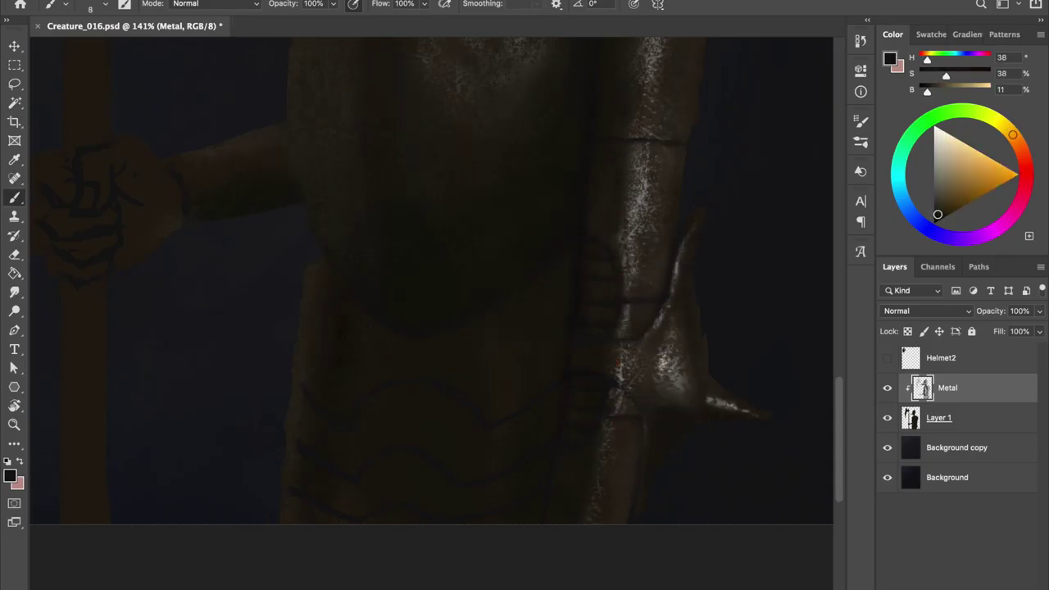
drag(569, 487, 566, 454)
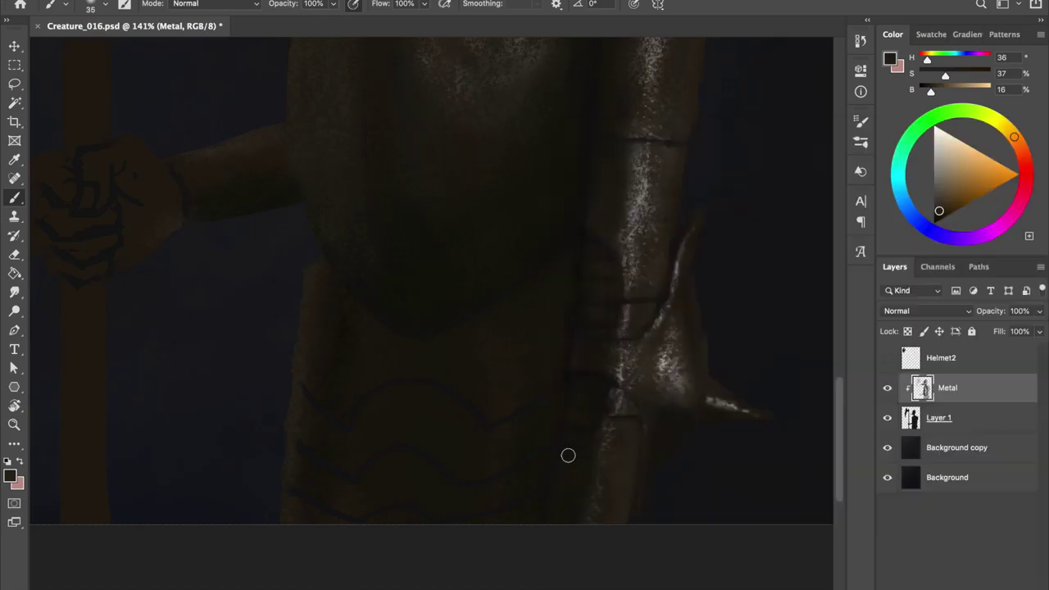
alt+click(608, 199)
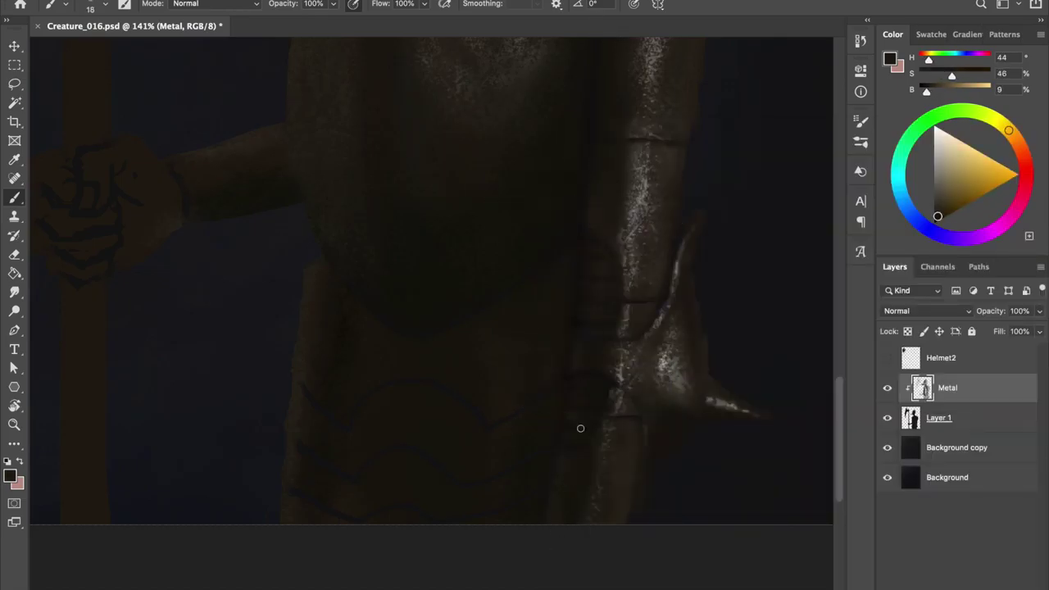
alt+click(591, 200)
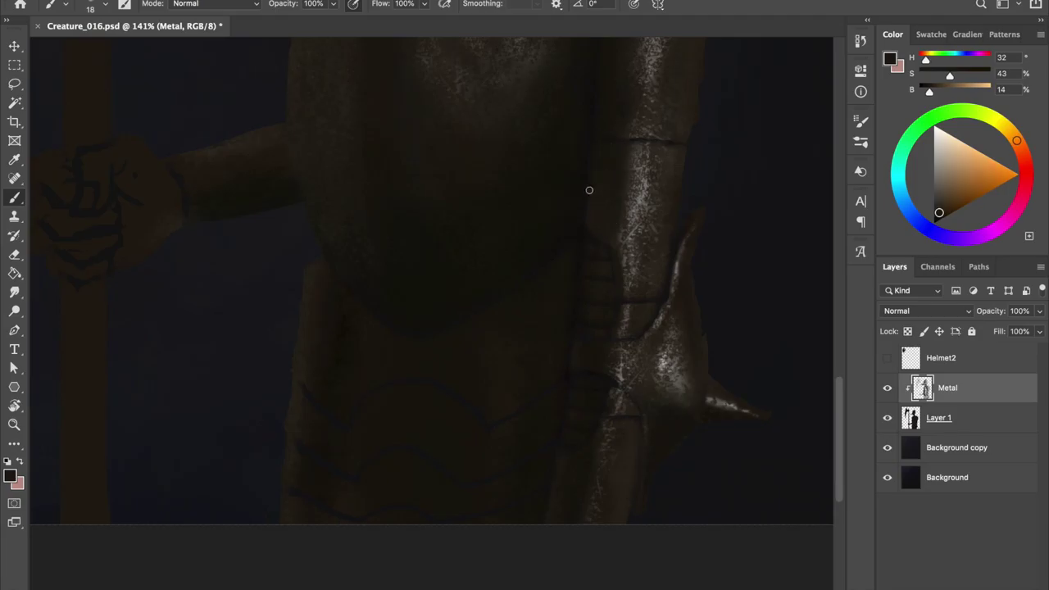
scroll(623, 175, up, 1)
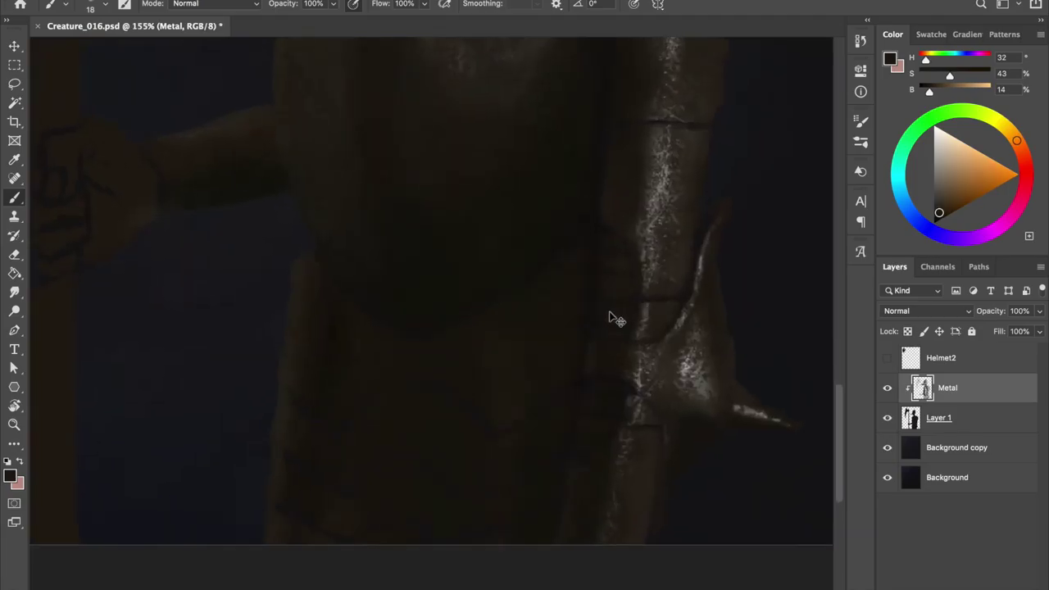
alt+click(604, 202)
alt+click(598, 347)
alt+click(587, 272)
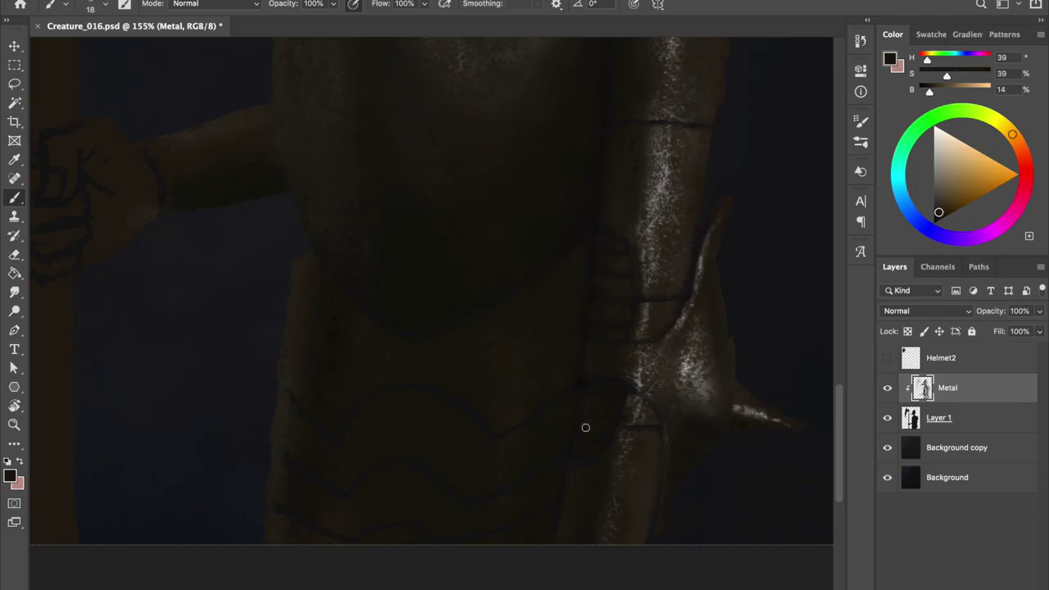
alt+click(639, 273)
key(ctrl+s)
Sample near-black and dark brown shades with a smaller brush, and save again
alt+click(688, 358)
key(bracketleft)
key(bracketleft)
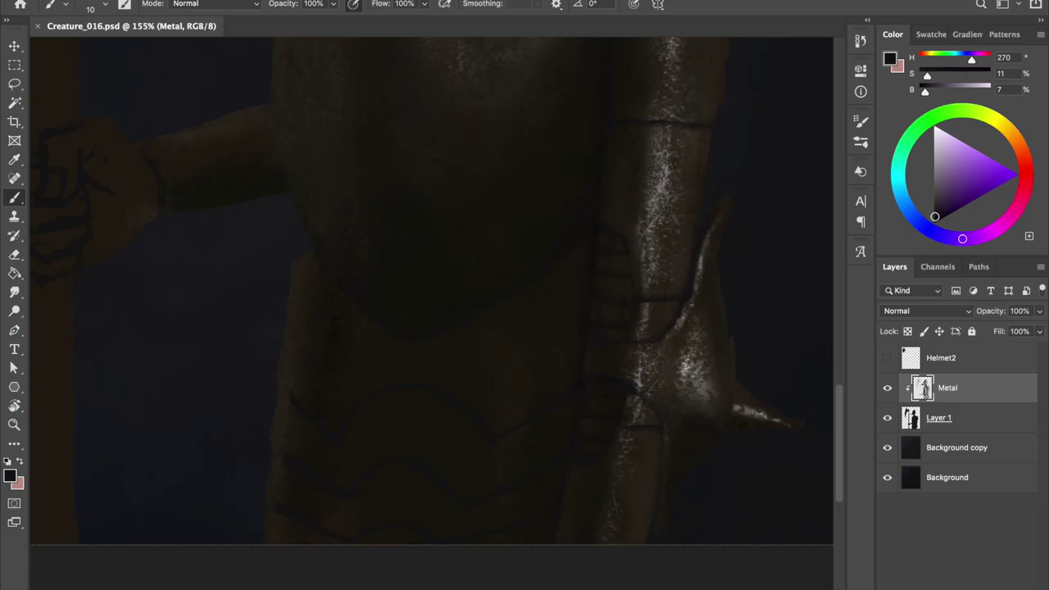
alt+click(655, 43)
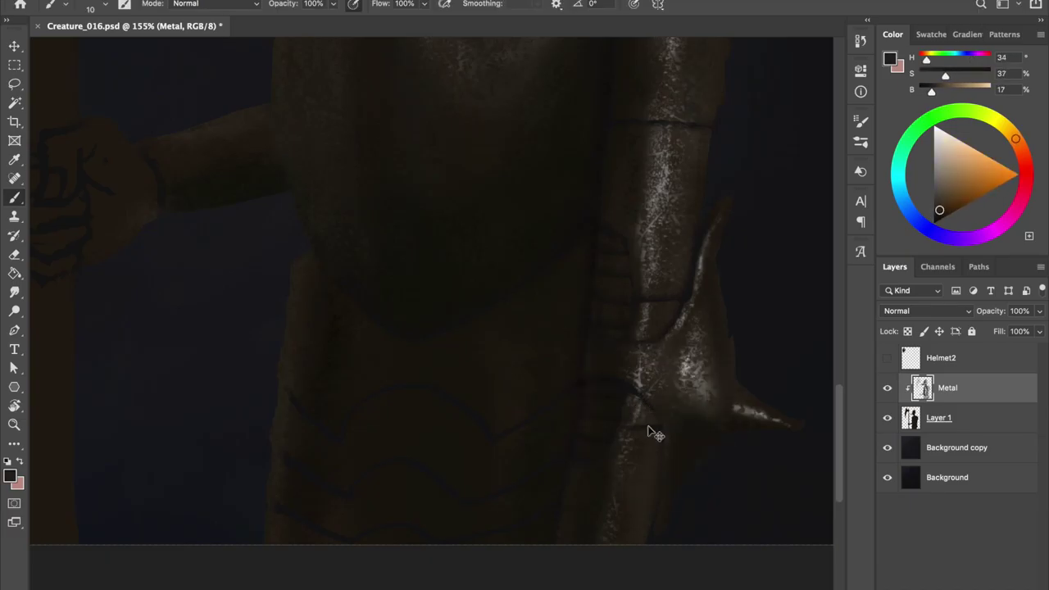
key(ctrl+s)
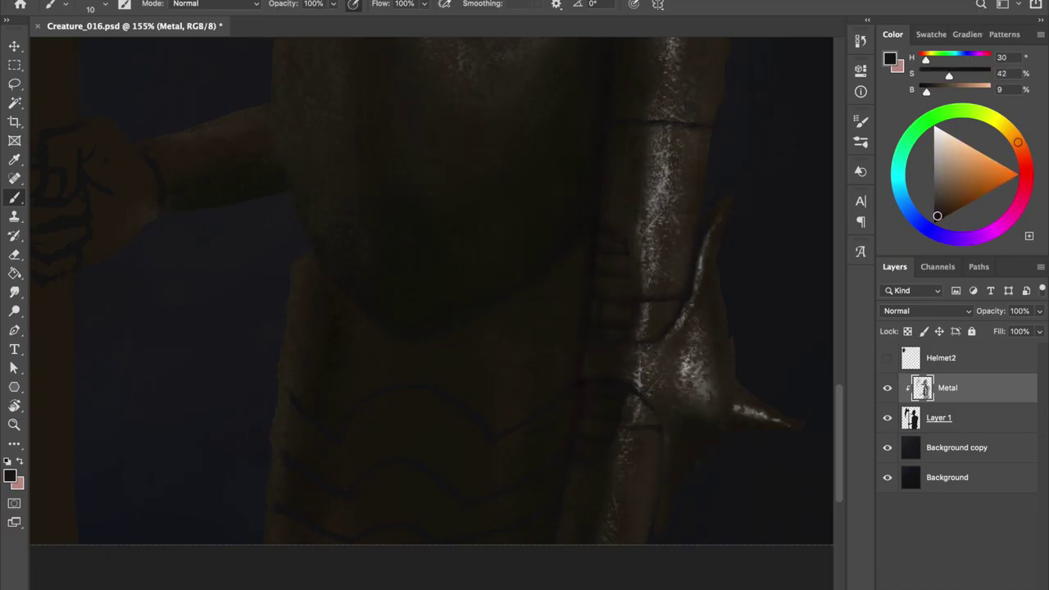
scroll(432, 287, down, 3)
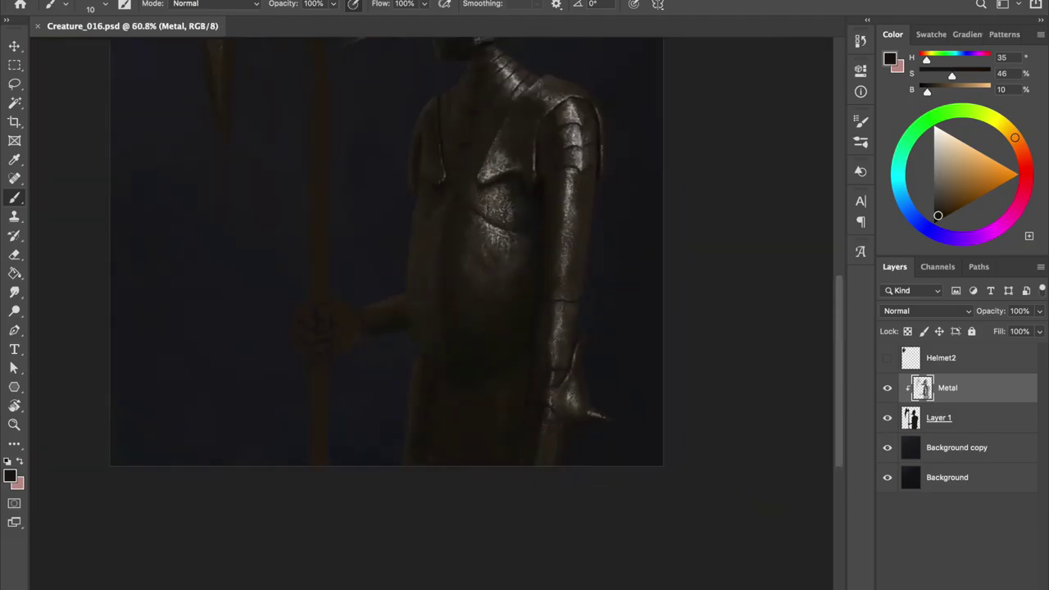
Sample dark olive, orange-brown and warm brown torso tones with a smaller brush, and save
scroll(432, 286, up, 1)
alt+click(431, 427)
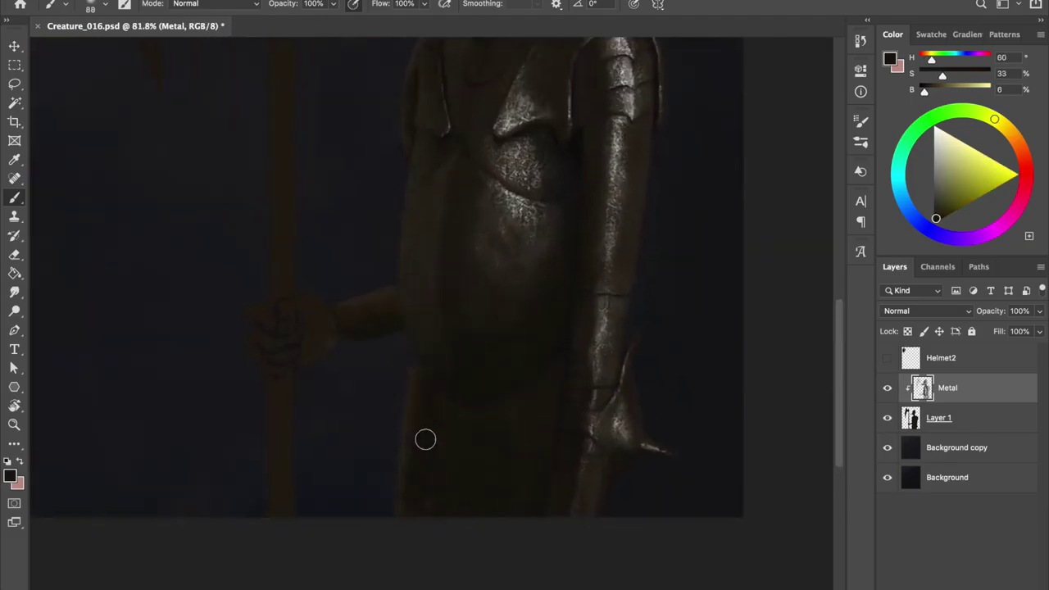
alt+click(557, 368)
alt+click(553, 402)
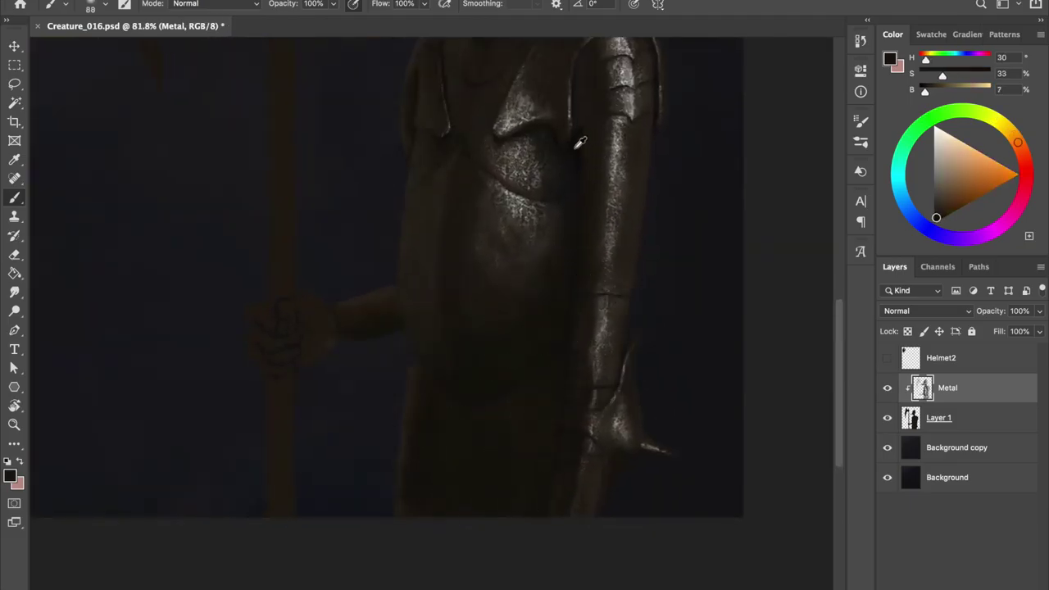
alt+click(562, 369)
alt+click(404, 274)
drag(412, 429, 393, 430)
alt+click(410, 374)
key(ctrl+s)
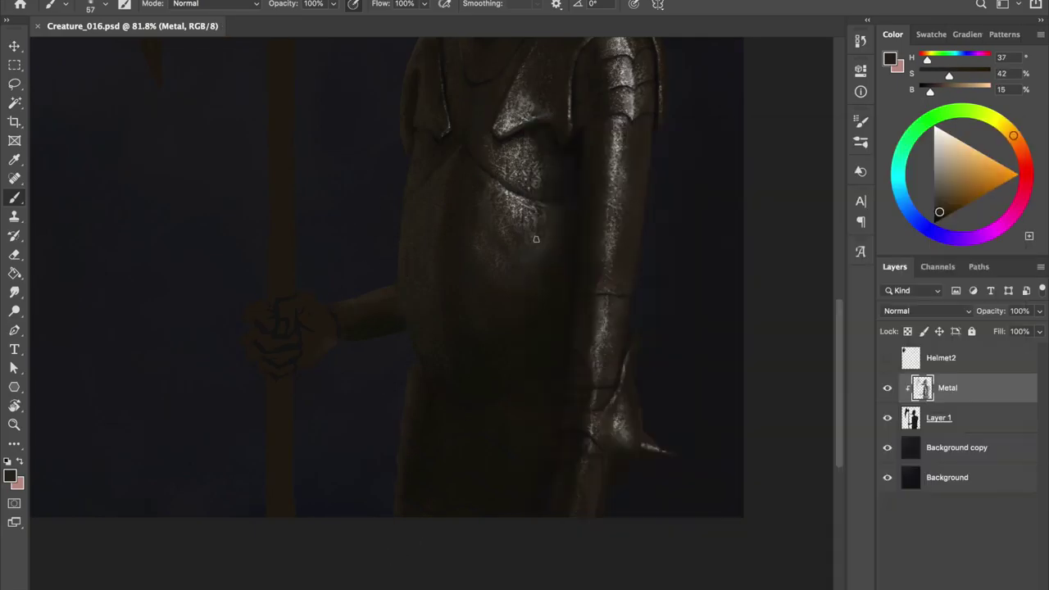
Pick near-black reddish and dark brown body tones while shrinking the brush
alt+click(475, 461)
key(F2)
drag(461, 440, 426, 461)
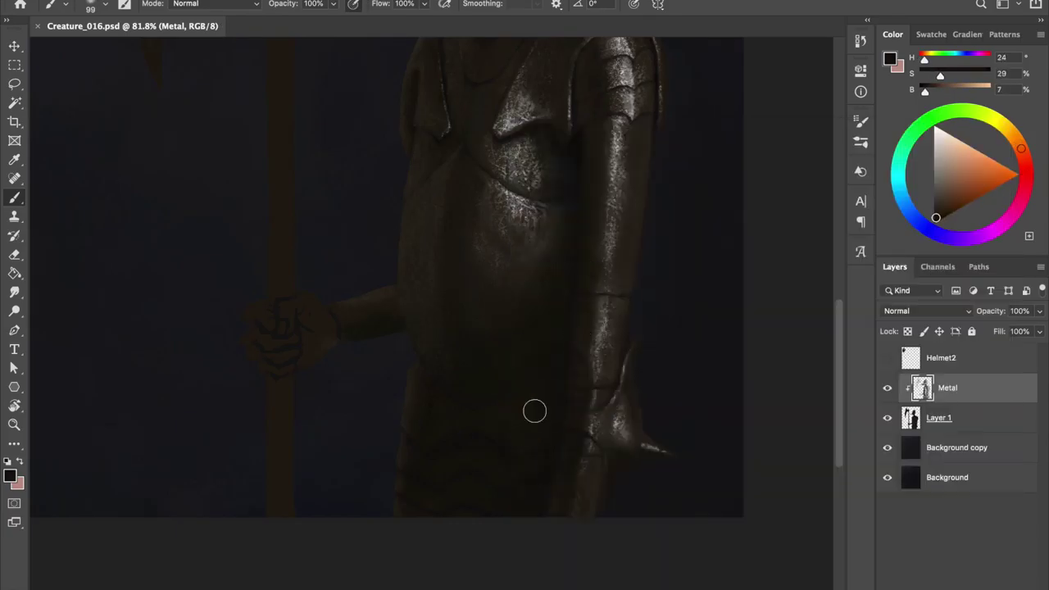
alt+click(581, 143)
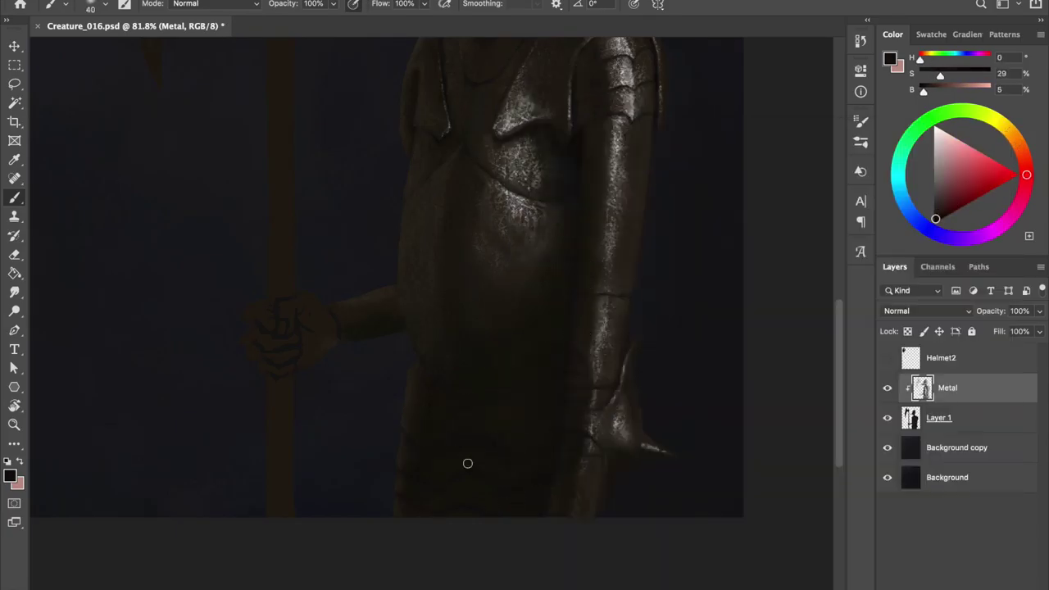
scroll(447, 521, down, 2)
scroll(391, 363, up, 4)
alt+click(391, 363)
drag(420, 443, 413, 426)
alt+click(395, 428)
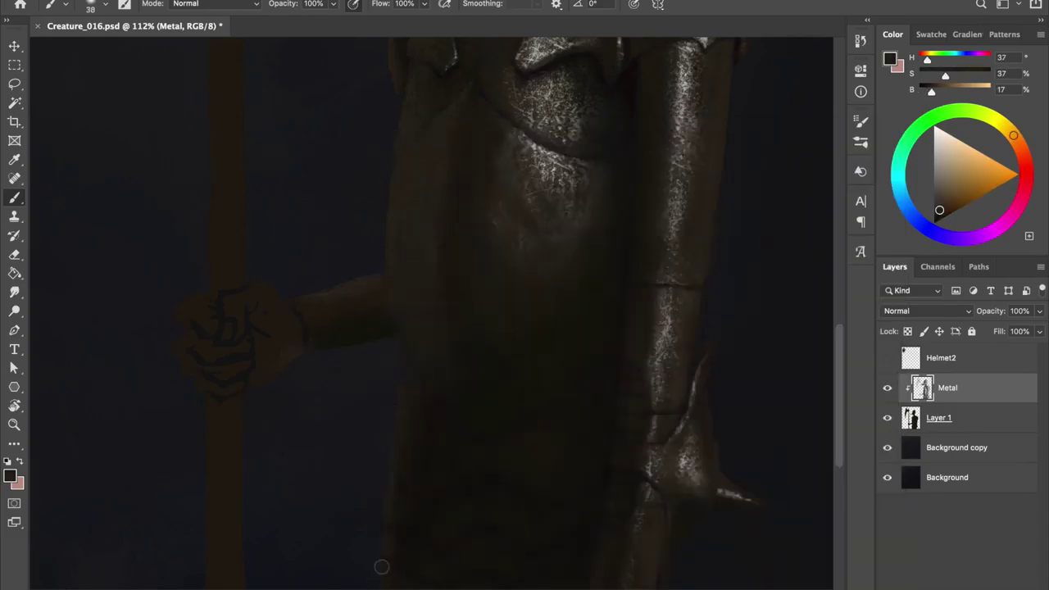
Choose a brush preset and sample darker torso shadows and lighter armour browns, then save
alt+click(463, 222)
drag(550, 442, 571, 433)
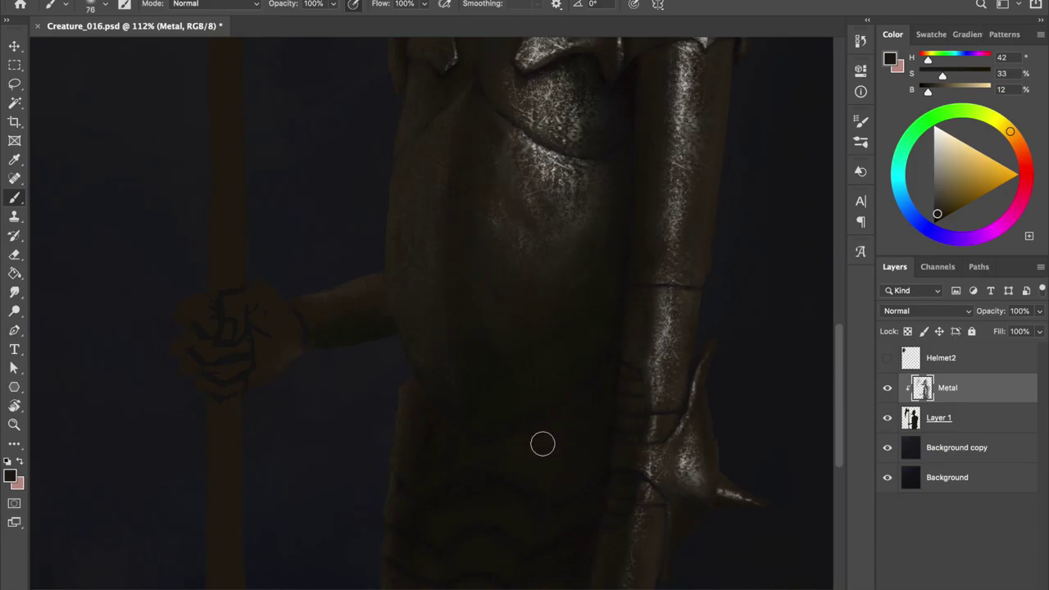
scroll(602, 232, down, 1)
alt+click(552, 464)
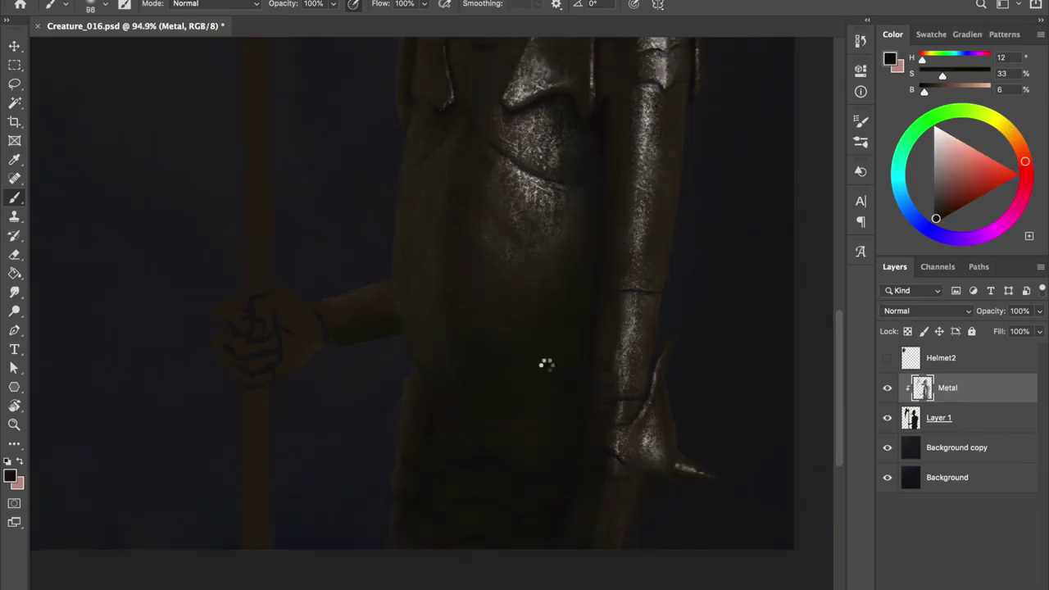
right_click(891, 504)
double_click(891, 504)
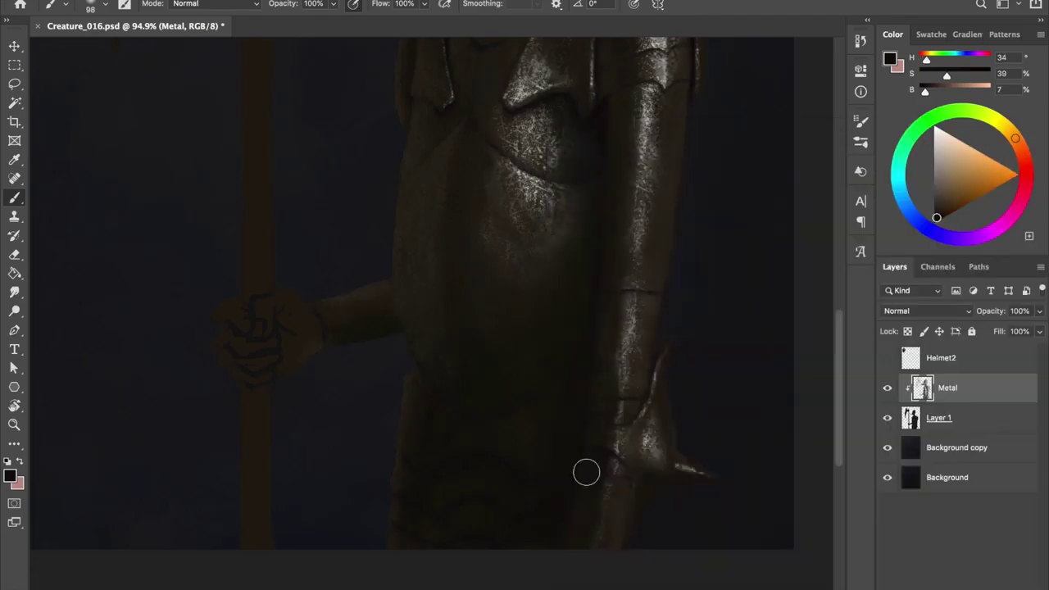
alt+click(412, 414)
right_click(412, 418)
key(Escape)
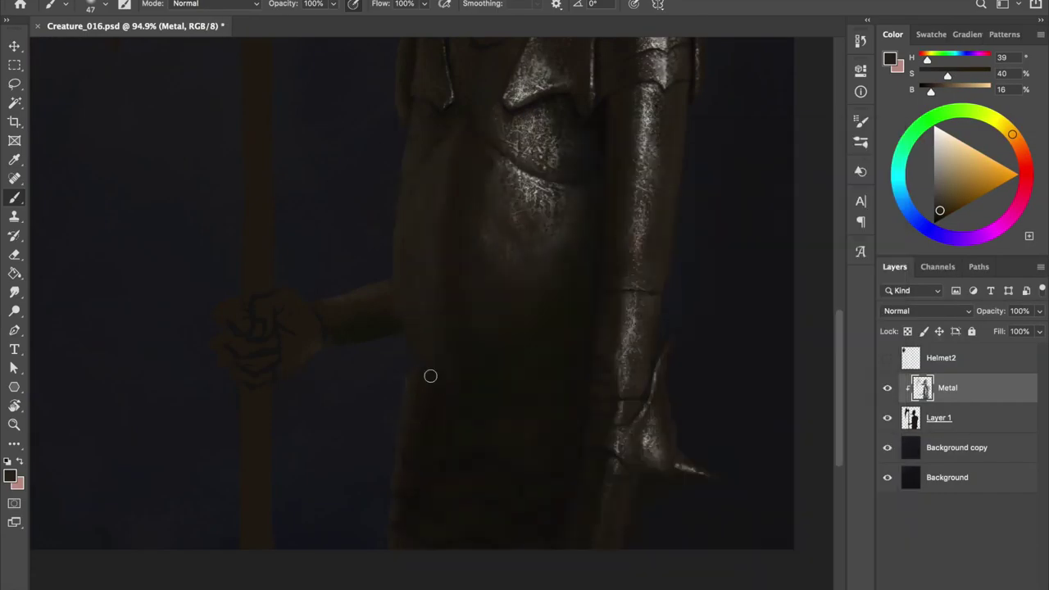
key(ctrl+s)
Shade with mid and very dark browns using a smaller brush, and save
alt+click(489, 247)
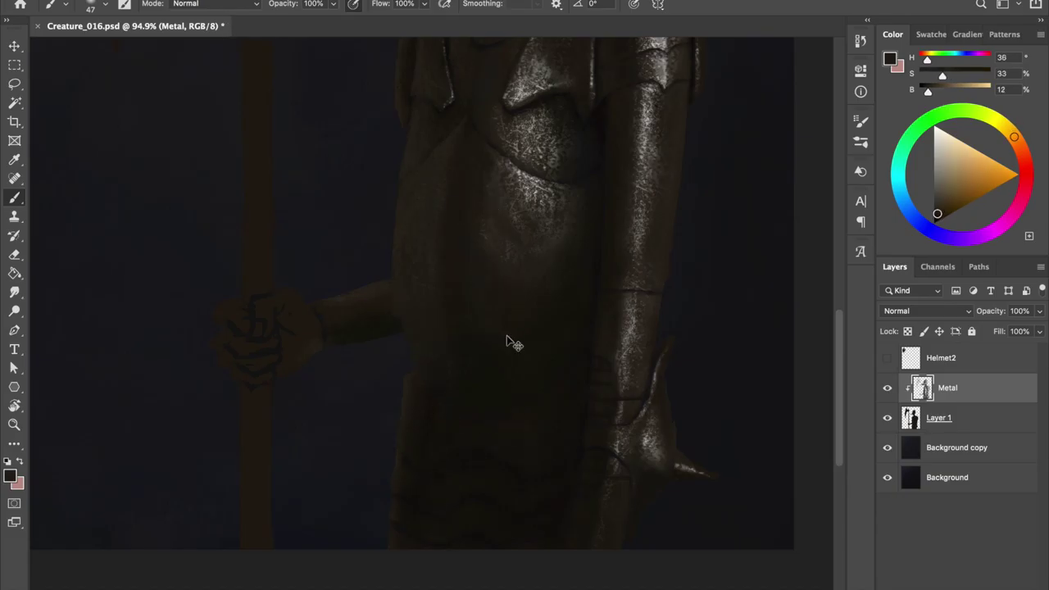
drag(475, 424, 457, 424)
drag(459, 455, 443, 455)
alt+click(457, 481)
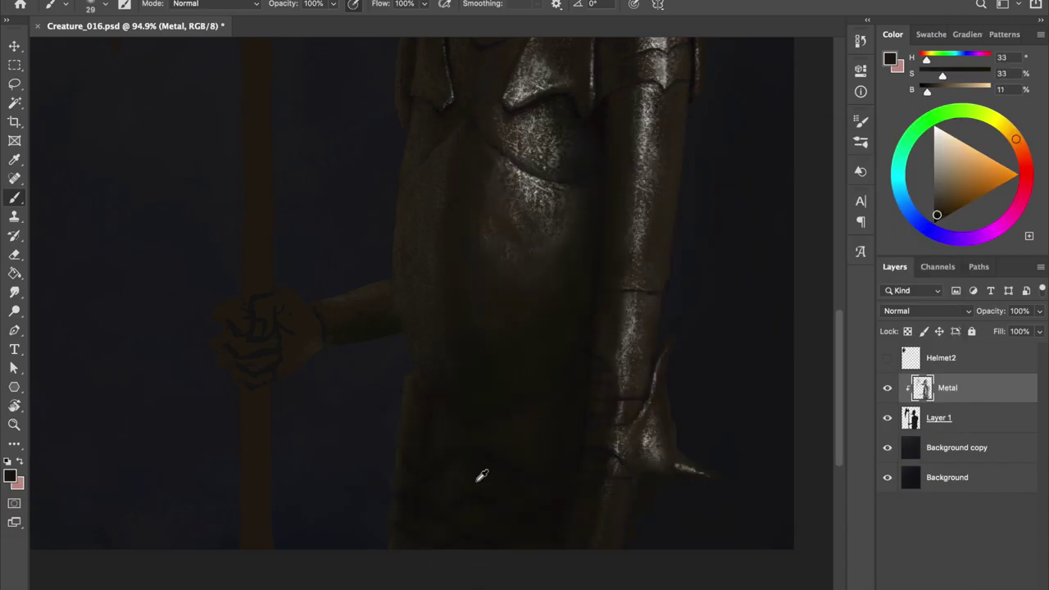
alt+click(482, 475)
key(ctrl+s)
Shrink the brush to a tiny size for edge work with deeper browns and waist shadows
scroll(431, 417, up, 2)
scroll(435, 155, up, 2)
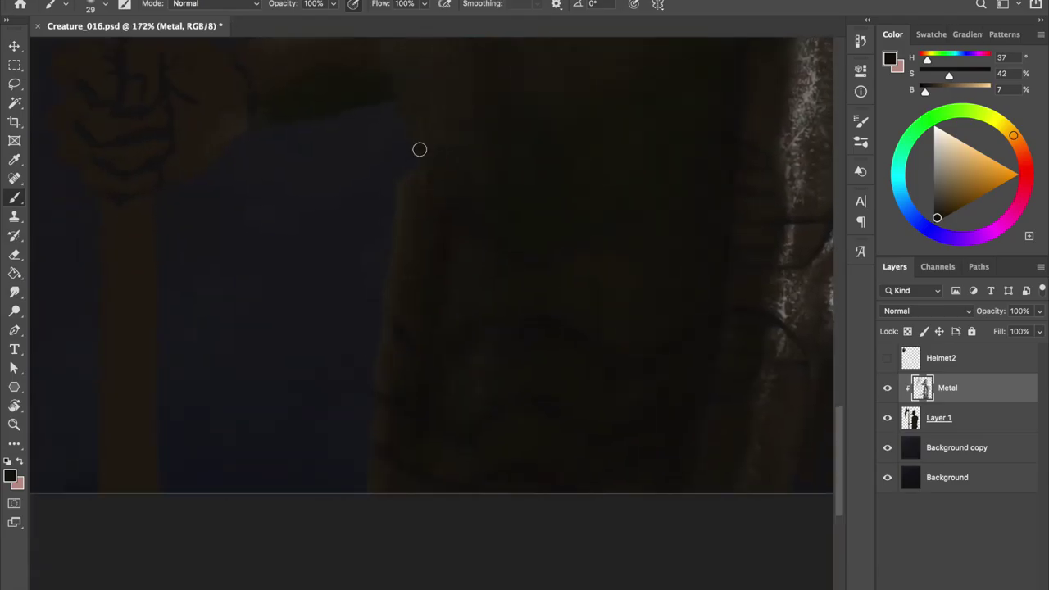
drag(410, 345, 401, 345)
alt+click(427, 289)
drag(427, 288, 398, 287)
alt+click(424, 178)
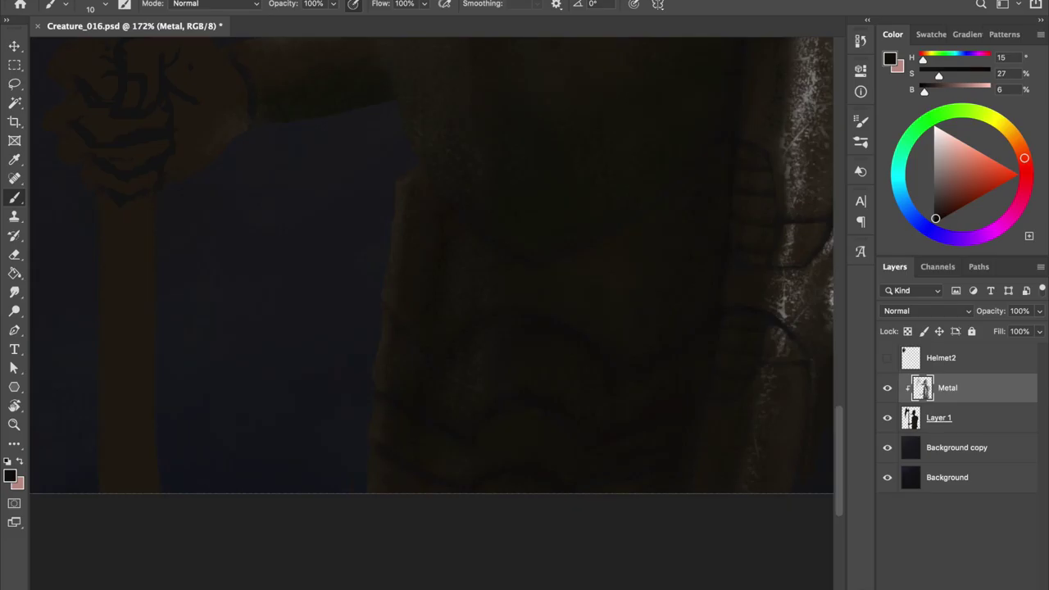
scroll(405, 199, down, 3)
alt+click(405, 200)
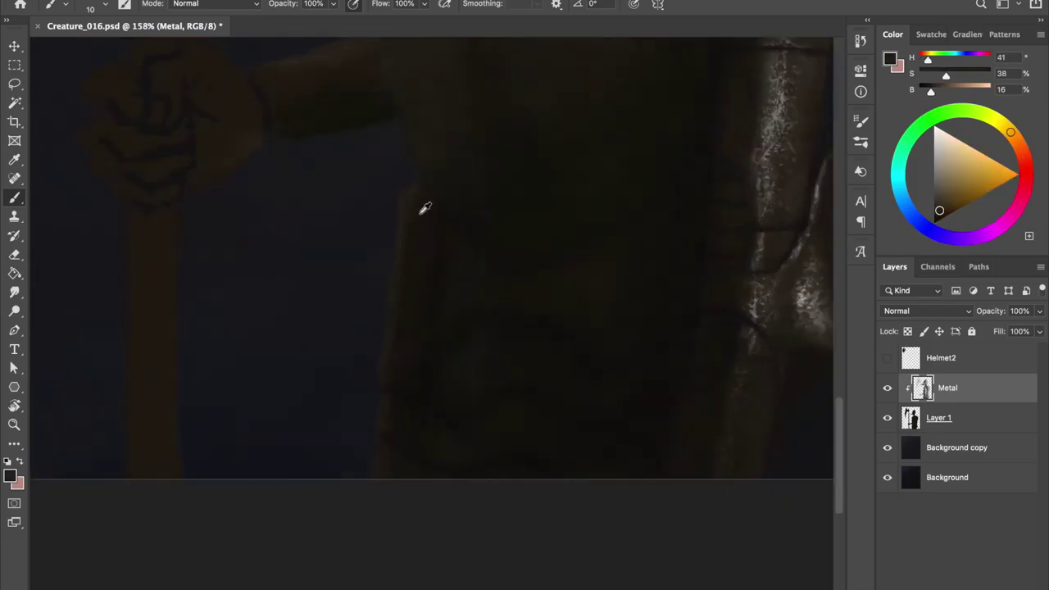
Sample lighter body browns, the clenched hand's brown, and a warm mid-brown
scroll(468, 281, up, 2)
scroll(468, 281, up, 2)
alt+click(468, 86)
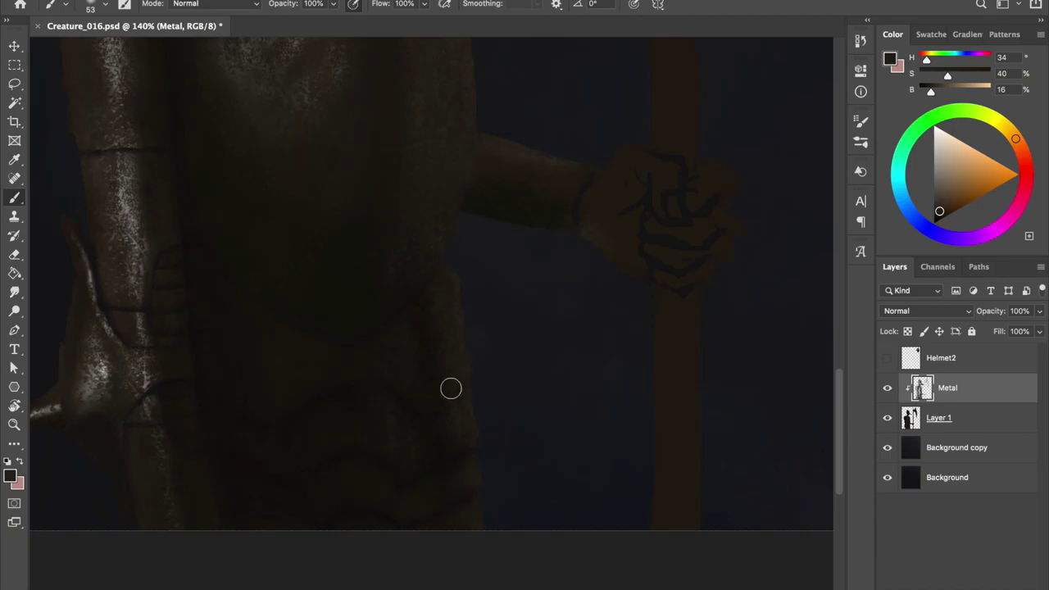
scroll(431, 149, down, 3)
alt+click(559, 185)
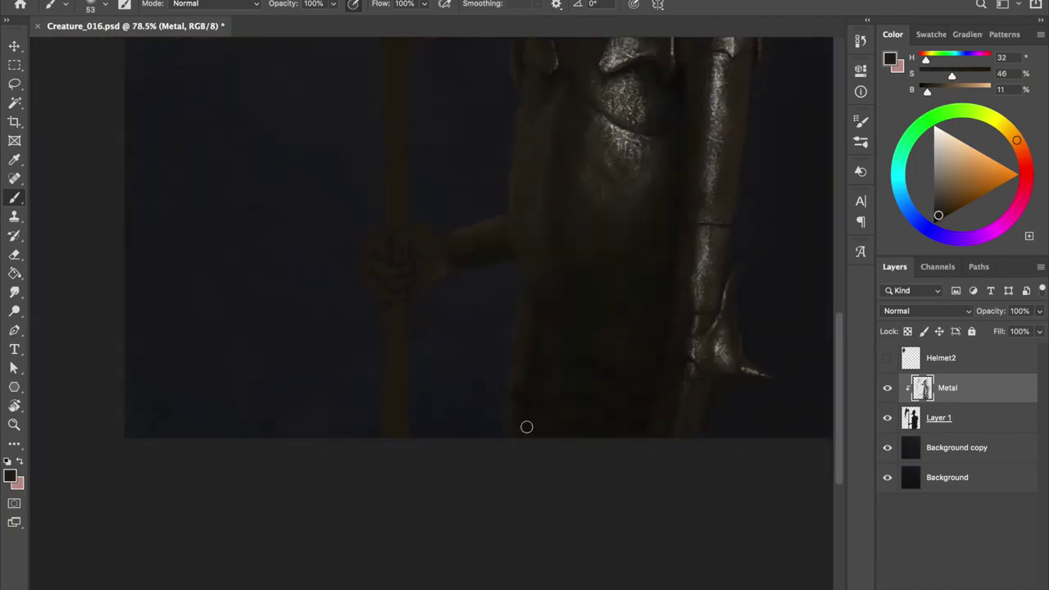
scroll(534, 159, down, 1)
scroll(509, 287, down, 1)
alt+click(479, 426)
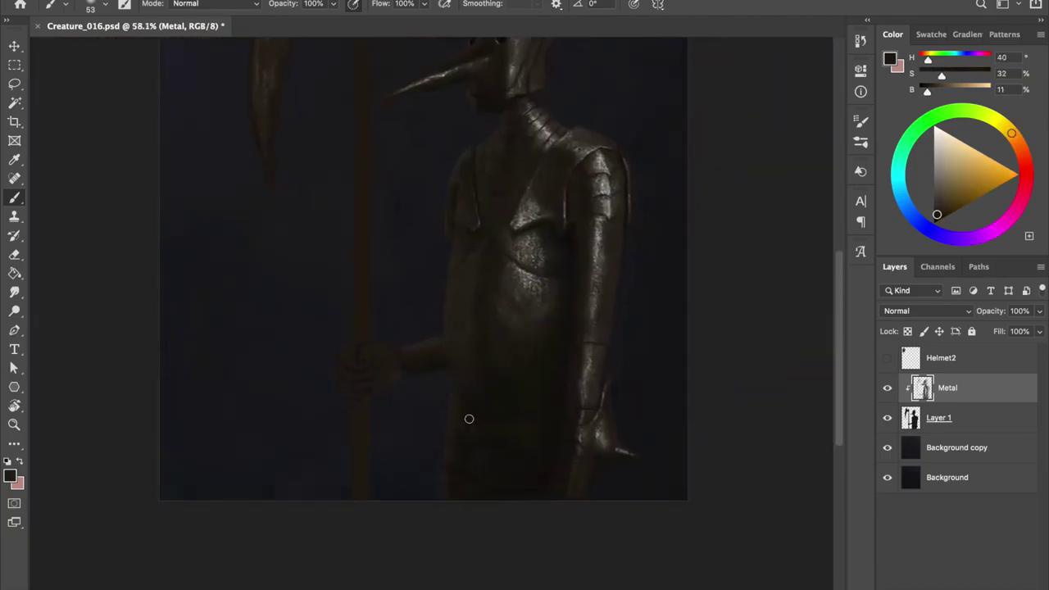
scroll(276, 281, up, 3)
Adjust brush presets and size, sampling dark reddish tones for broad shading
right_click(429, 258)
alt+click(473, 373)
drag(472, 373, 455, 372)
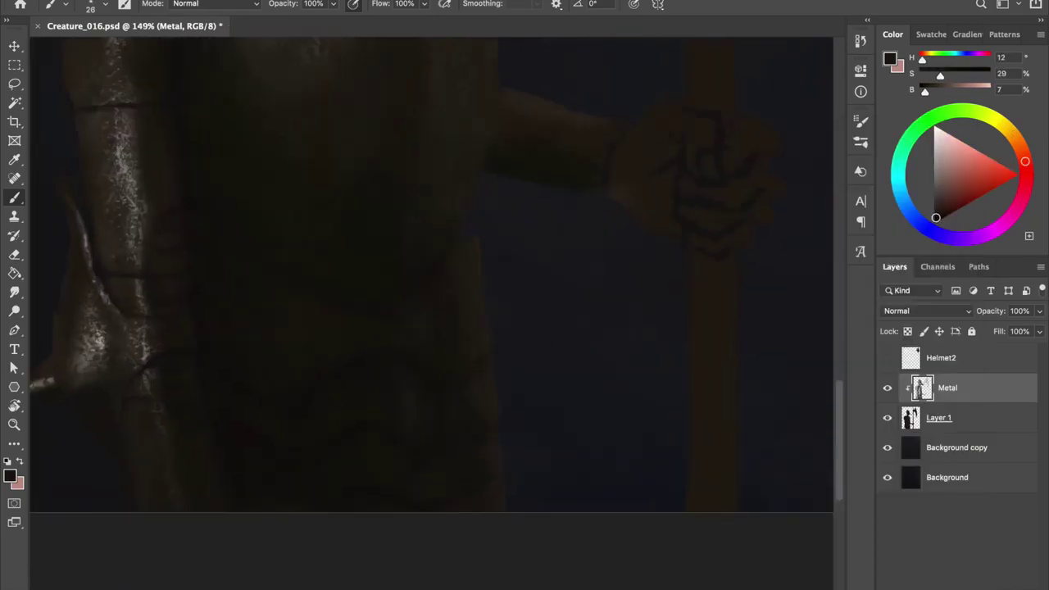
alt+click(459, 393)
right_click(427, 255)
key(Return)
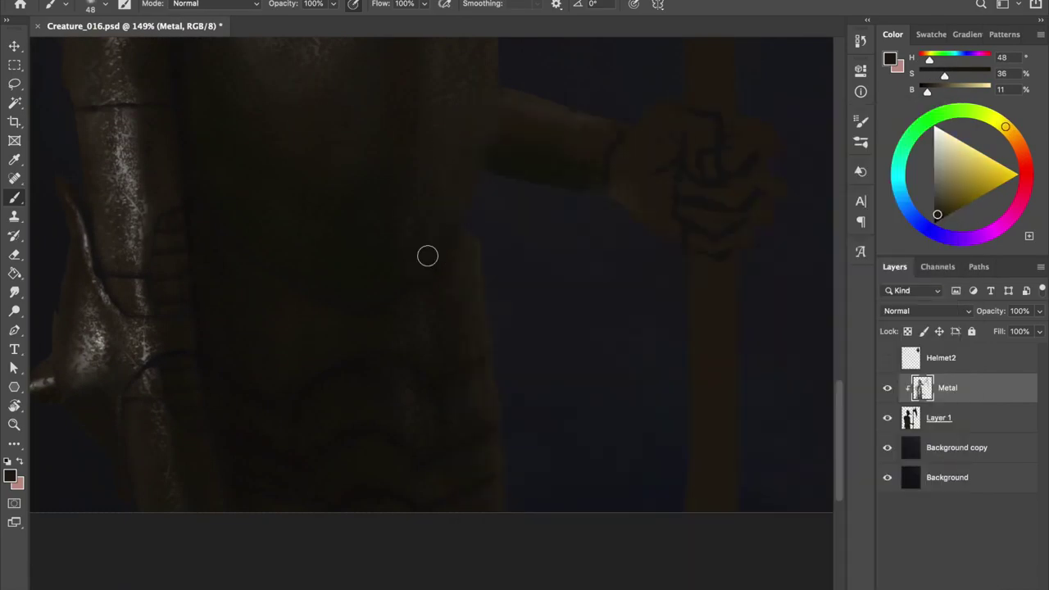
alt+click(449, 289)
scroll(448, 289, down, 3)
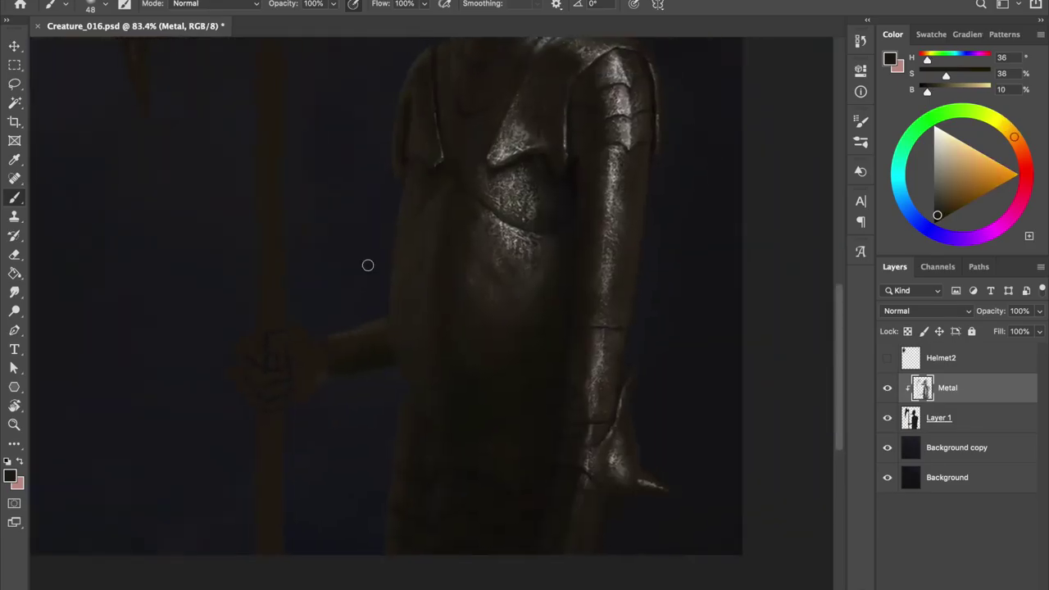
mouse_move(486, 361)
mouse_down()
mouse_move(498, 348)
mouse_move(398, 333)
mouse_up()
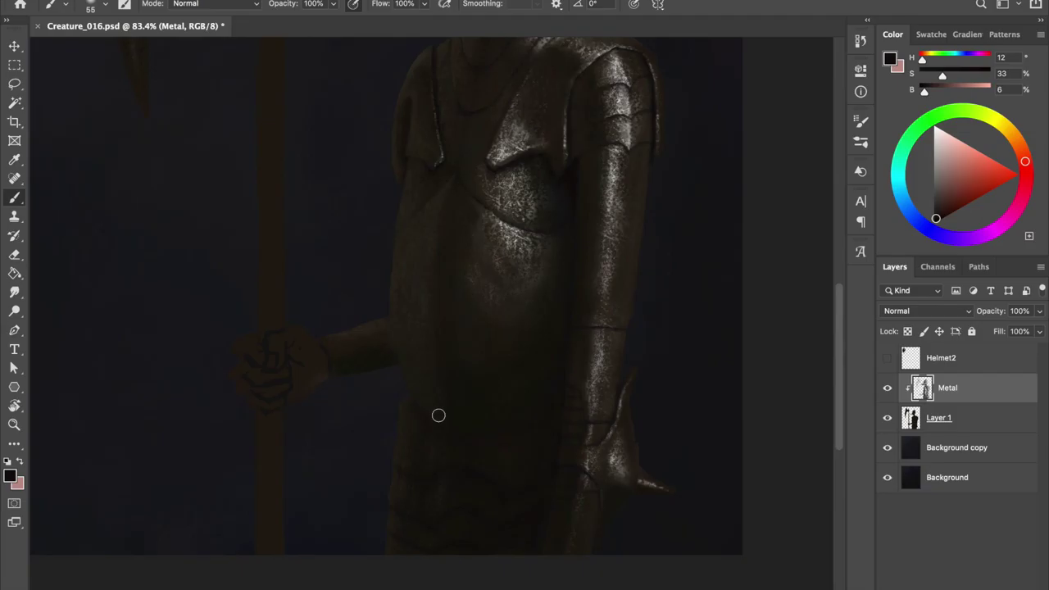
scroll(437, 415, up, 3)
Paint a dark shadow stroke and thin dark line details on the lower torso
alt+click(427, 370)
alt+click(427, 437)
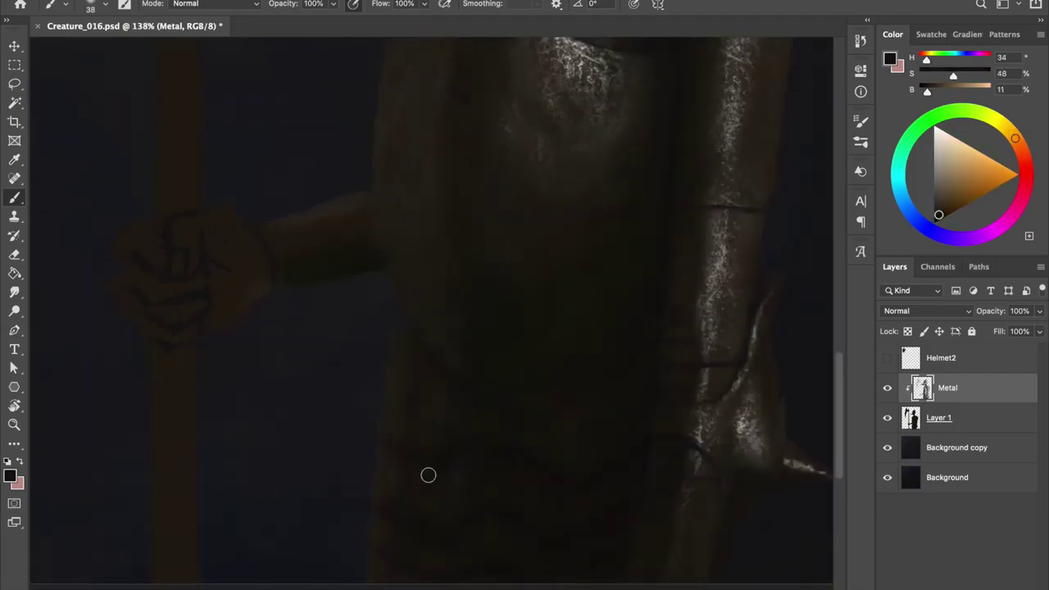
scroll(427, 475, down, 5)
alt+click(466, 340)
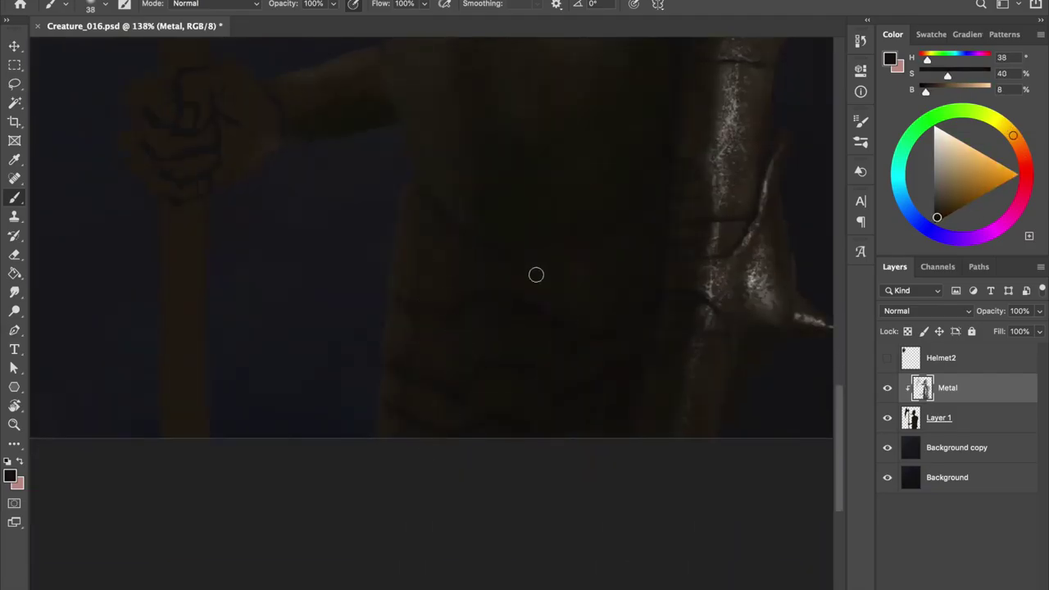
scroll(536, 274, down, 5)
scroll(398, 295, up, 4)
alt+click(404, 211)
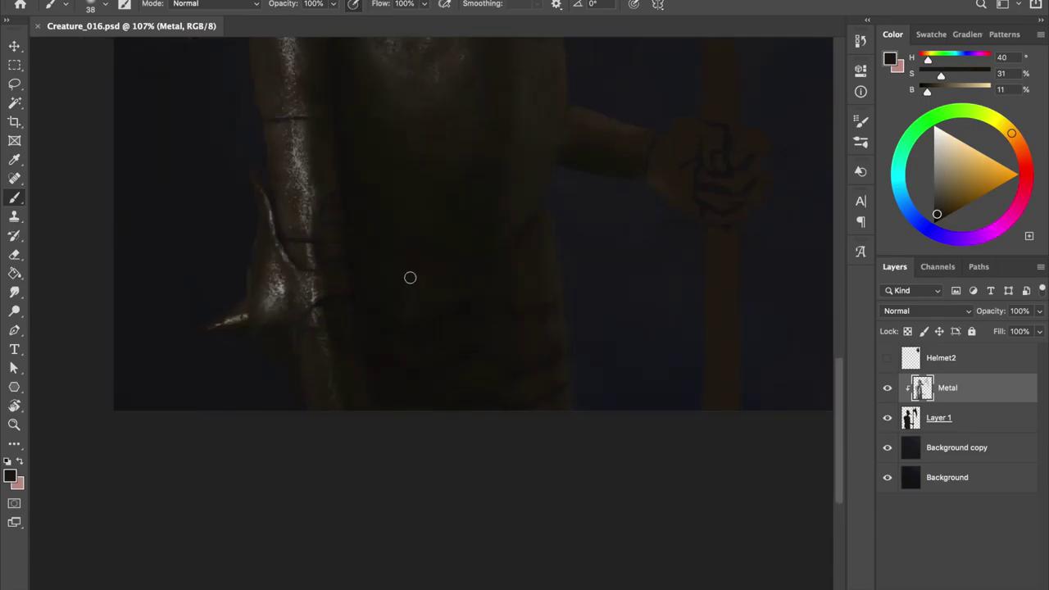
mouse_move(389, 245)
mouse_down()
mouse_move(400, 345)
mouse_move(424, 374)
mouse_up()
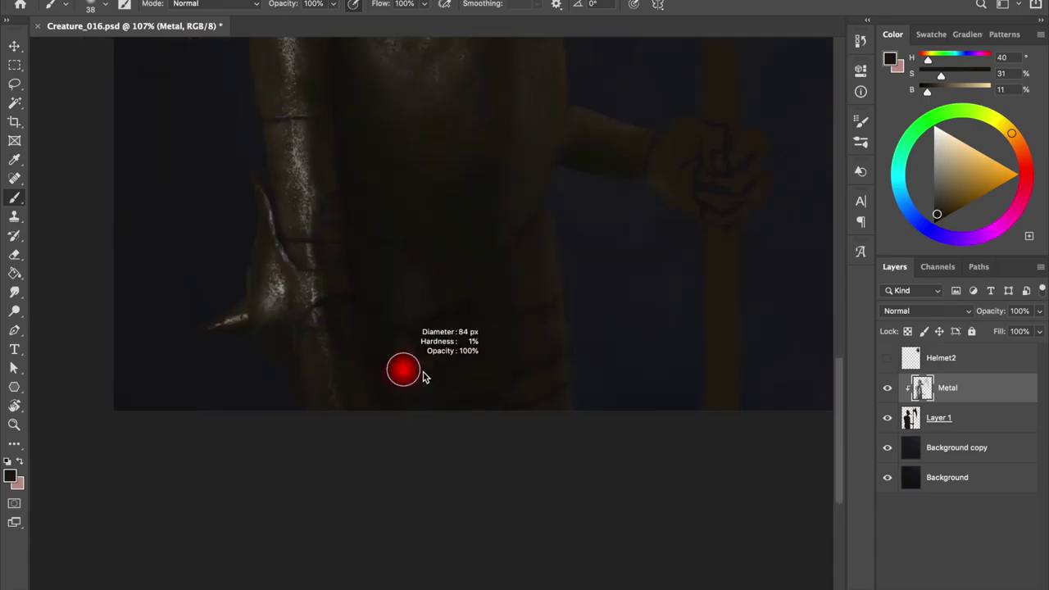
alt+click(435, 304)
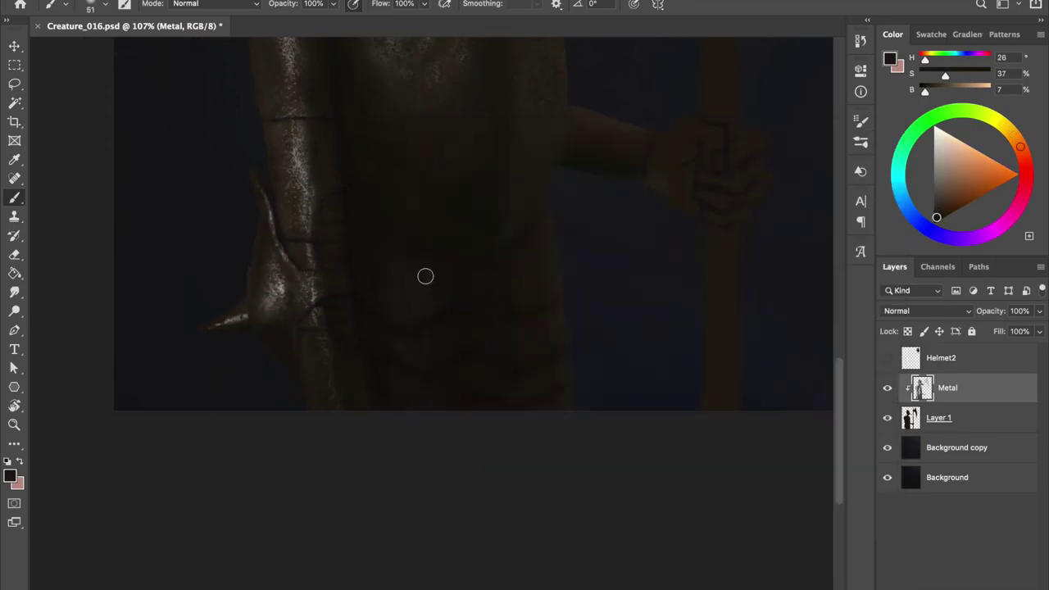
drag(431, 351, 466, 319)
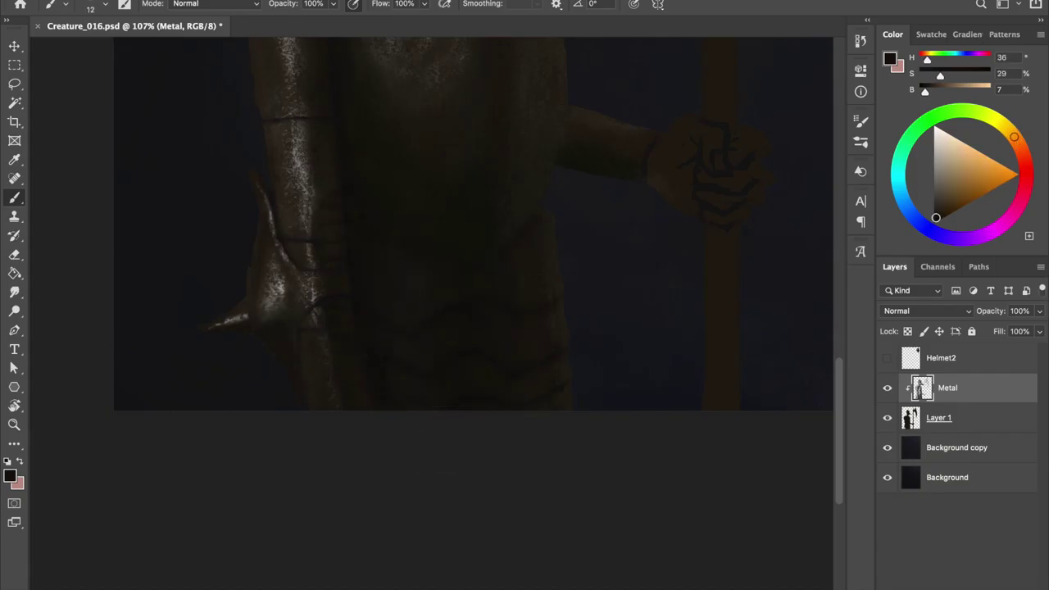
Mirror the canvas to check the figure and save the file
key(ctrl+shift+h)
scroll(475, 246, down, 2)
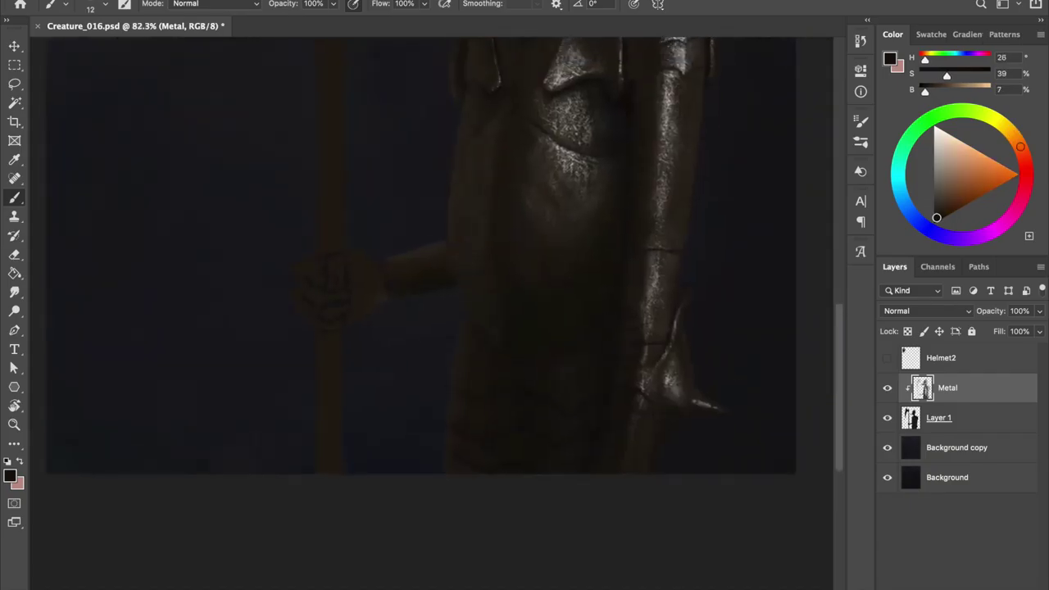
scroll(569, 352, up, 2)
key(ctrl+s)
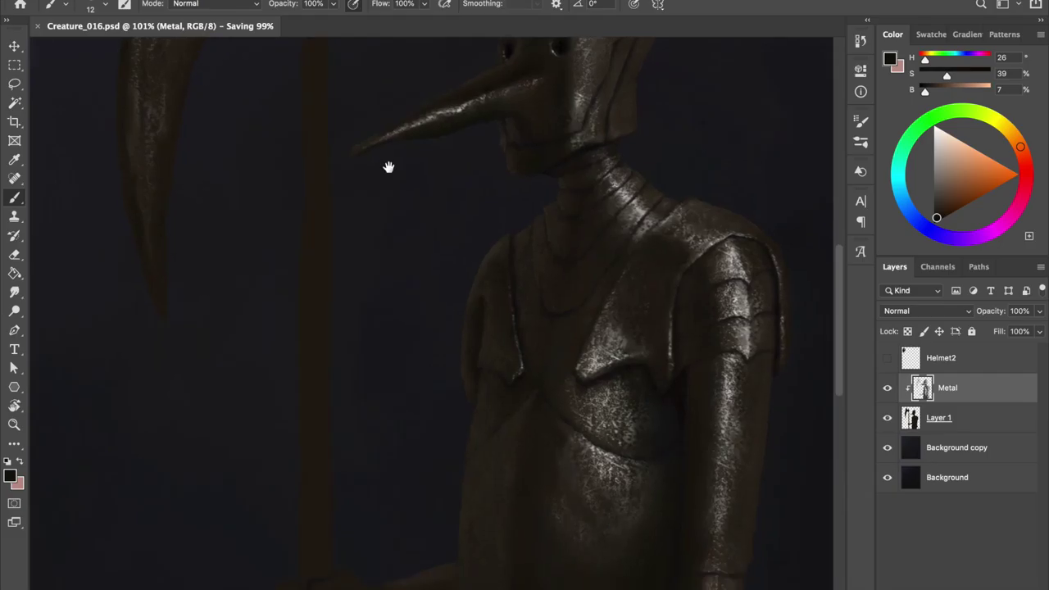
Pick a lighter grey-brown highlight tone with an enlarged brush for broad strokes
right_click(478, 421)
key(Return)
alt+click(528, 179)
drag(513, 402, 525, 409)
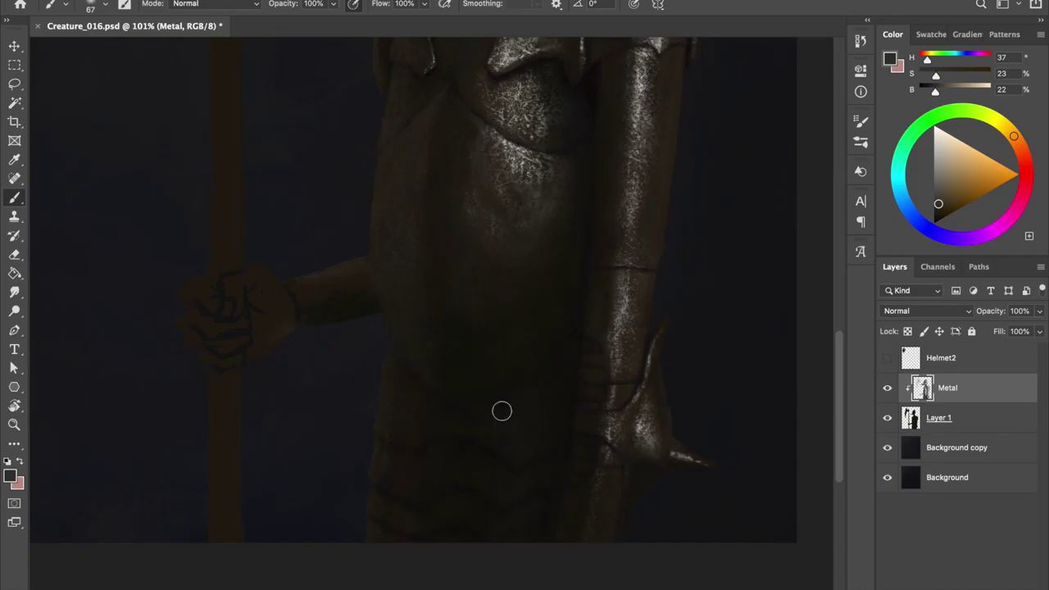
scroll(543, 404, down, 3)
drag(412, 175, 368, 262)
Sample darker, warmer brown and reddish tones from the figure with a smaller brush
alt+click(365, 414)
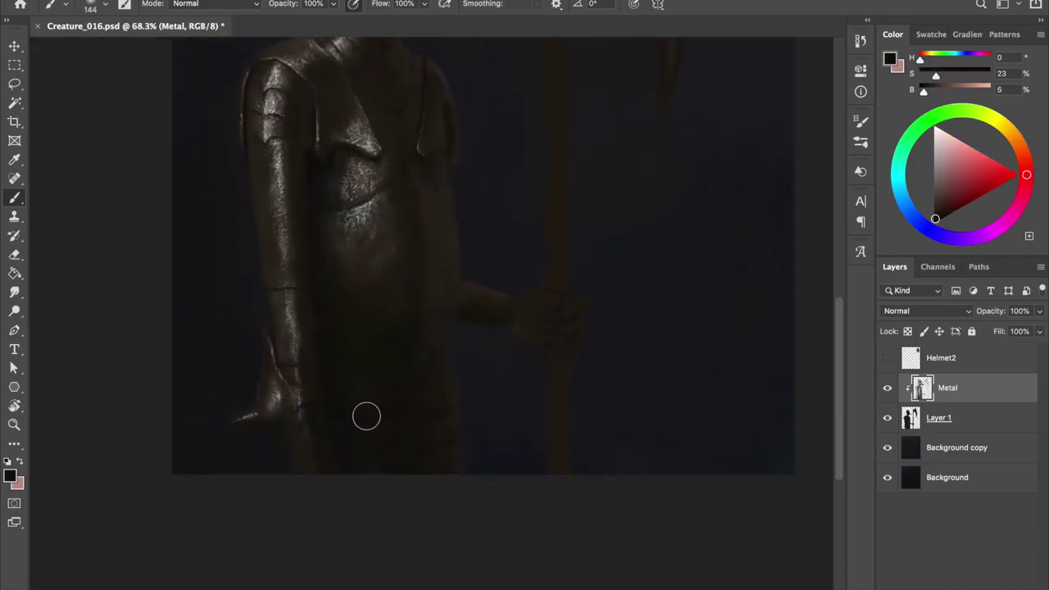
key(bracketleft)
key(bracketleft)
alt+click(376, 424)
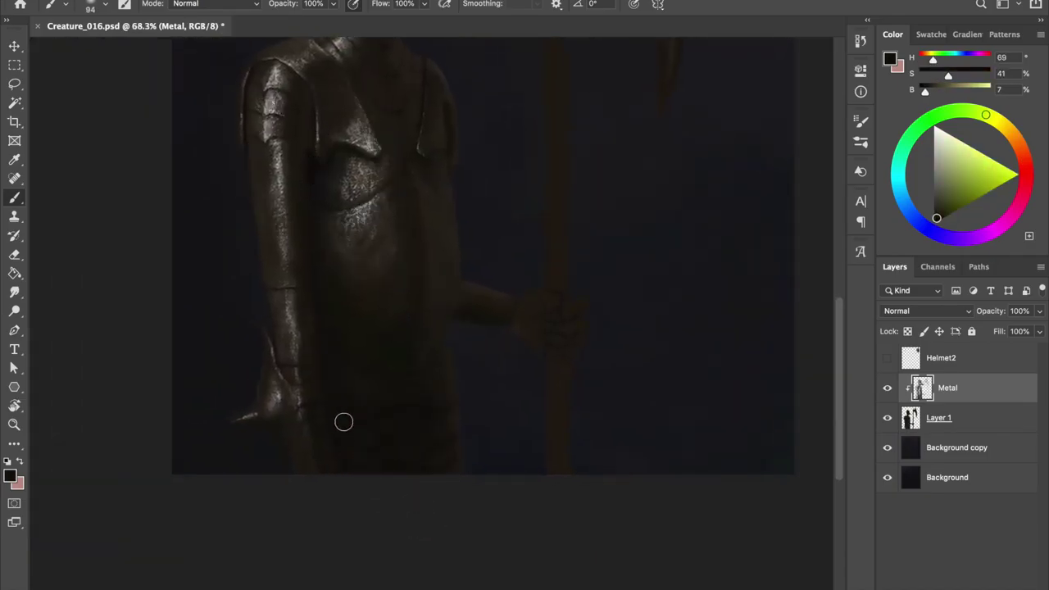
alt+click(343, 146)
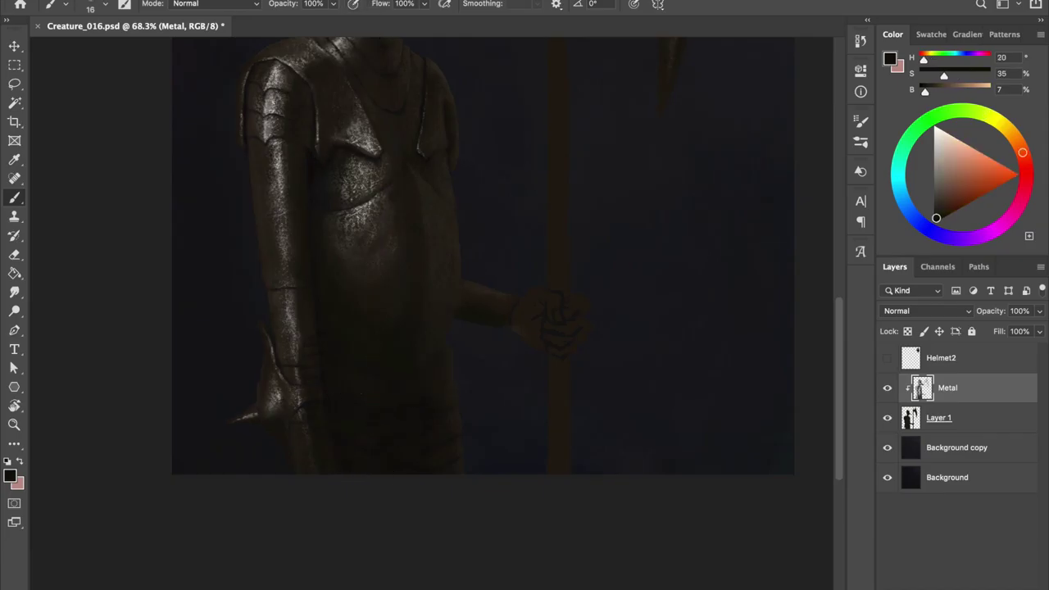
alt+click(353, 245)
scroll(529, 339, left, 5)
scroll(529, 339, up, 5)
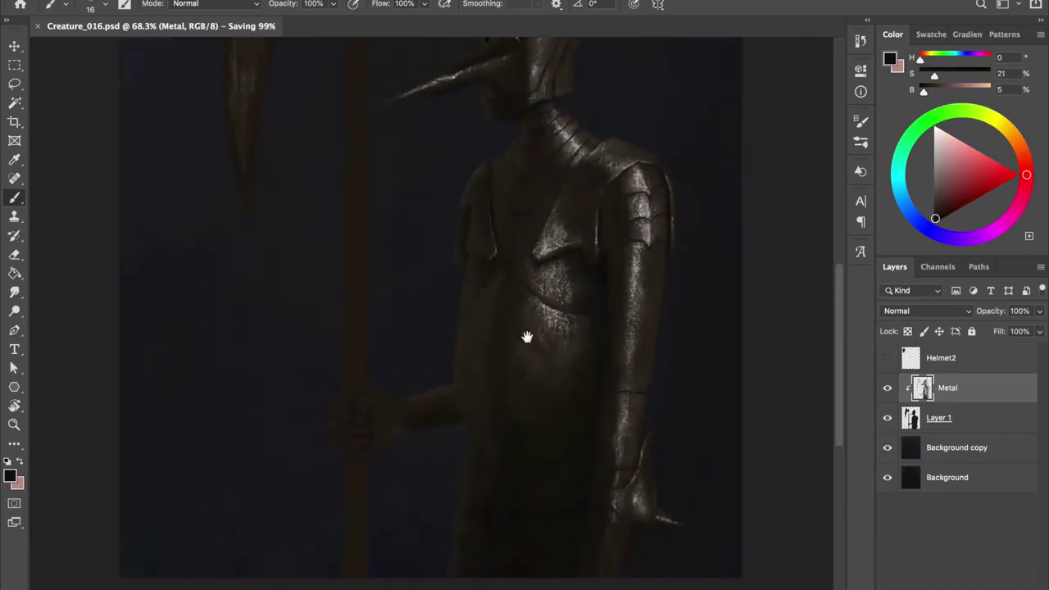
scroll(529, 339, down, 3)
Lasso and delete the axe on the base figure layer, deselect, and return to the brush
key(alt+bracketleft)
key(l)
drag(399, 52, 403, 276)
key(Delete)
key(ctrl+d)
key(b)
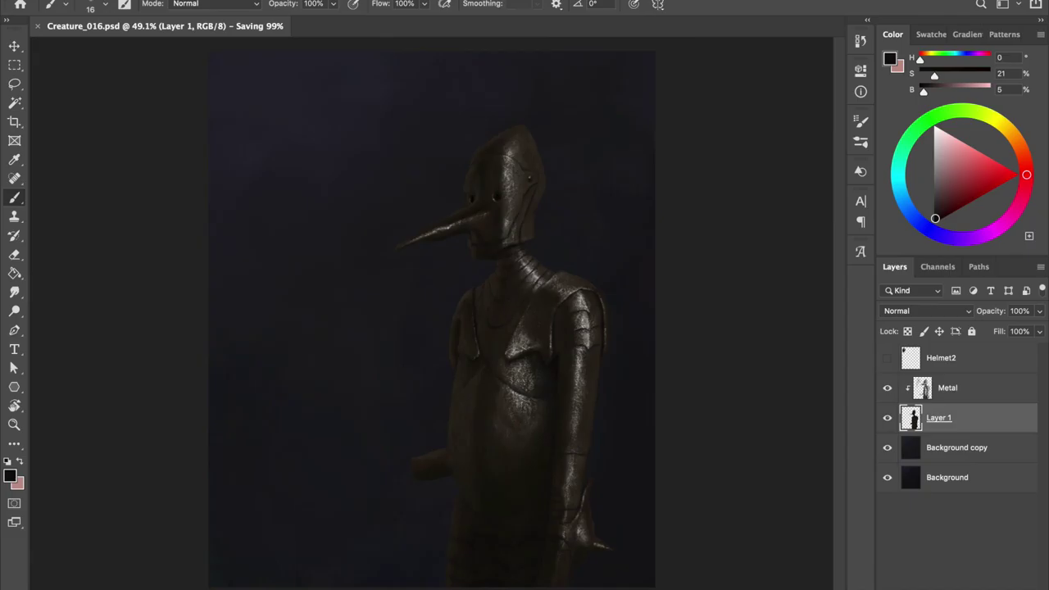
scroll(363, 157, up, 3)
Sample a brown from the figure and pick a brush on the Metal texture layer, then save
alt+click(440, 351)
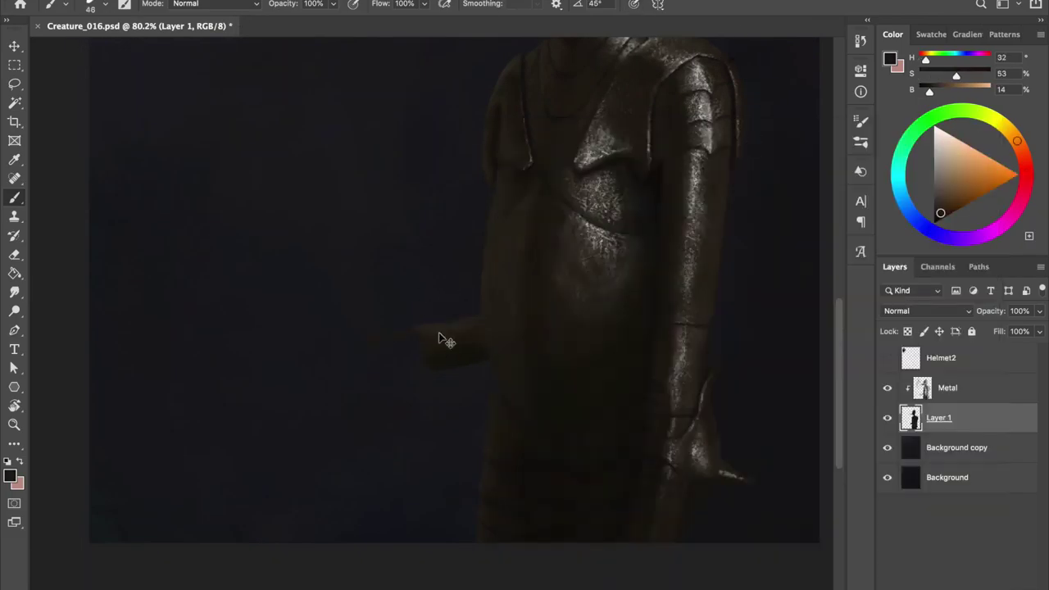
right_click(467, 360)
key(Return)
key(alt+bracketright)
right_click(422, 336)
key(Return)
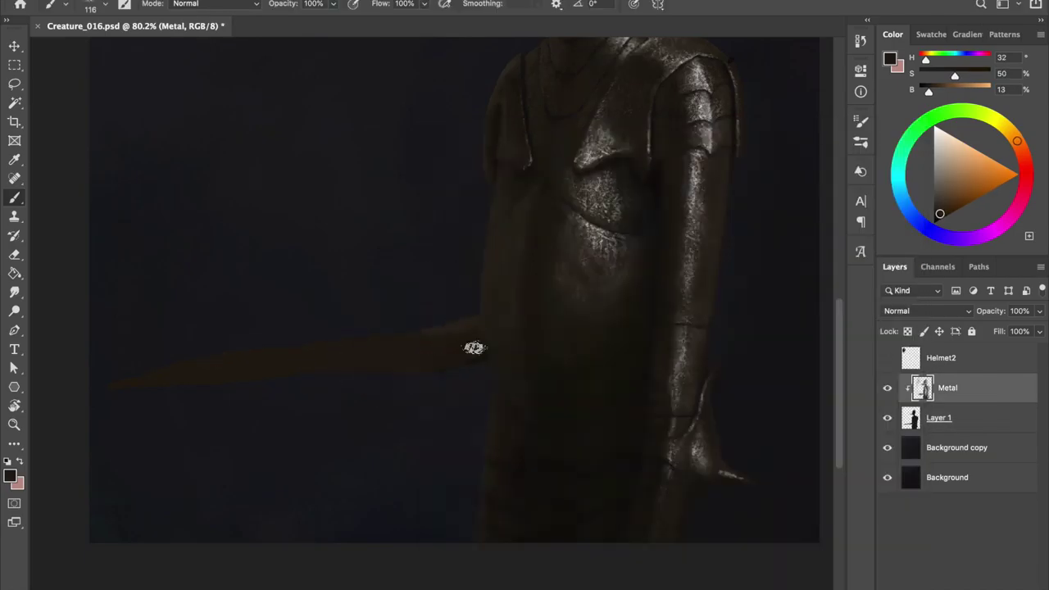
key(ctrl+s)
Add a new clipped layer above the Metal layer and save
scroll(466, 272, up, 2)
scroll(462, 176, up, 2)
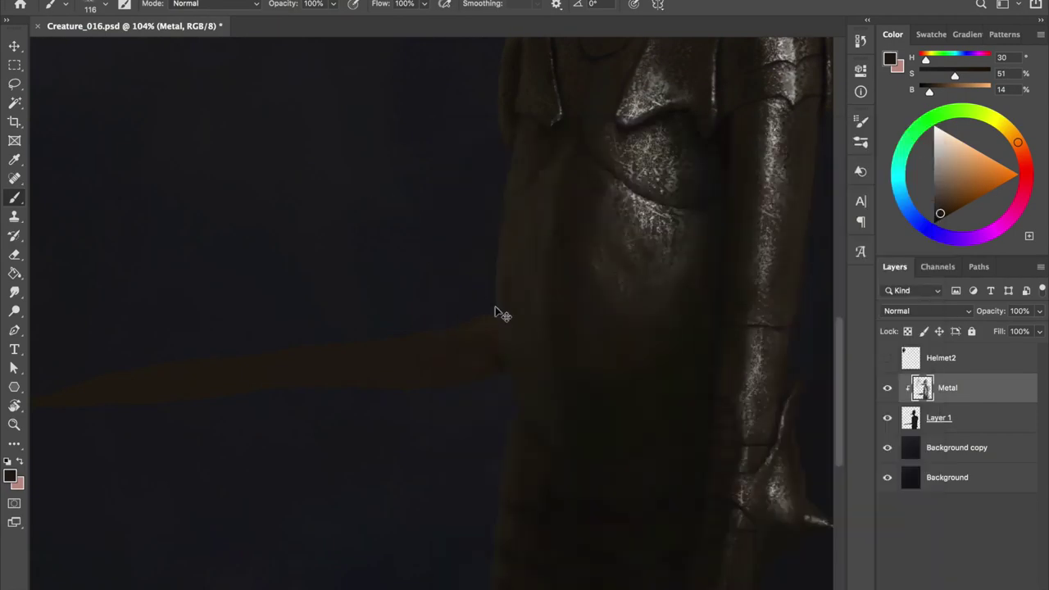
key(ctrl+shift+n)
key(Return)
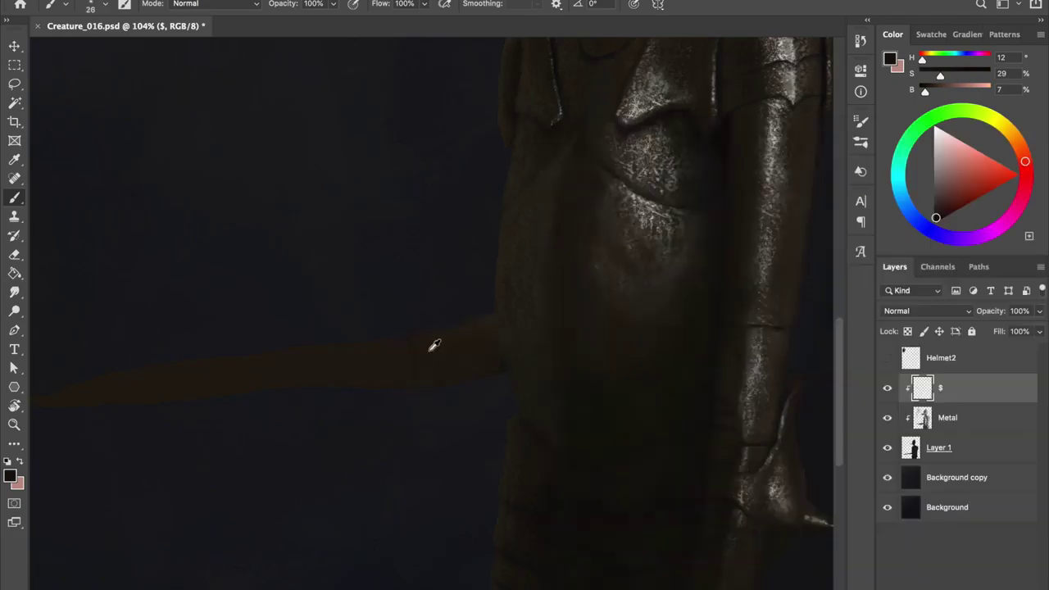
key(ctrl+s)
Paint metal texture along the spike arm with a larger brush on the Metal layer
scroll(459, 332, down, 1)
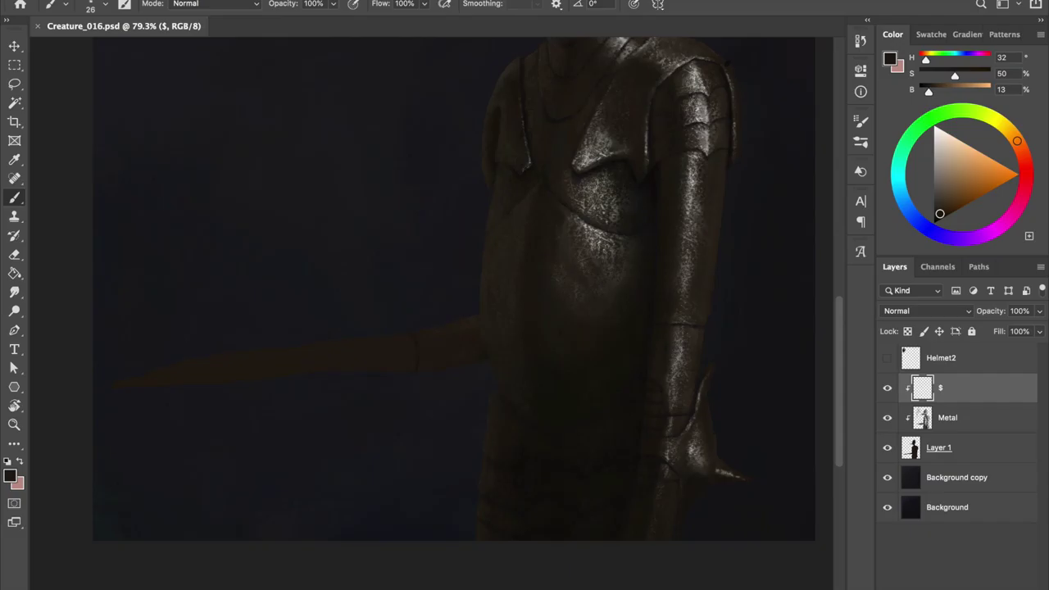
key(alt+bracketleft)
right_click(328, 123)
double_click(665, 499)
alt+click(559, 390)
drag(123, 392, 238, 379)
Sample brown tones from the torso with a smaller brush and save the document
alt+click(506, 221)
key(bracketleft)
key(bracketleft)
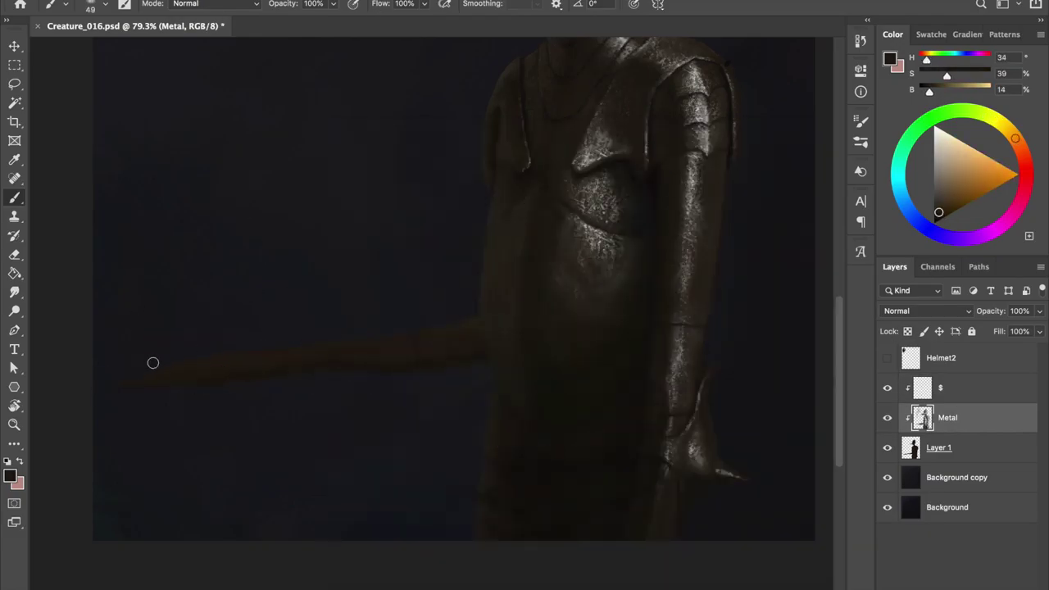
alt+click(509, 69)
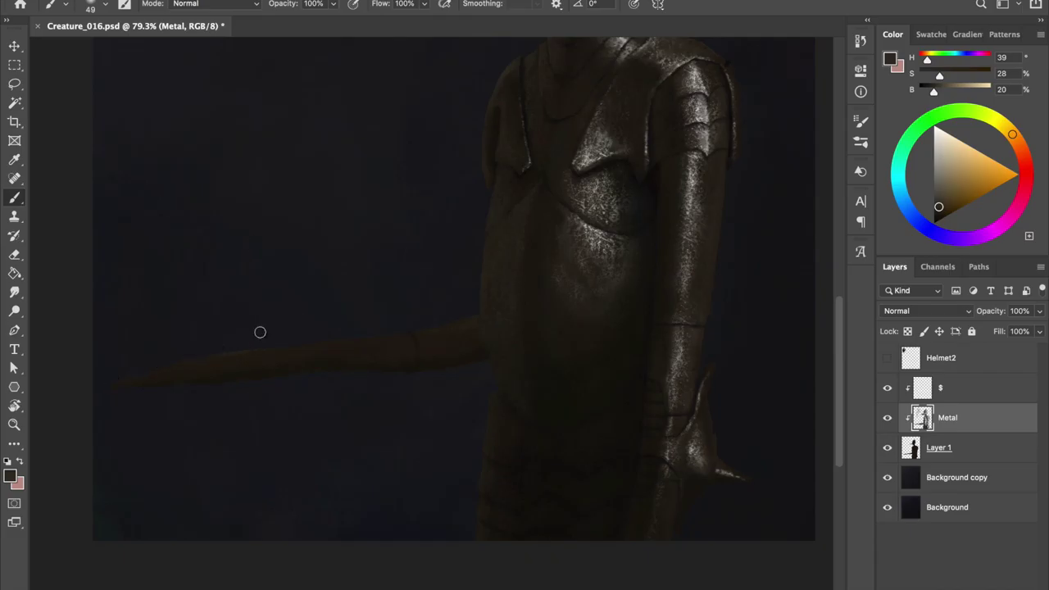
click(950, 388)
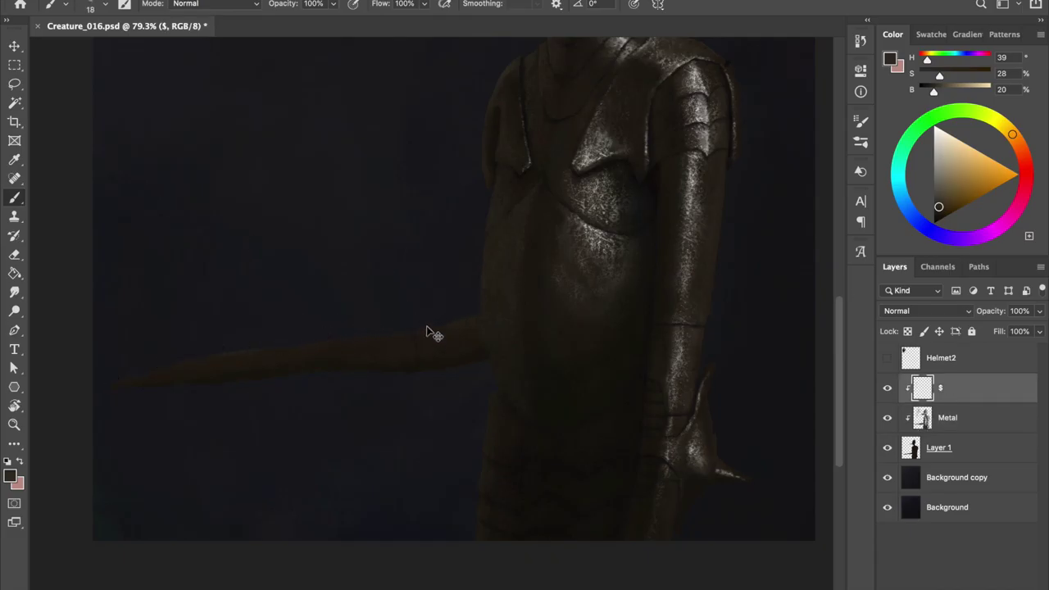
key(ctrl+s)
click(947, 417)
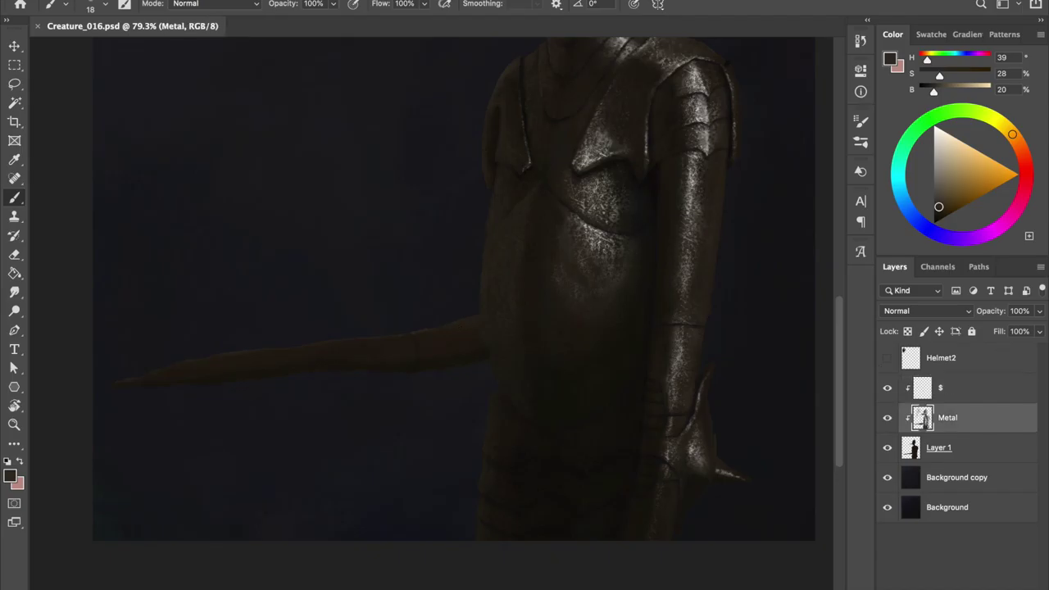
Paint light grey highlights along the spike with a smaller brush
alt+click(595, 235)
mouse_move(370, 138)
mouse_down()
mouse_move(412, 171)
mouse_move(413, 133)
mouse_up()
right_click(428, 117)
key(Return)
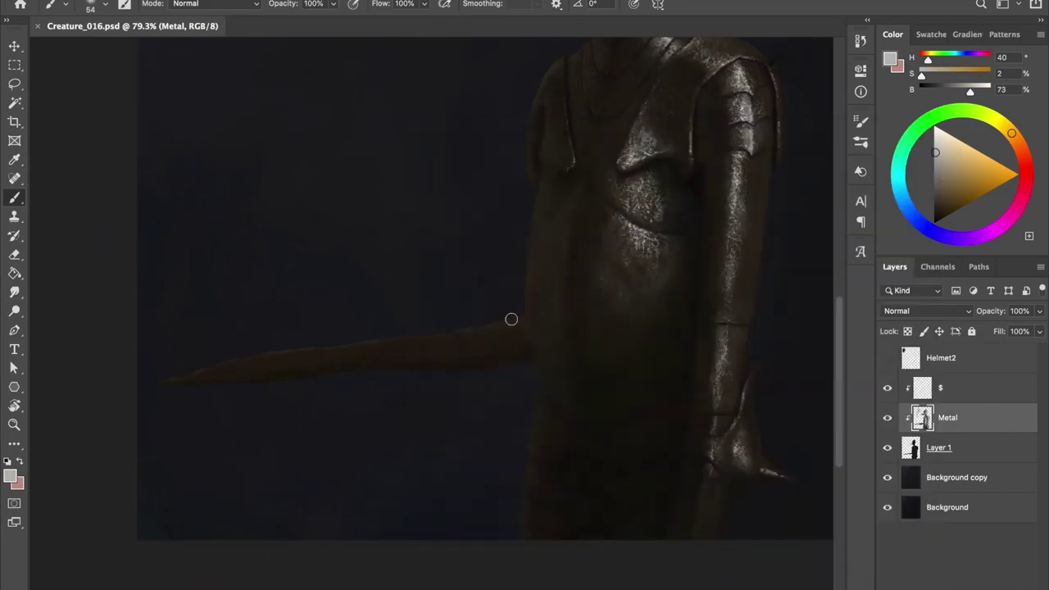
key(bracketleft)
key(bracketleft)
key(bracketleft)
drag(316, 355, 214, 373)
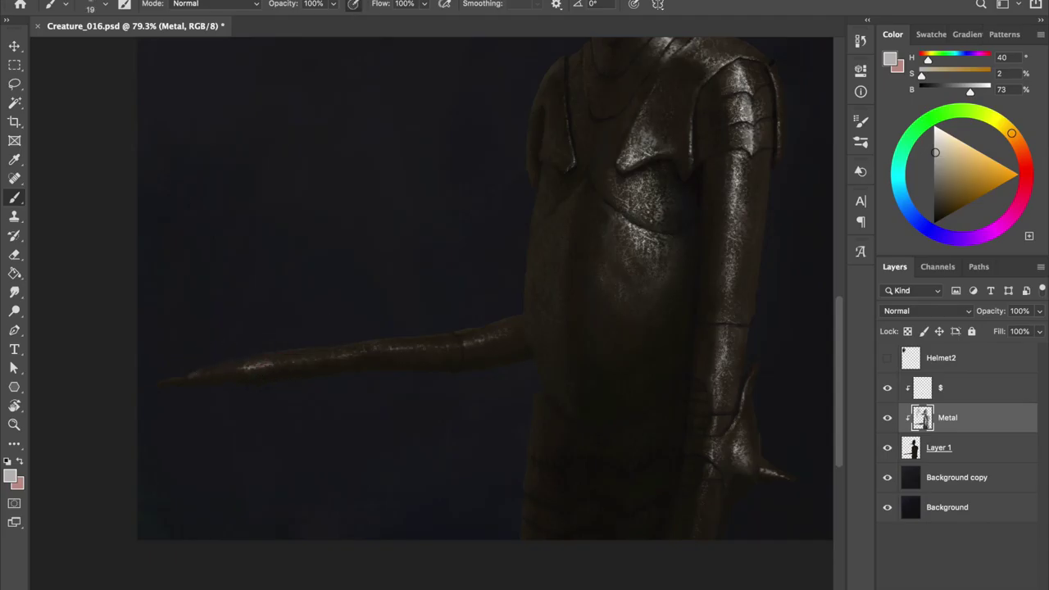
Sample dark brown and light grey from the spike, save, and move to the clipped layer
key(bracketleft)
alt+click(555, 125)
alt+click(302, 362)
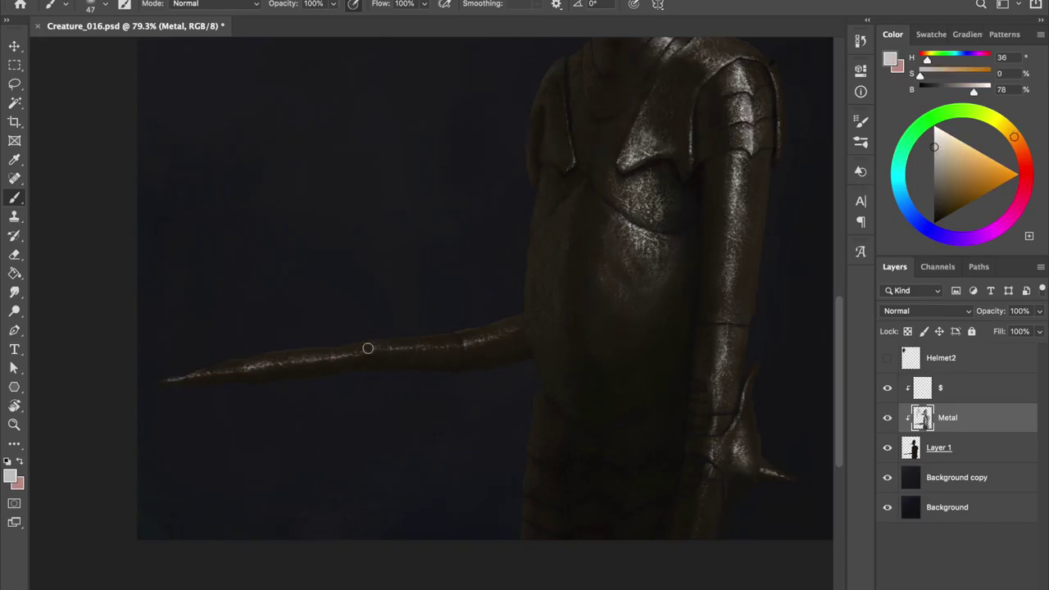
key(ctrl+s)
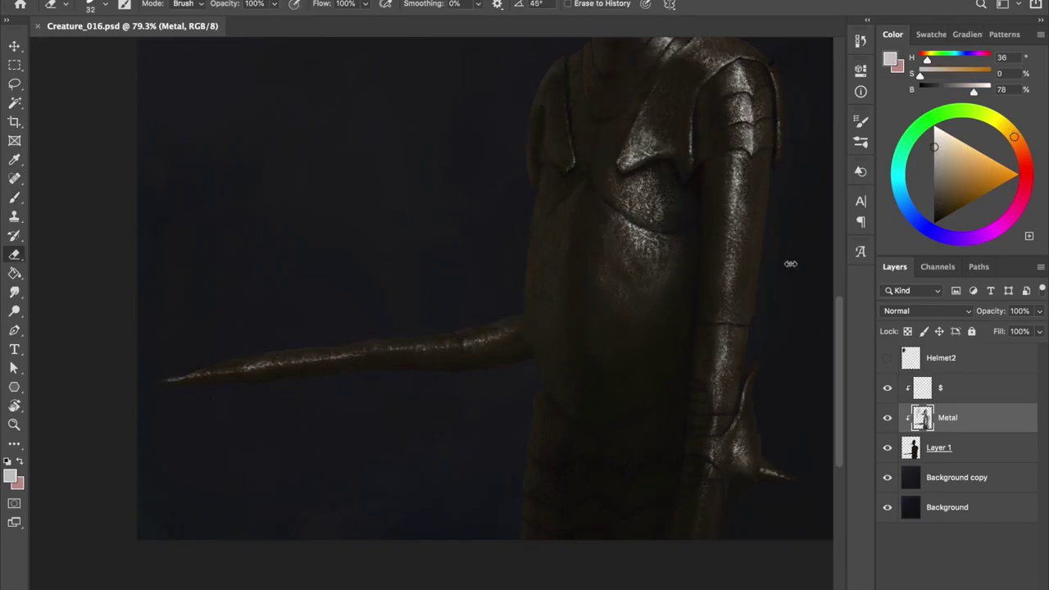
key(alt+bracketright)
alt+click(537, 194)
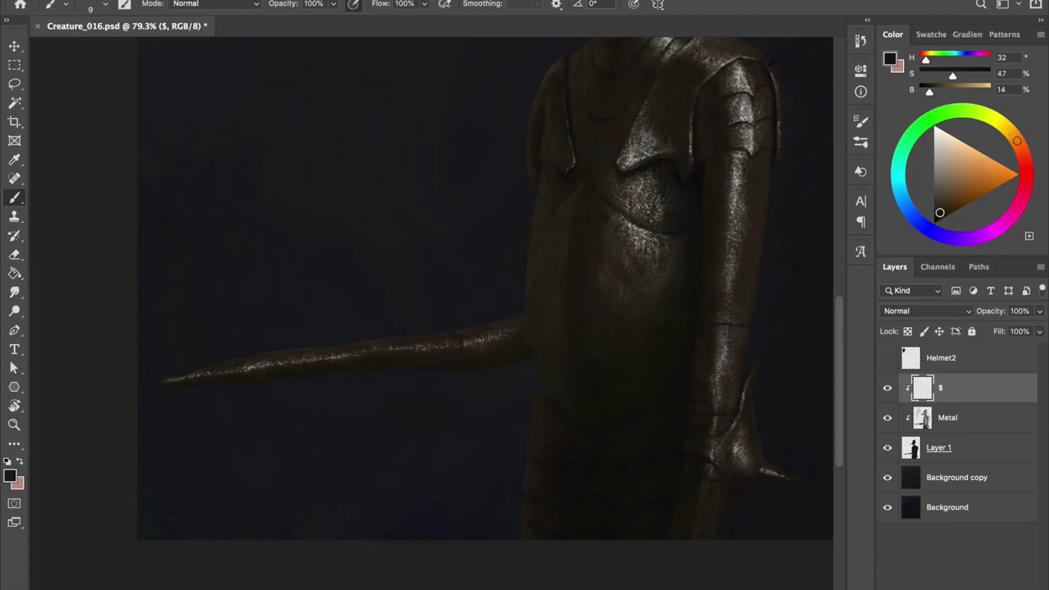
Flip the canvas horizontally to check the spike and sample browns from it
key(ctrl+shift+h)
alt+click(379, 422)
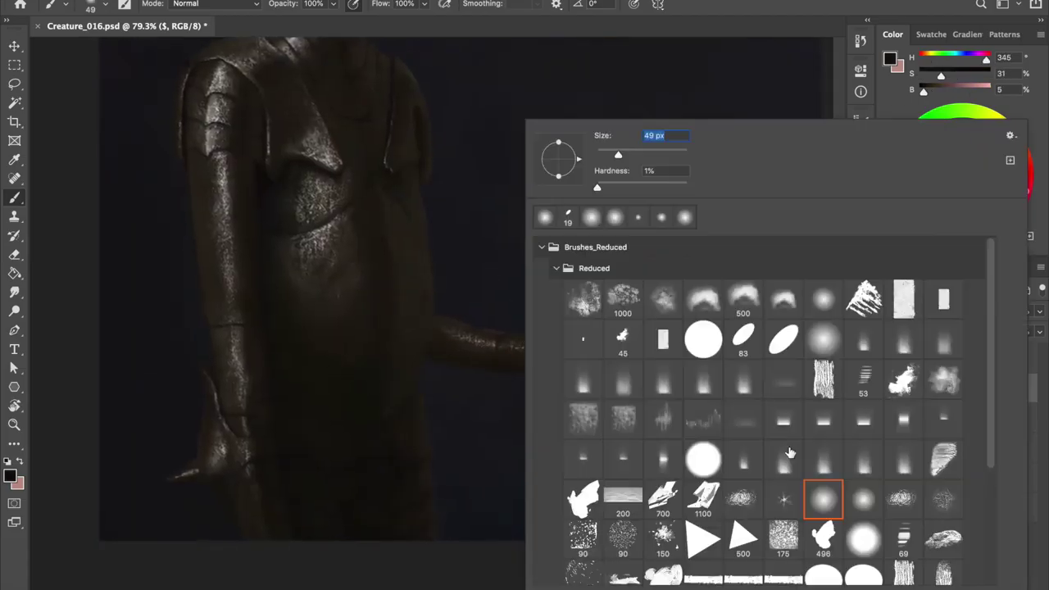
alt+click(461, 350)
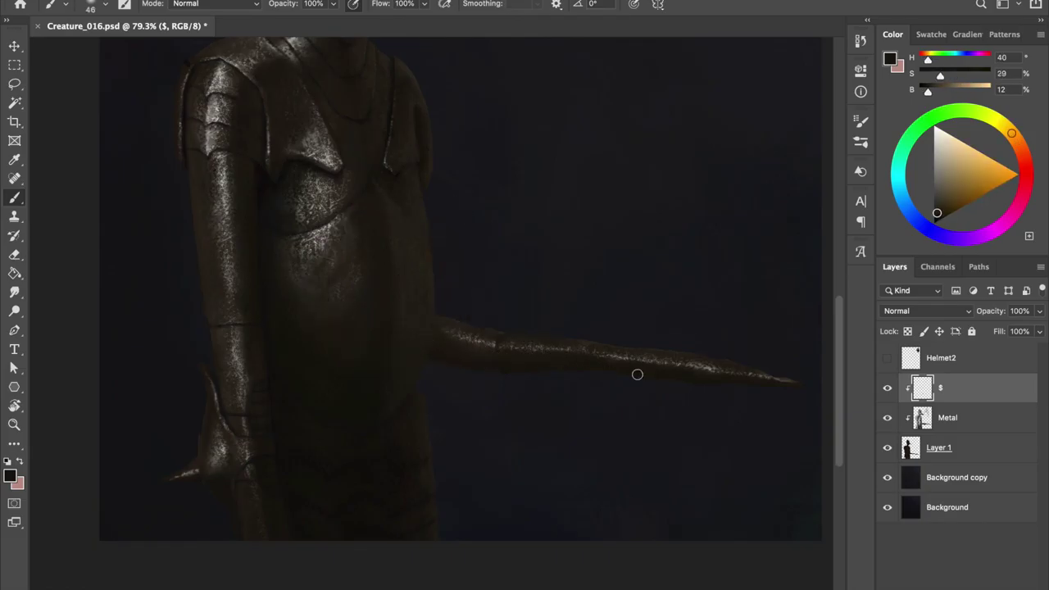
key(ctrl+shift+h)
right_click(529, 229)
key(Escape)
Paint light grey highlights around the spike's joint with a larger brush
alt+click(492, 369)
key(bracketright)
key(bracketright)
key(bracketright)
key(ctrl+s)
scroll(480, 328, up, 3)
alt+click(420, 352)
drag(421, 352, 387, 284)
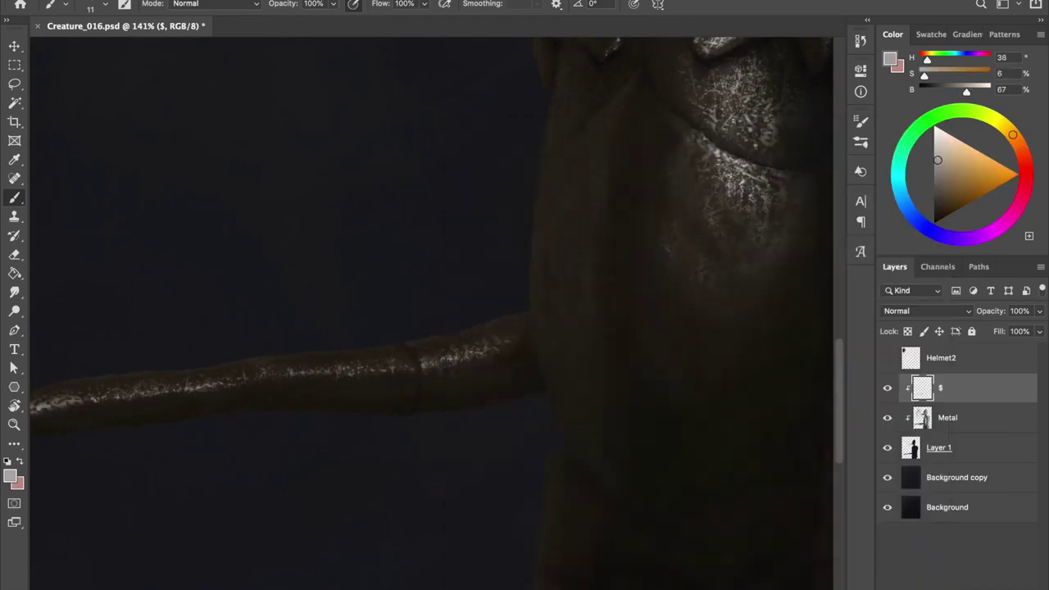
Pick a small angled brush with dark brown for shading the spike, switching between the Metal and clipped layers
alt+click(439, 374)
right_click(480, 124)
double_click(691, 339)
alt+click(440, 347)
key(ctrl+s)
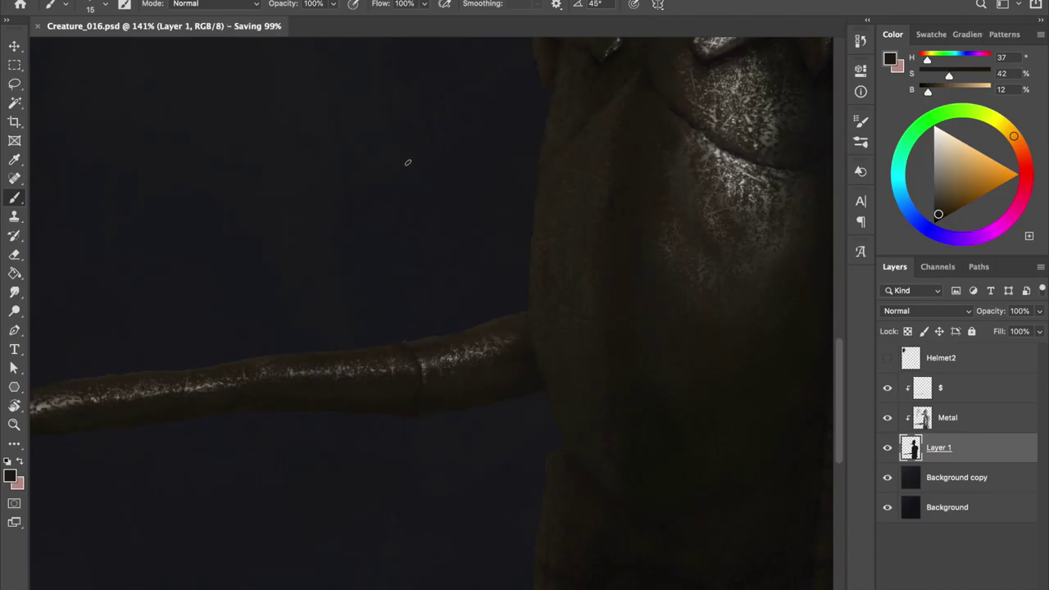
key(alt+bracketright)
alt+click(421, 351)
key(alt+bracketright)
alt+click(704, 261)
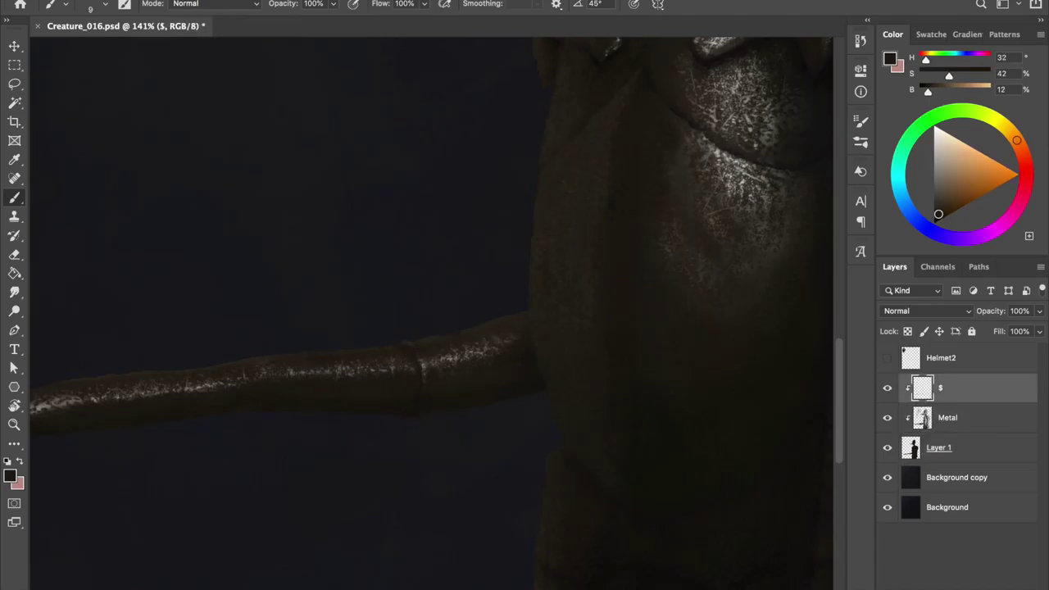